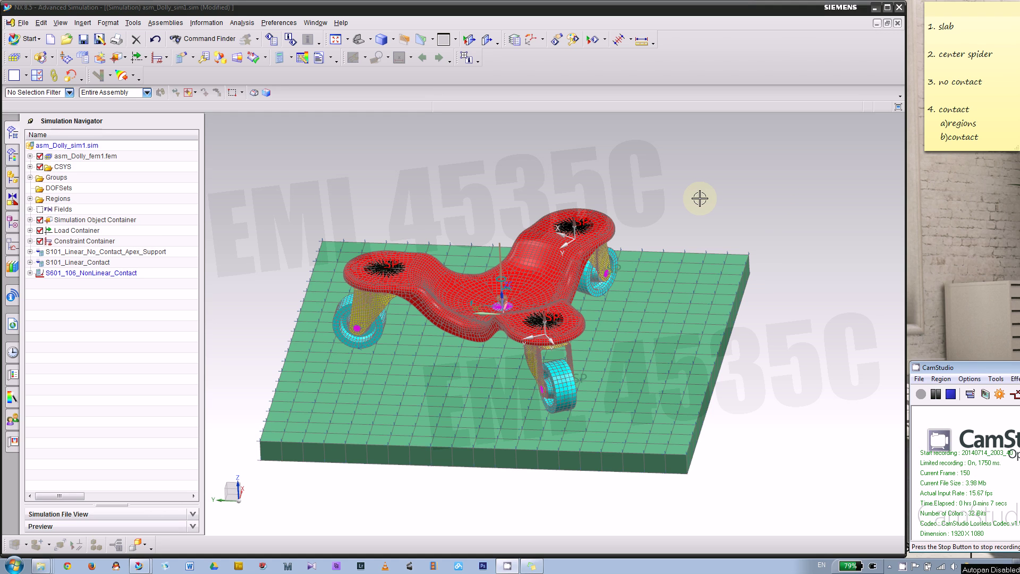
- Examine the meshed dolly on its slab and expand the S101_Linear_No_Contact_Apex_Support and S101_Linear_Contact solutions
mouse_move(696, 198)
middle_down()
mouse_move(690, 177)
mouse_move(685, 209)
mouse_move(715, 202)
middle_up()
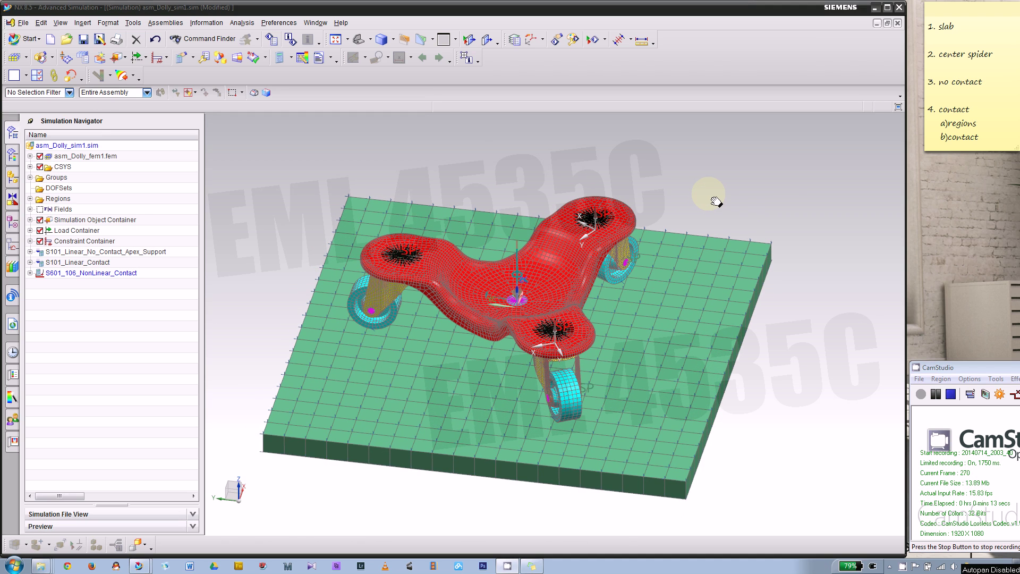
middle_drag(713, 205, 713, 183)
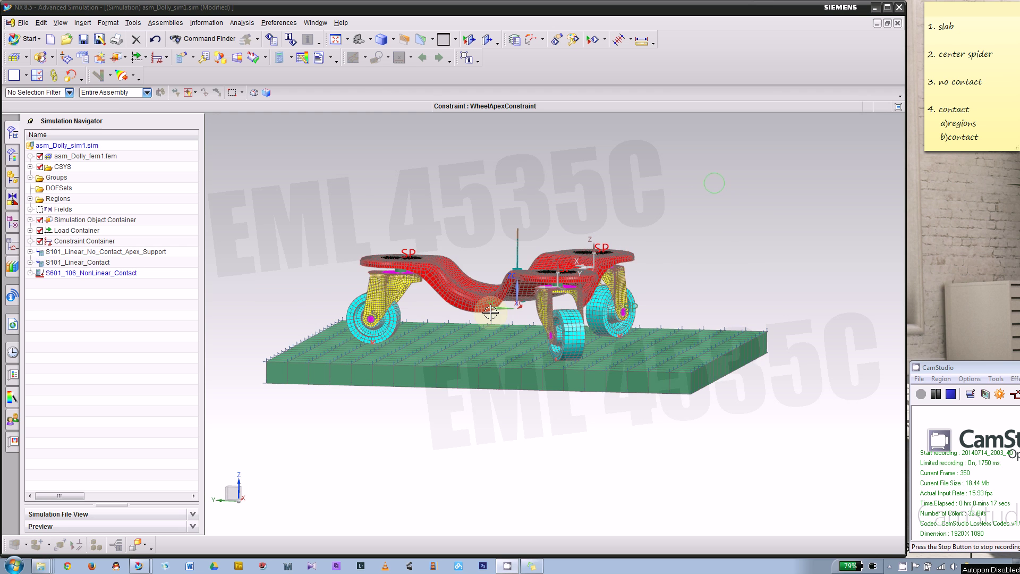
middle_drag(448, 317, 297, 287)
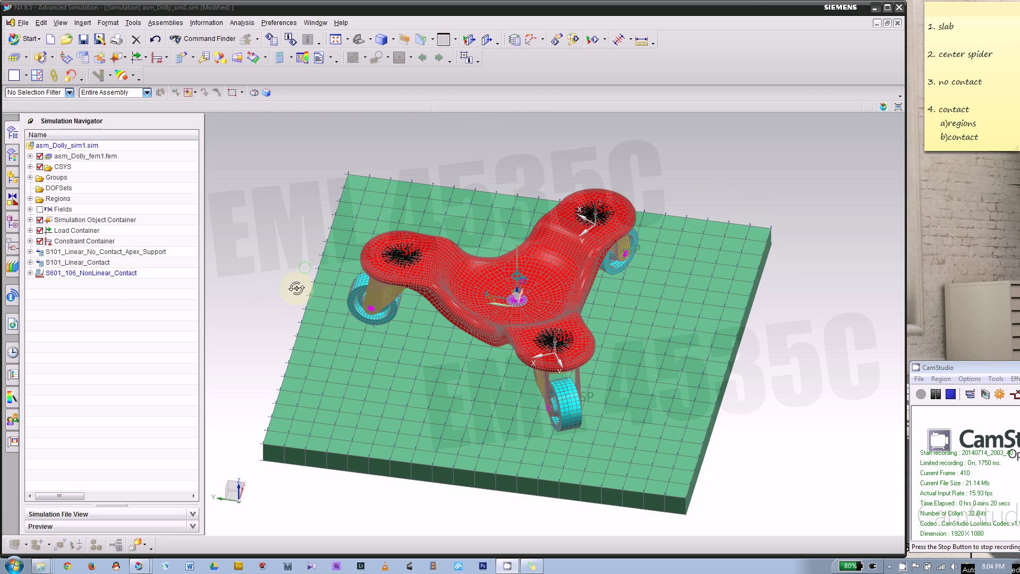
click(30, 262)
click(31, 251)
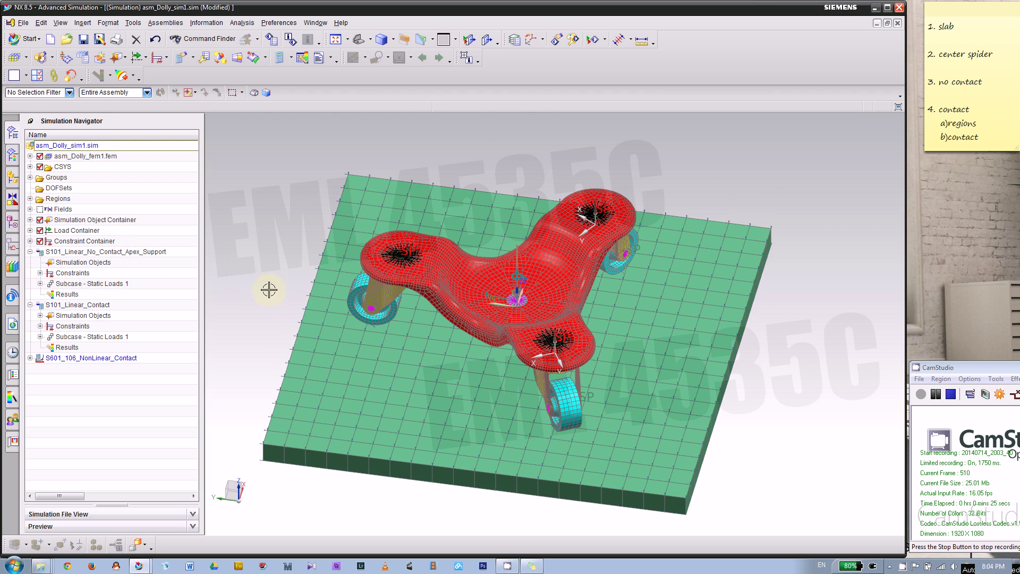
middle_drag(376, 322, 358, 340)
middle_drag(307, 292, 264, 302)
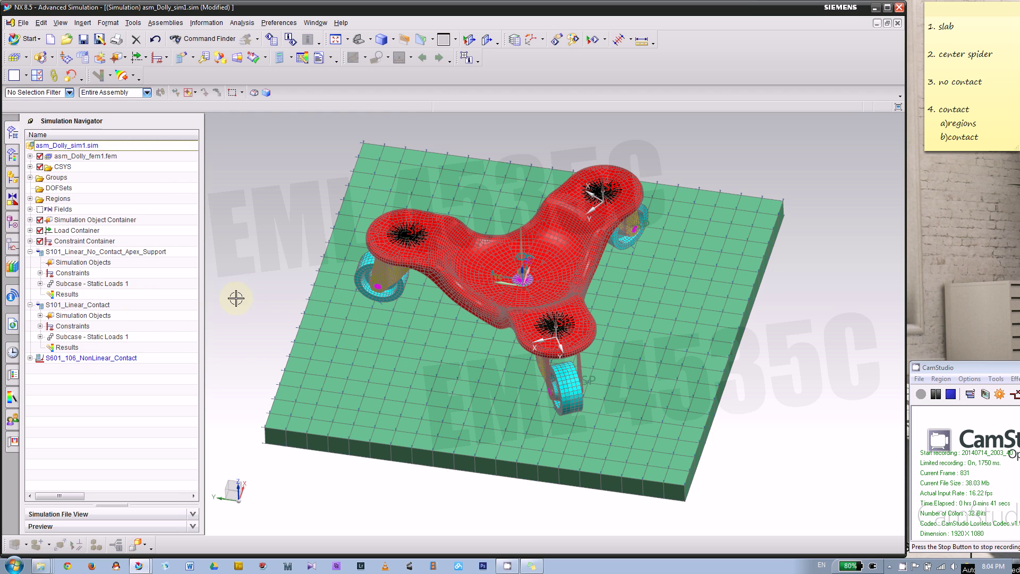
- Load the S101_Linear_No_Contact_Apex_Support results and inspect the nodal displacement plot of the deformed dolly
click(67, 295)
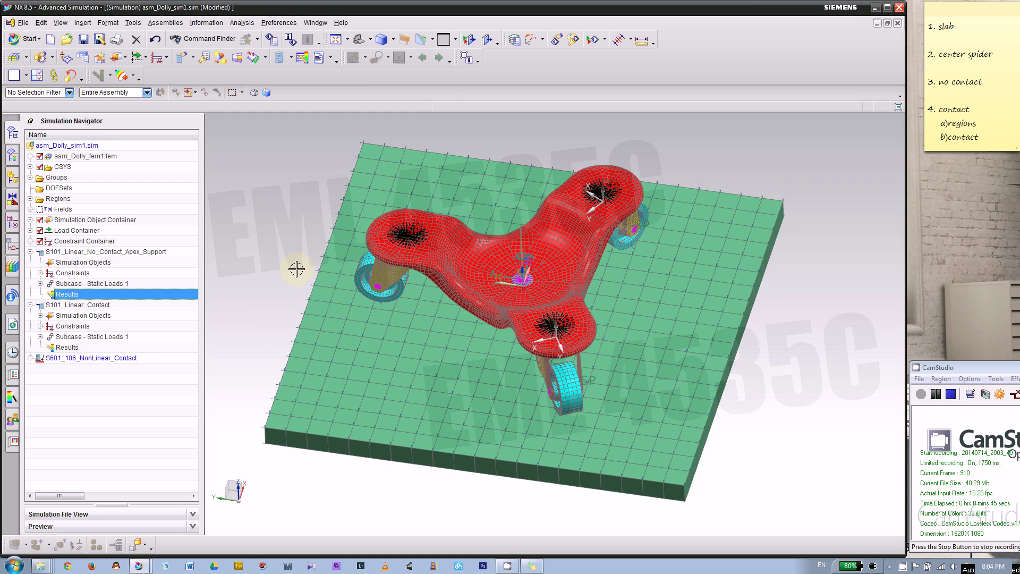
shift+middle_drag(296, 267, 306, 258)
double_click(88, 295)
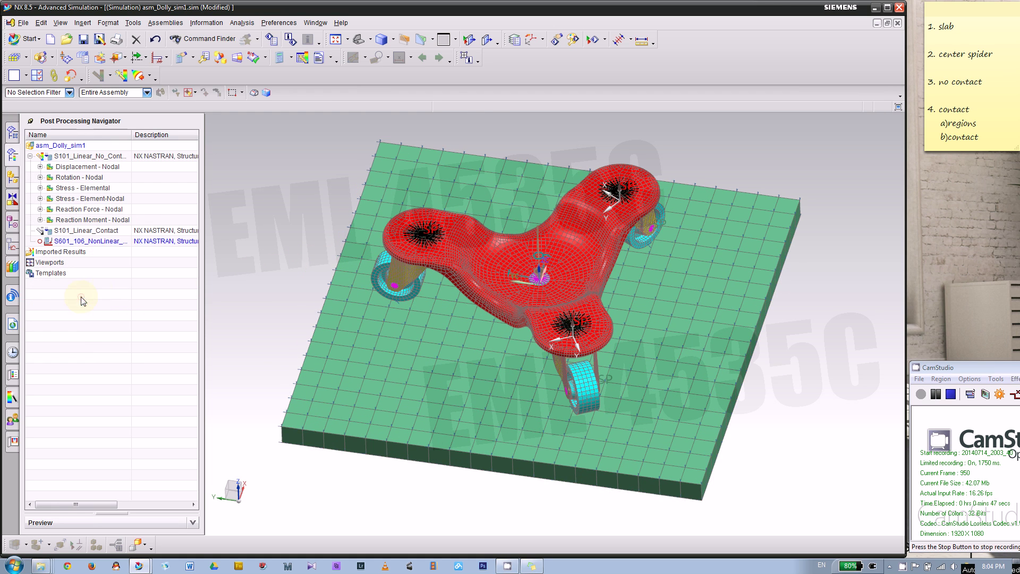
click(79, 167)
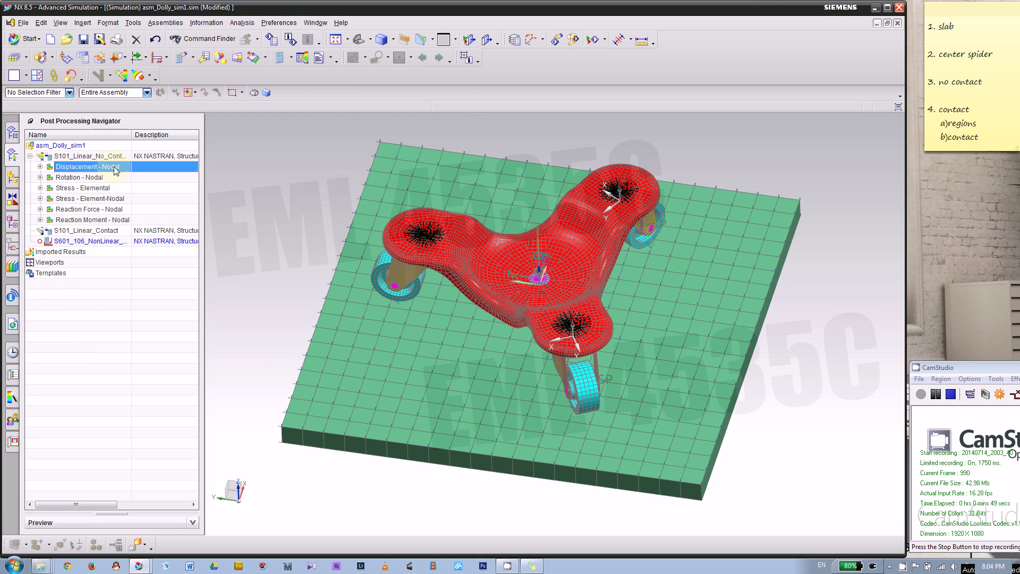
double_click(104, 166)
middle_drag(406, 234, 353, 239)
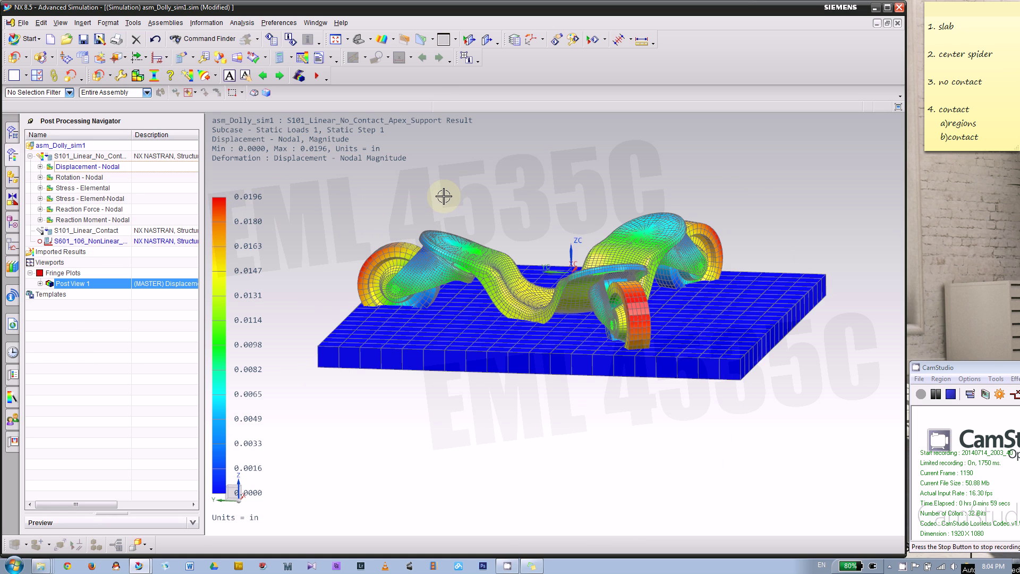
middle_drag(489, 212, 449, 219)
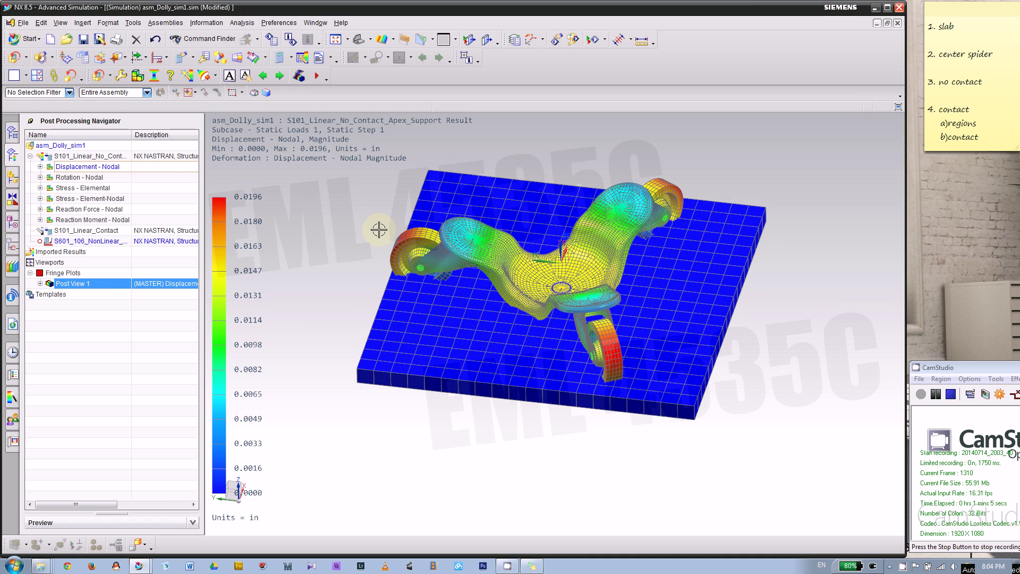
- Plot the nodal displacement of the S101_Linear_Contact solution and inspect the deformed wheels on the slab
click(30, 230)
double_click(85, 240)
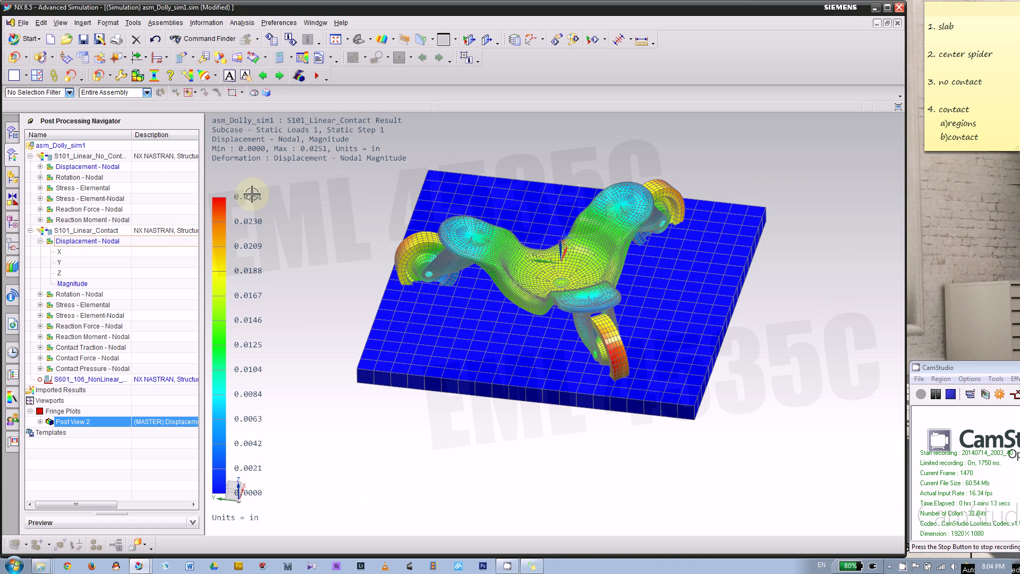
scroll(418, 267, up, 2)
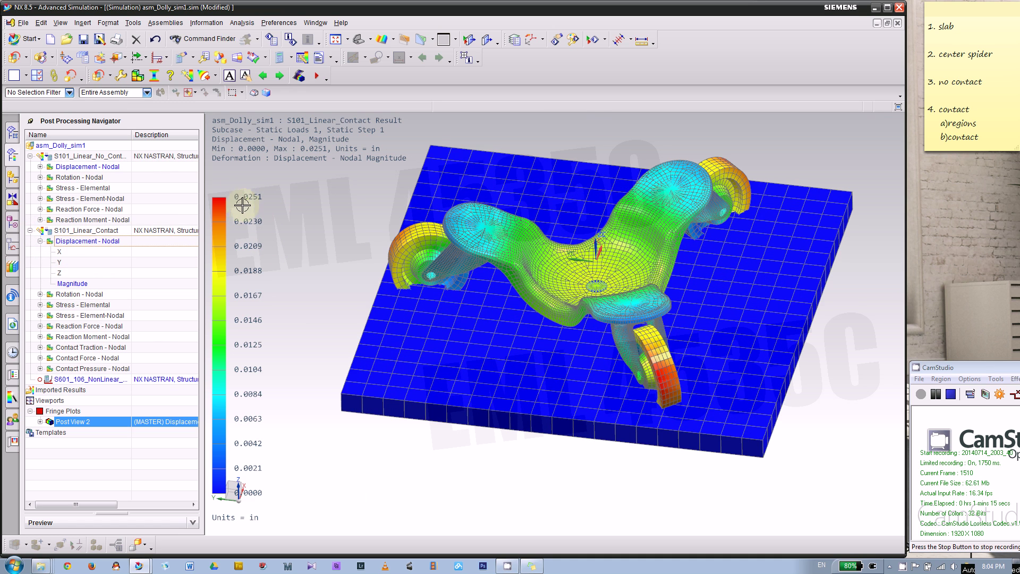
mouse_move(441, 239)
middle_down()
mouse_move(427, 234)
mouse_move(437, 232)
middle_up()
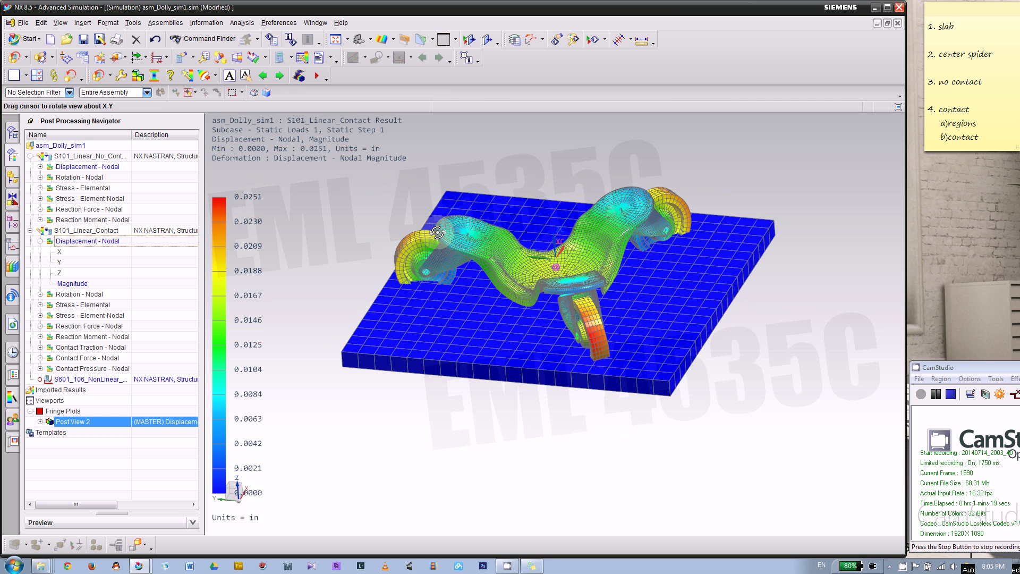
middle_drag(360, 209, 368, 209)
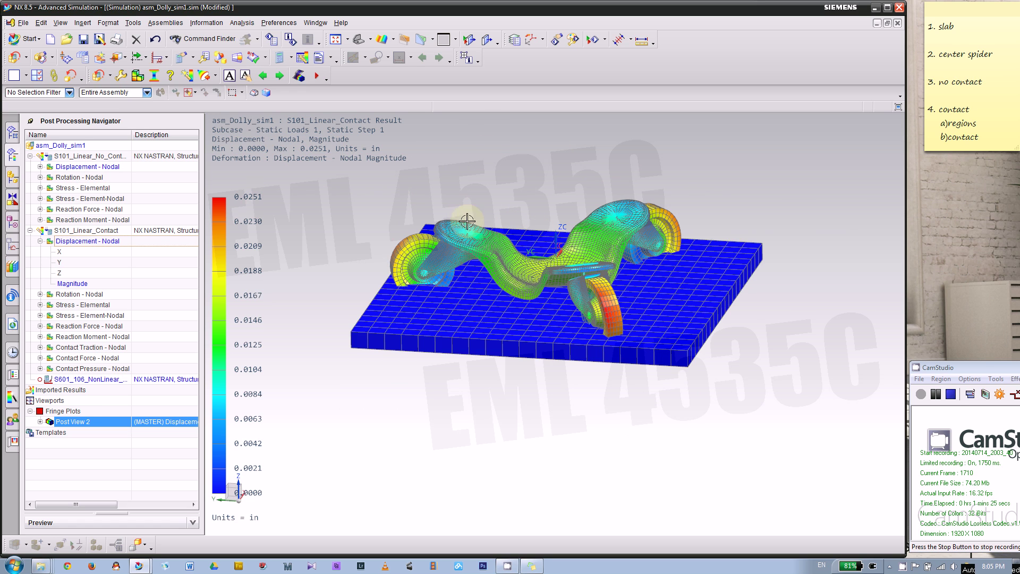
shift+middle_drag(632, 148, 644, 146)
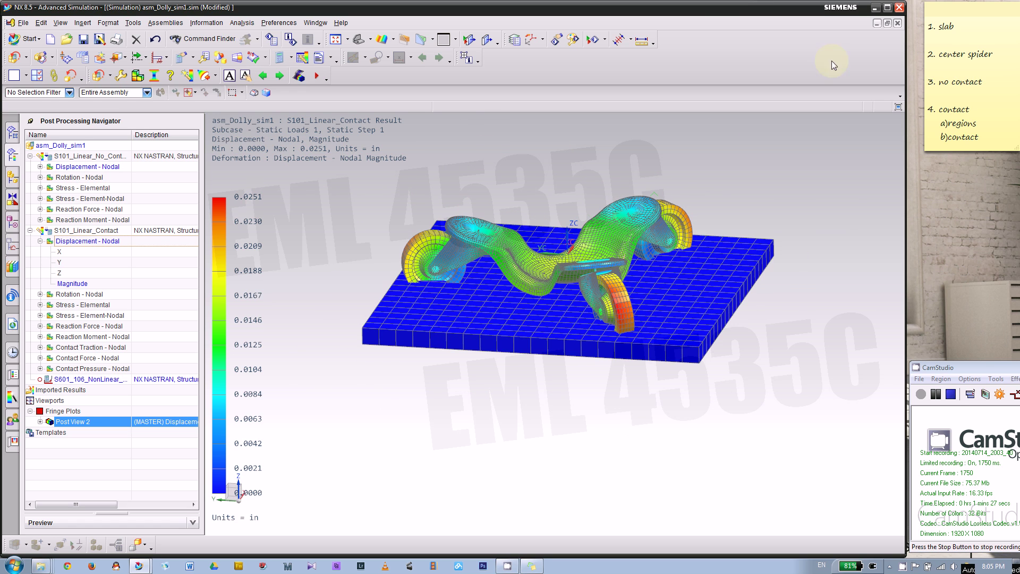
- Exit the finished simulation session without saving and go back to the session with the asm_Dolly_fem1.fem model
click(900, 7)
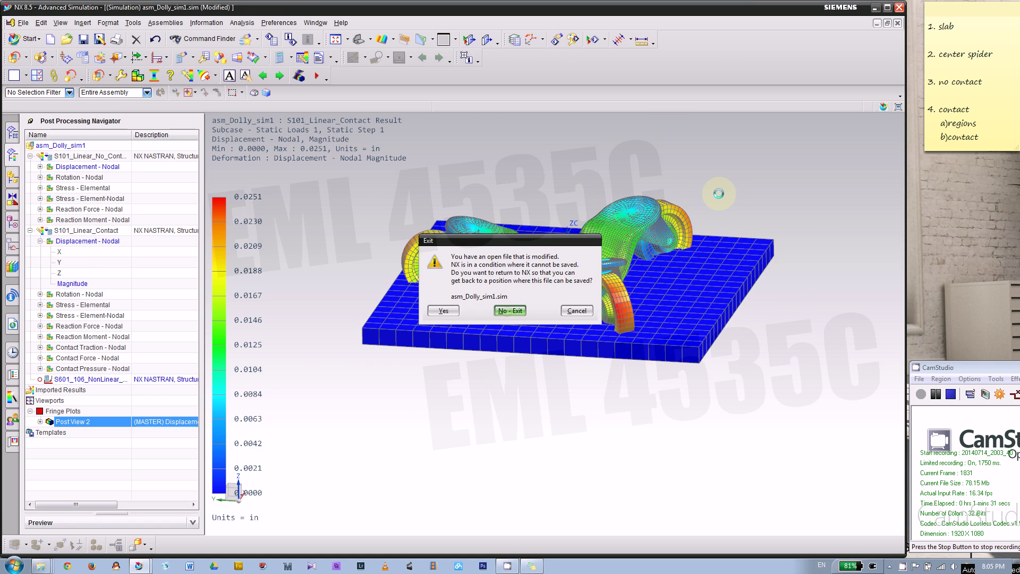
key(Return)
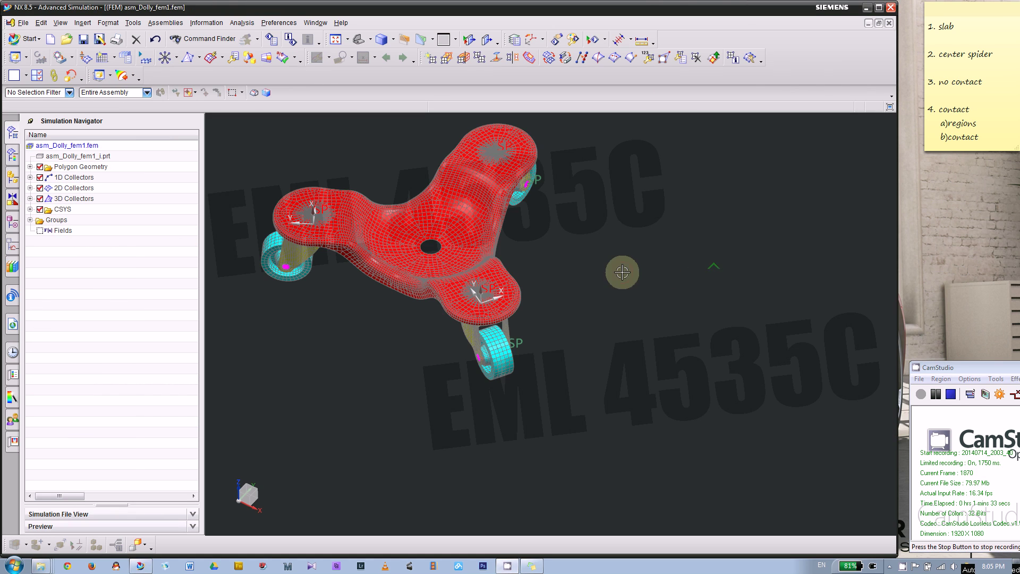
mouse_move(519, 216)
middle_down()
mouse_move(496, 171)
mouse_move(510, 239)
mouse_move(517, 232)
middle_up()
- Look up the asm_Dolly_fem1.fem and asm_Dolly_sim1.sim files in the Dolly FEM folder, then return to NX
click(42, 565)
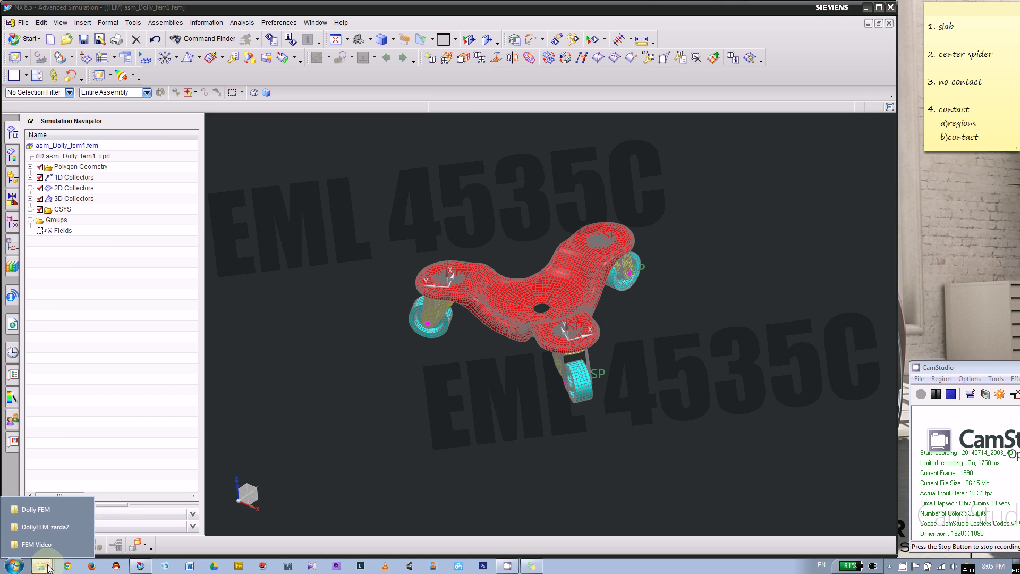
click(36, 509)
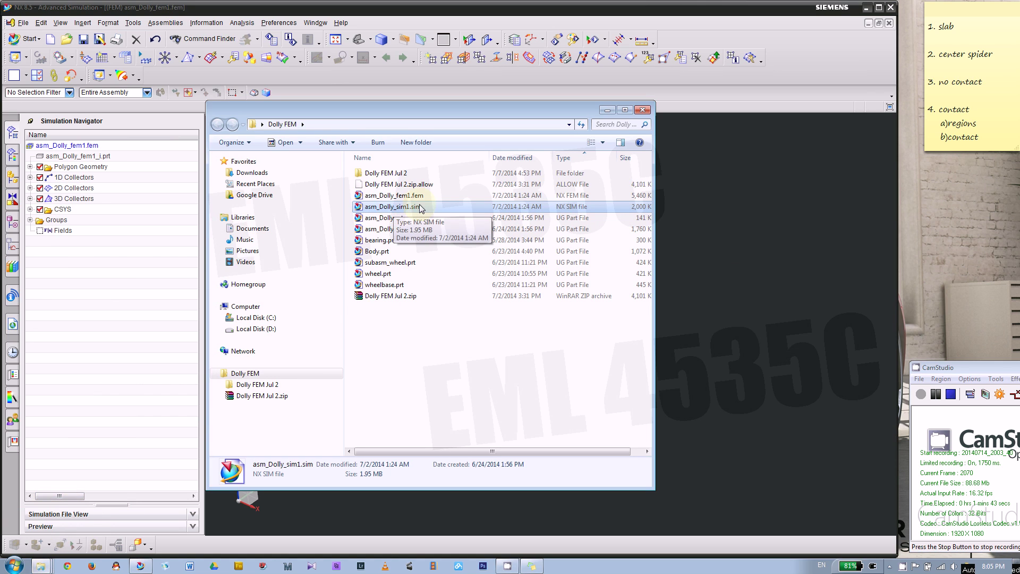
click(409, 196)
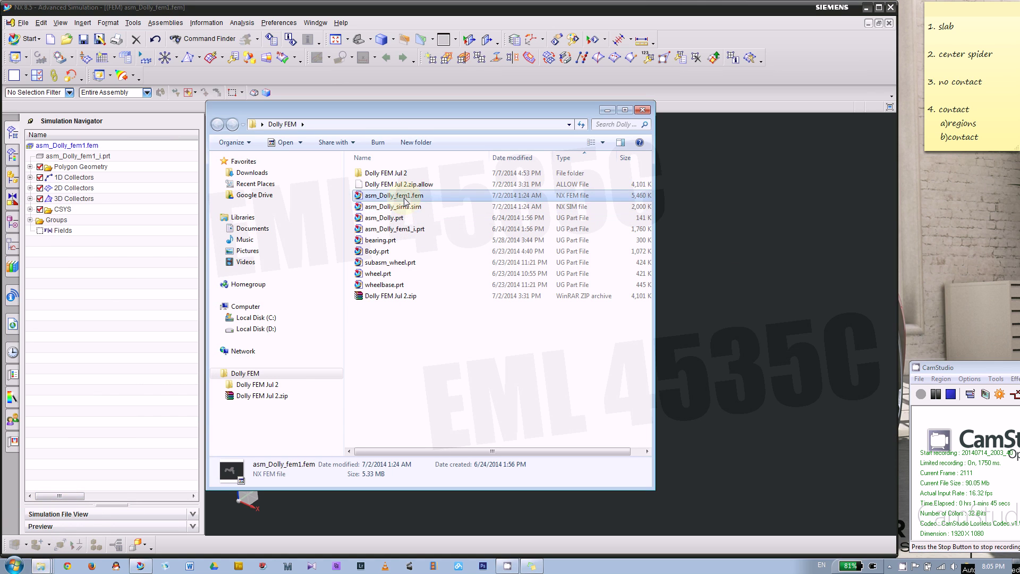
click(415, 210)
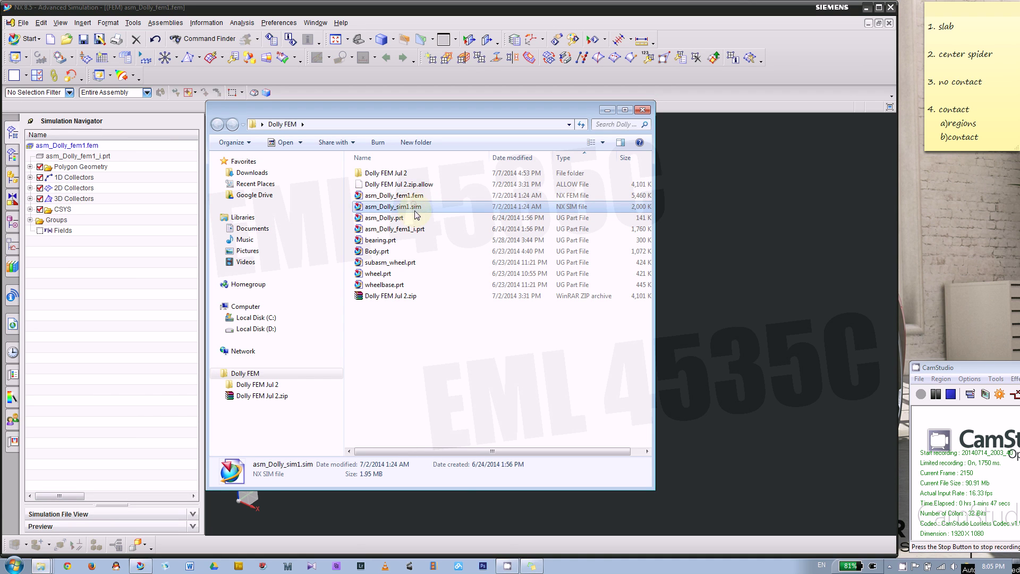
click(697, 202)
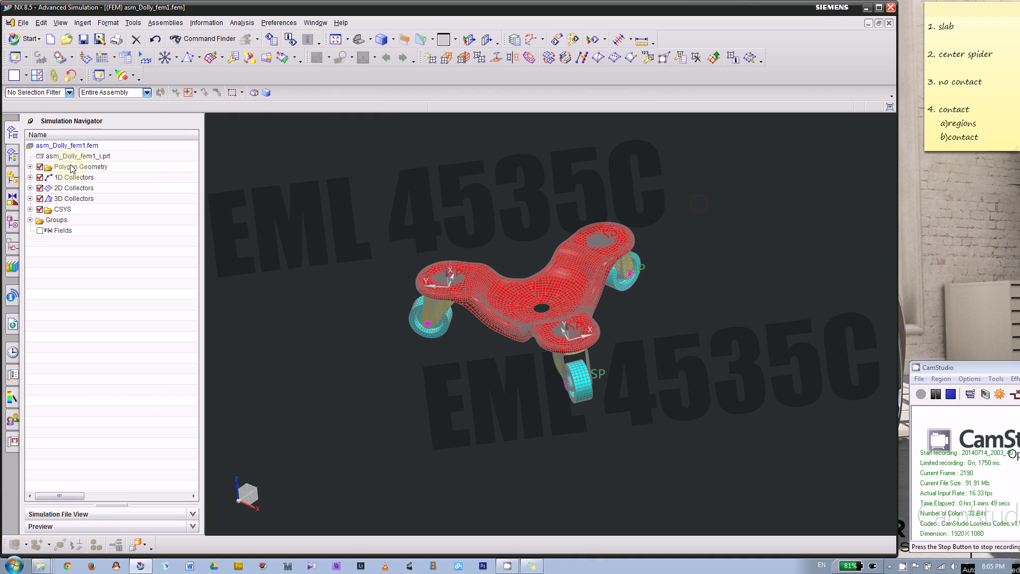
- Display asm_Dolly_sim1.sim to view its solution structure, then make asm_Dolly_fem1.fem the displayed part again
click(316, 22)
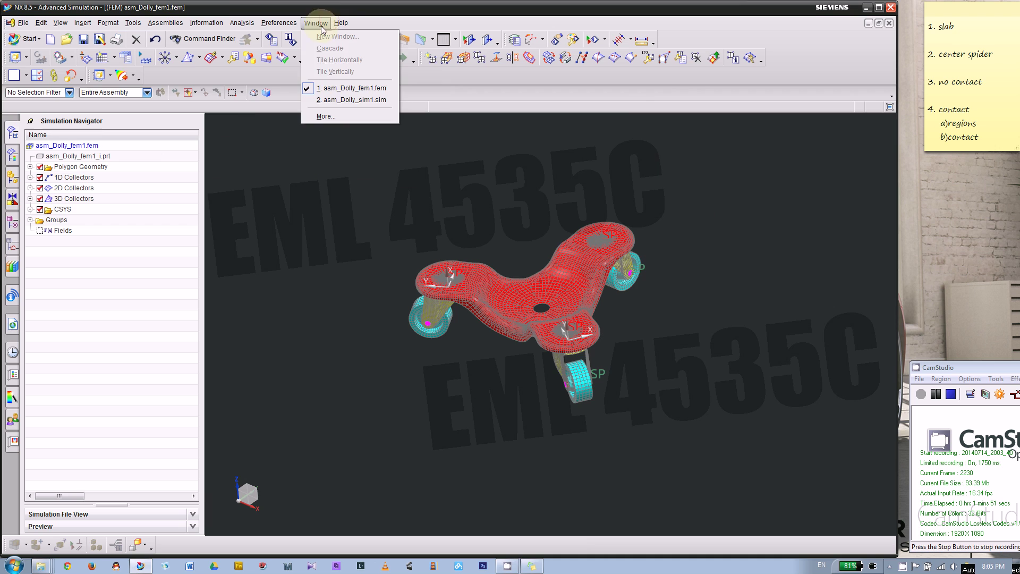
click(335, 101)
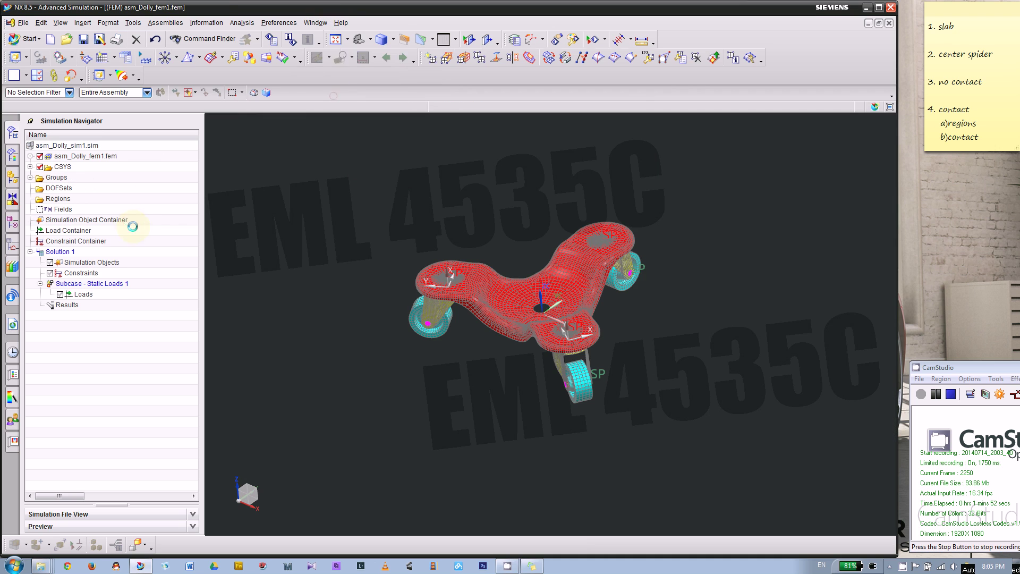
click(122, 156)
double_click(107, 157)
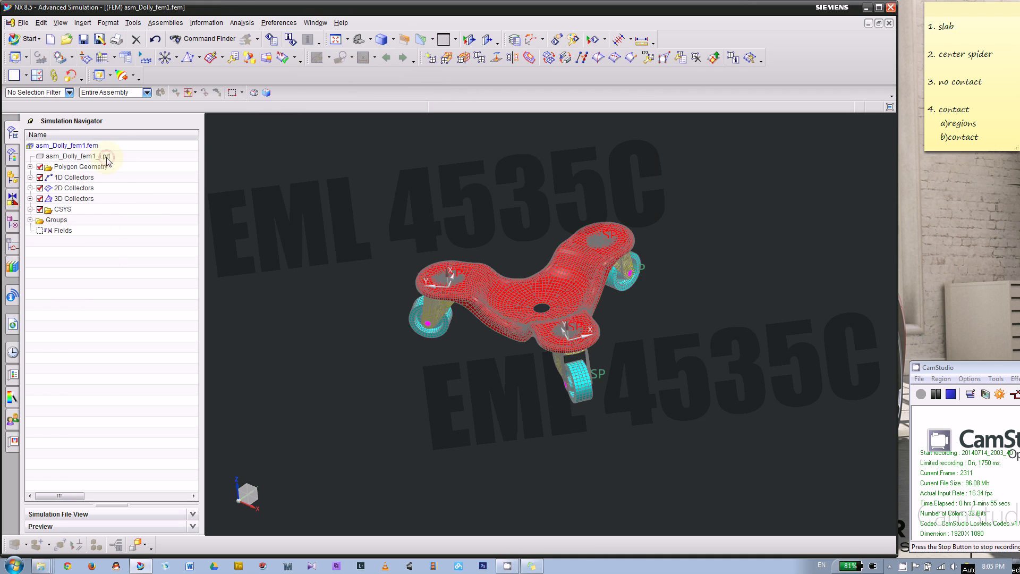
- Examine the dolly body mesh around the centre hole and the three caster wheels from several angles
mouse_move(499, 387)
middle_down()
mouse_move(505, 414)
mouse_move(503, 374)
middle_up()
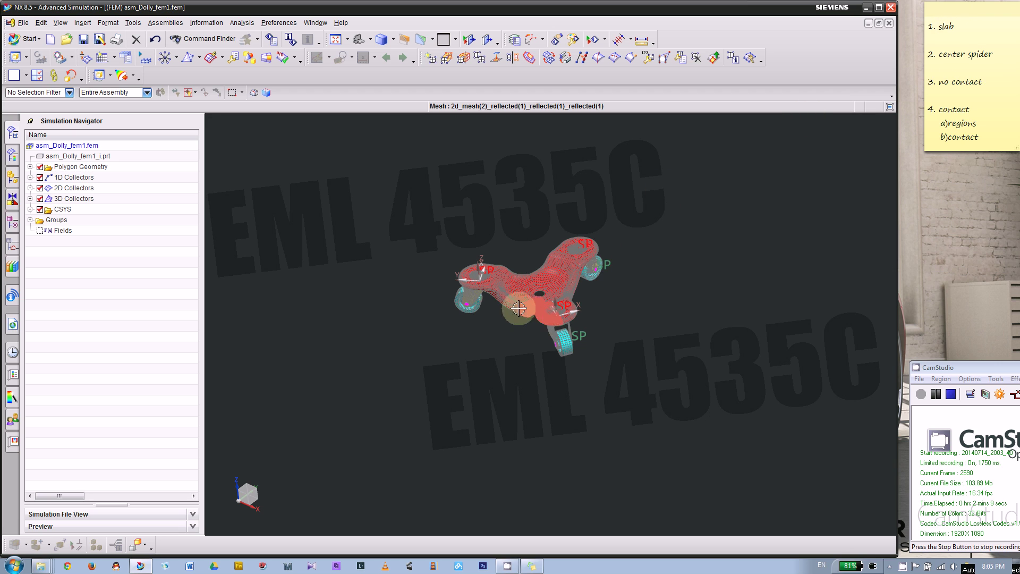
scroll(551, 266, down, 8)
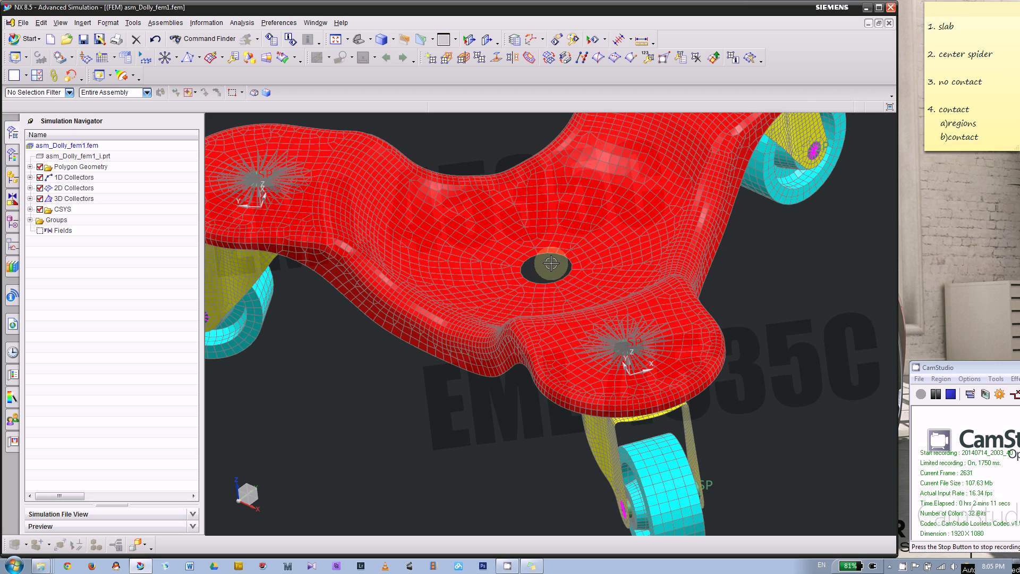
scroll(551, 263, up, 2)
mouse_move(556, 269)
middle_down()
mouse_move(597, 236)
mouse_move(564, 265)
middle_up()
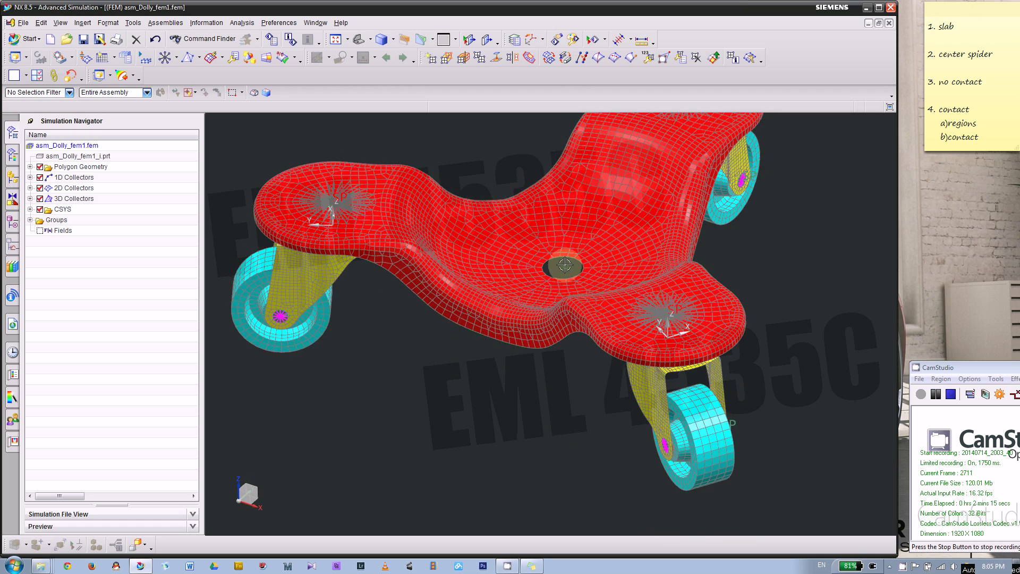
scroll(565, 265, up, 2)
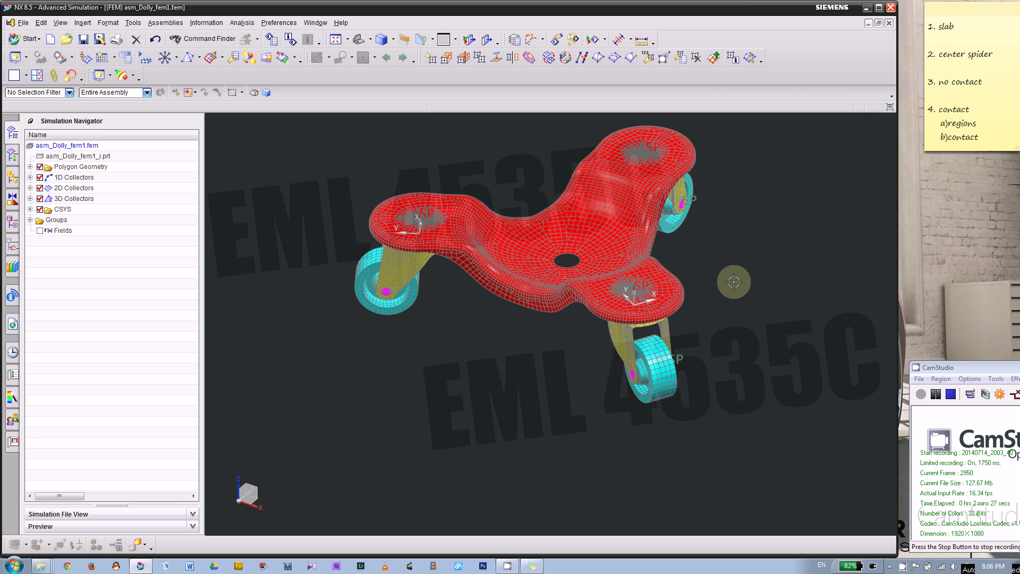
middle_drag(734, 282, 738, 280)
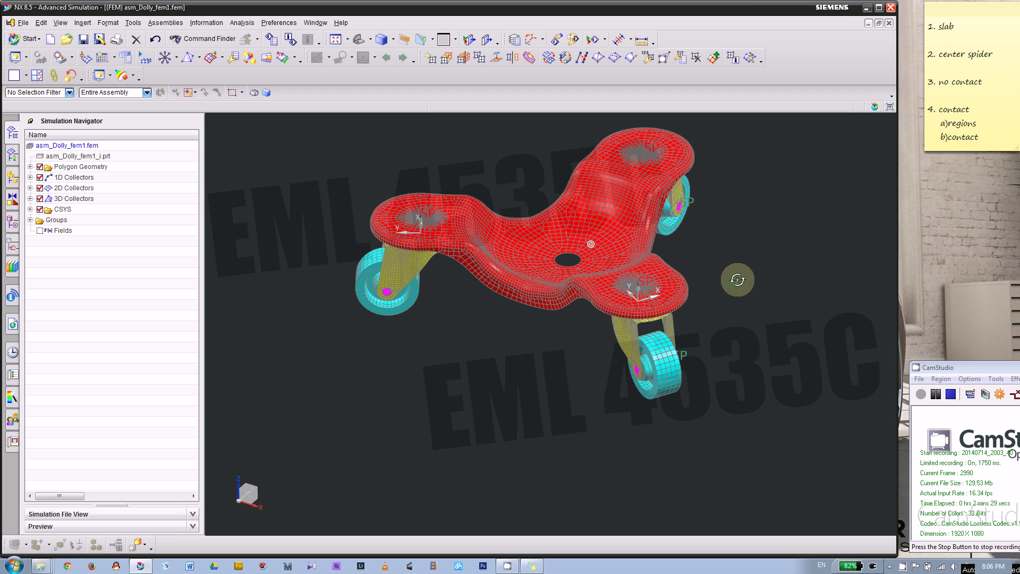
mouse_move(474, 337)
middle_down()
mouse_move(488, 329)
mouse_move(486, 348)
middle_up()
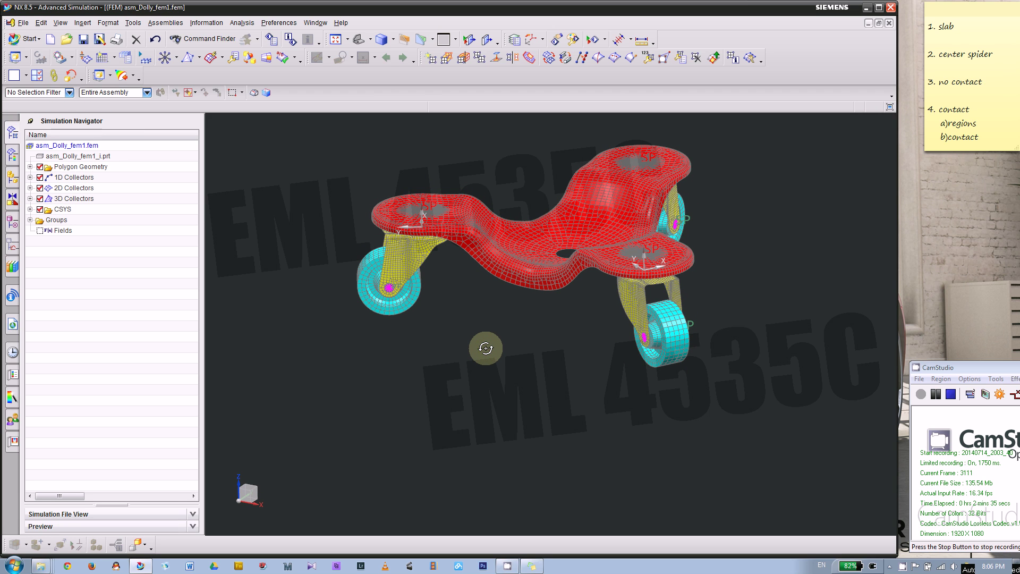
middle_drag(485, 348, 481, 386)
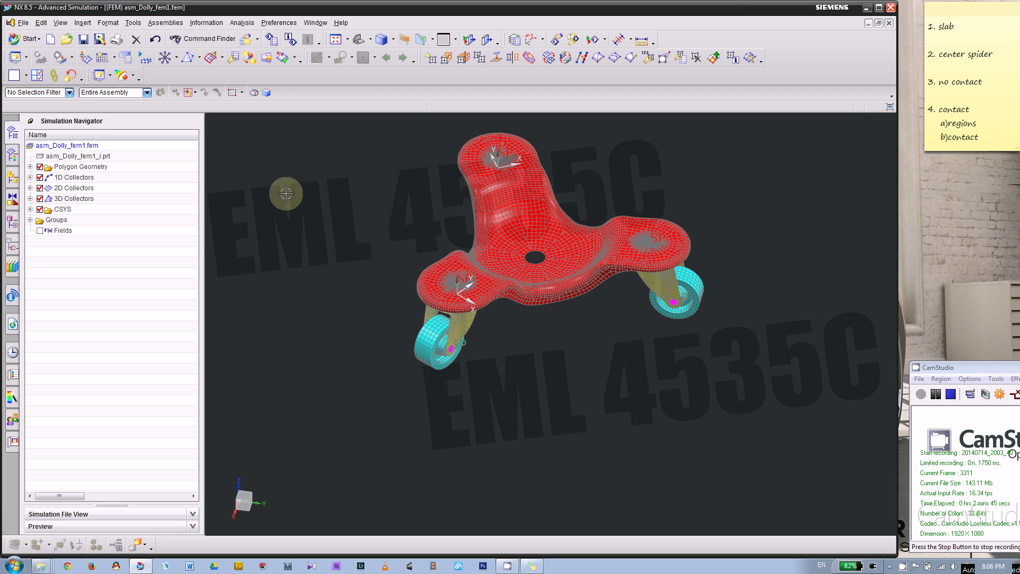
- Start creating a node in the Global CSYS and display the work coordinate system at the dolly's centre hole
click(83, 23)
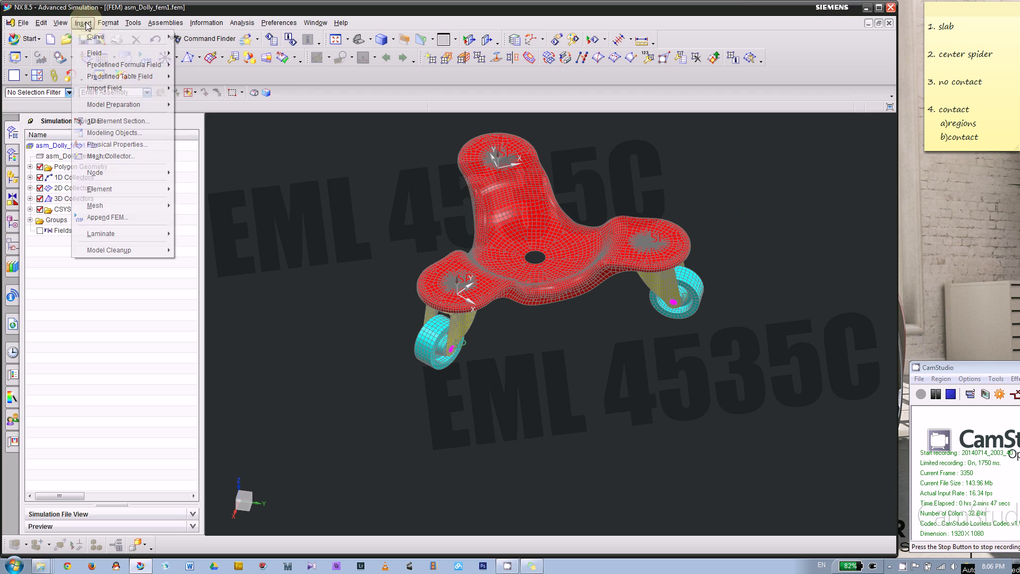
mouse_move(156, 175)
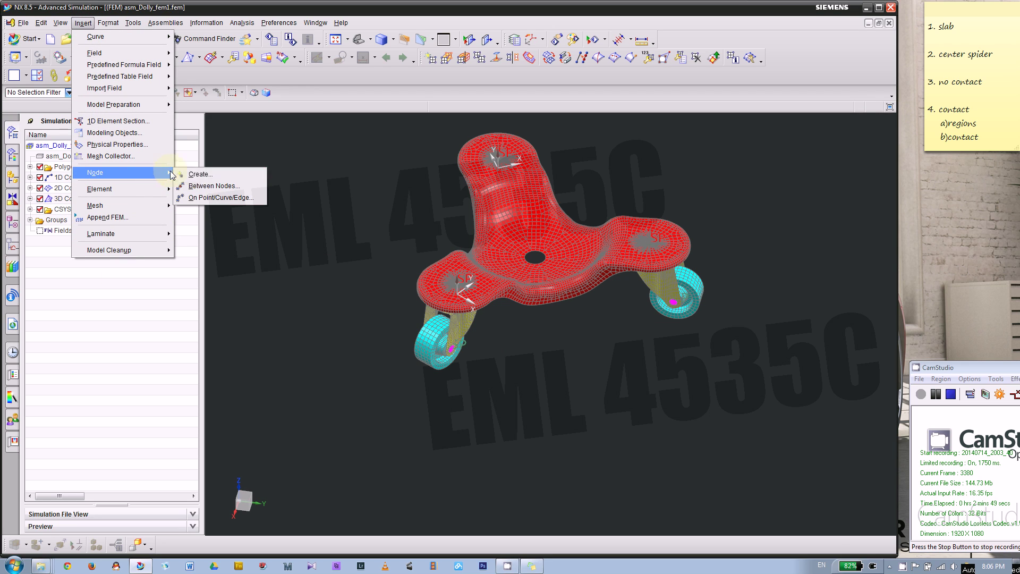
click(210, 181)
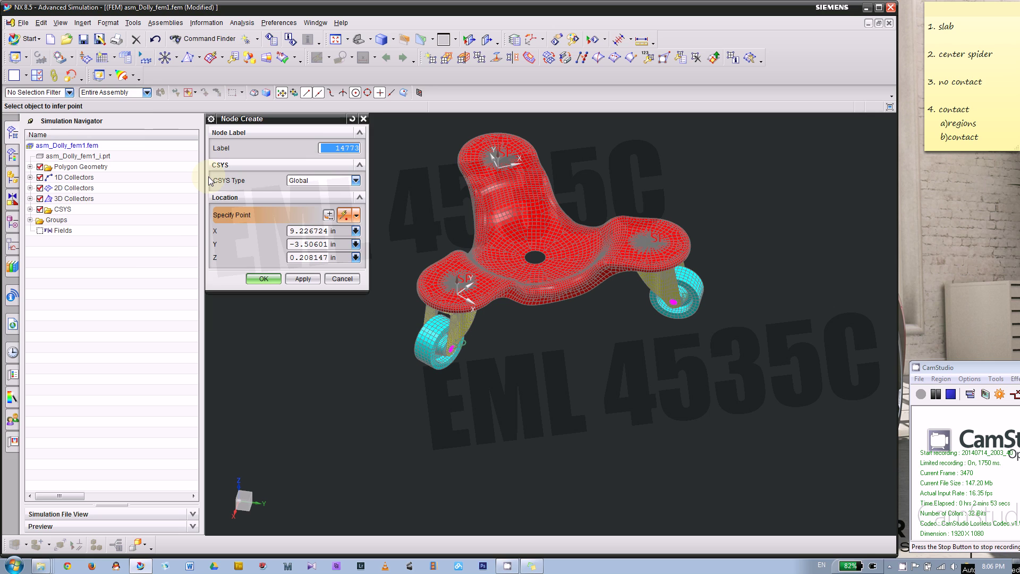
double_click(304, 232)
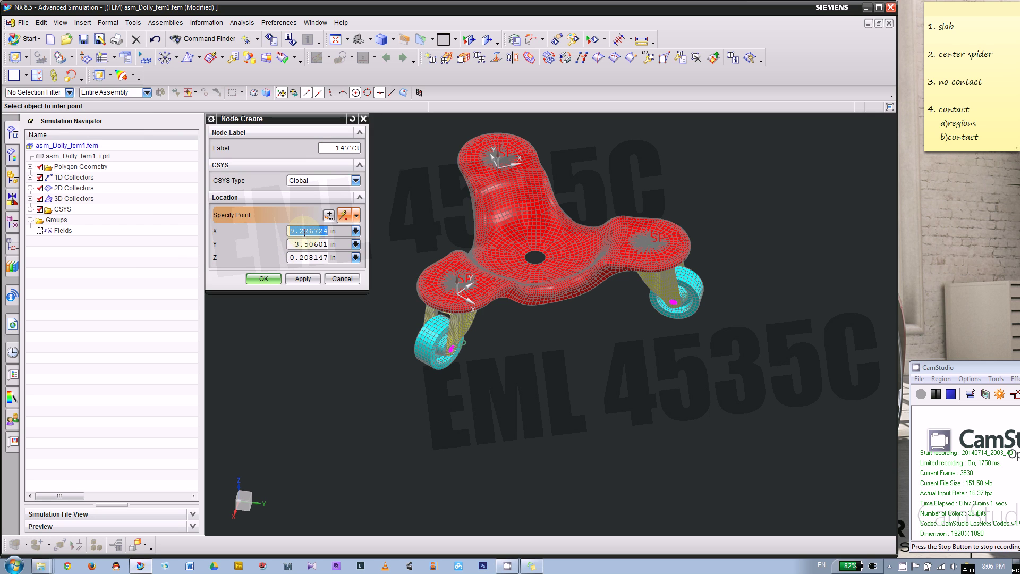
mouse_move(633, 368)
middle_down()
mouse_move(622, 409)
mouse_move(570, 262)
mouse_move(537, 277)
mouse_move(547, 368)
middle_up()
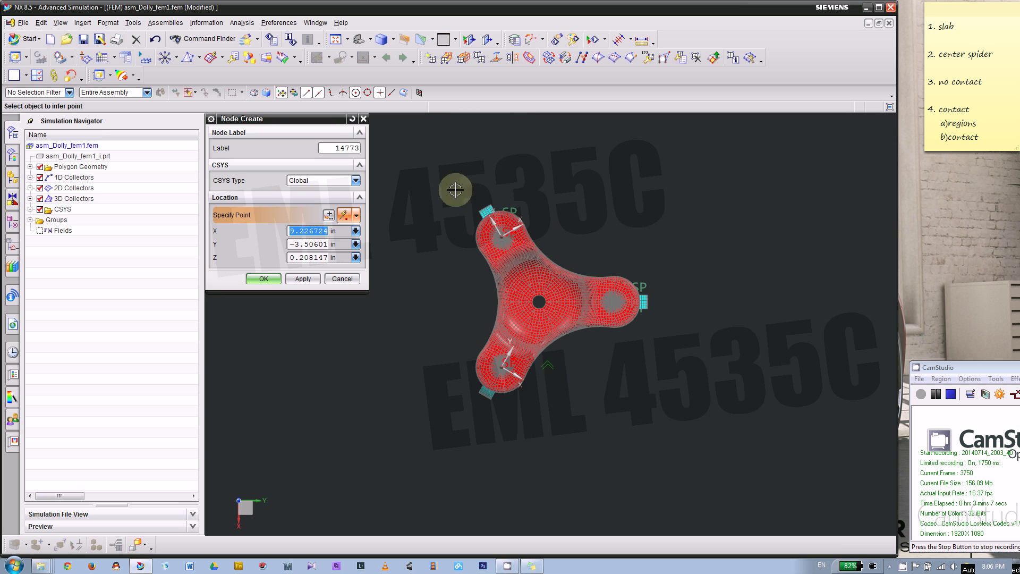
scroll(541, 304, up, 3)
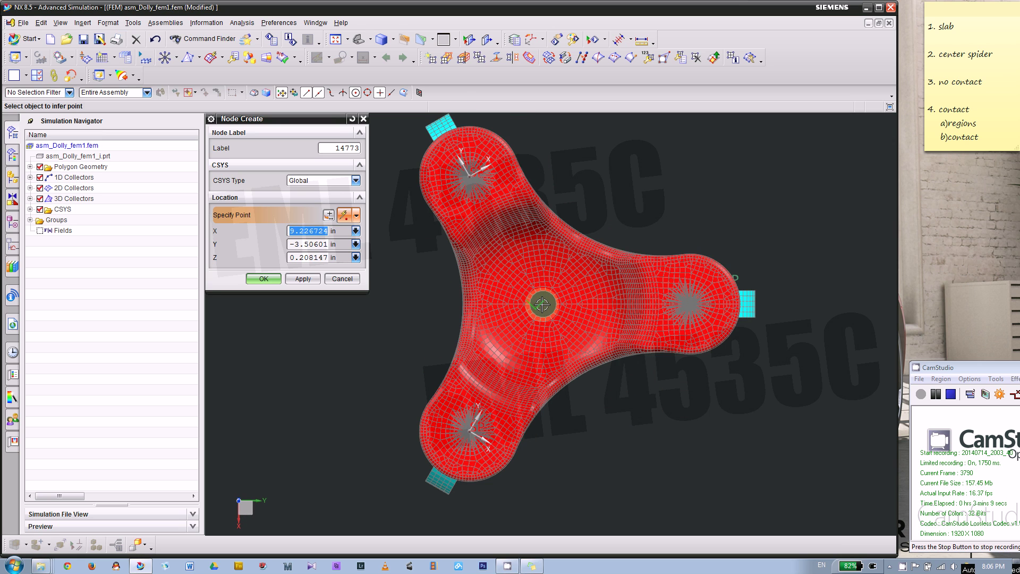
scroll(542, 304, down, 1)
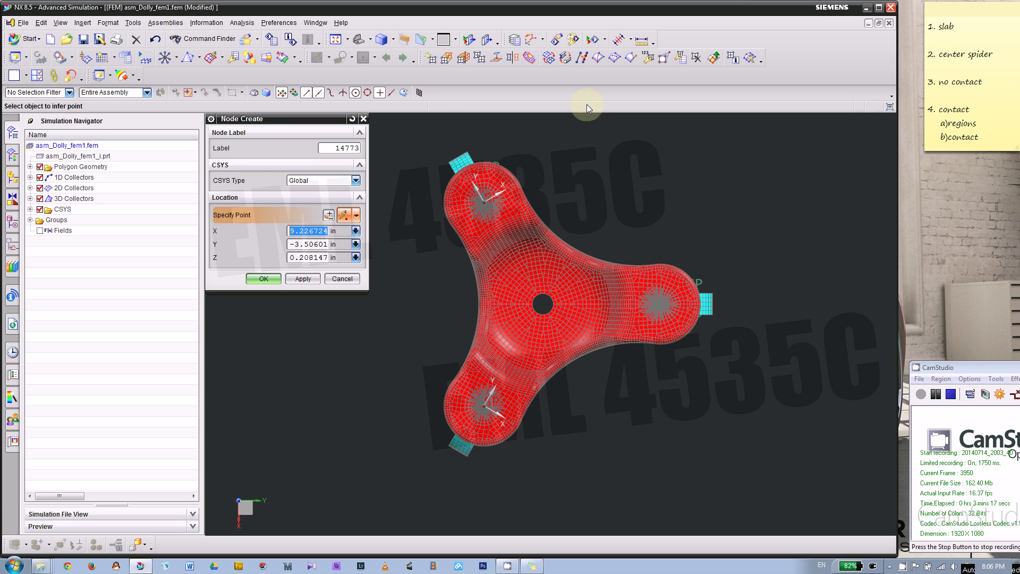
click(543, 40)
click(552, 59)
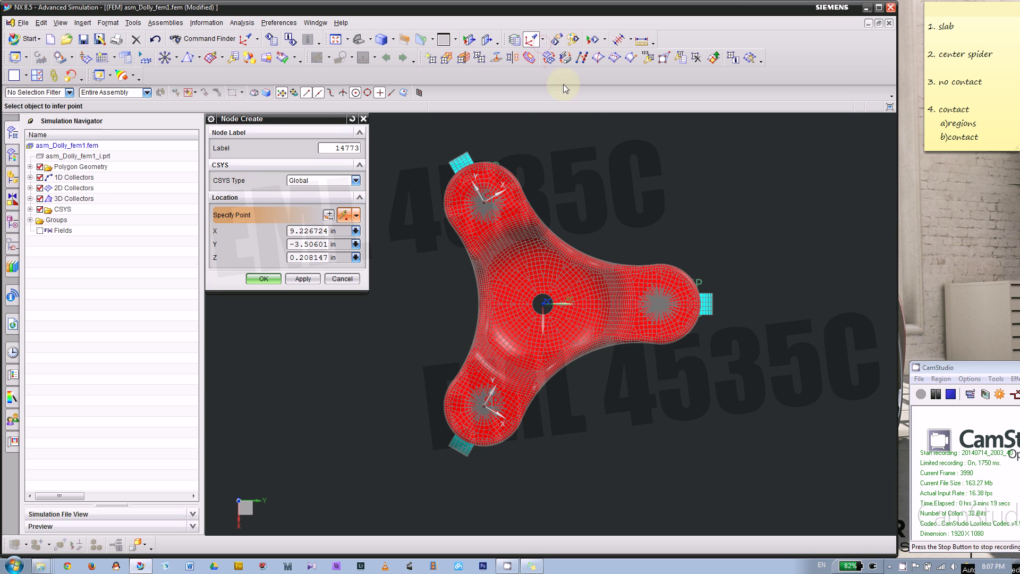
- Set the new node's X and Y coordinates to 5 in each, checking their directions in the dolly's top view
scroll(650, 337, down, 2)
middle_drag(741, 333, 798, 406)
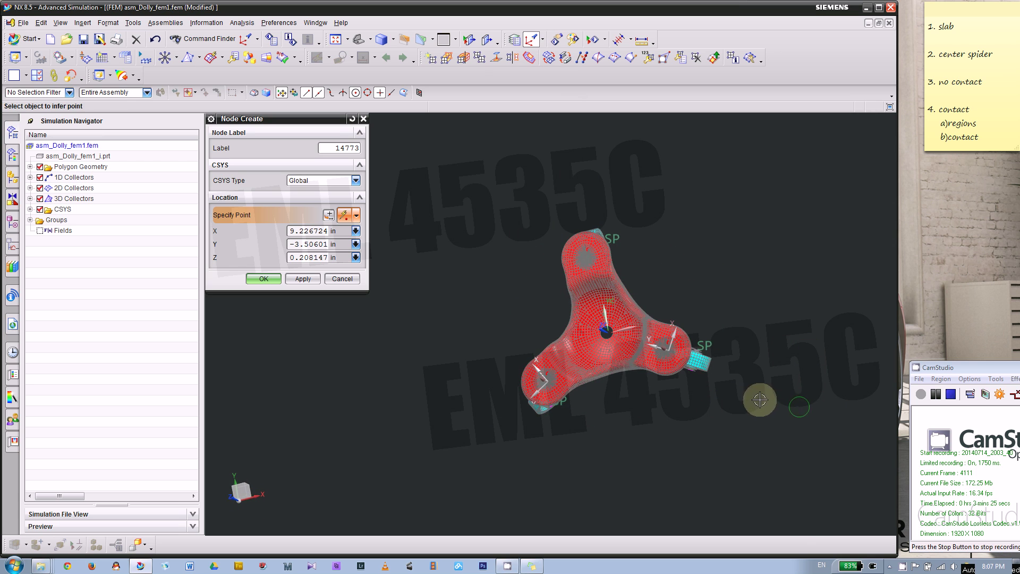
key(ctrl+alt+t)
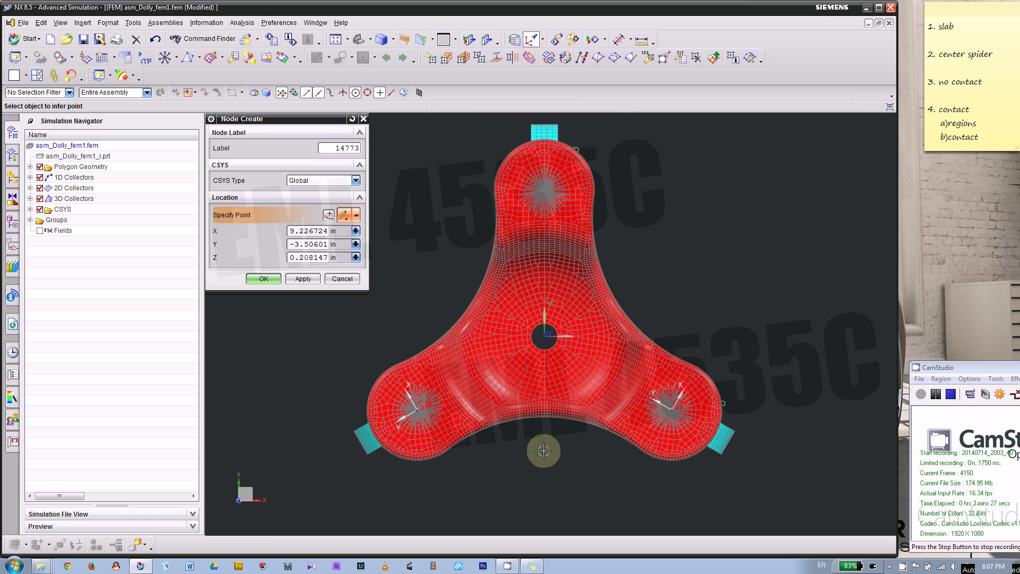
scroll(562, 313, down, 1)
scroll(735, 239, down, 1)
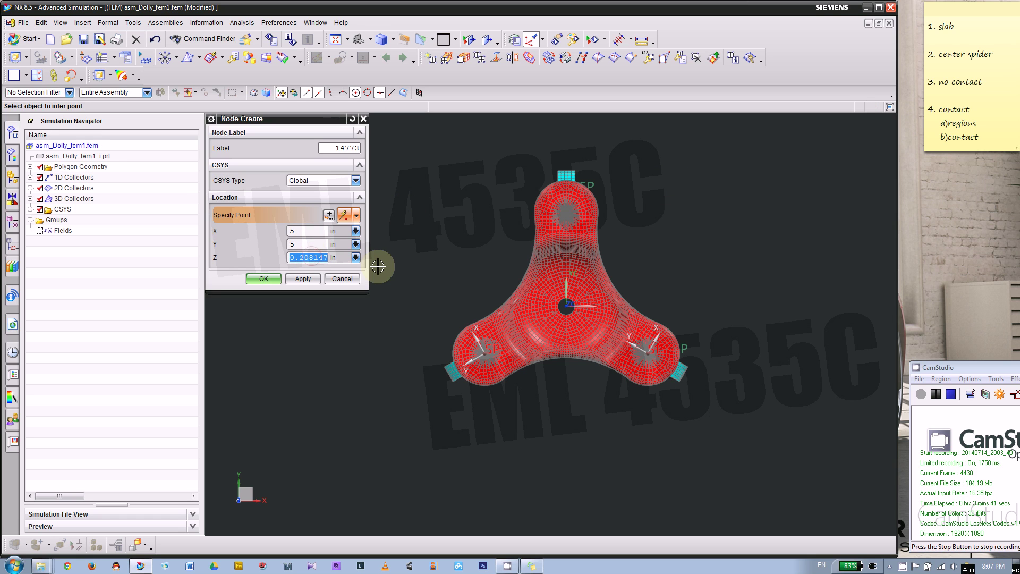
middle_drag(565, 437, 574, 370)
scroll(677, 323, up, 5)
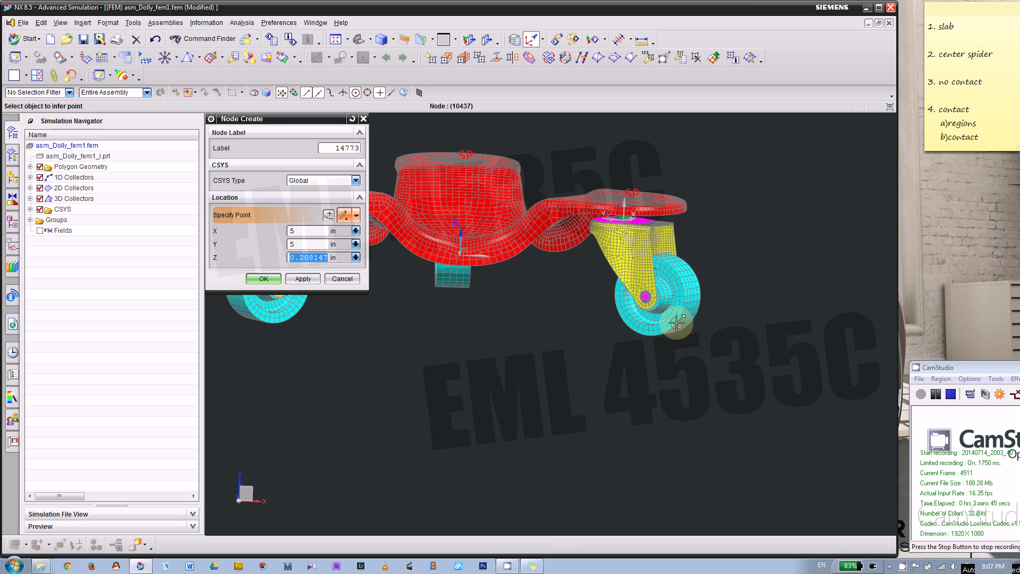
middle_drag(677, 322, 677, 322)
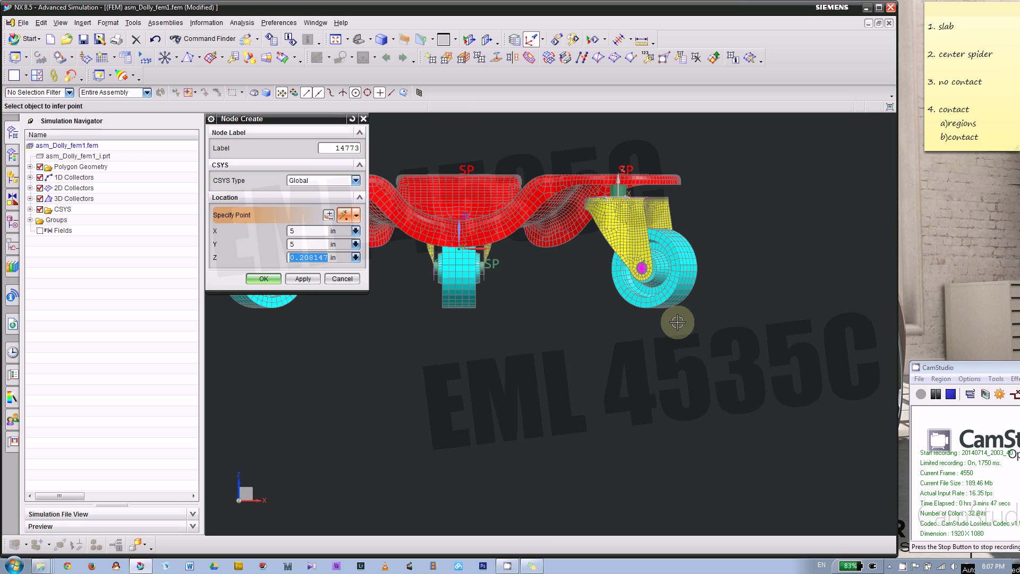
scroll(678, 323, down, 3)
scroll(614, 312, up, 1)
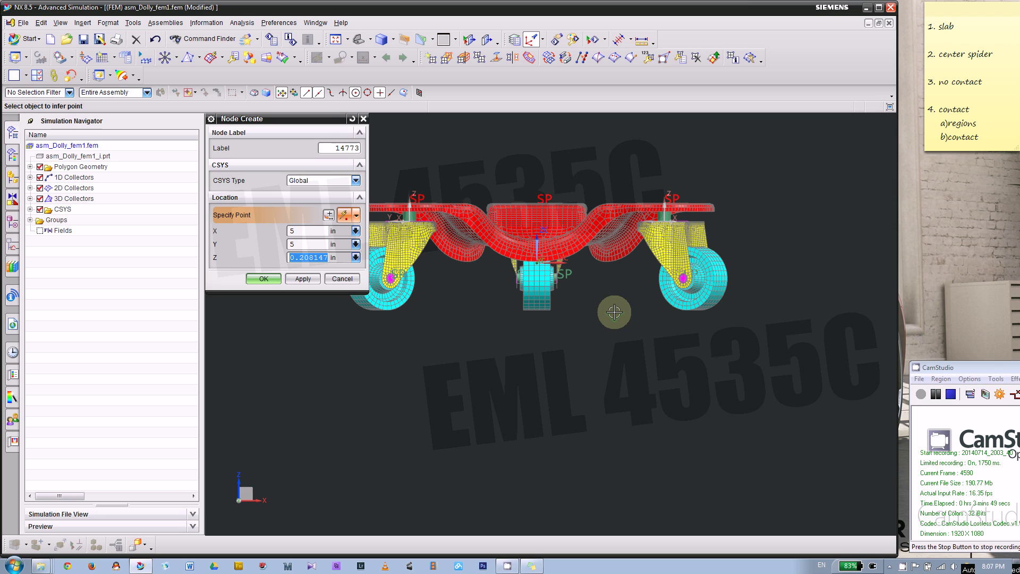
click(355, 257)
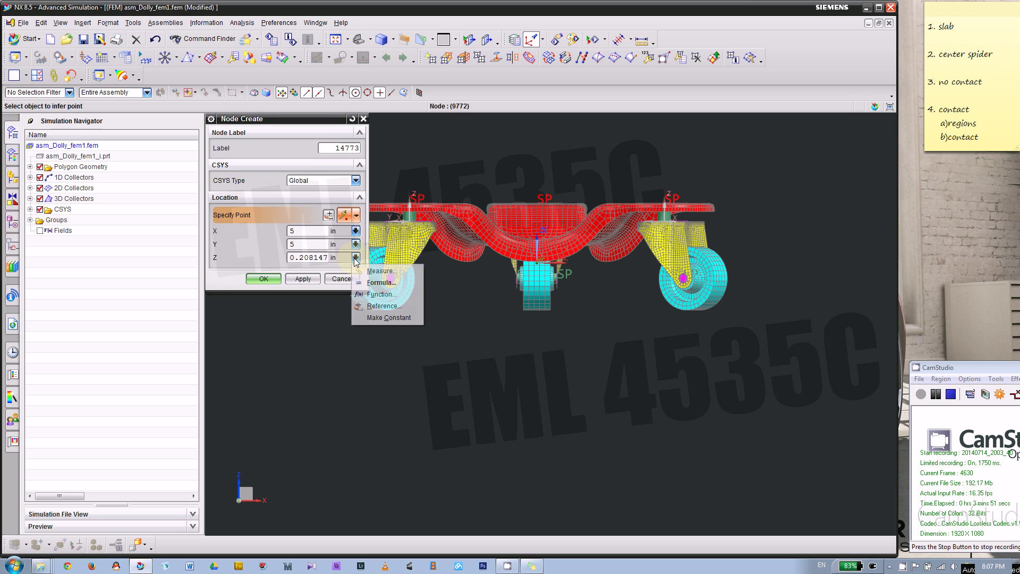
click(388, 309)
scroll(706, 337, up, 5)
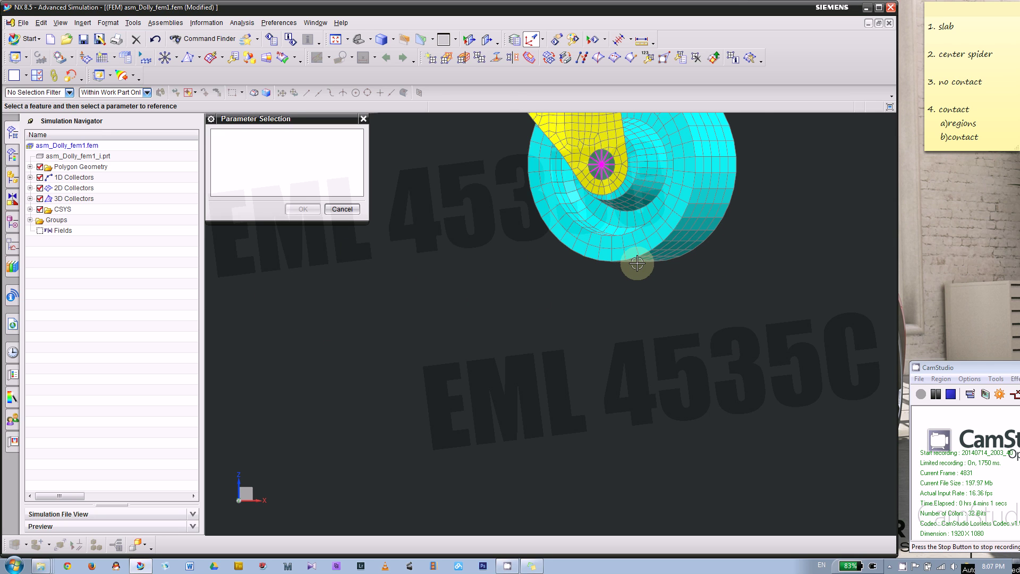
scroll(637, 263, up, 1)
click(342, 209)
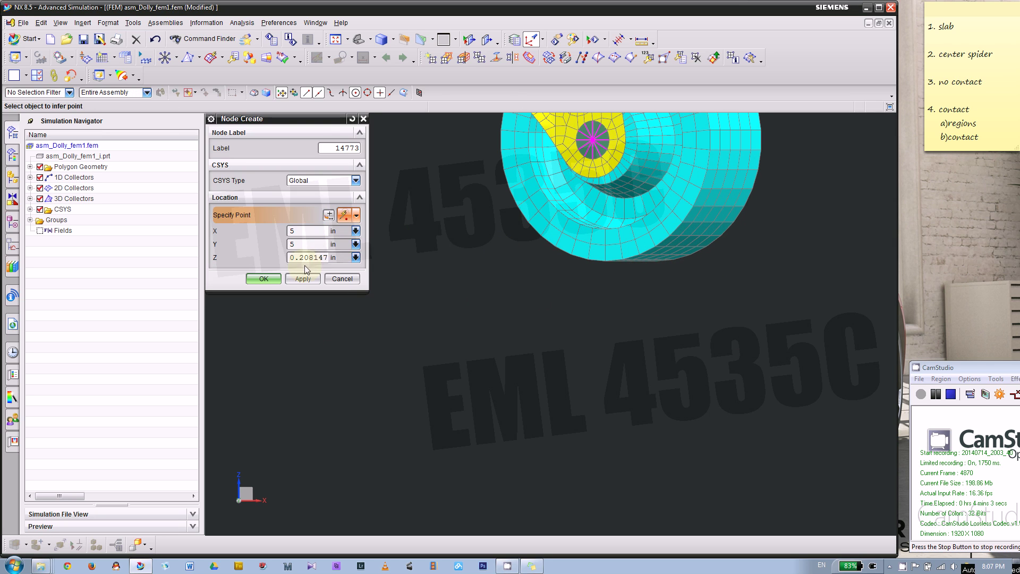
- Start a projected distance measurement for the node's Z coordinate, along the Z axis from the absolute origin 0, 0, 0
click(354, 257)
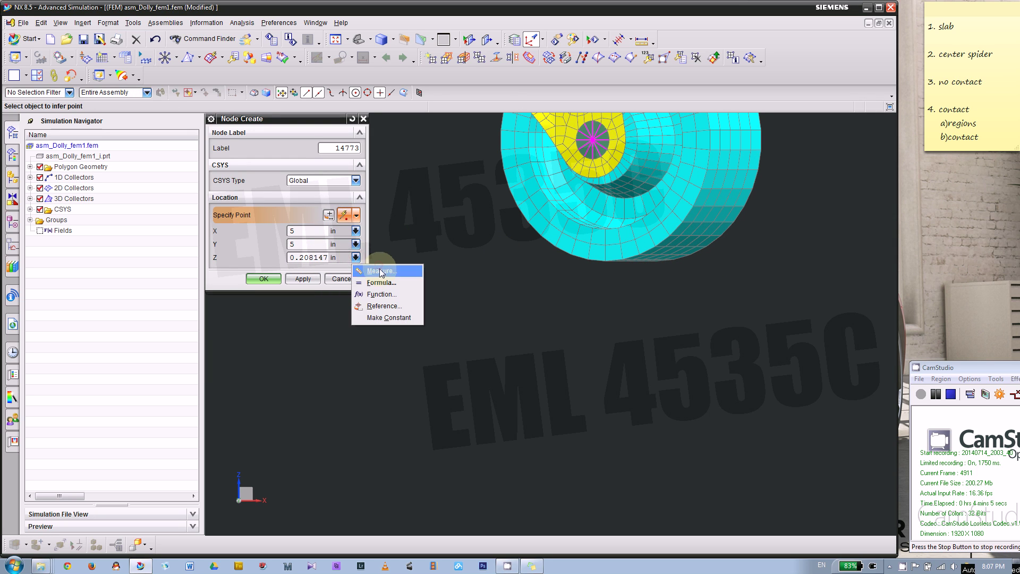
click(376, 269)
scroll(546, 301, down, 3)
middle_drag(546, 300, 599, 287)
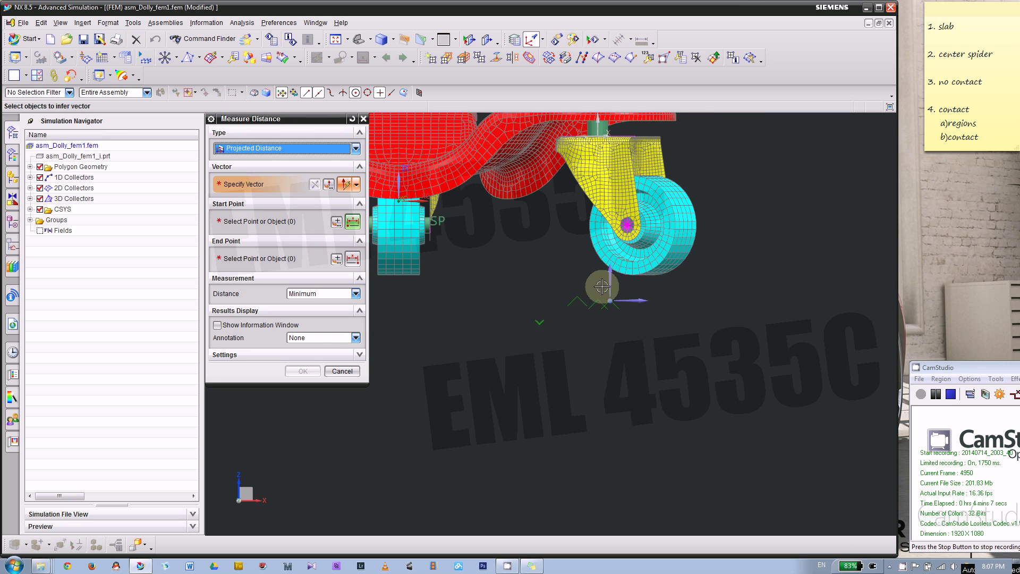
click(606, 277)
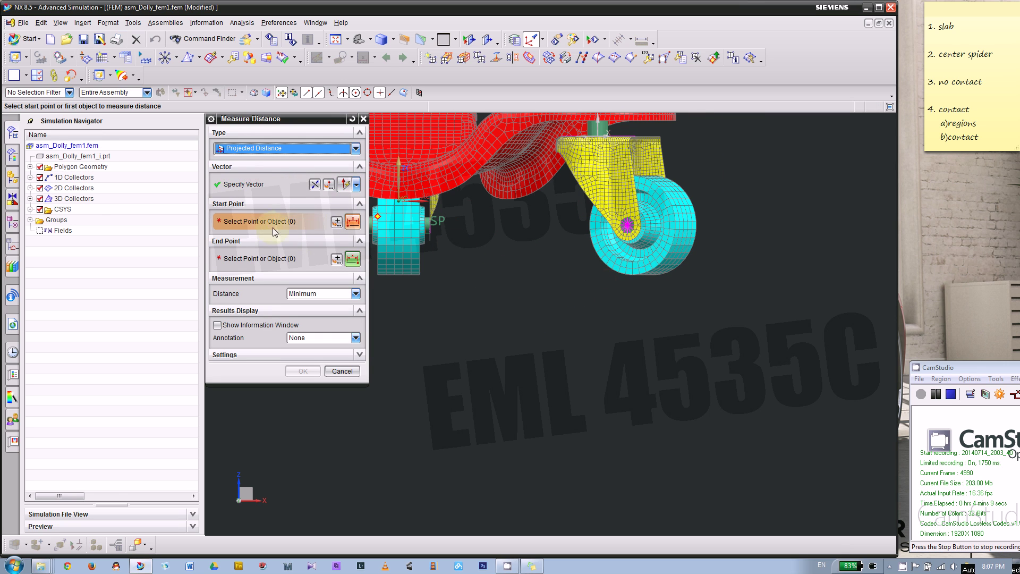
click(336, 221)
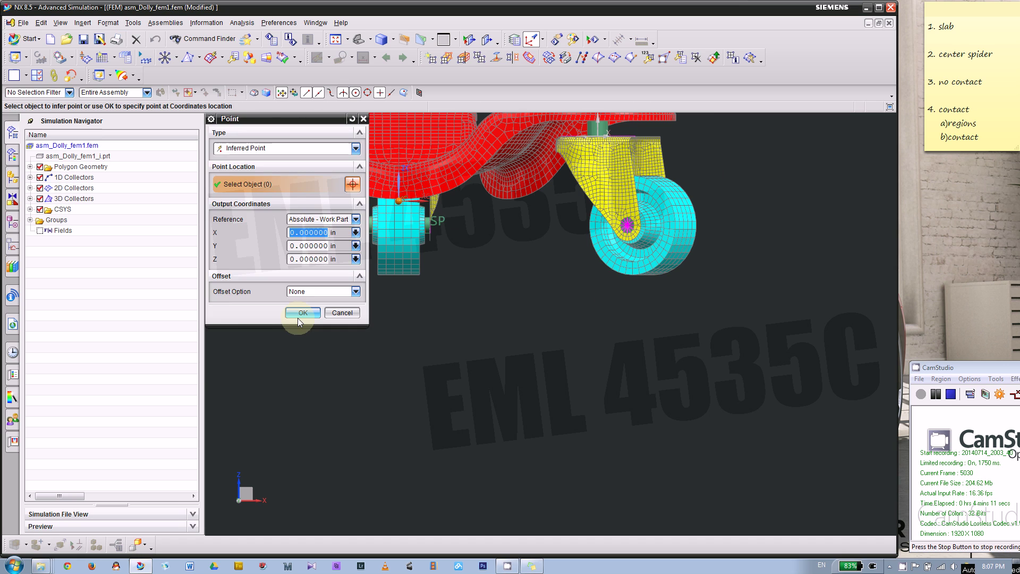
click(300, 314)
- Pick the lowest node of a caster wheel as the measurement's end point and use the distance as the new node's Z coordinate
scroll(638, 287, up, 4)
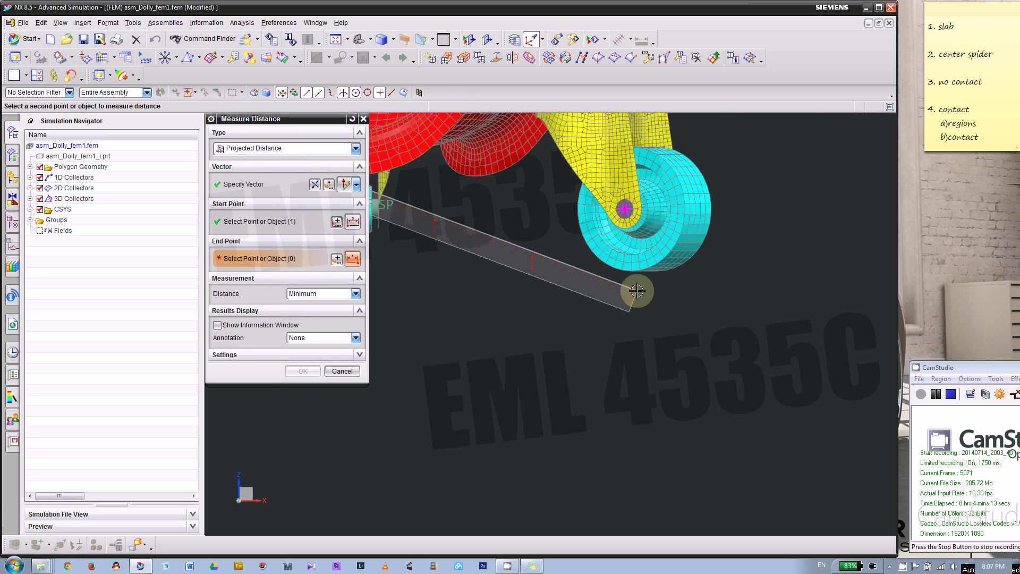
scroll(643, 256, up, 2)
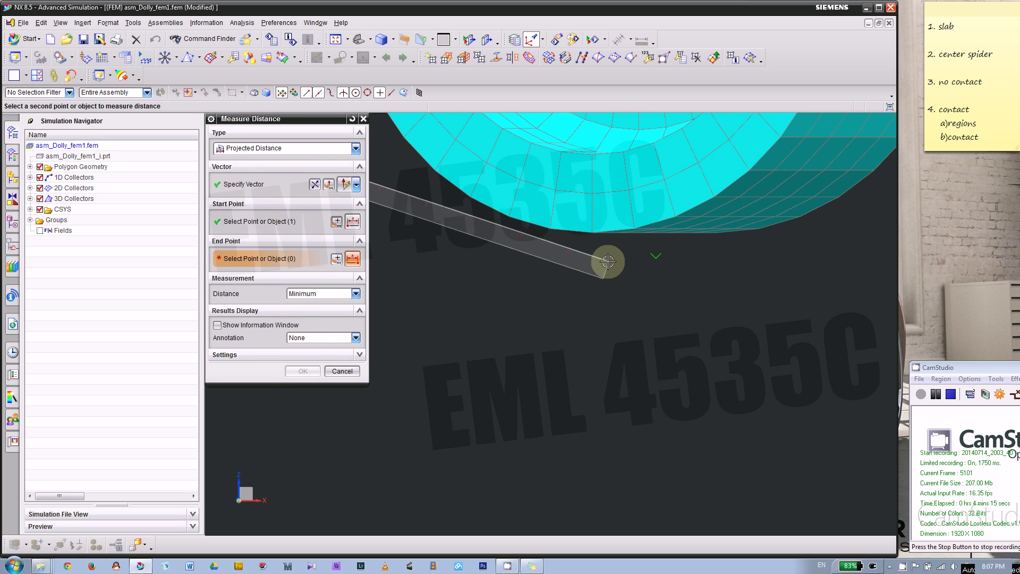
click(592, 234)
scroll(587, 282, down, 5)
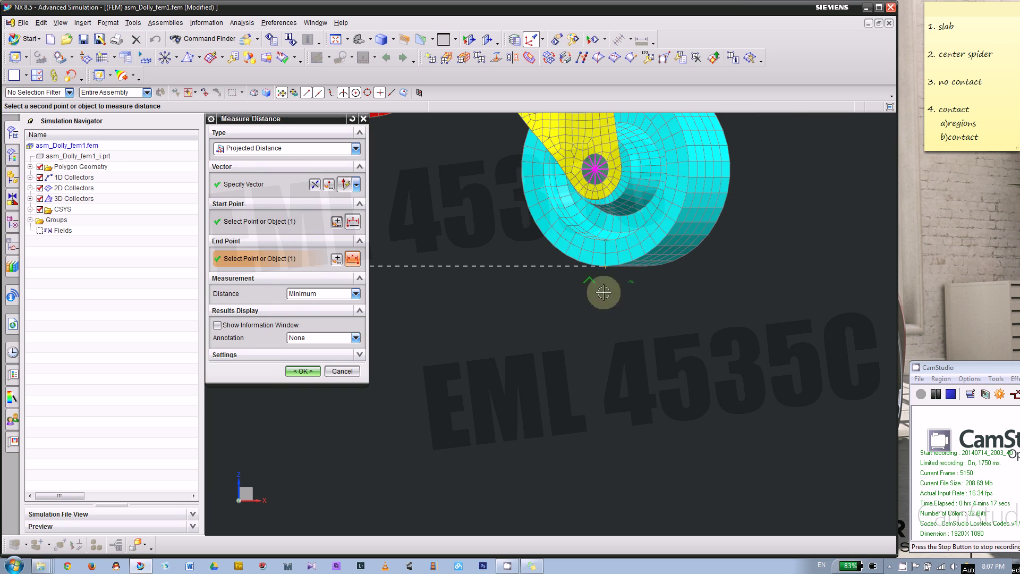
scroll(571, 287, down, 2)
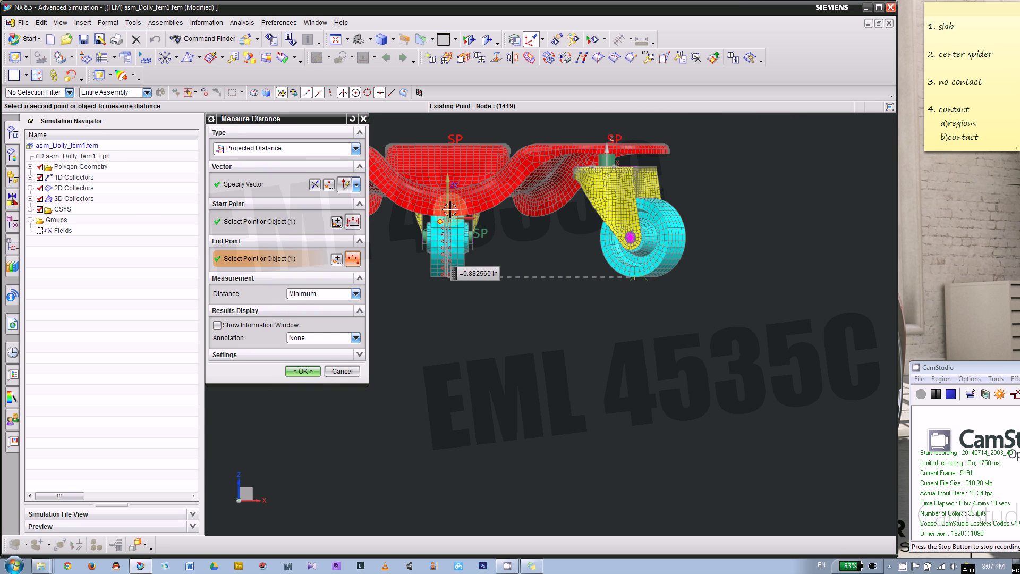
scroll(460, 232, up, 2)
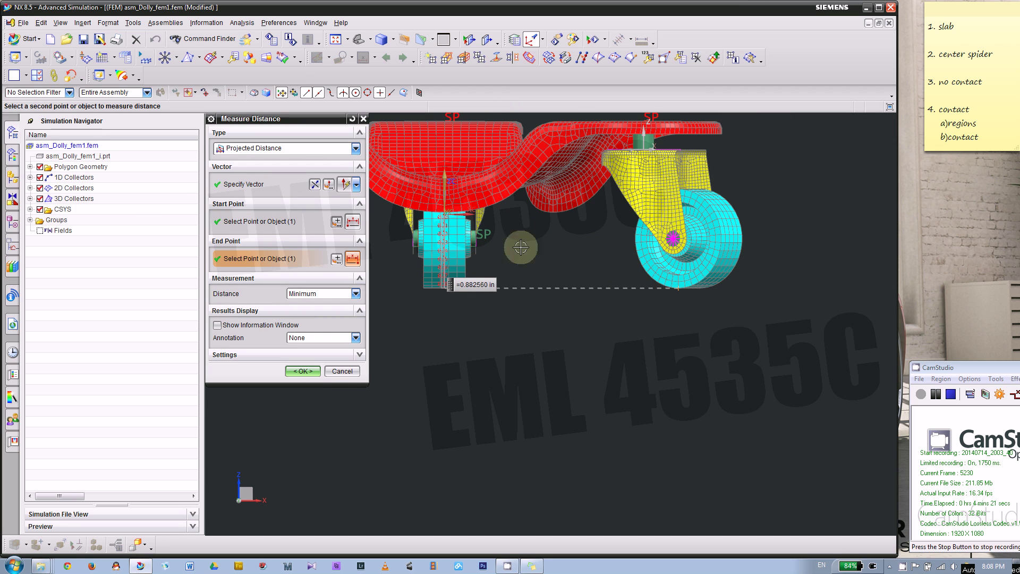
click(305, 372)
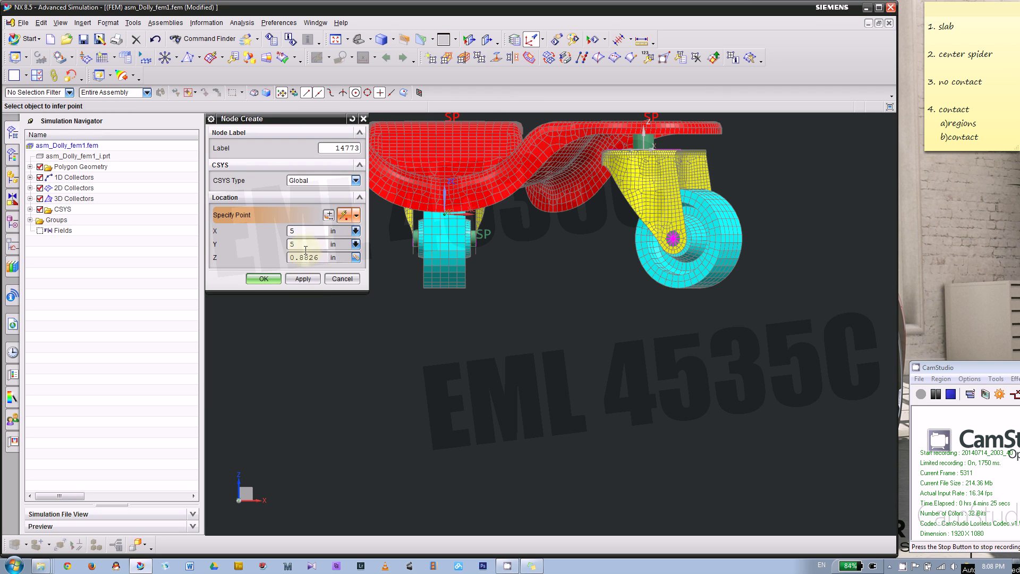
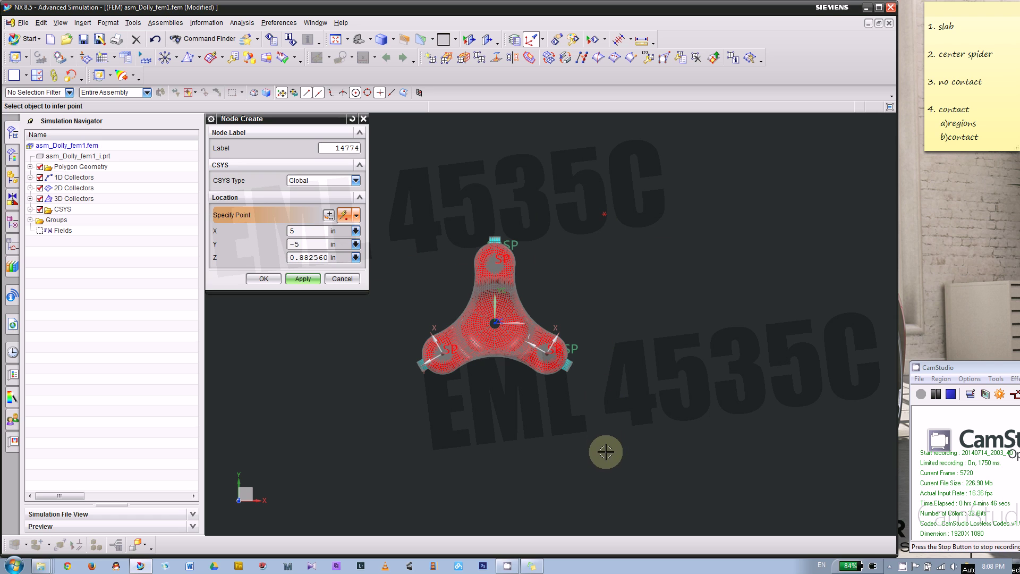
- Create a second slab node at X 5, Y -5, Z 0.882560 in and check the height of both nodes against the wheels
click(303, 279)
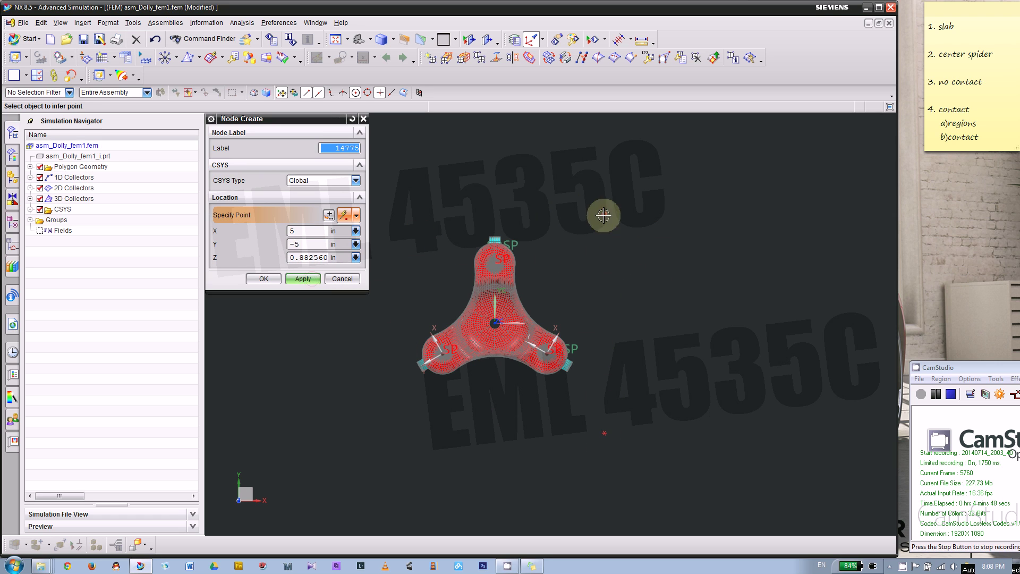
click(342, 278)
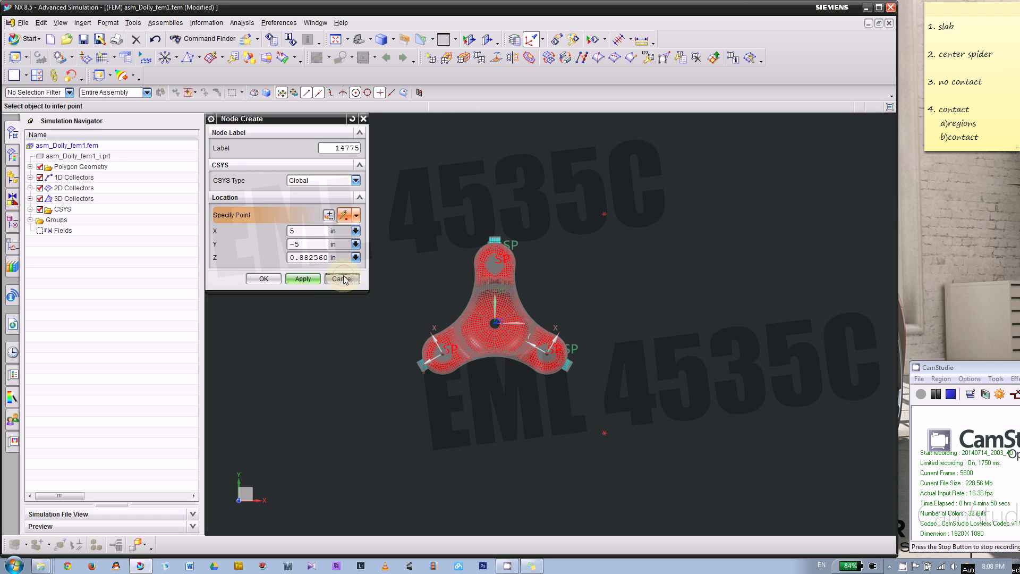
middle_drag(366, 249, 542, 312)
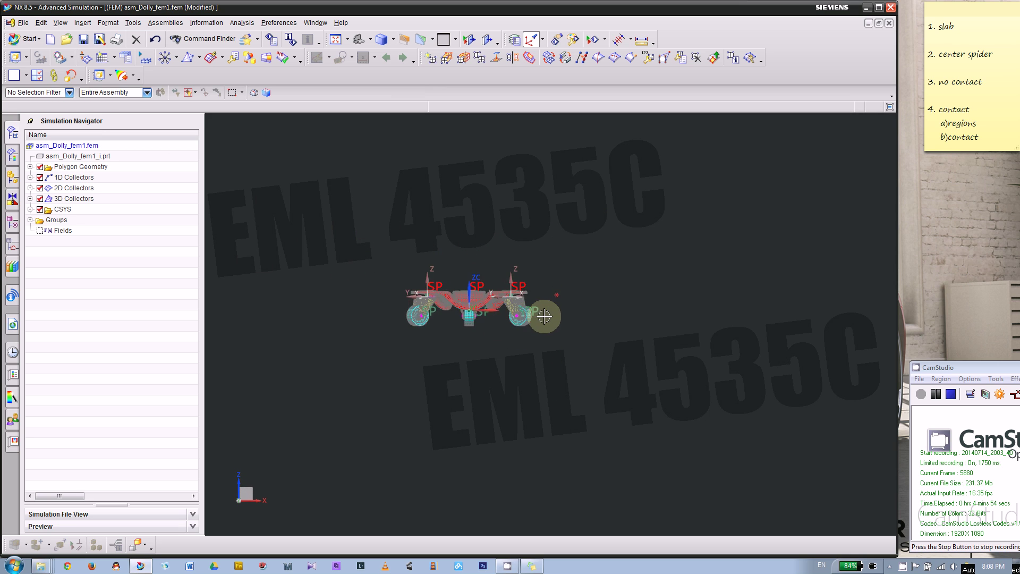
scroll(540, 312, up, 3)
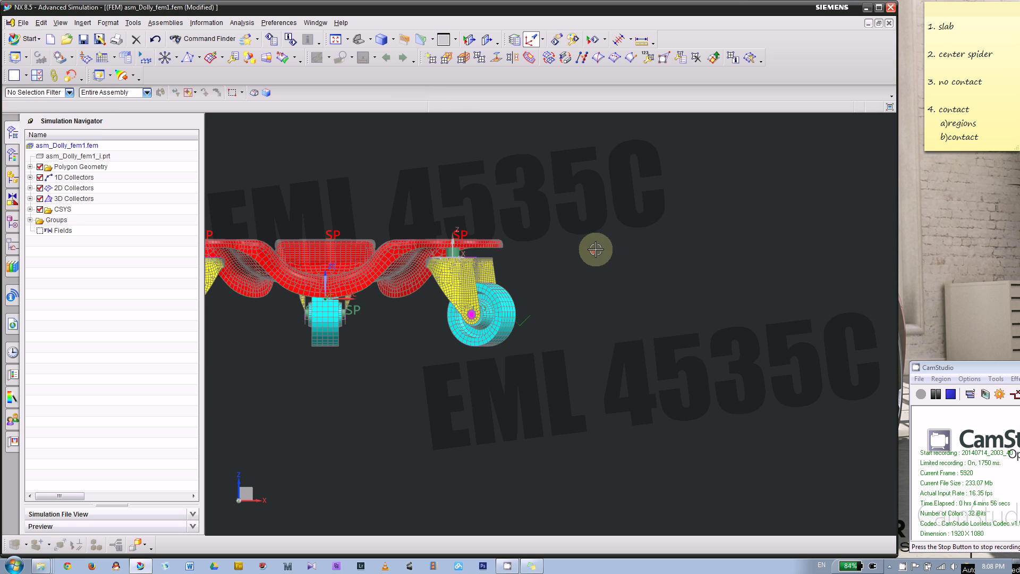
scroll(617, 264, down, 2)
scroll(611, 261, up, 3)
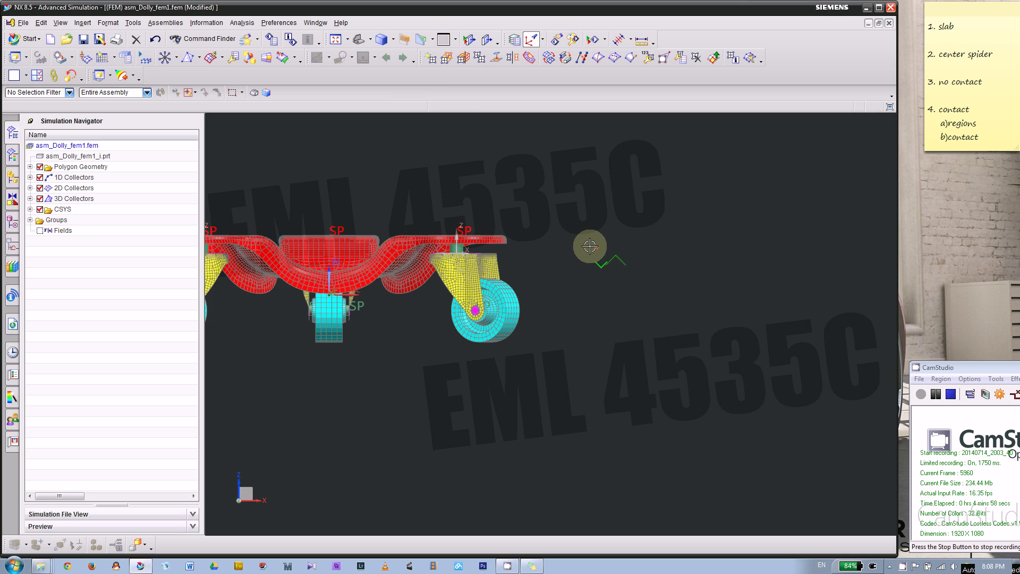
scroll(585, 273, down, 3)
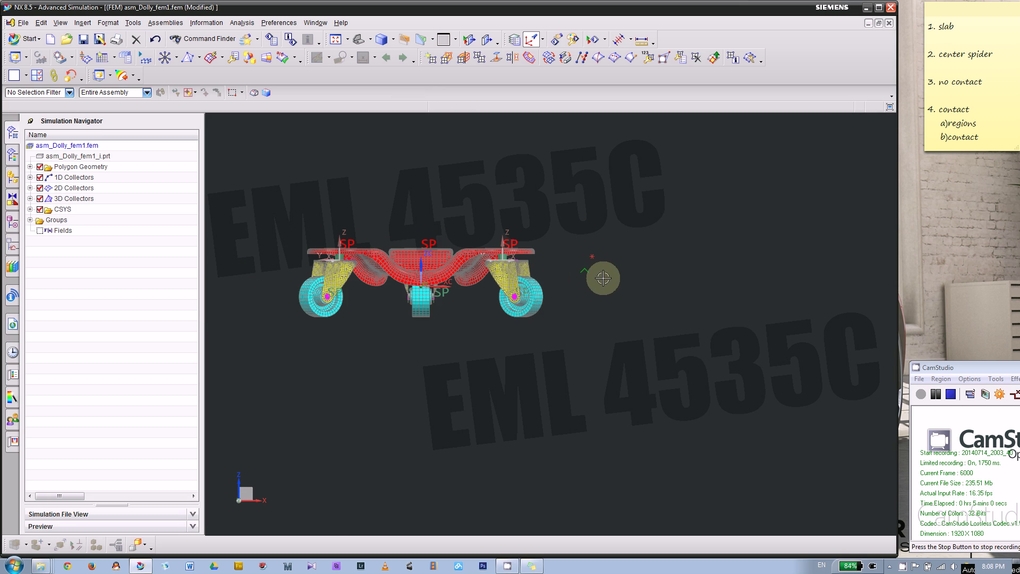
middle_drag(621, 292, 619, 303)
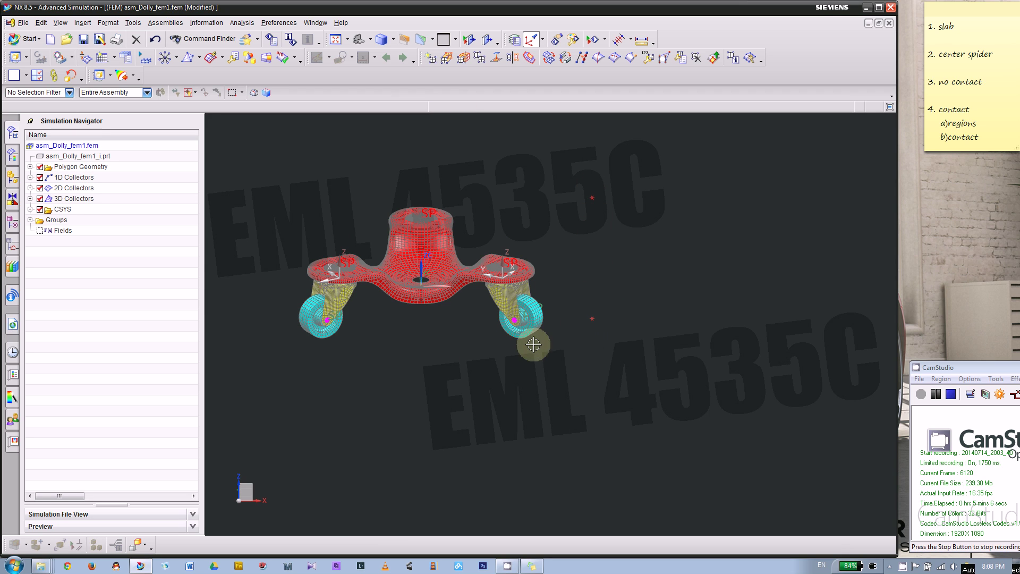
- Start creating nodes between two nodes in the dolly's top view, with the number of nodes set to 9
scroll(481, 324, up, 2)
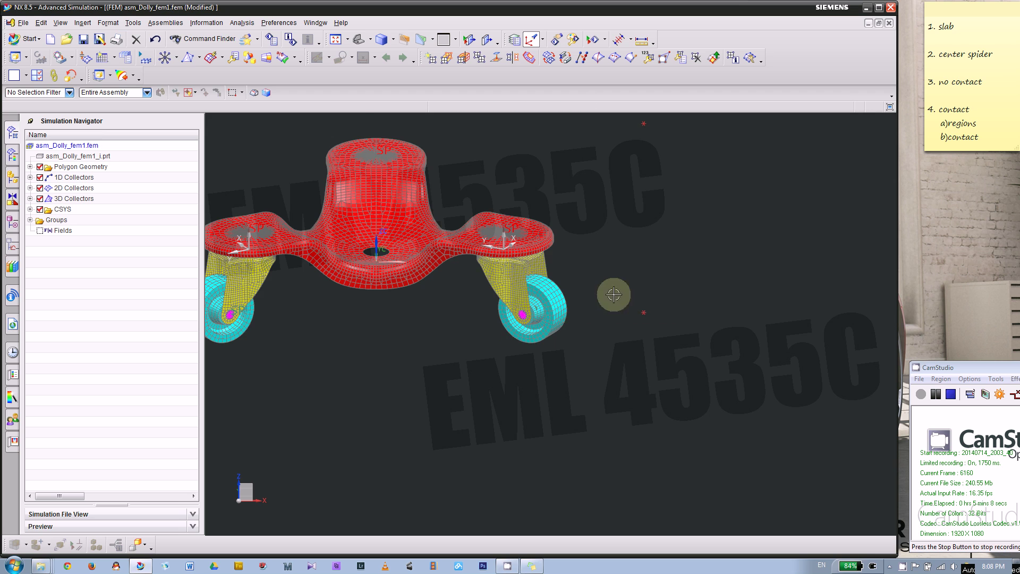
key(ctrl+alt+t)
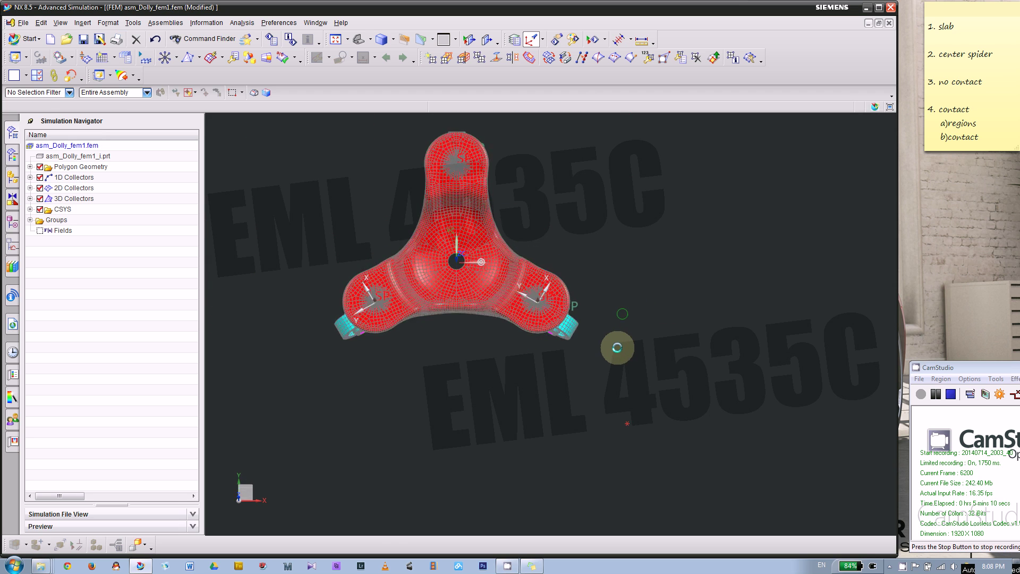
scroll(616, 347, down, 2)
click(109, 23)
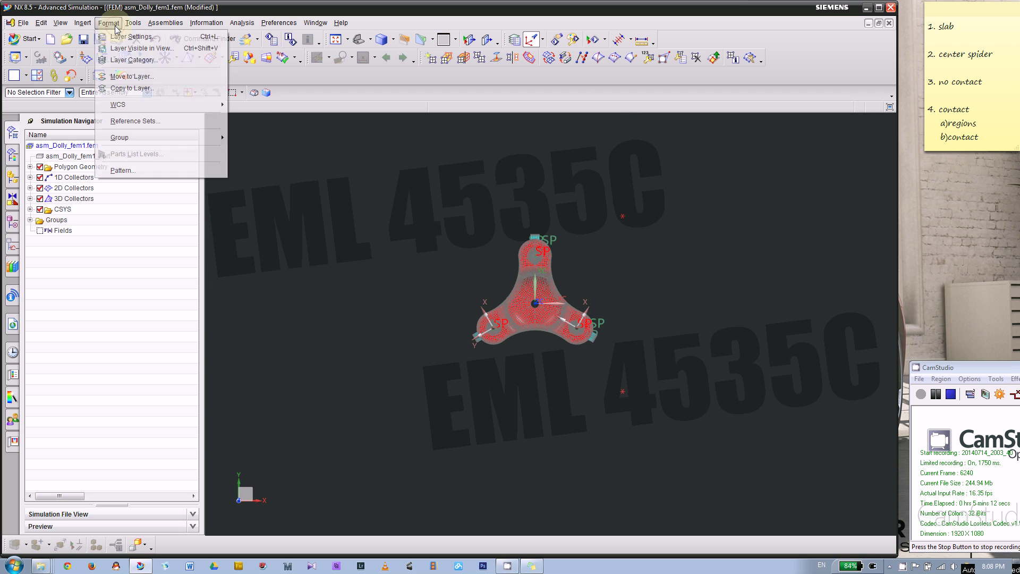
mouse_move(82, 23)
mouse_move(149, 179)
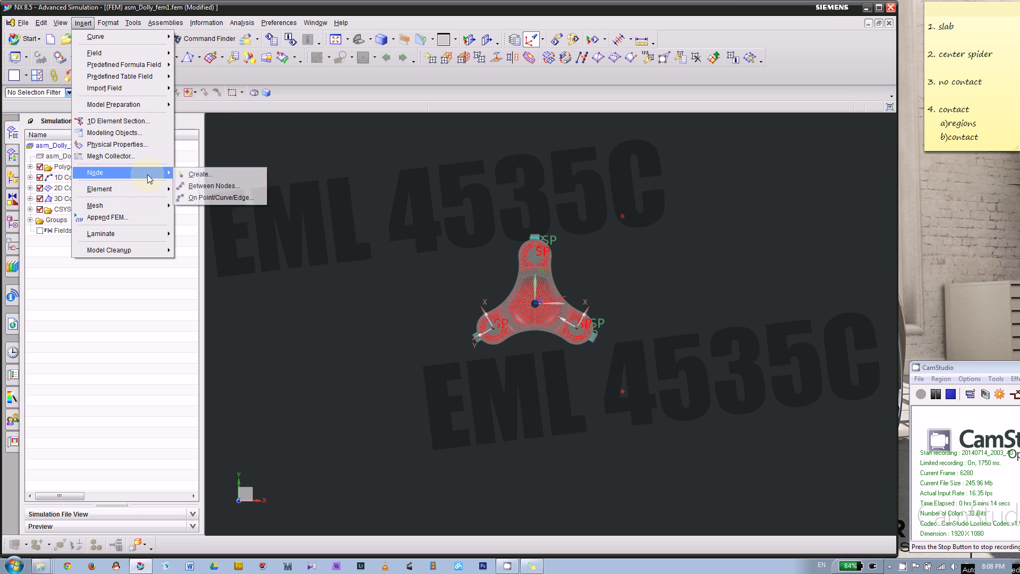
click(221, 187)
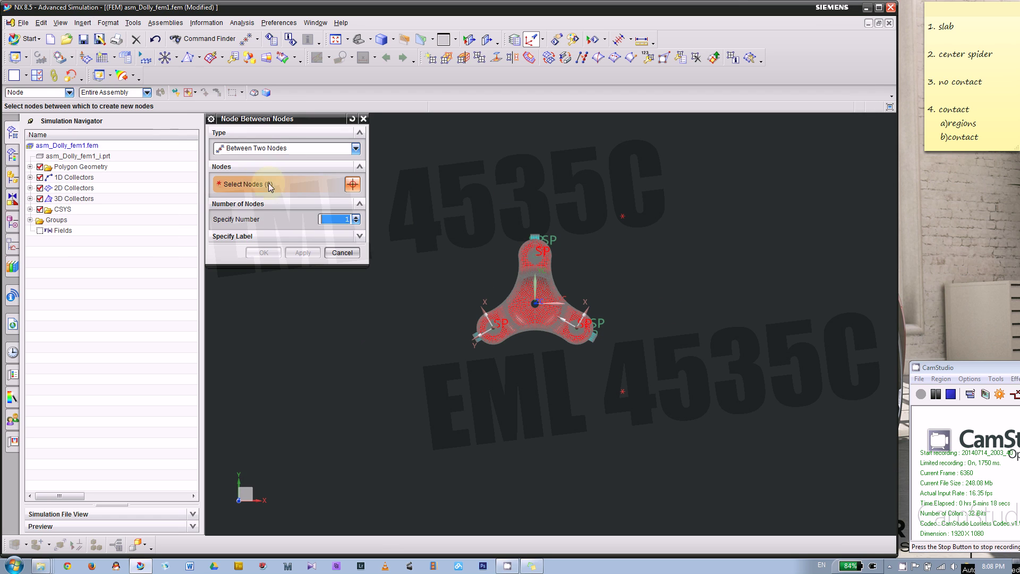
double_click(347, 219)
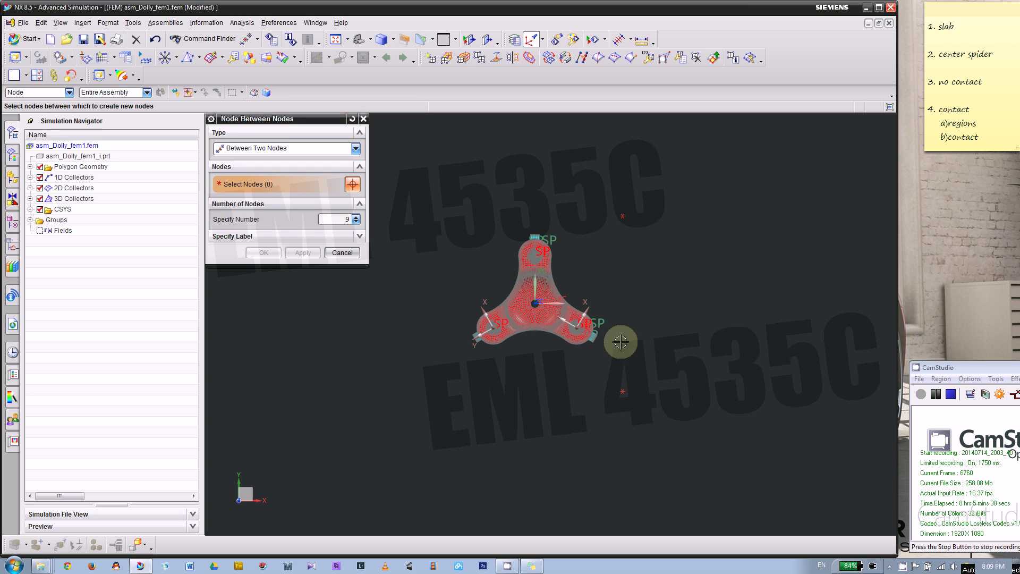
click(622, 392)
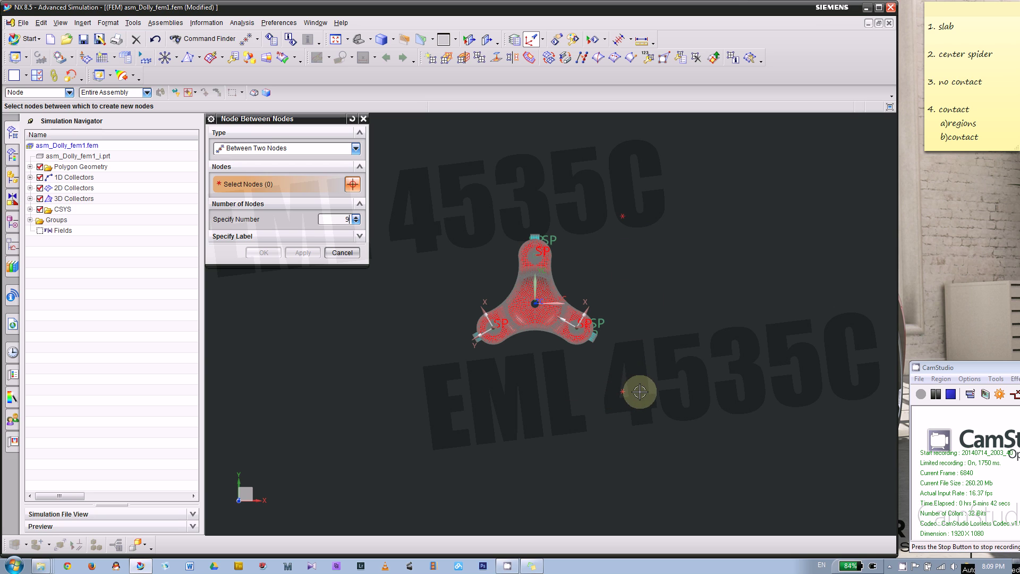
scroll(639, 392, up, 2)
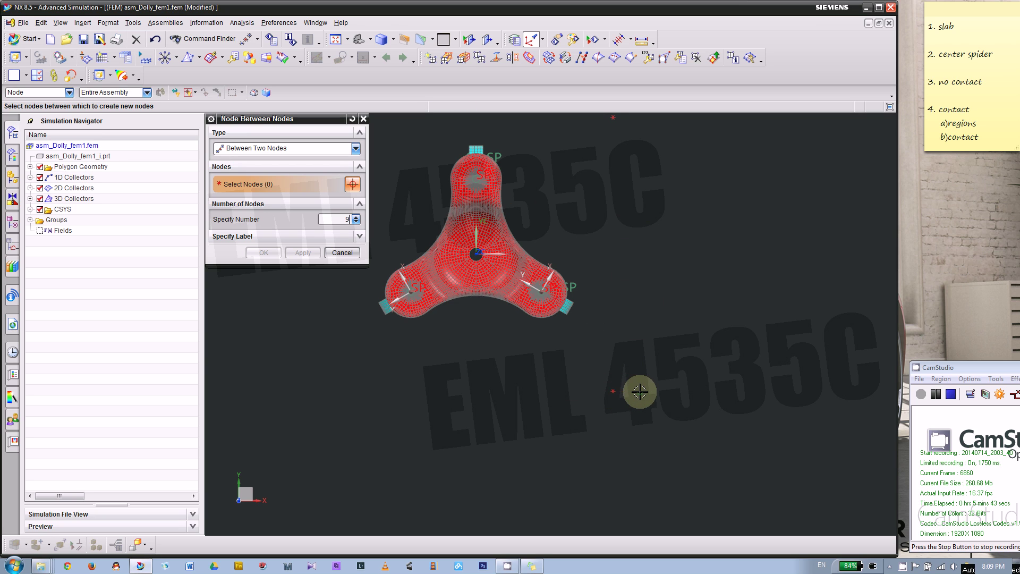
- Set the number to 19 and create the nodes between the two slab corner nodes
double_click(347, 219)
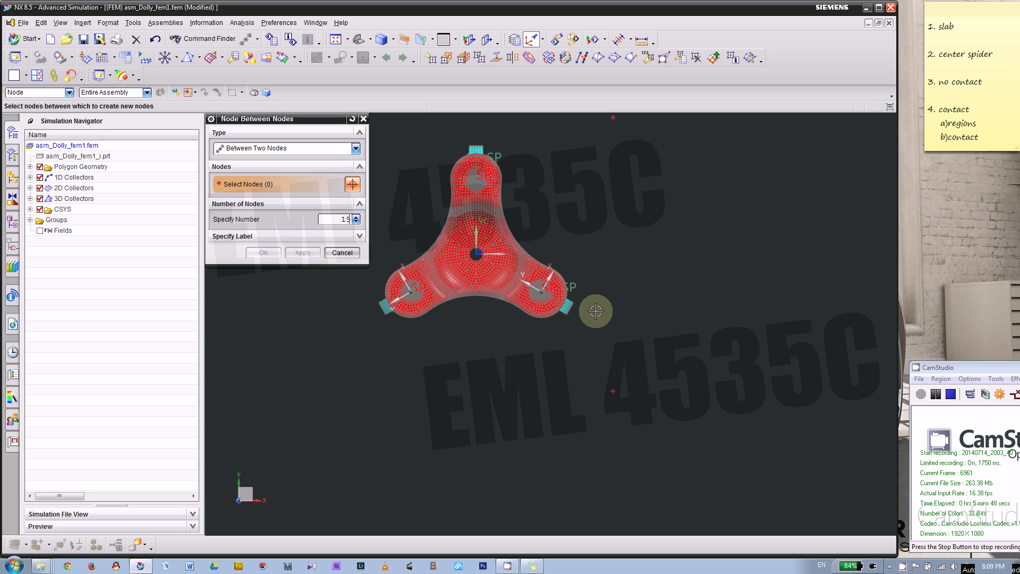
scroll(555, 318, down, 2)
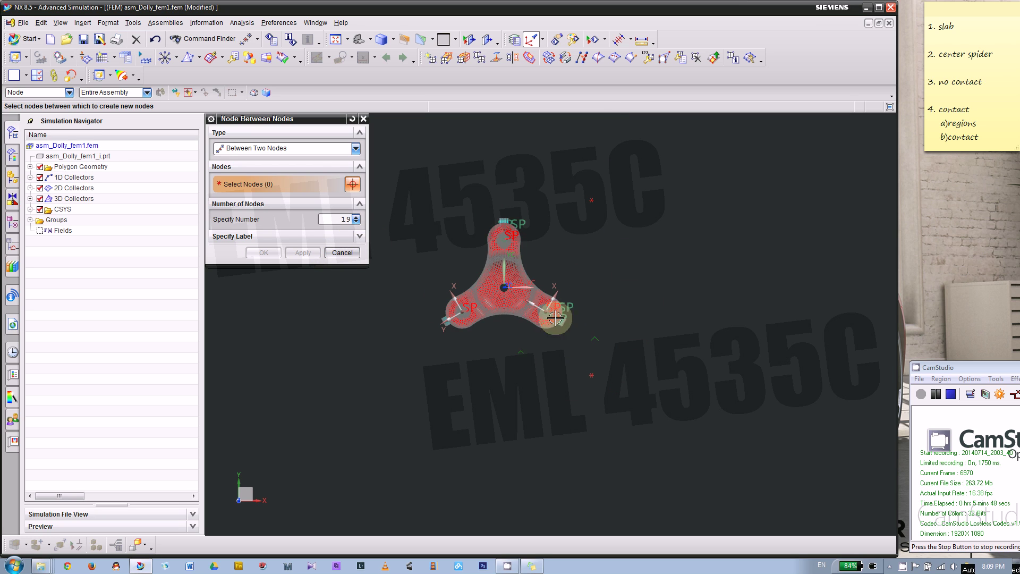
click(591, 200)
click(592, 374)
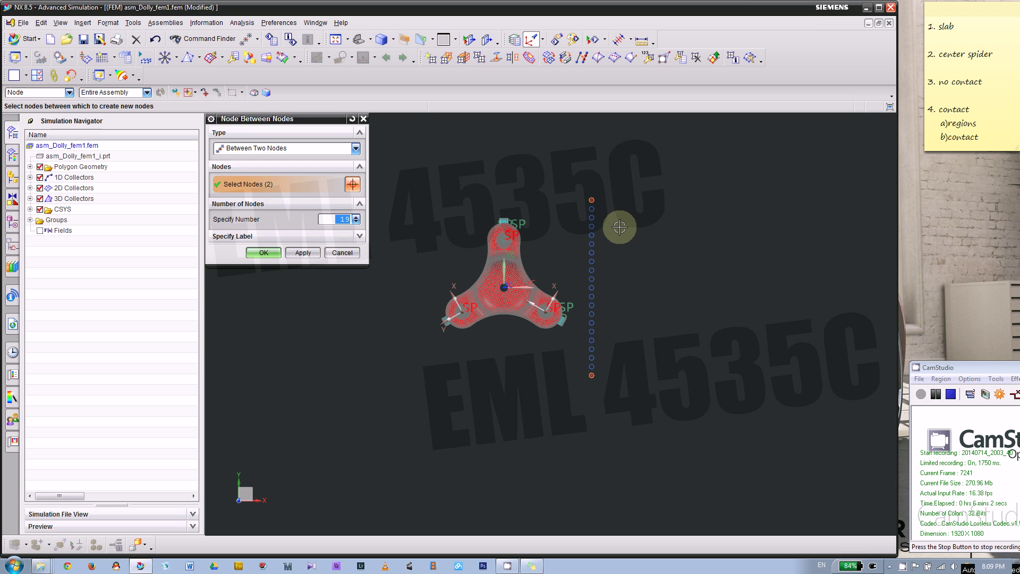
scroll(619, 227, up, 1)
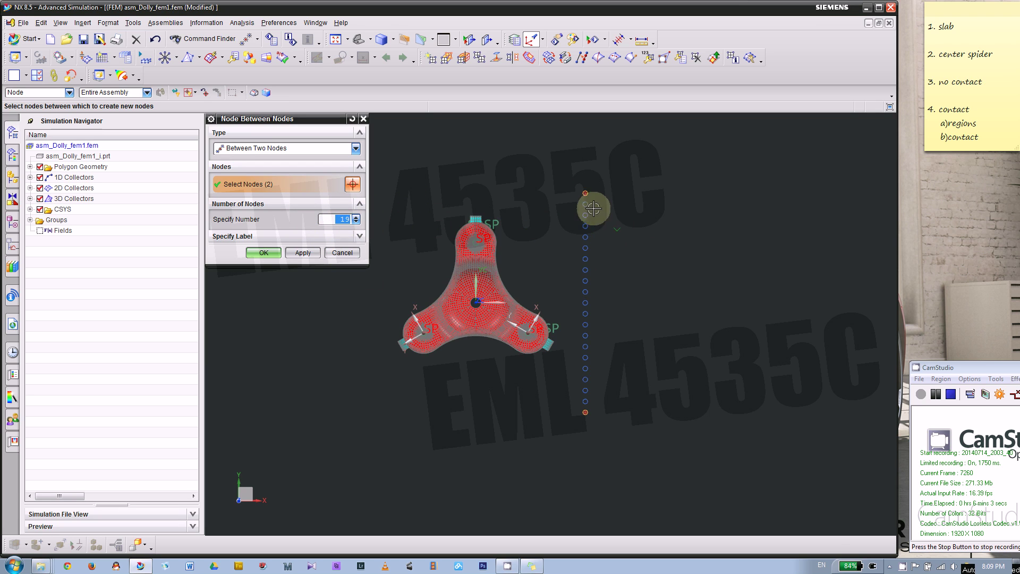
click(277, 254)
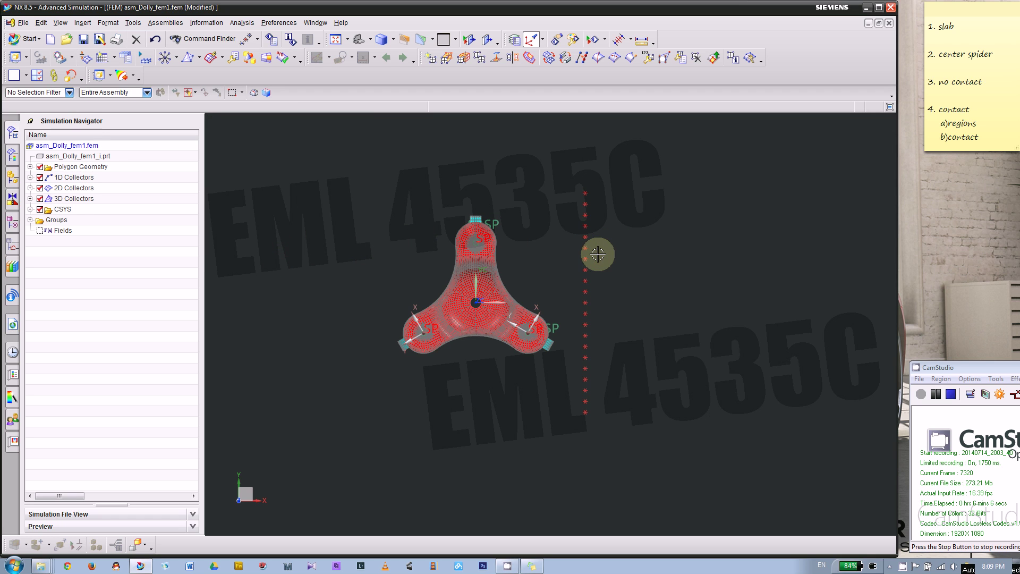
- Start modifying node coordinates and select the whole row of slab edge nodes, including both corner nodes
scroll(597, 253, up, 1)
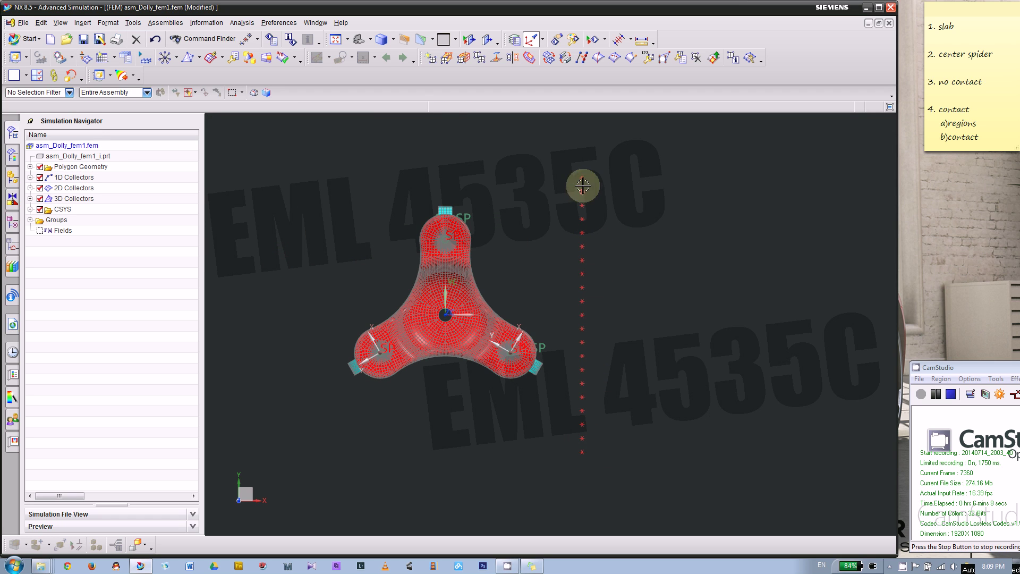
scroll(535, 205, down, 1)
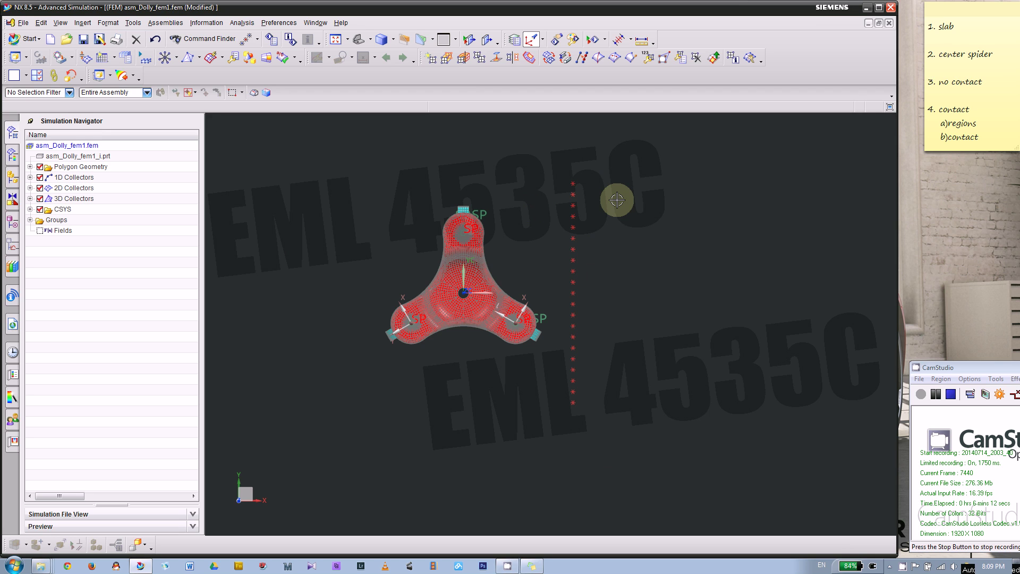
click(82, 23)
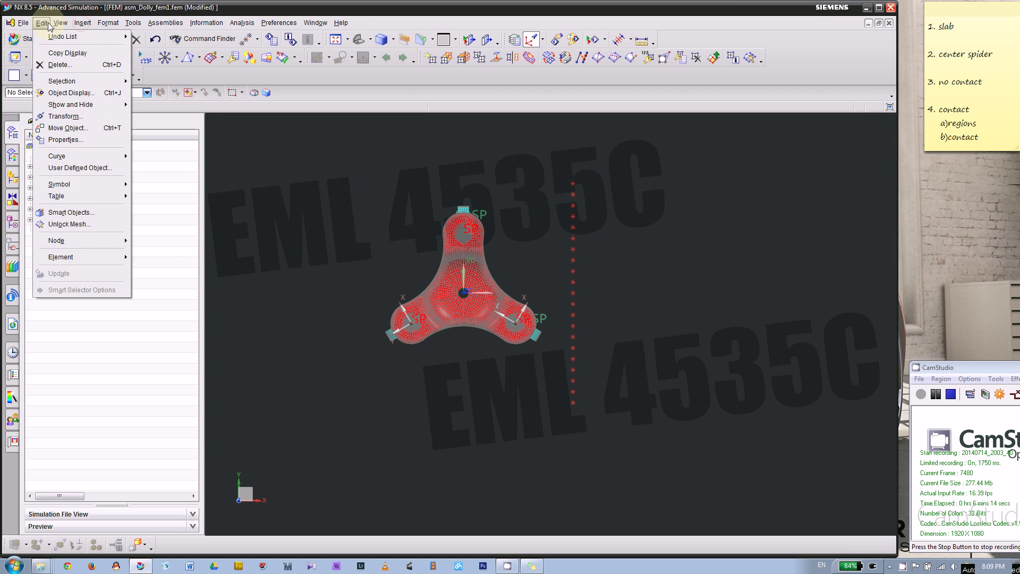
mouse_move(94, 243)
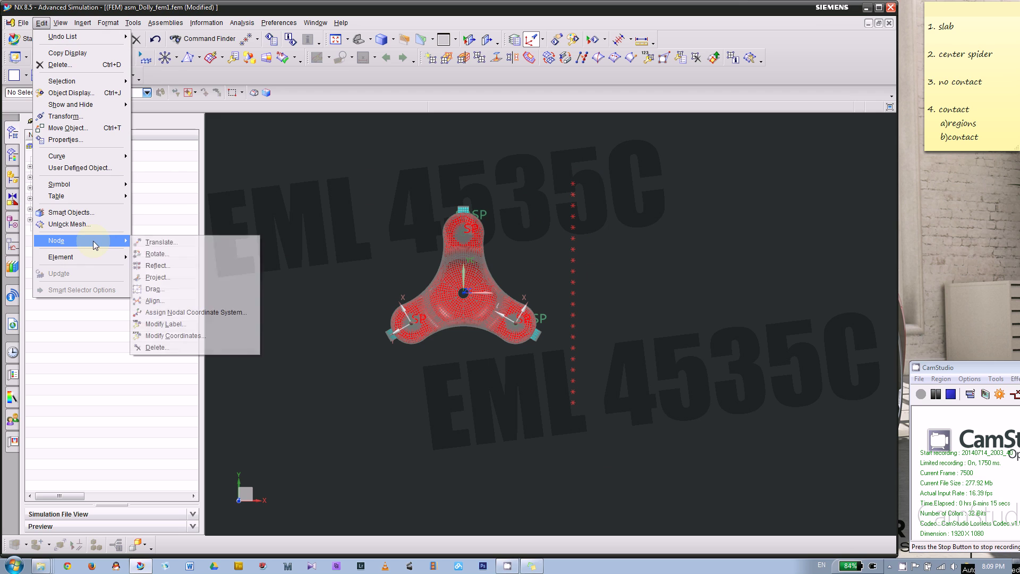
click(179, 340)
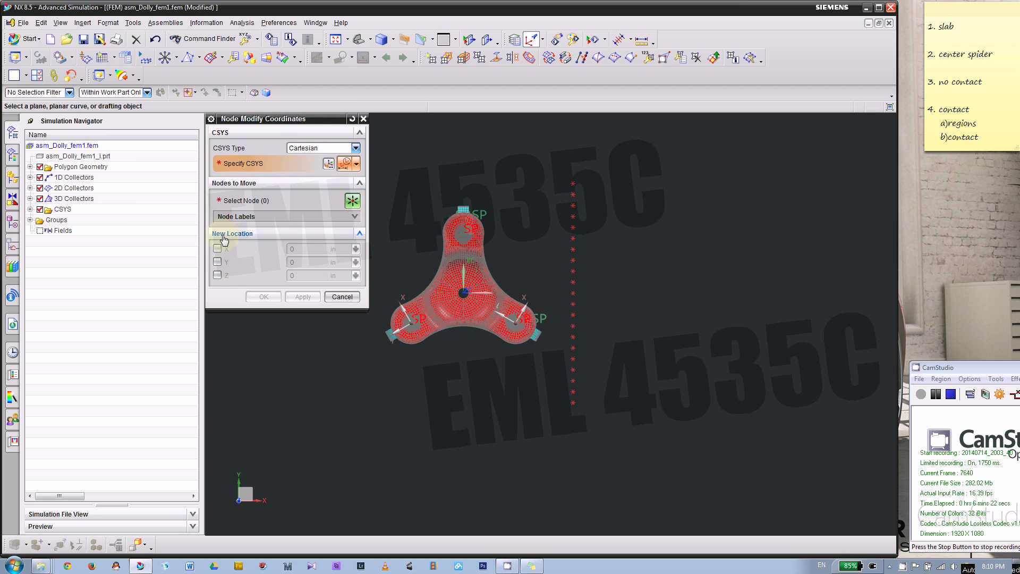
click(258, 207)
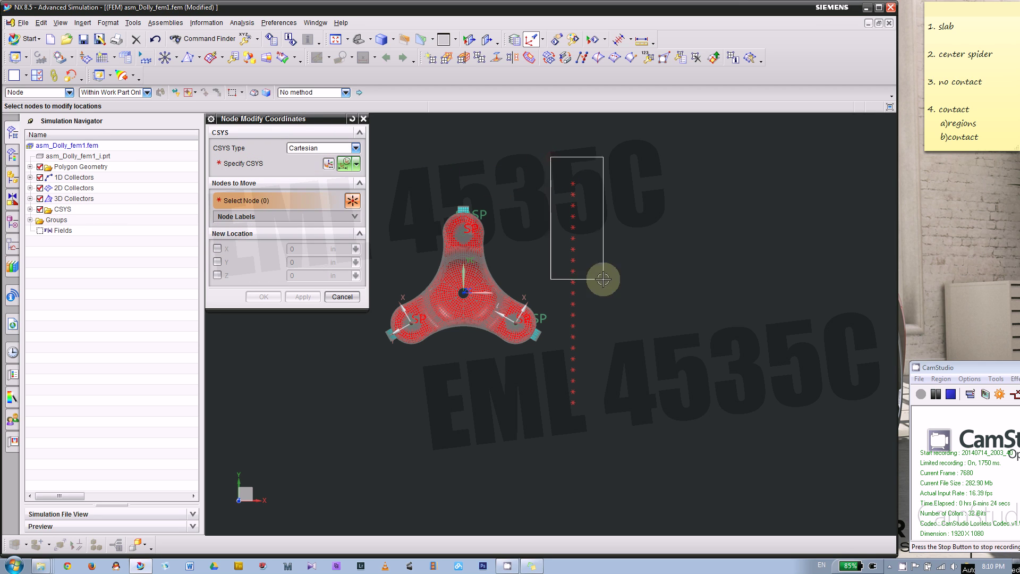
drag(634, 472, 519, 191)
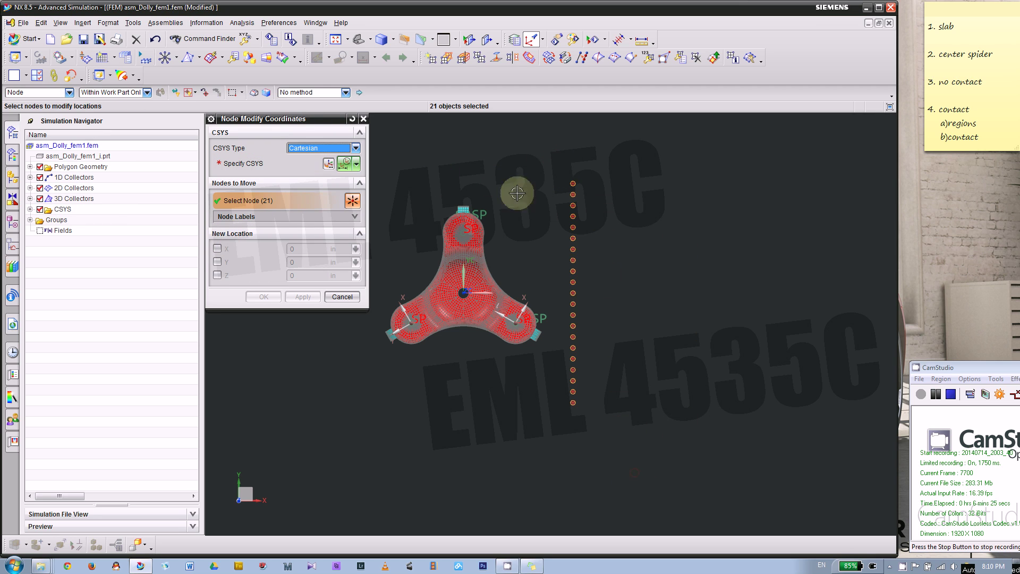
- Define the Cartesian coordinate system for the node move as Dynamic, referenced to Absolute - Displayed Part
click(268, 165)
click(356, 163)
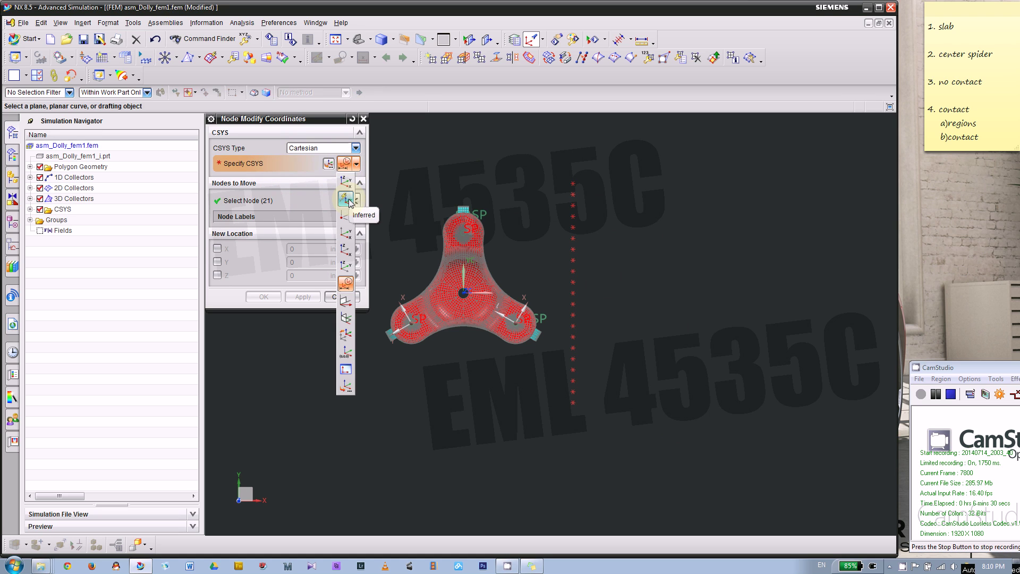
click(346, 387)
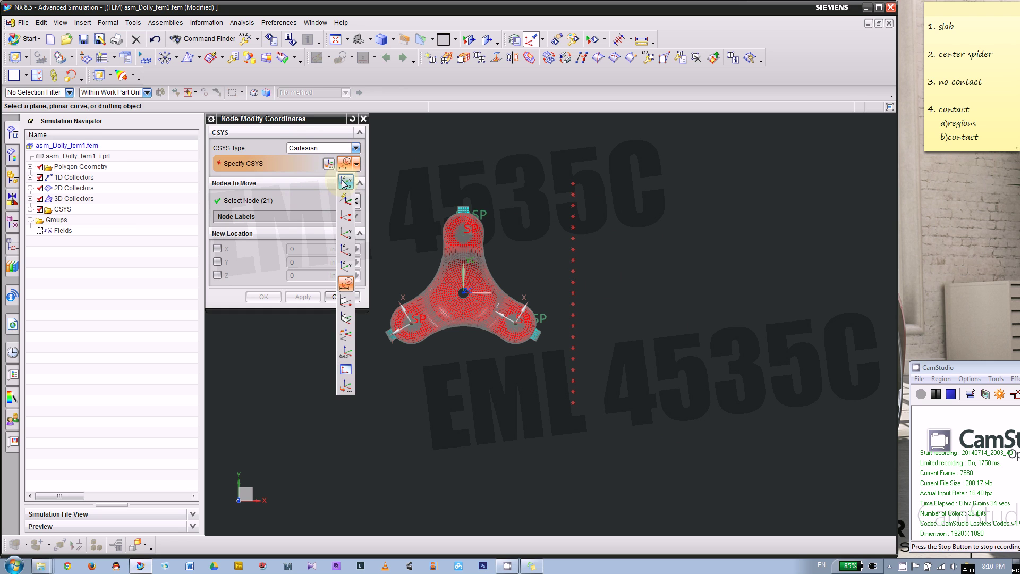
click(330, 164)
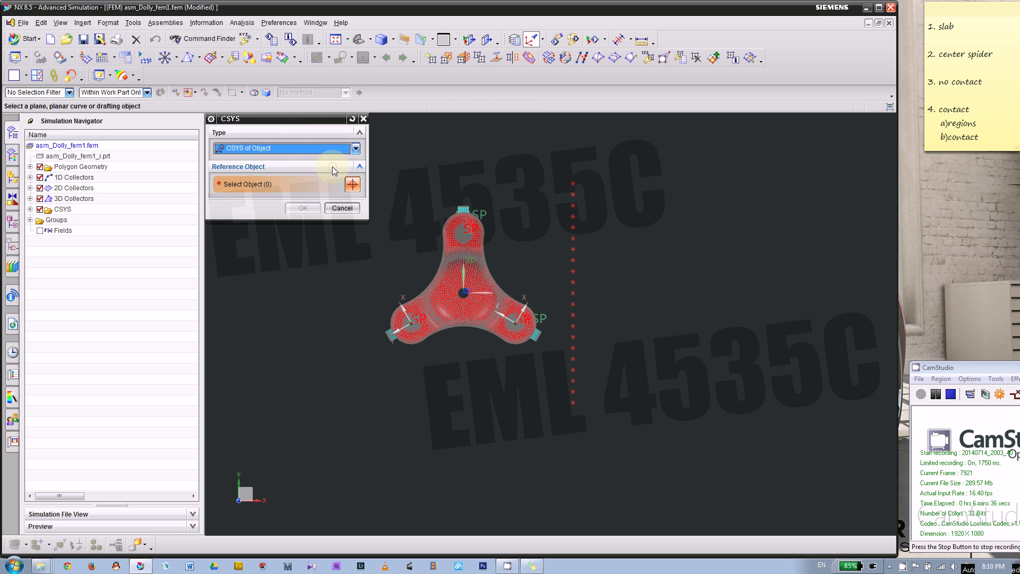
click(331, 152)
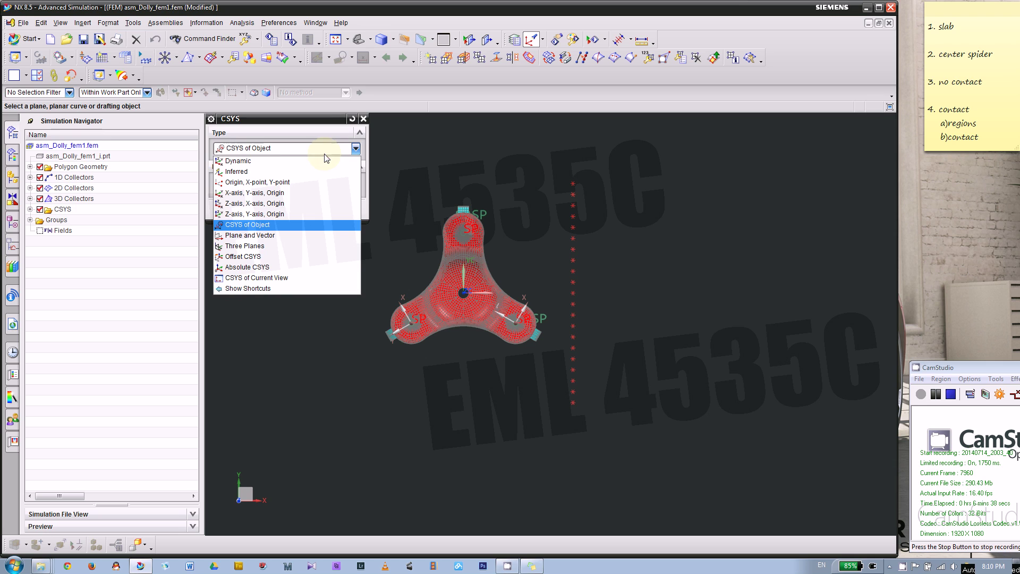
click(314, 160)
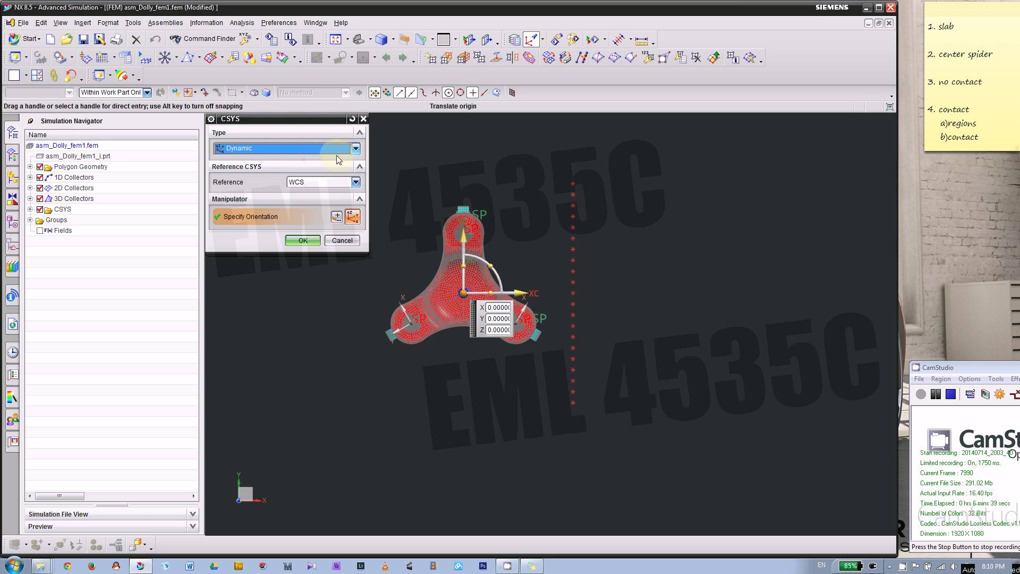
click(333, 184)
click(332, 193)
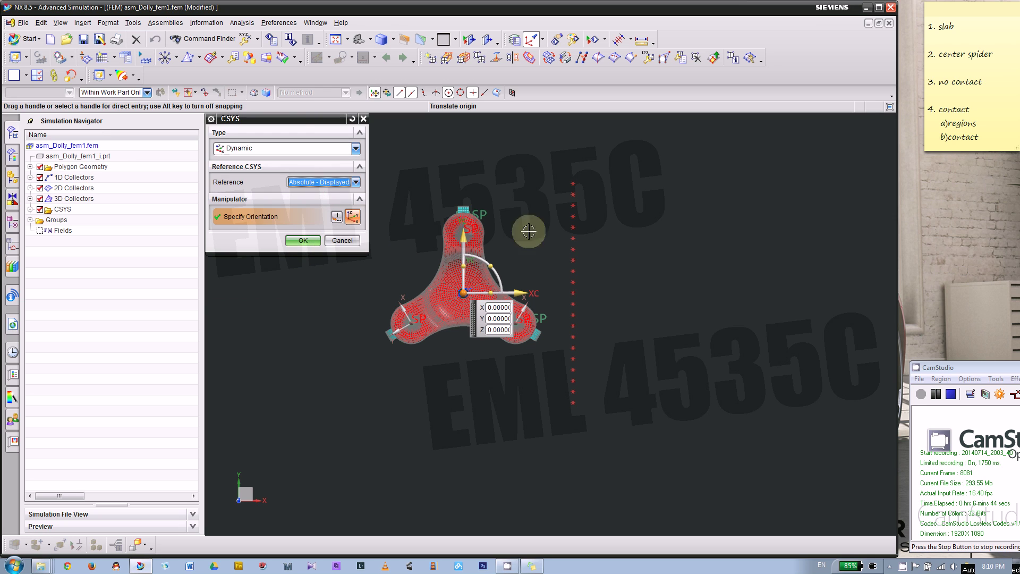
click(302, 241)
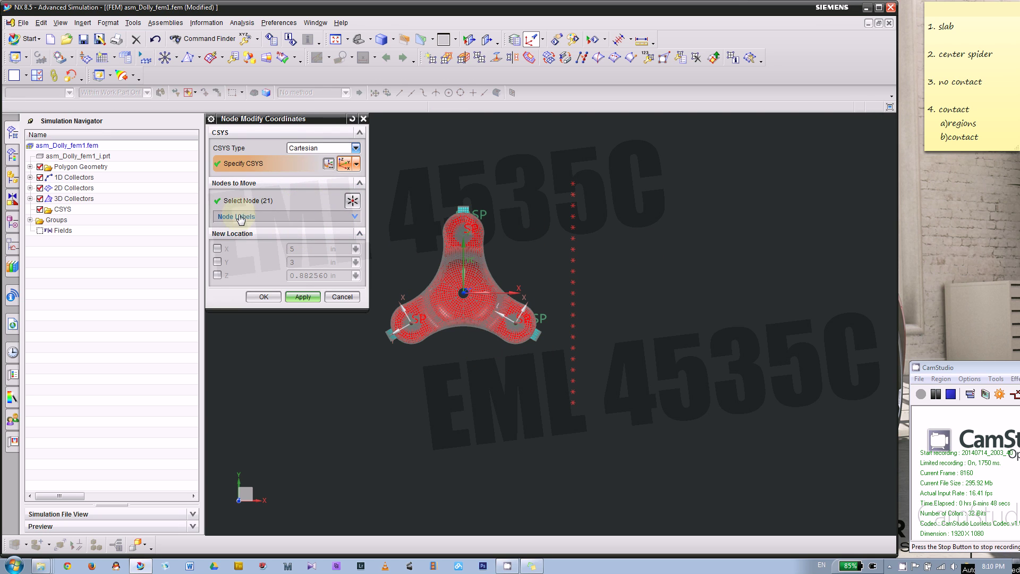
- Switch the CSYS type to Global and move the selected row of nodes to Z -0.88256 in
click(259, 202)
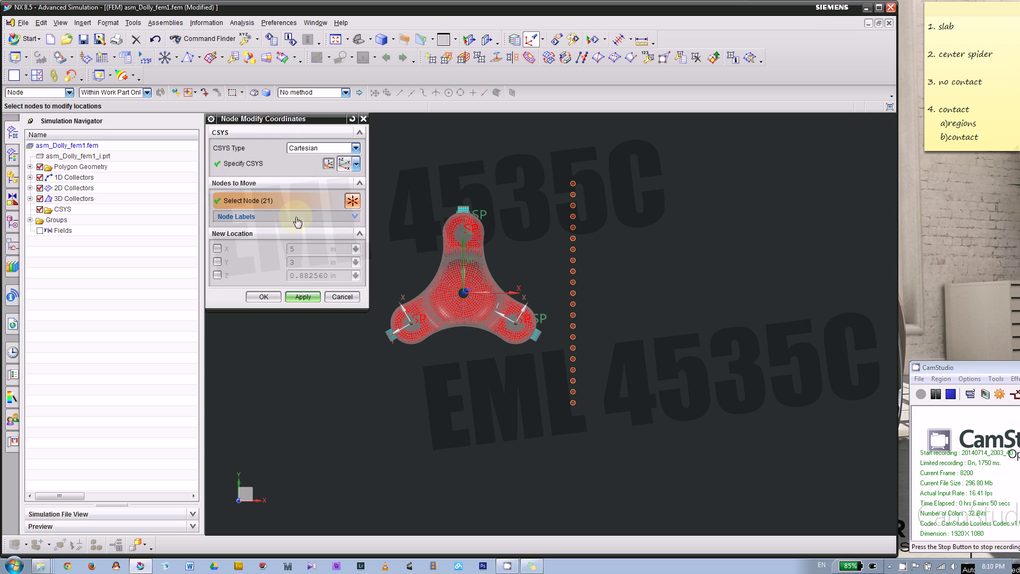
middle_drag(679, 332, 678, 260)
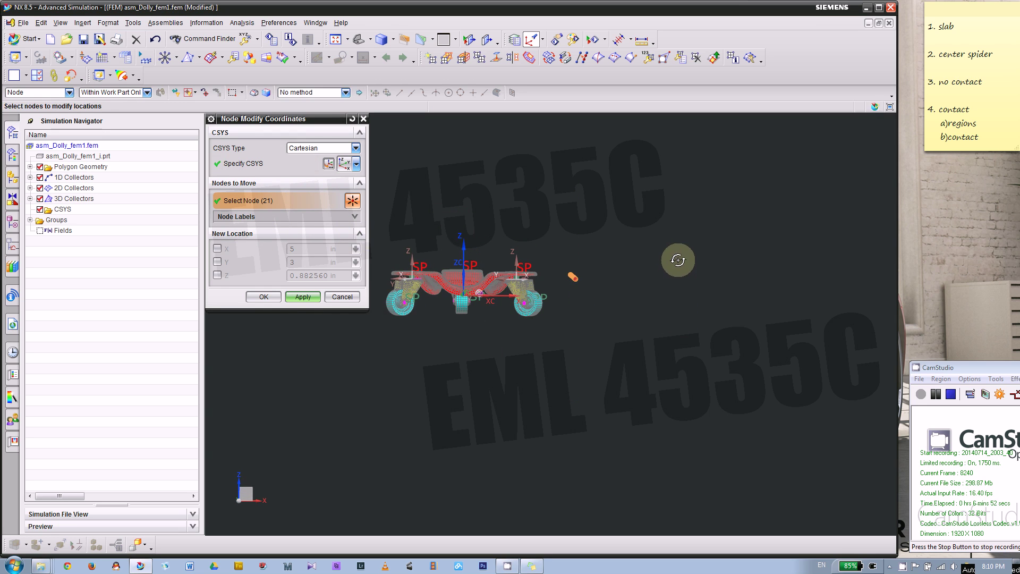
click(265, 165)
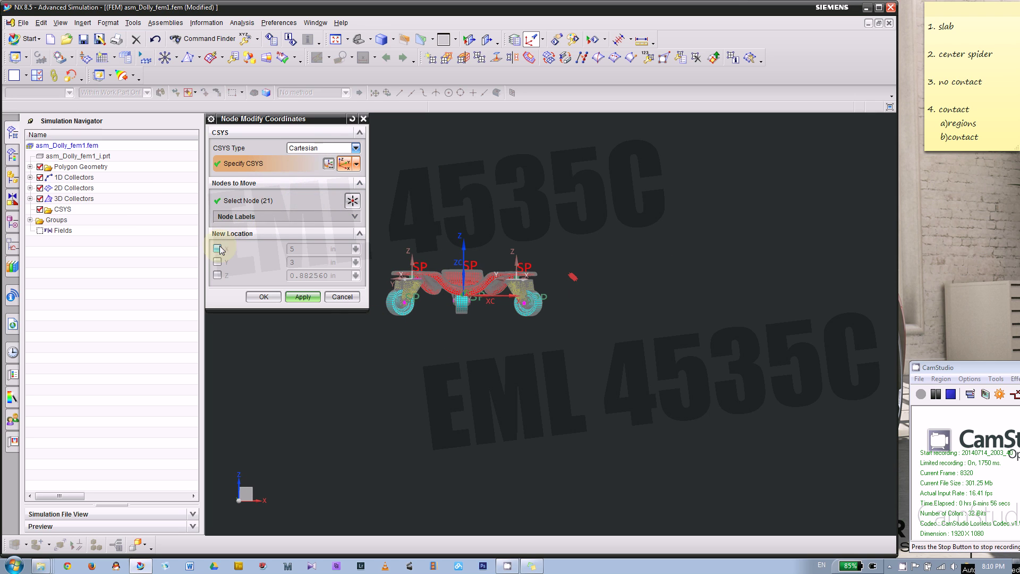
click(295, 148)
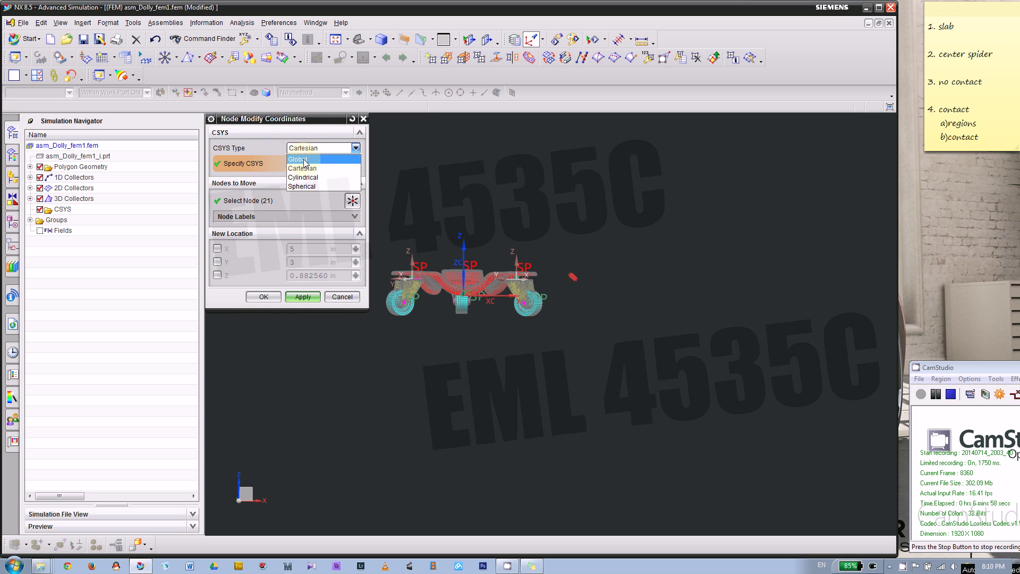
click(307, 156)
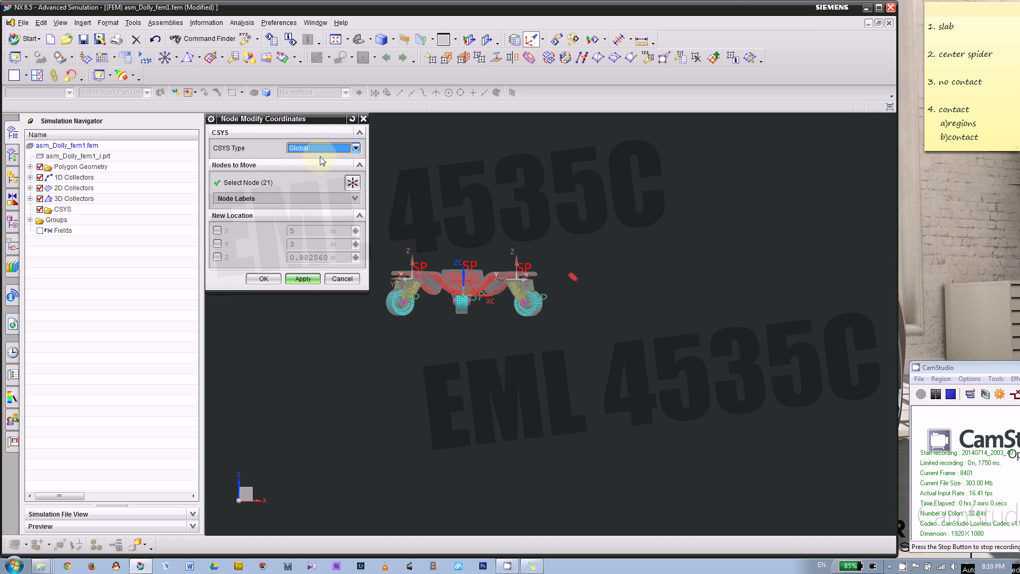
click(282, 181)
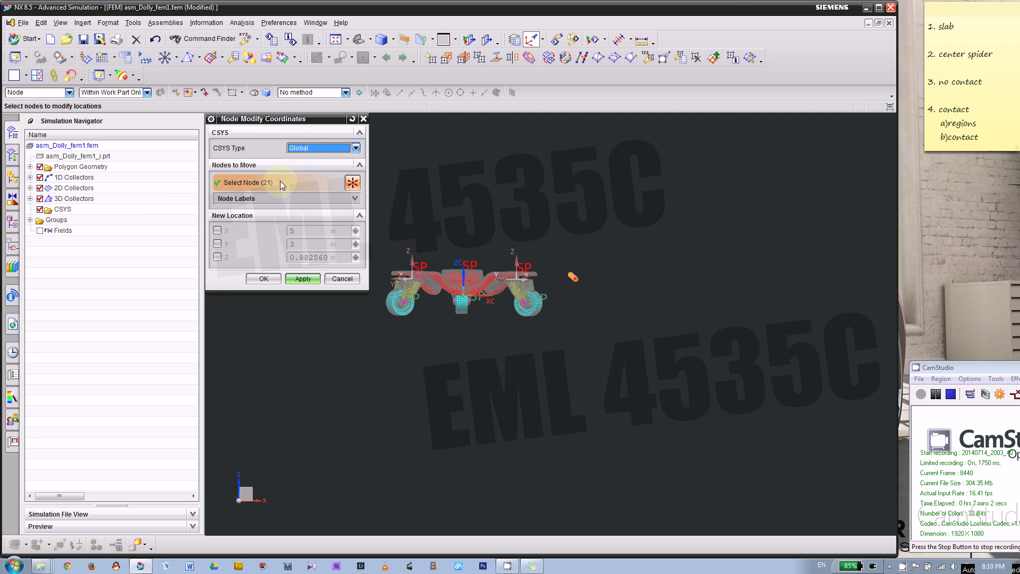
click(218, 257)
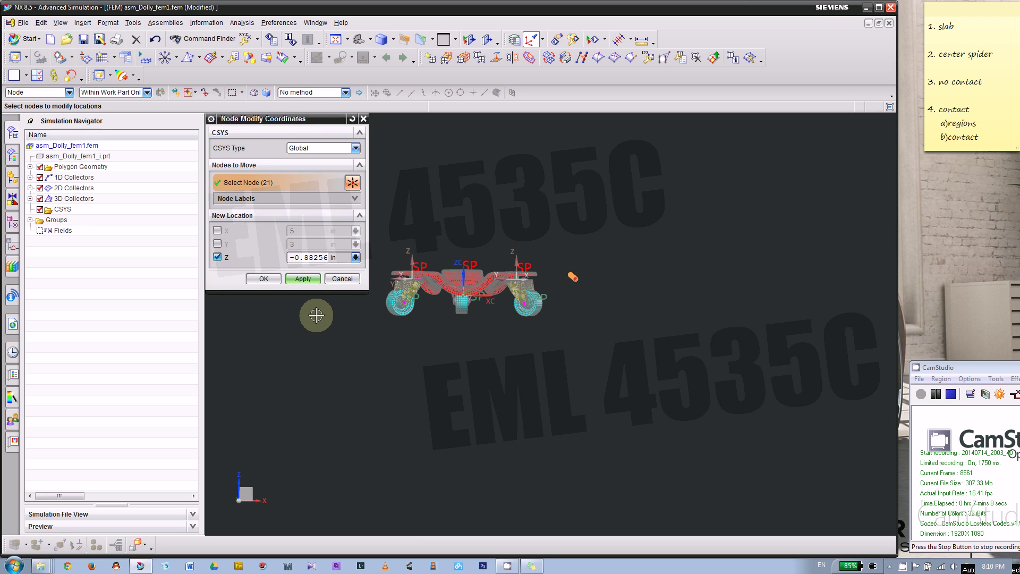
click(303, 278)
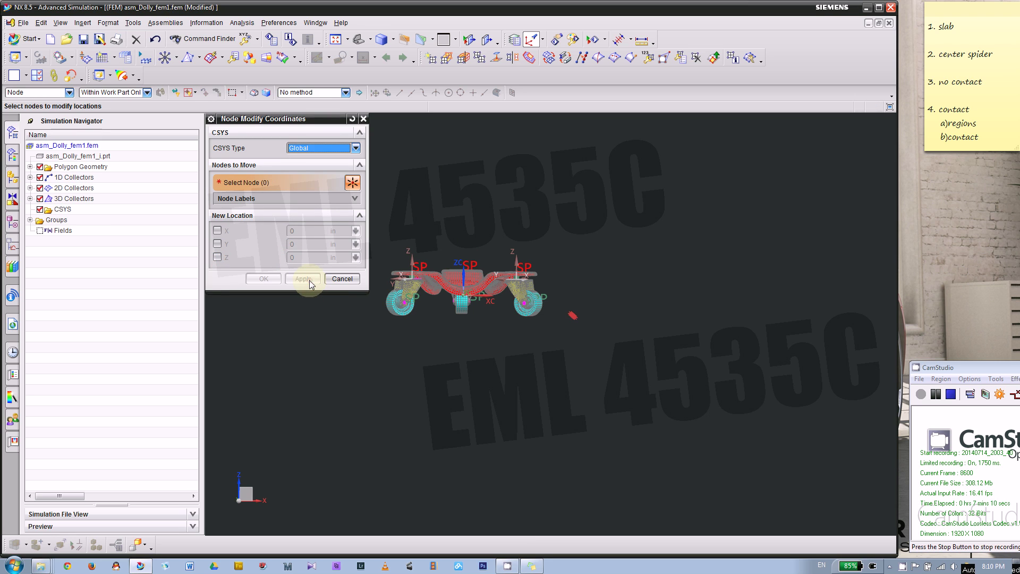
- Close the node move and examine how the moved slab node row lines up with the undersides of the wheels
scroll(622, 278, up, 3)
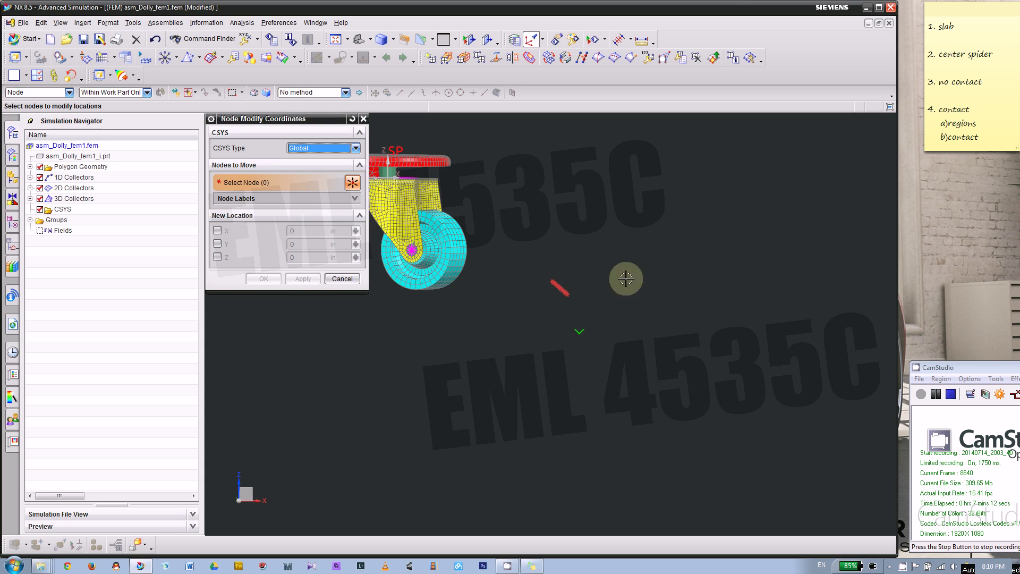
scroll(637, 314, down, 1)
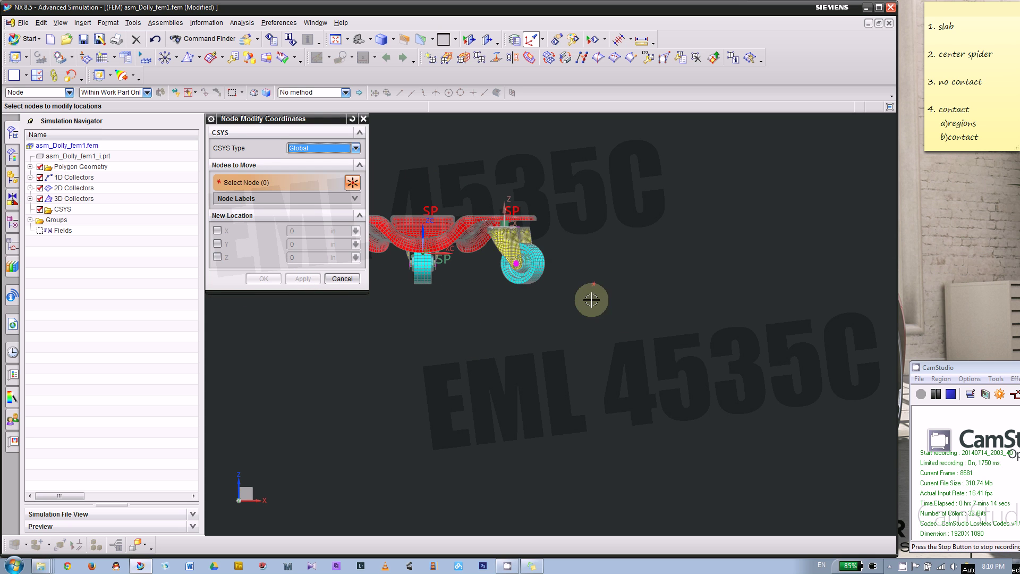
scroll(590, 292, up, 2)
click(342, 278)
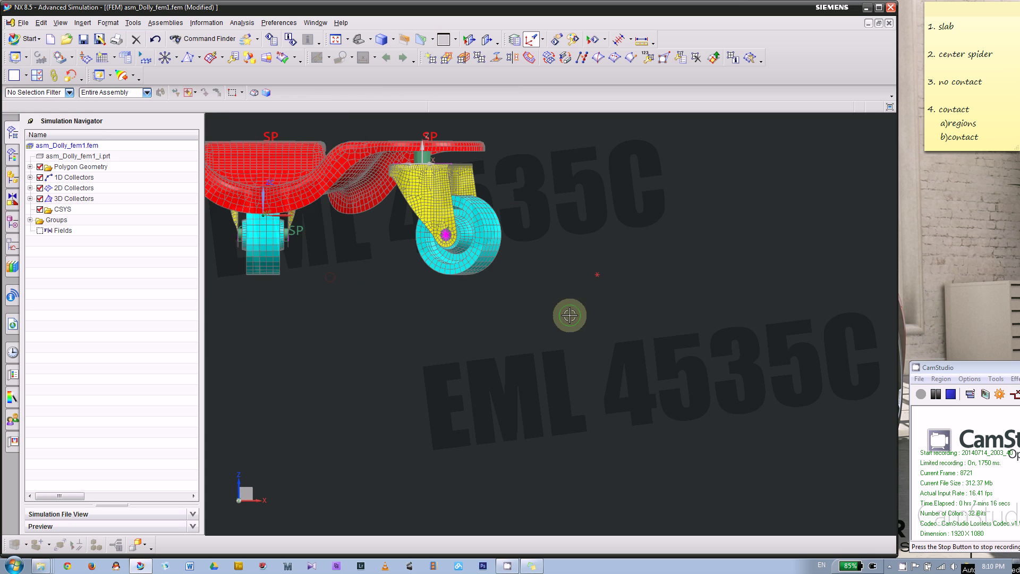
middle_drag(569, 314, 513, 316)
middle_drag(587, 330, 614, 327)
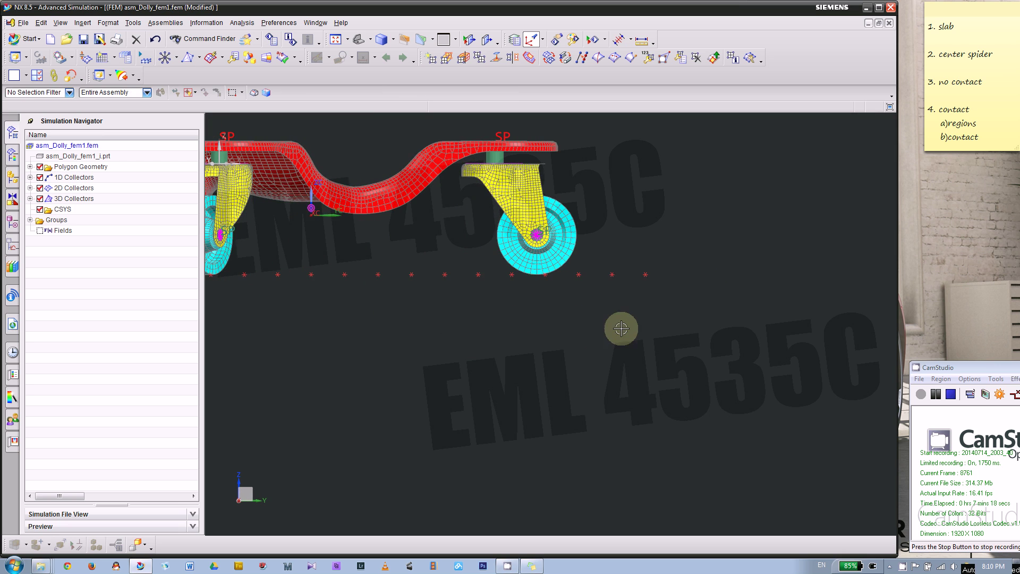
scroll(662, 310, down, 2)
scroll(269, 290, up, 2)
scroll(325, 264, up, 3)
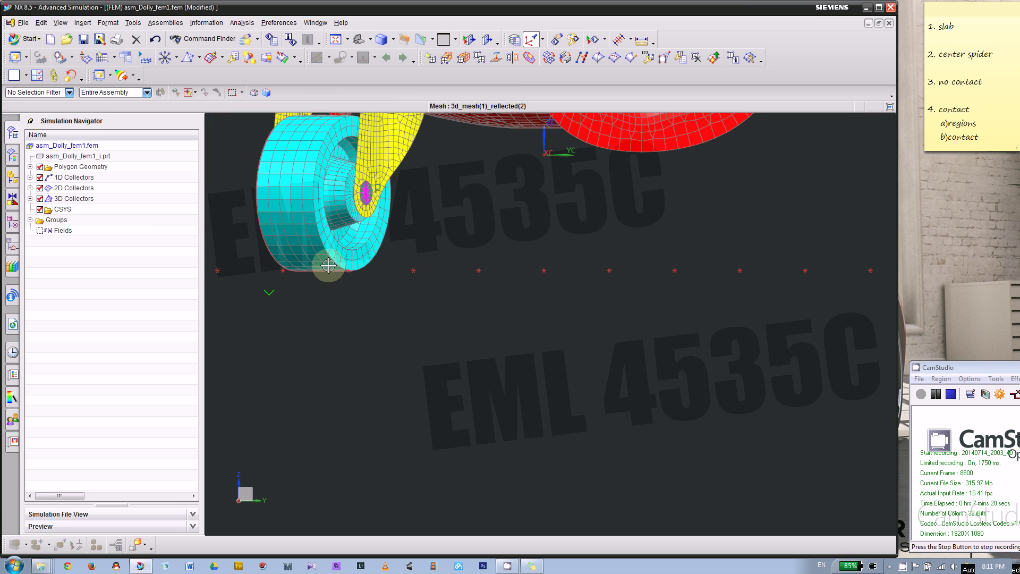
scroll(392, 278, down, 3)
scroll(392, 286, up, 3)
scroll(461, 280, down, 4)
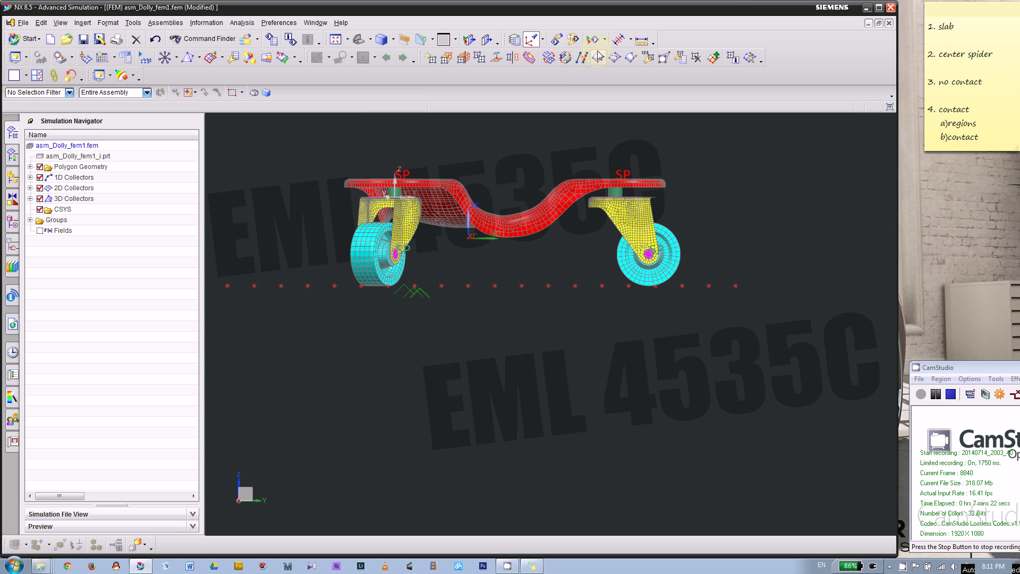
- Measure the projected distance from the absolute origin to the slab node row and to the lowest point of a wheel
click(638, 44)
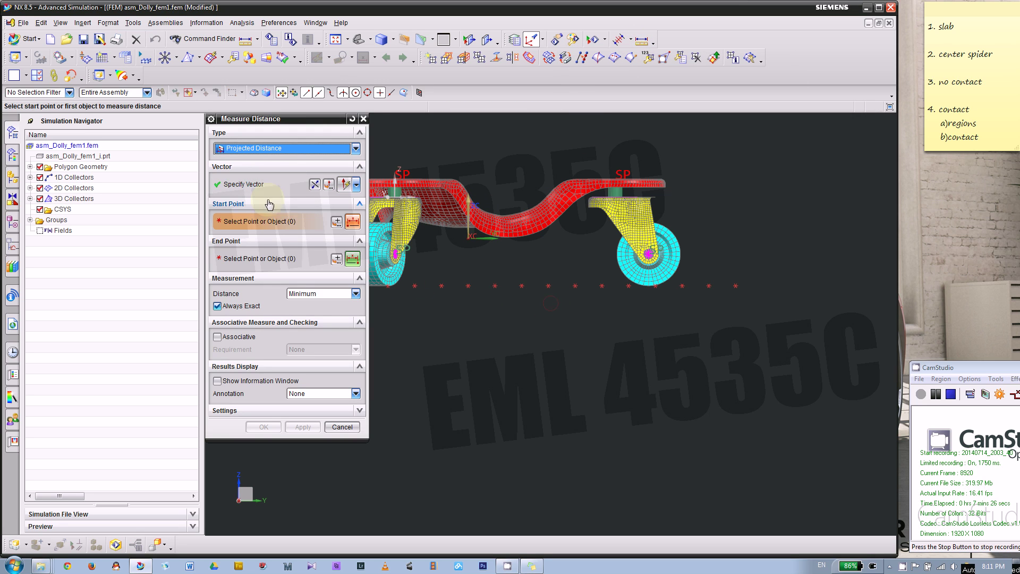
click(336, 226)
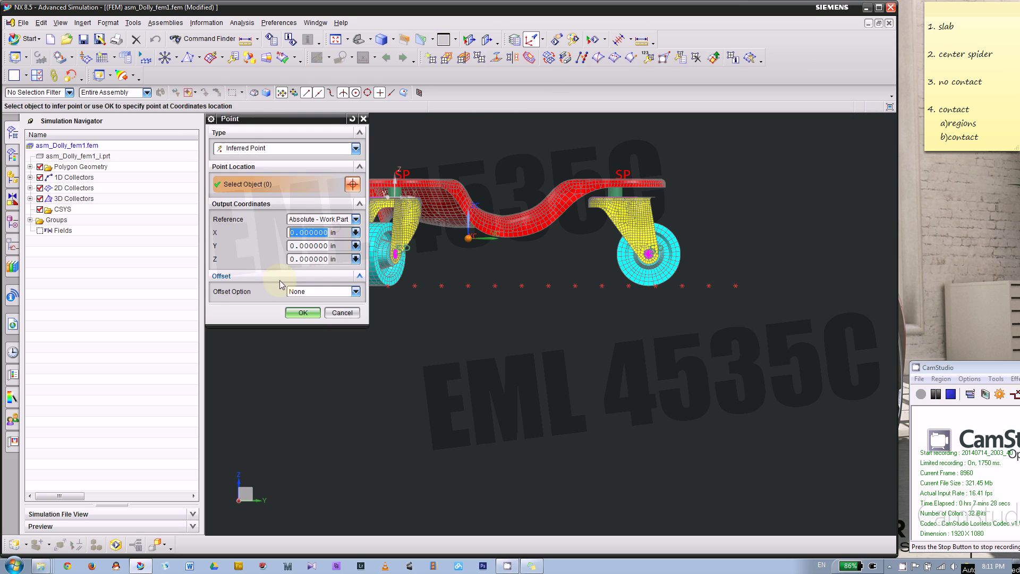
click(301, 315)
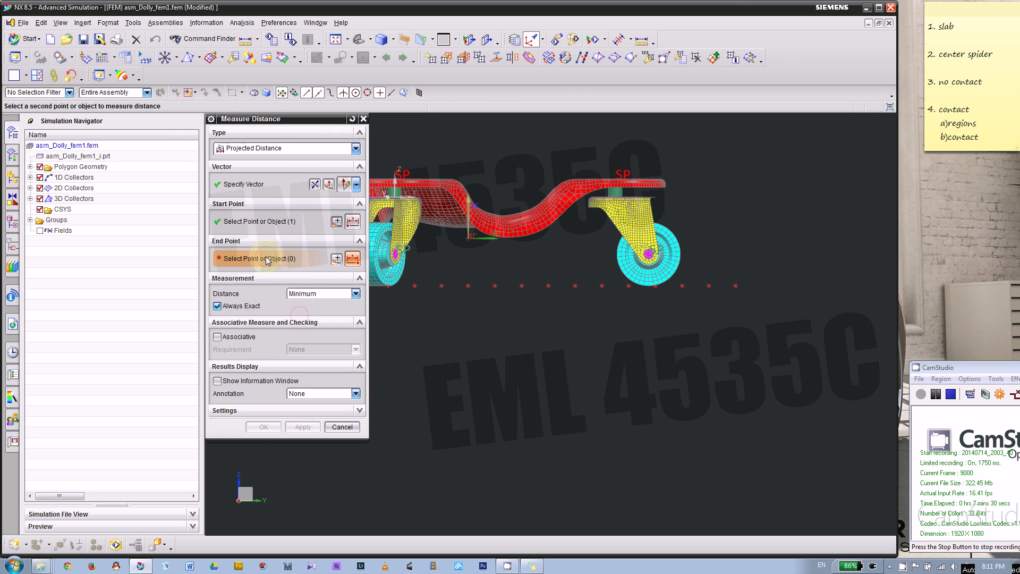
click(467, 287)
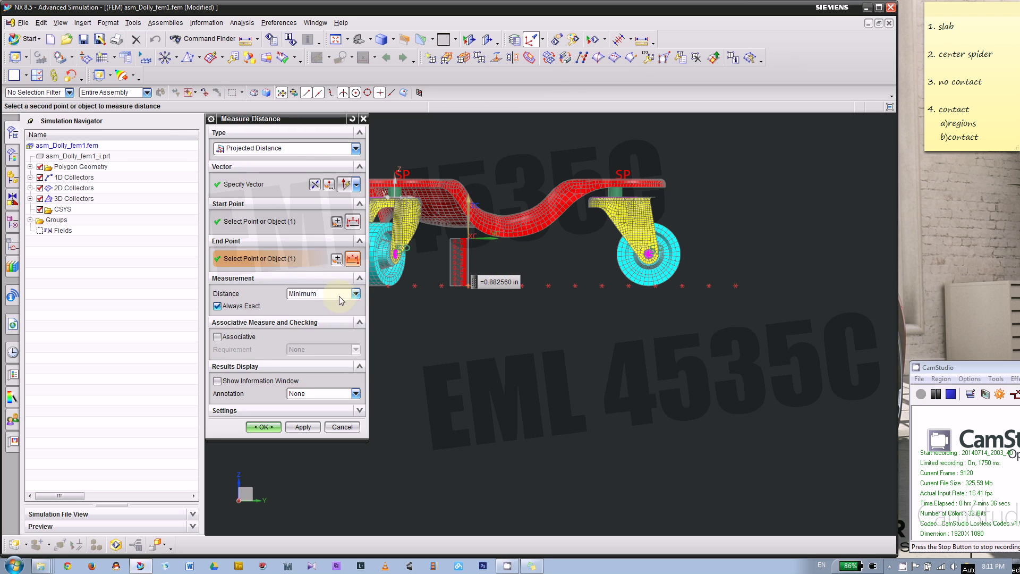
scroll(414, 282, down, 2)
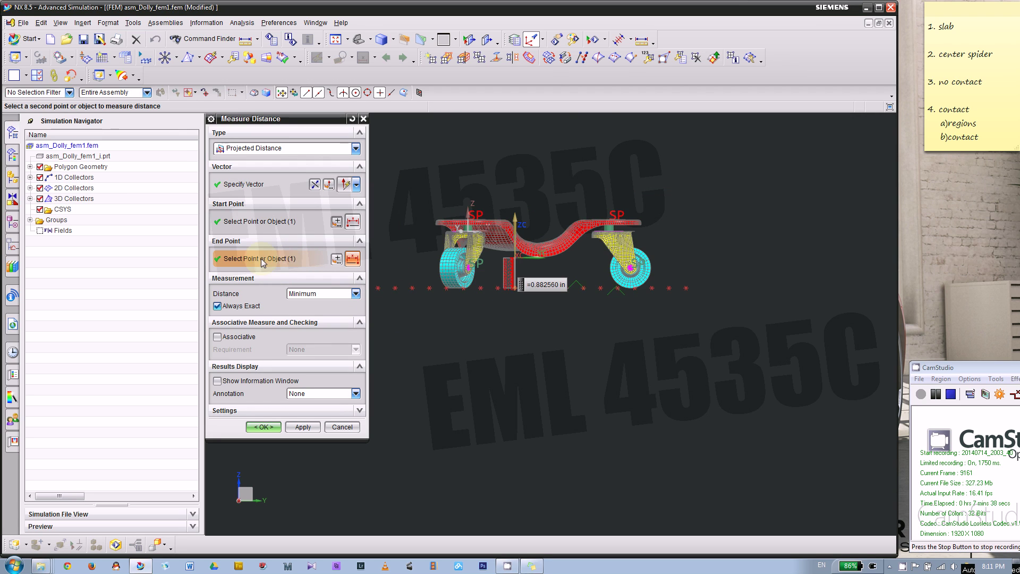
scroll(413, 287, up, 3)
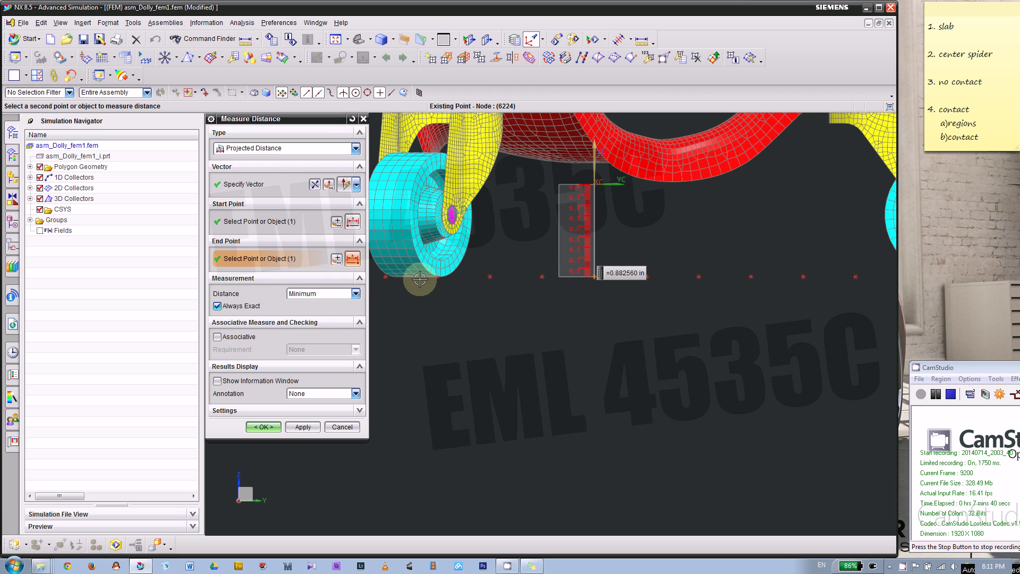
scroll(423, 277, up, 3)
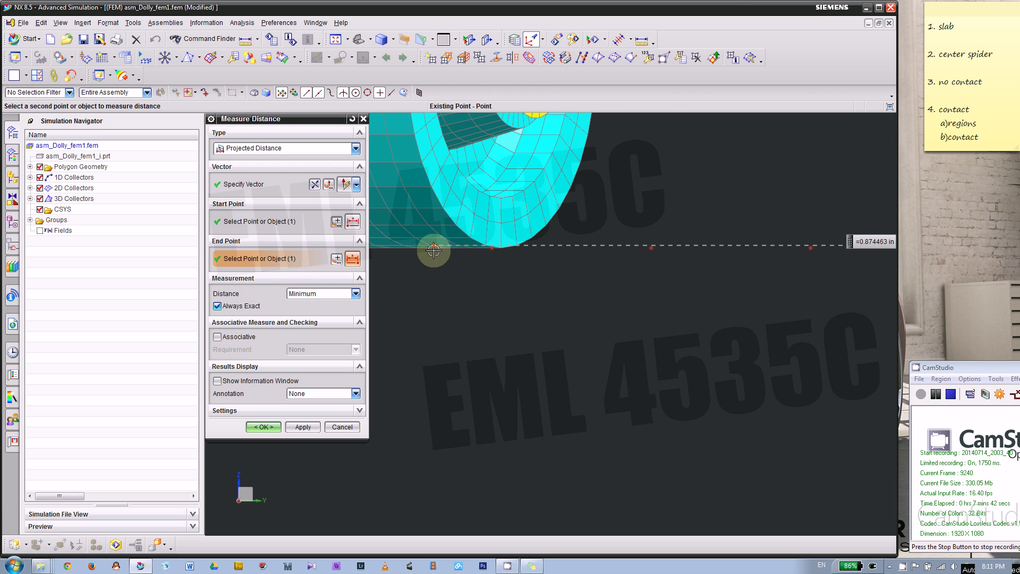
scroll(457, 251, up, 2)
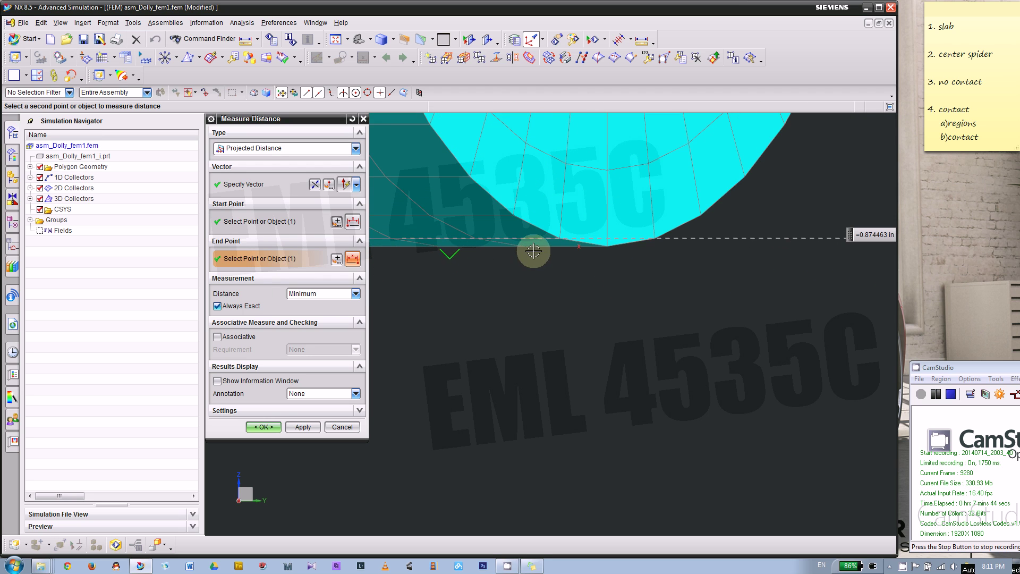
scroll(416, 312, down, 2)
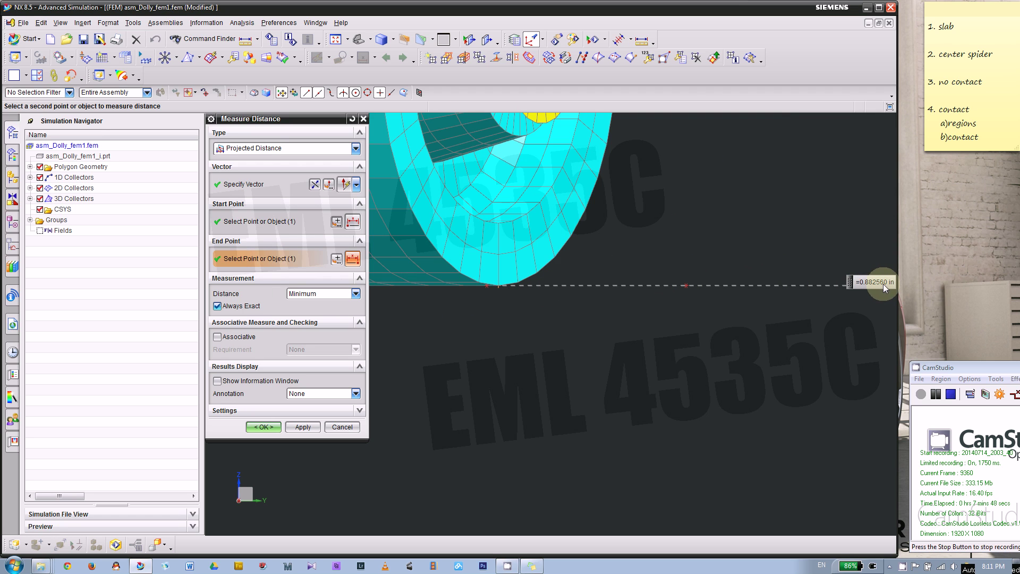
click(340, 427)
- Create a 1D CBEAM element between the first two nodes at one end of the slab row, with automatic collector creation
scroll(424, 307, down, 8)
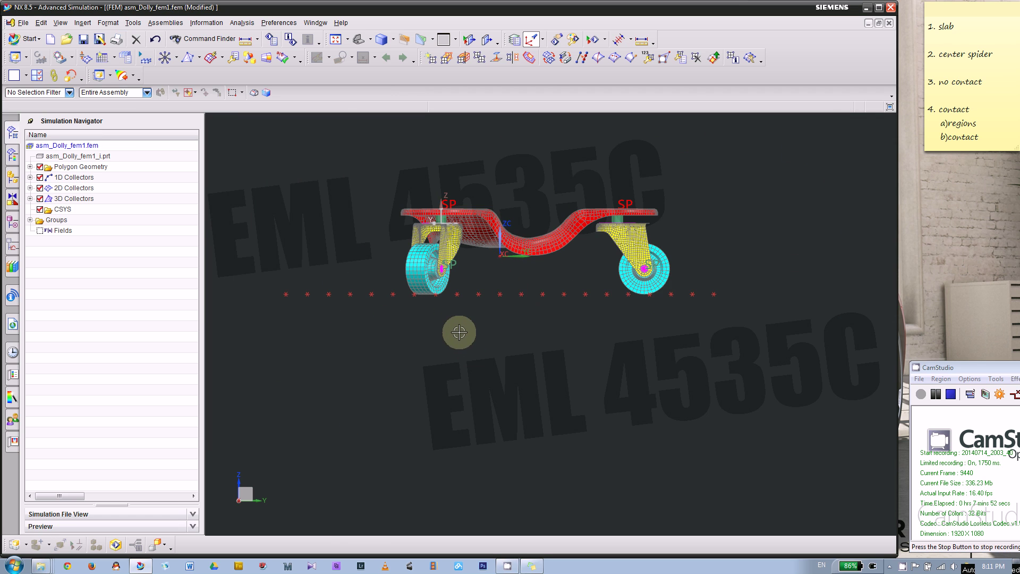
middle_drag(458, 333, 333, 163)
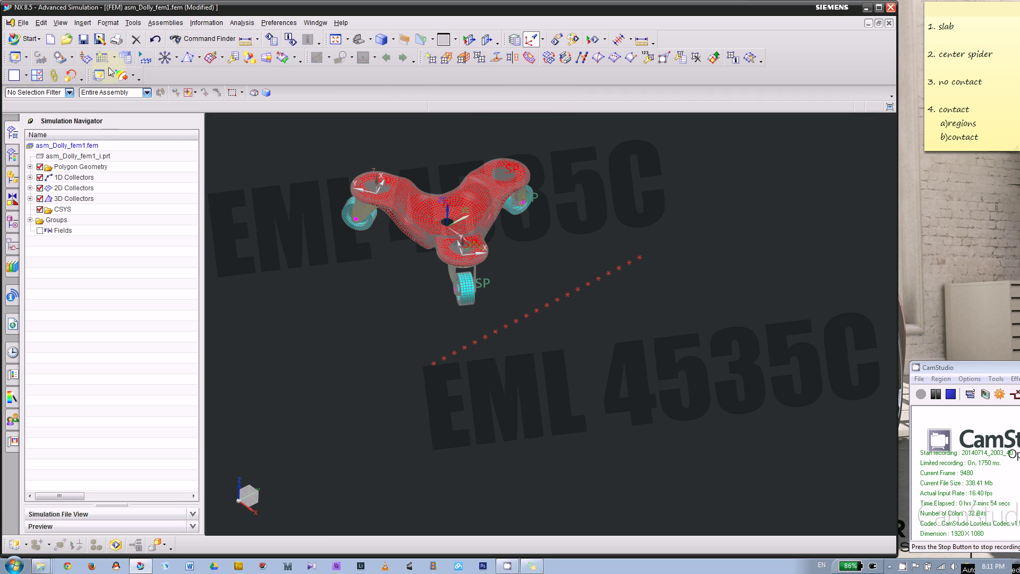
click(85, 24)
mouse_move(148, 188)
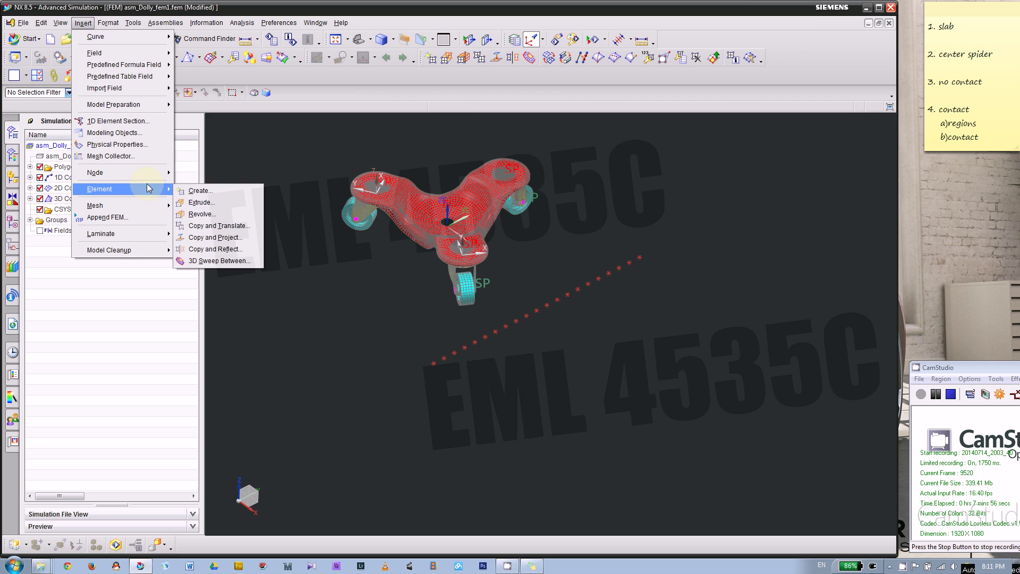
click(197, 190)
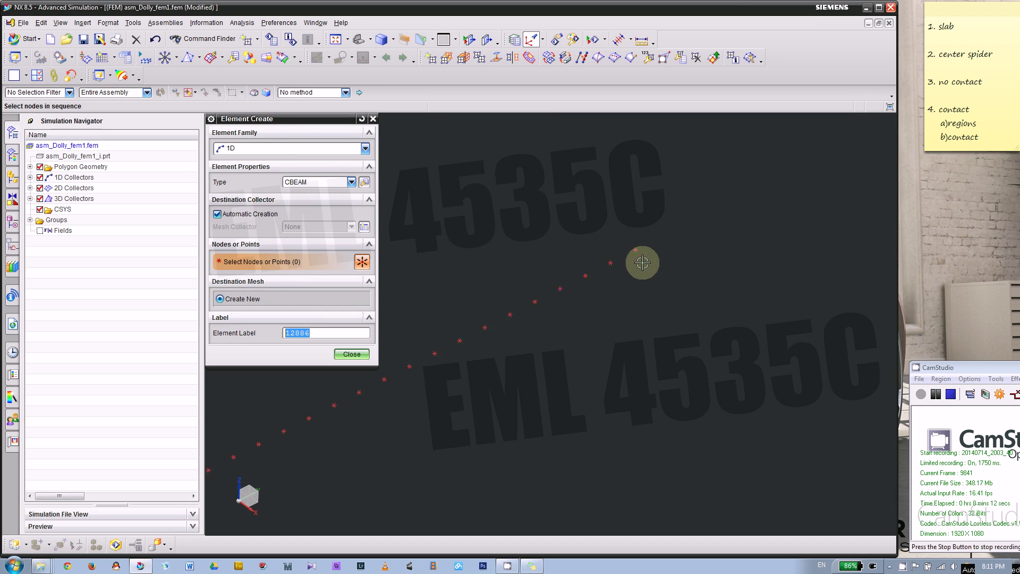
scroll(627, 244, up, 5)
click(630, 241)
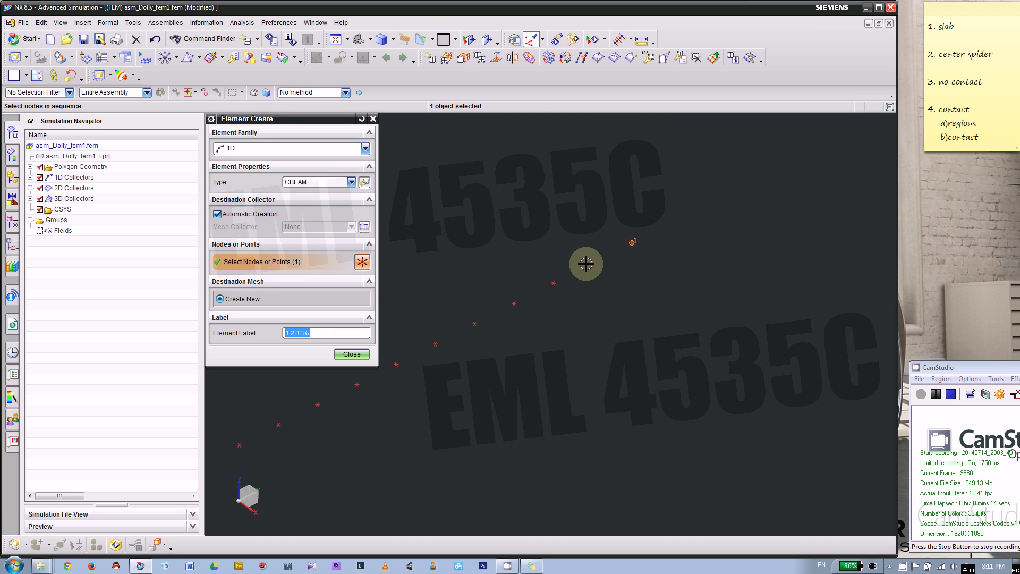
click(590, 262)
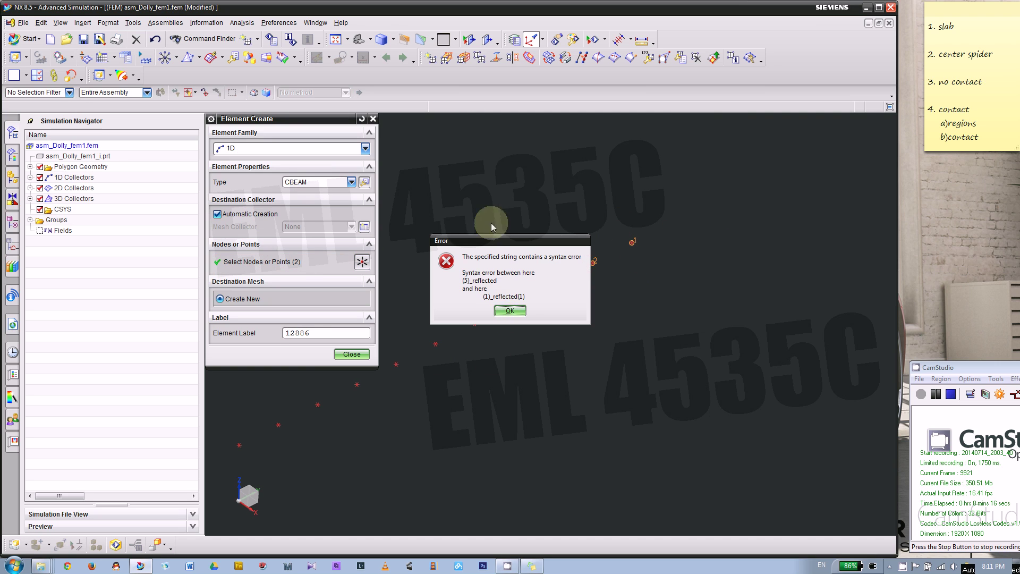
drag(485, 241, 433, 173)
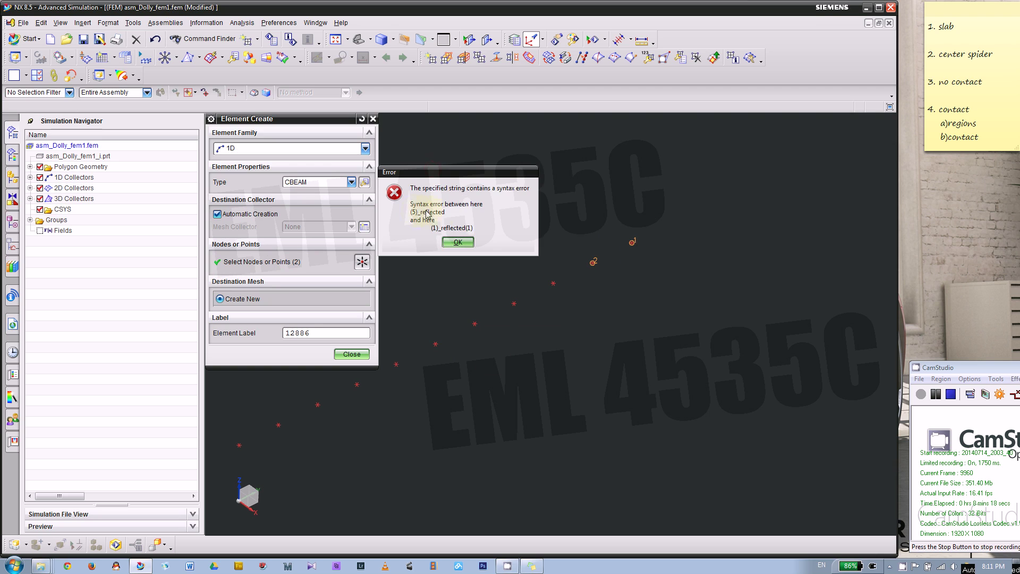
click(457, 243)
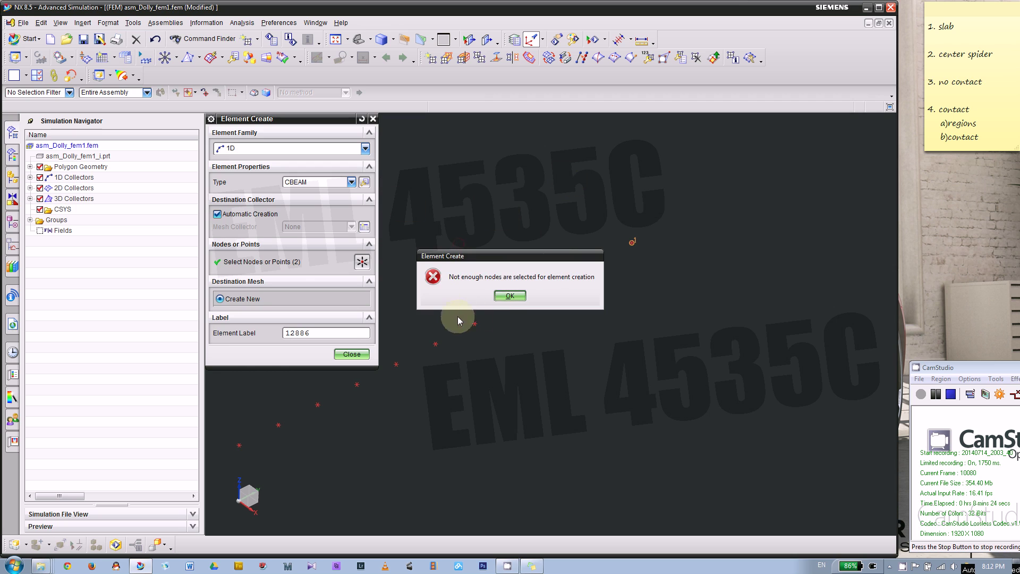
click(508, 296)
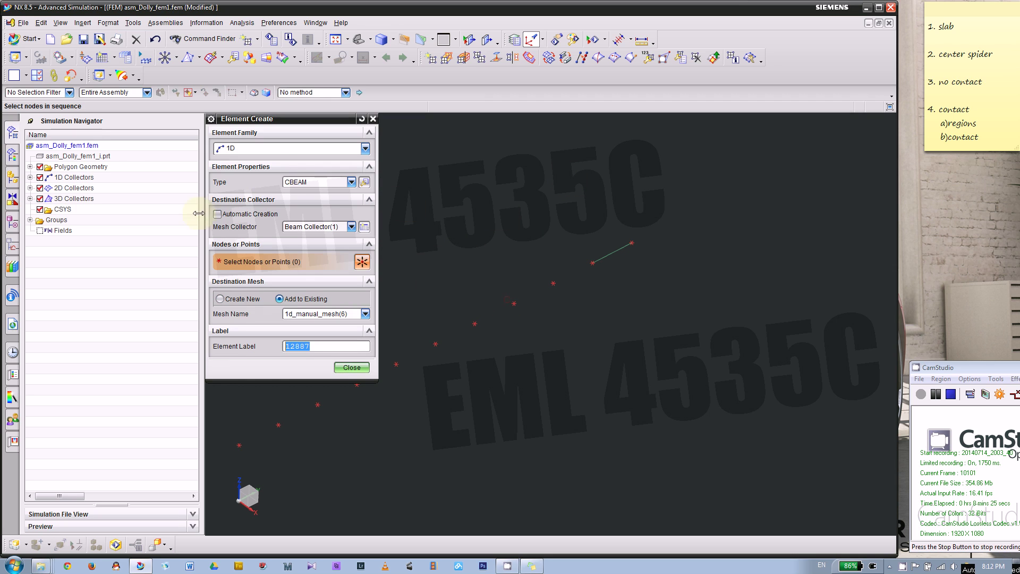
- Add CBEAM elements to the existing mesh 1d_manual_mesh(6) in Beam Collector(1) between every remaining pair of neighbouring nodes along the slab row
click(31, 177)
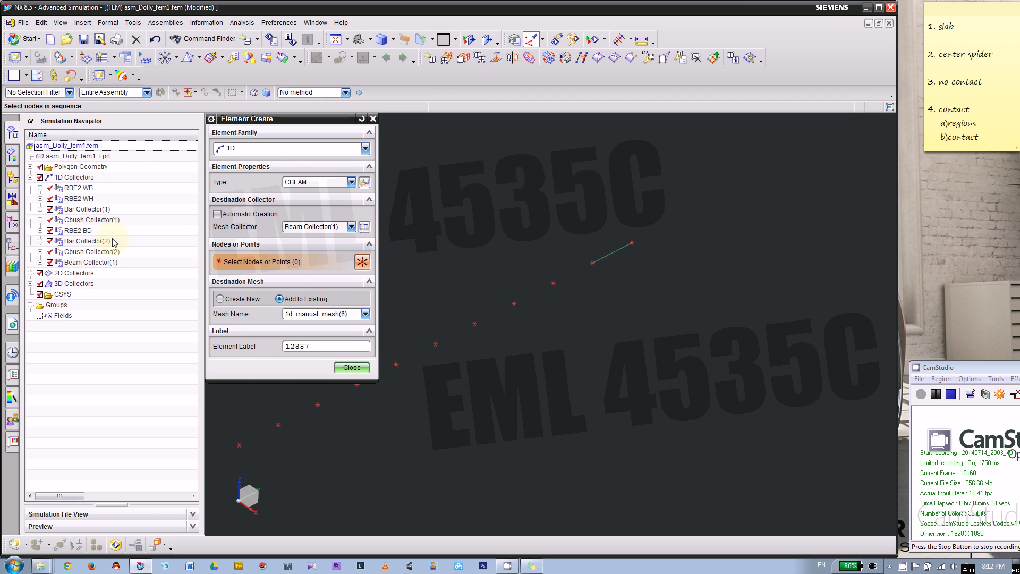
click(40, 262)
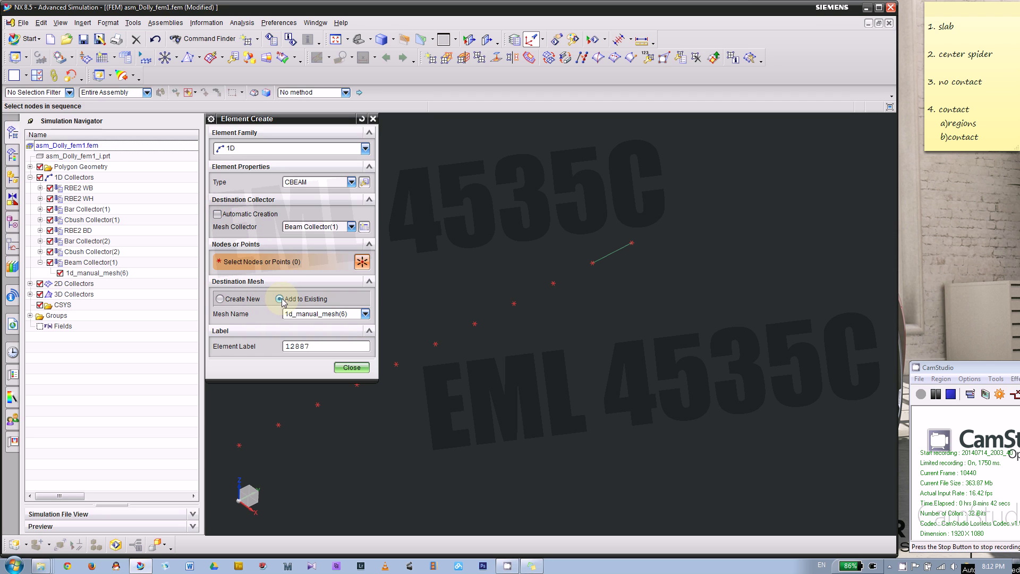
scroll(642, 254, down, 2)
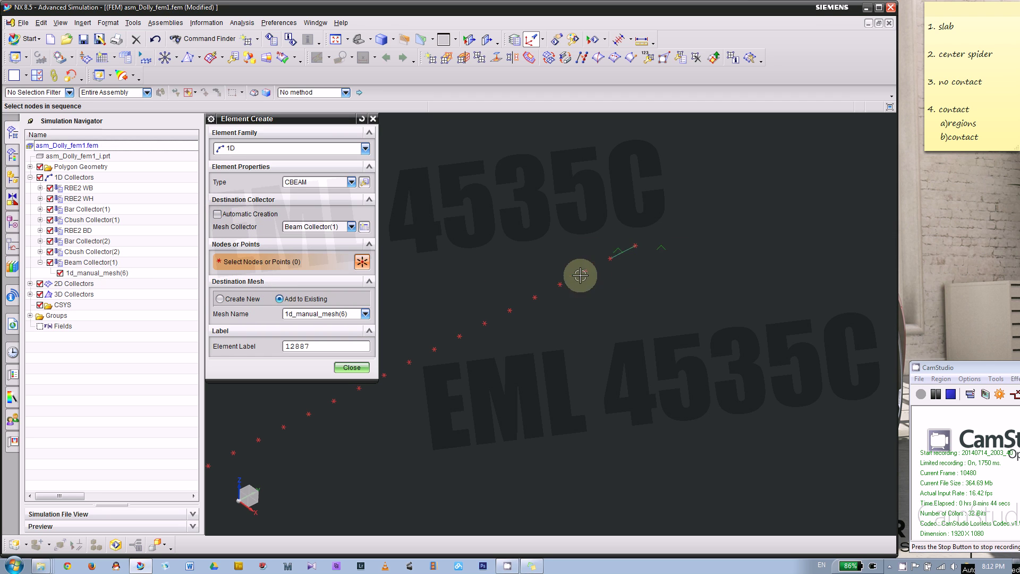
click(608, 259)
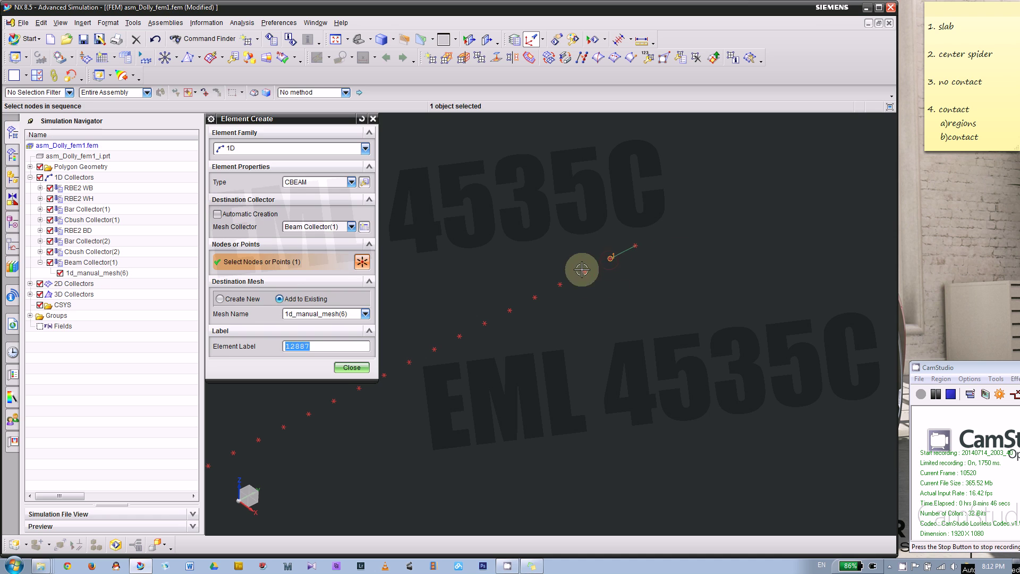
click(581, 273)
click(555, 273)
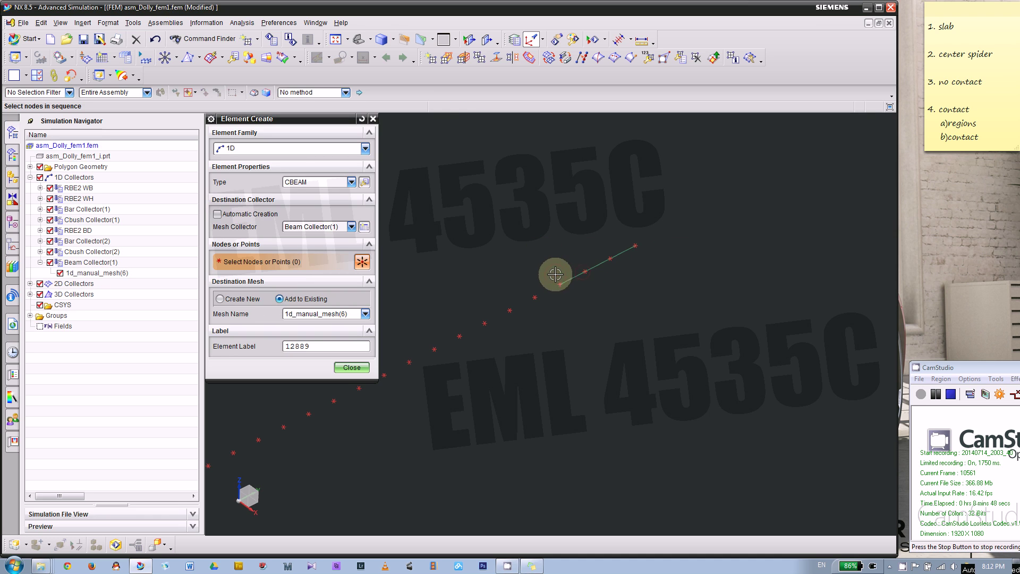
click(537, 294)
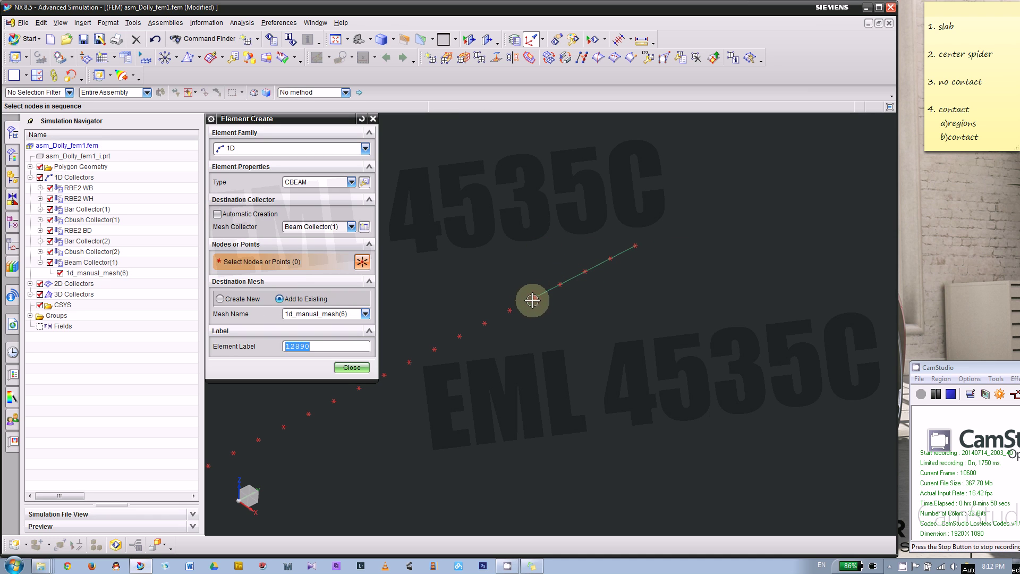
click(510, 309)
scroll(658, 291, up, 1)
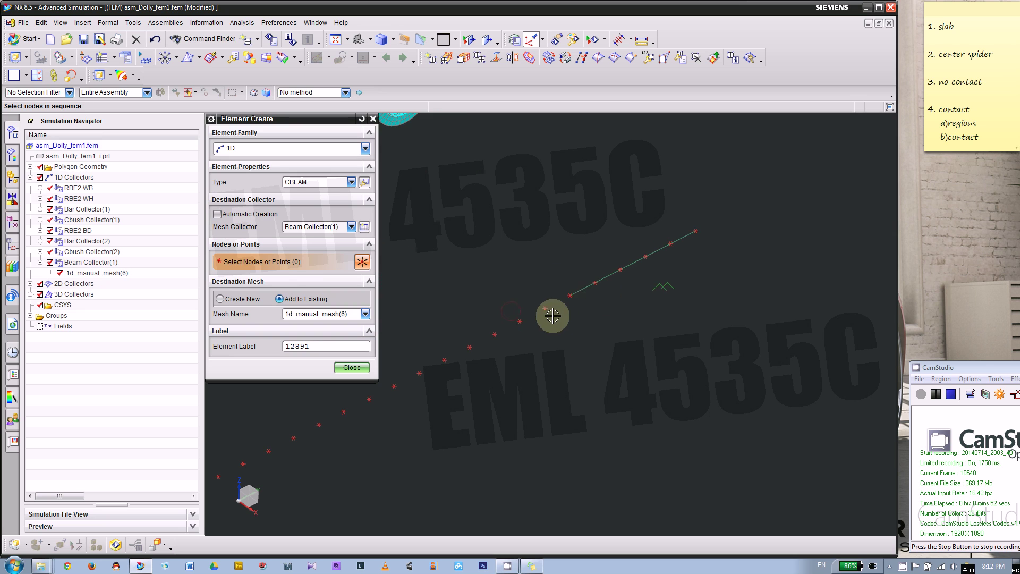
click(567, 296)
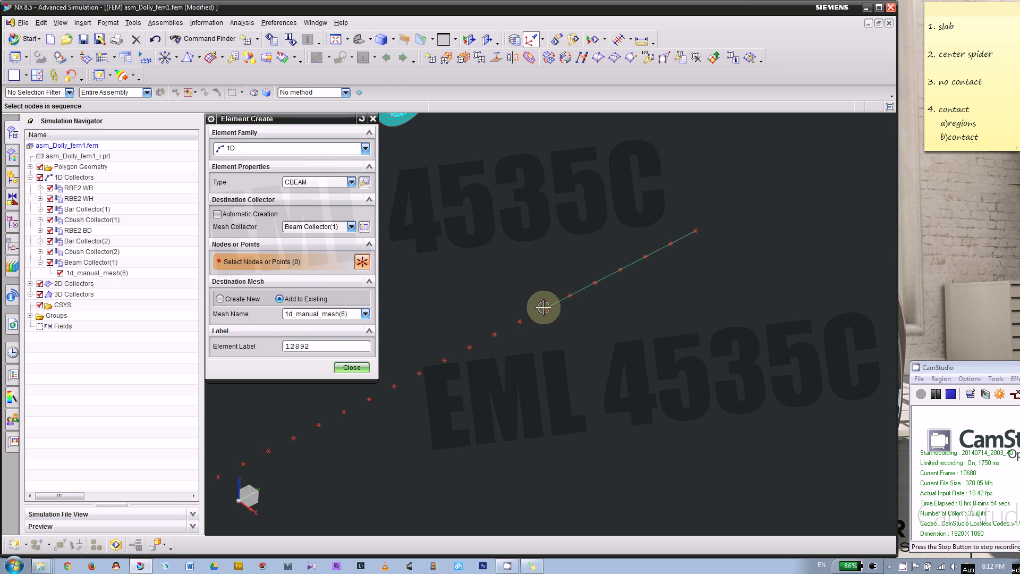
click(543, 307)
click(520, 320)
scroll(603, 289, down, 2)
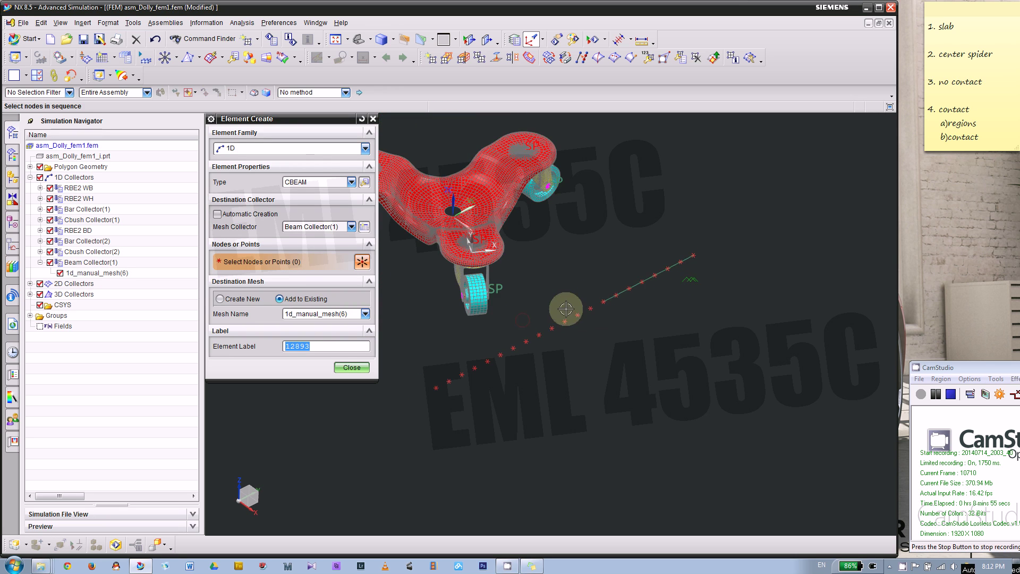
click(602, 300)
click(589, 306)
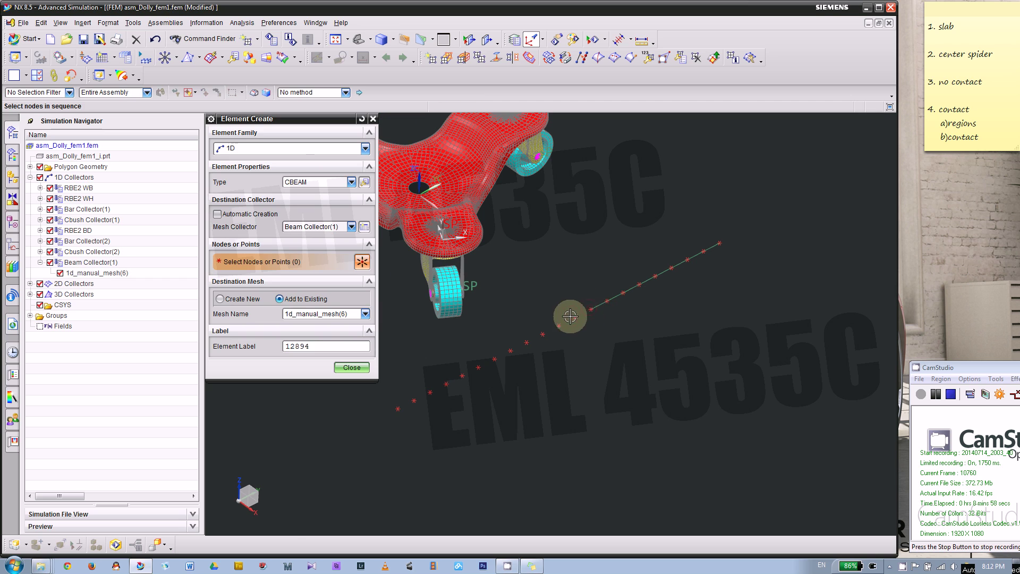
click(588, 311)
click(573, 317)
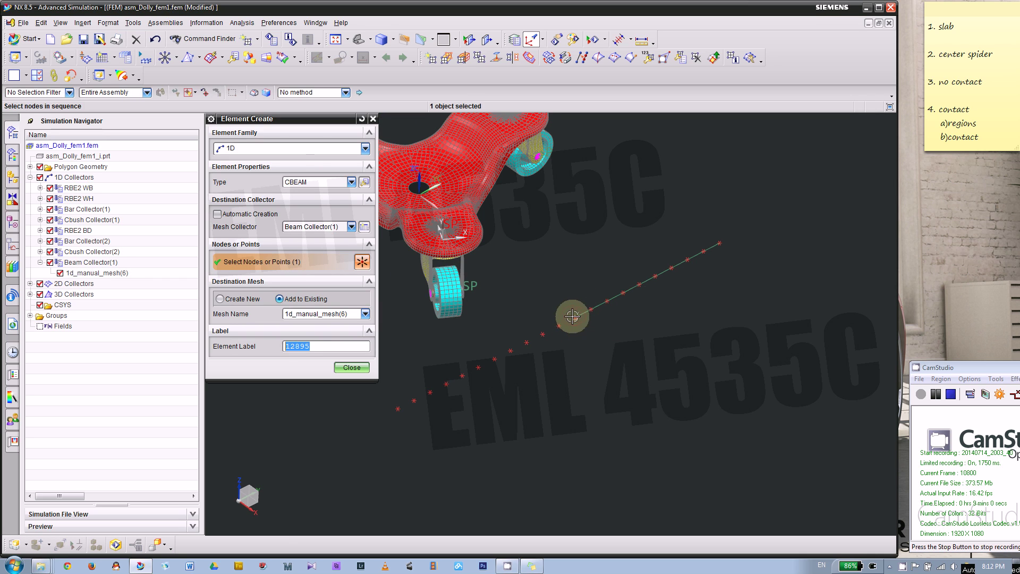
click(559, 325)
click(558, 326)
click(543, 334)
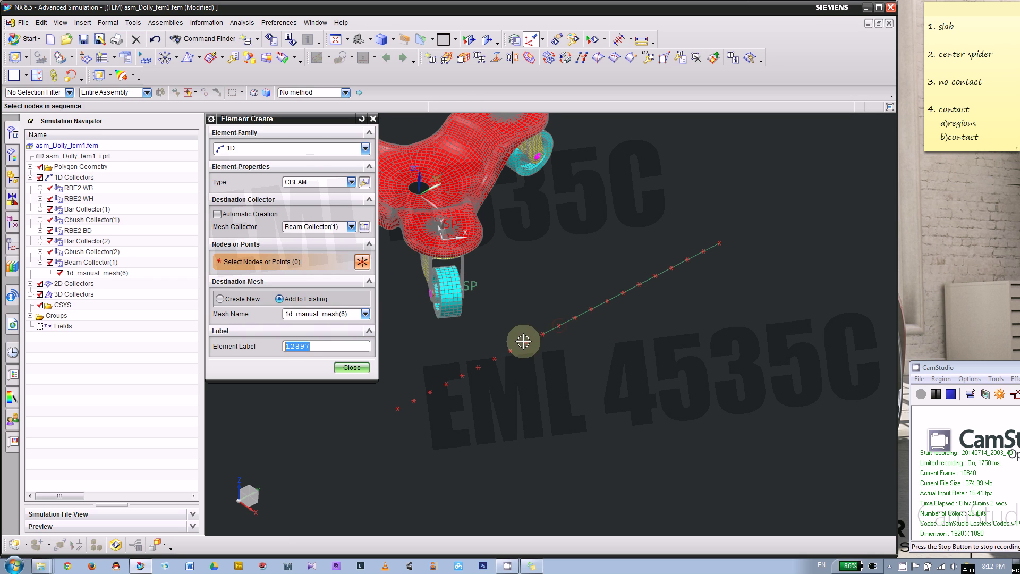
click(538, 334)
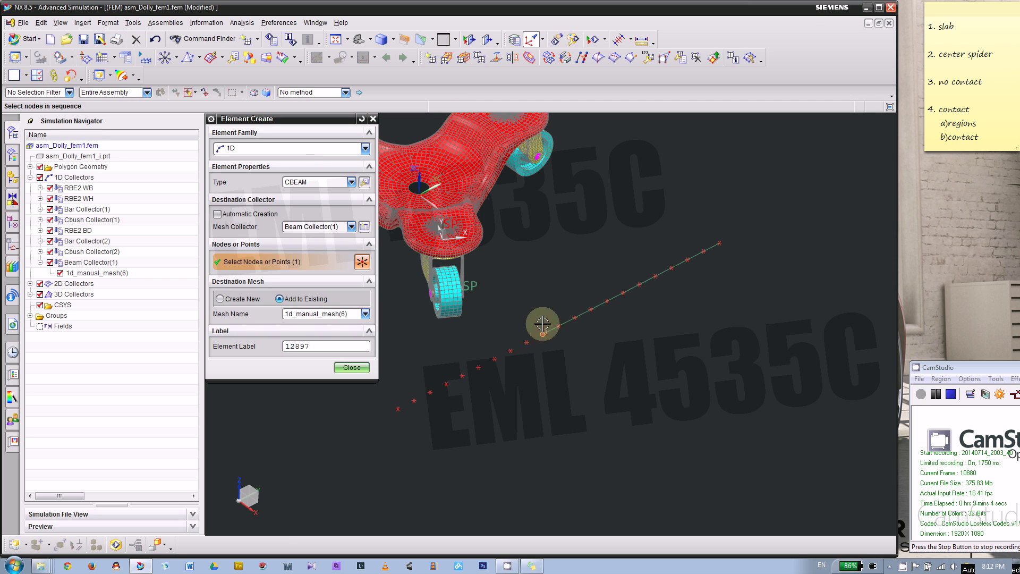
click(526, 342)
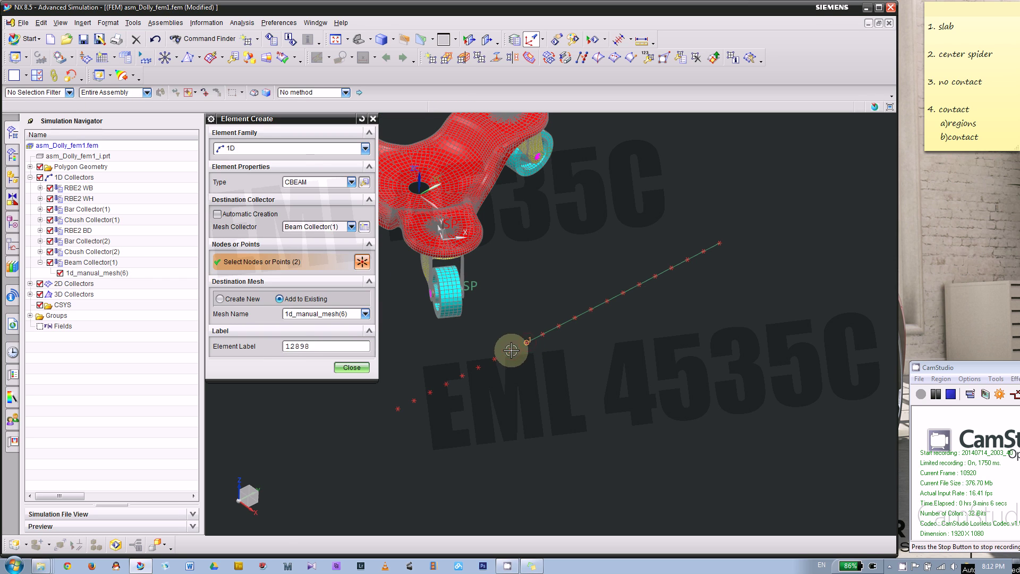
click(511, 350)
click(495, 359)
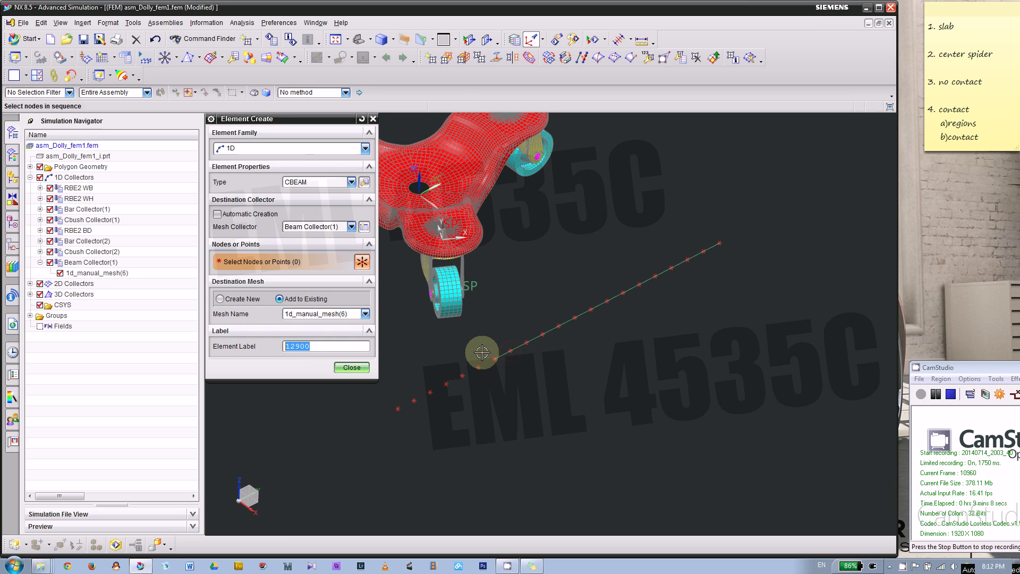
click(475, 366)
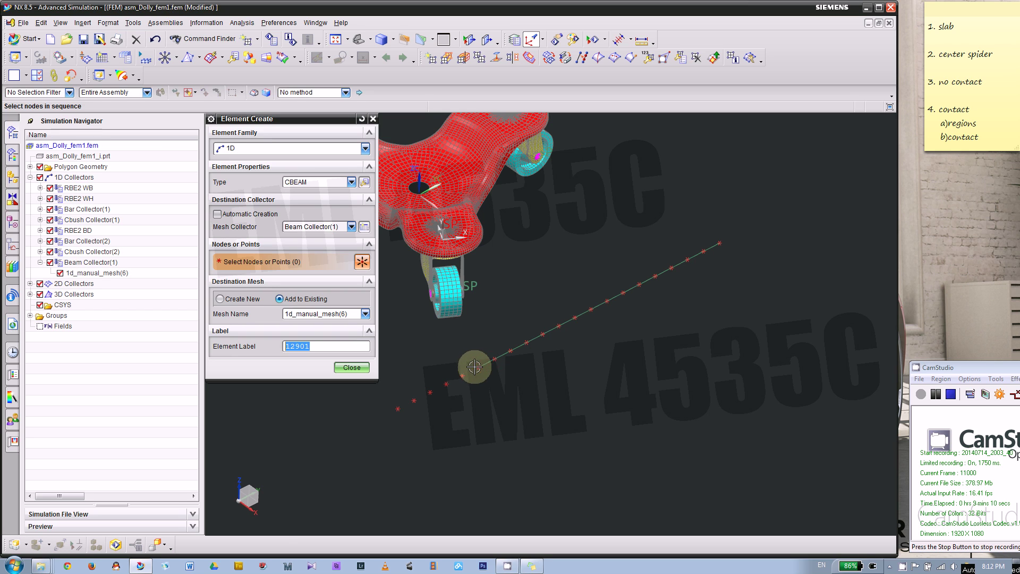
click(462, 375)
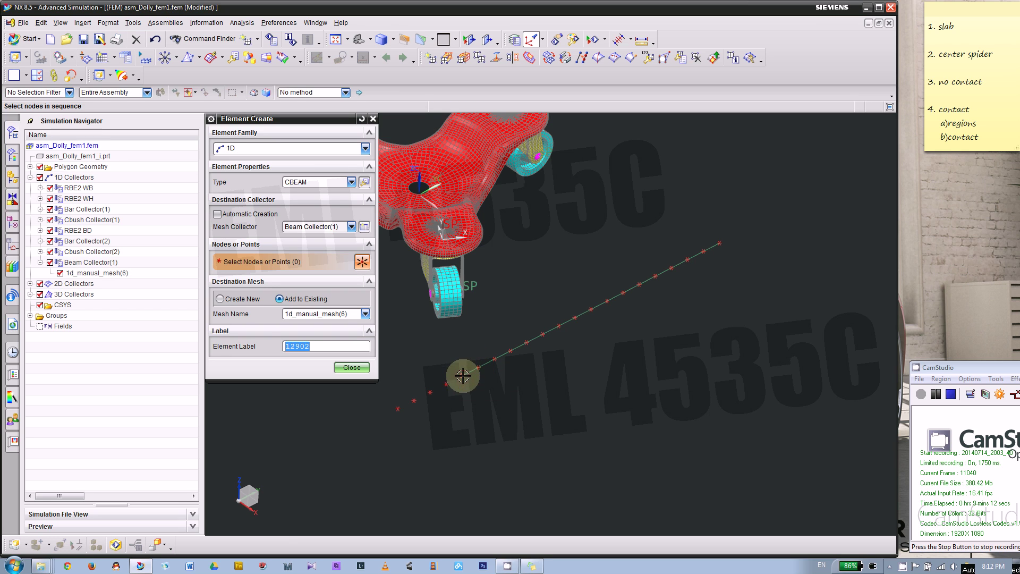
click(447, 384)
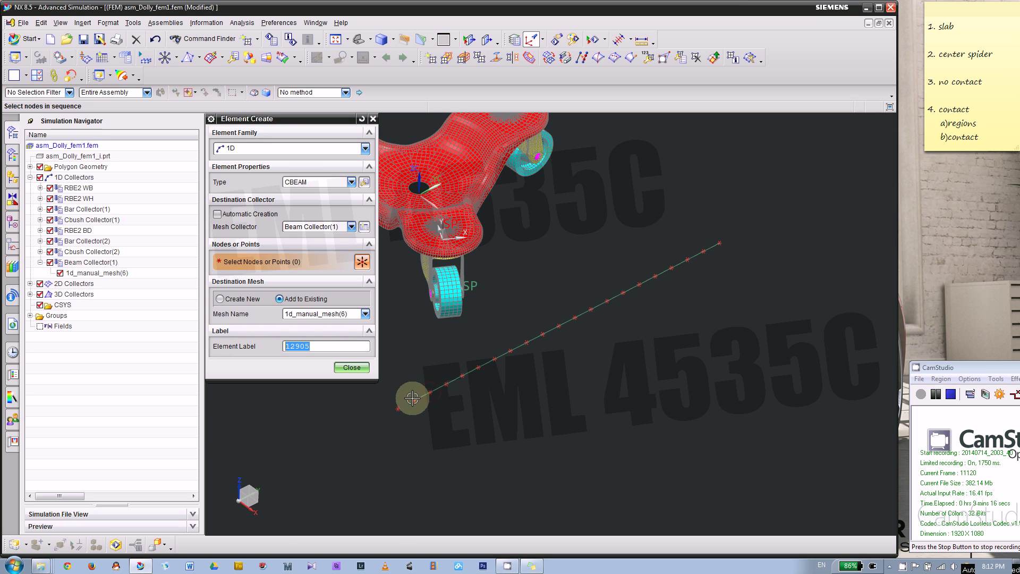
click(413, 396)
shift+middle_drag(508, 342, 505, 369)
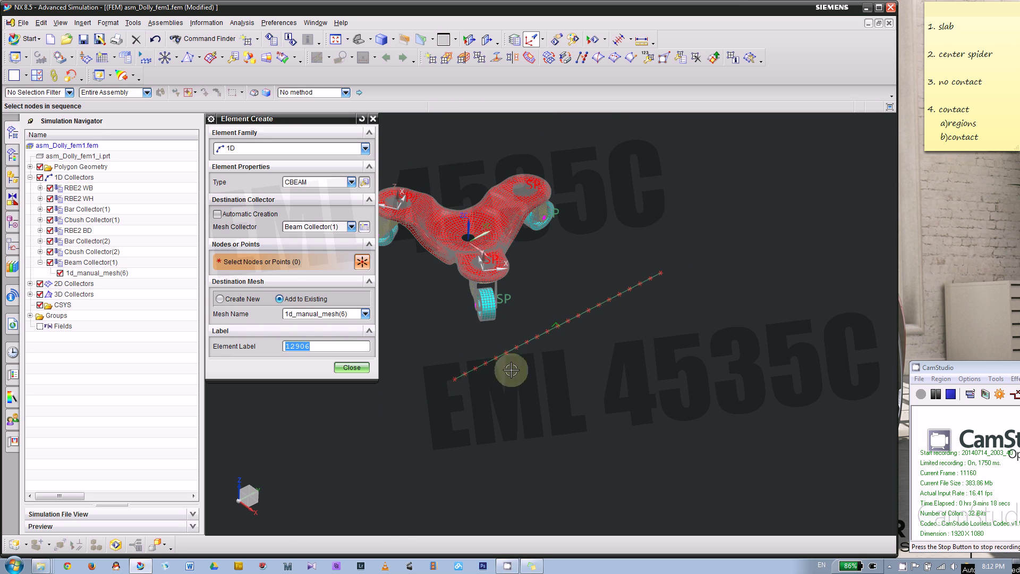
shift+middle_drag(448, 392, 519, 329)
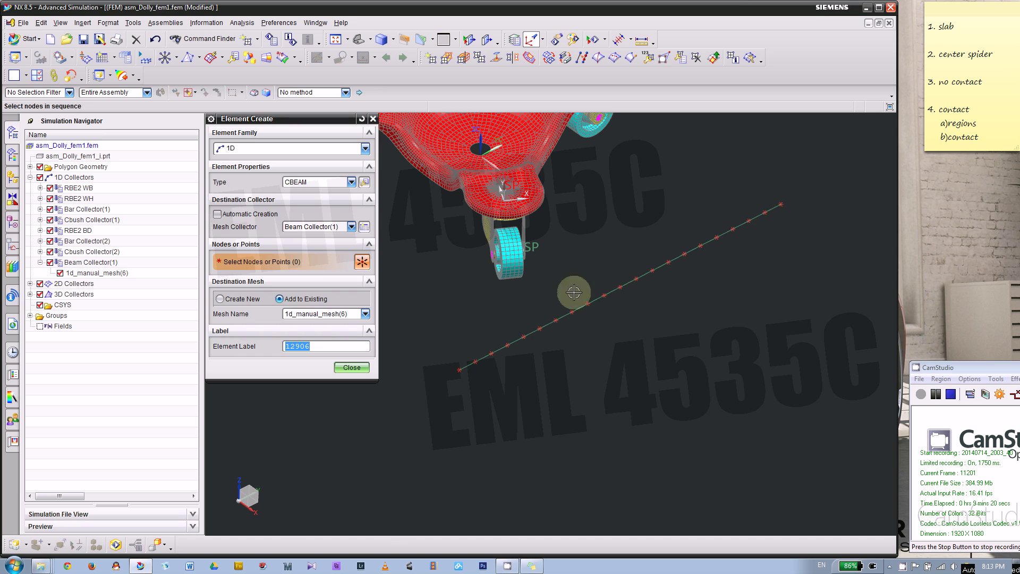
click(343, 368)
- Start an Element Extrude of type Element Edges and select all beam element edges along the slab row
scroll(320, 339, down, 3)
middle_drag(320, 339, 417, 348)
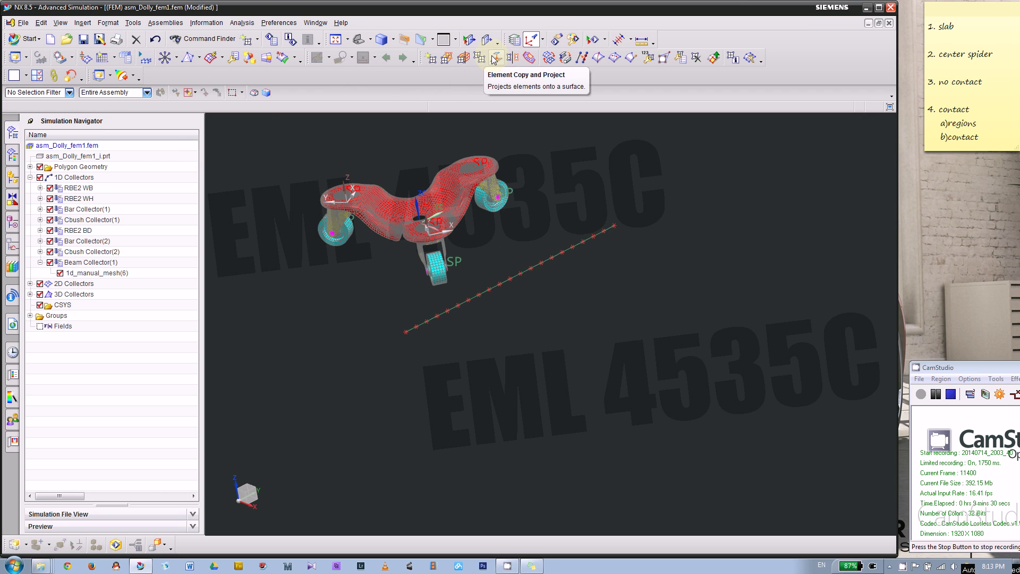
click(447, 58)
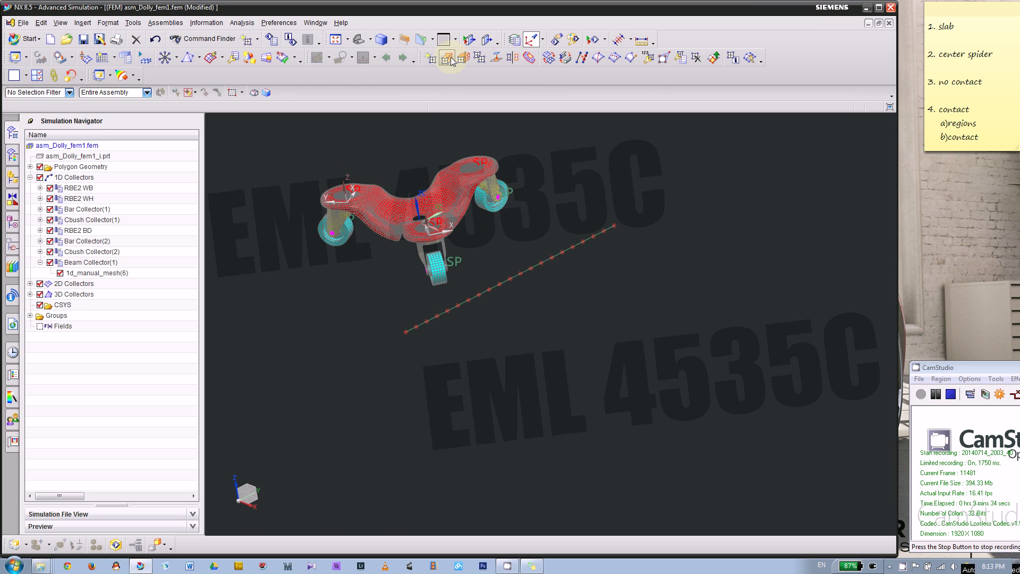
click(85, 24)
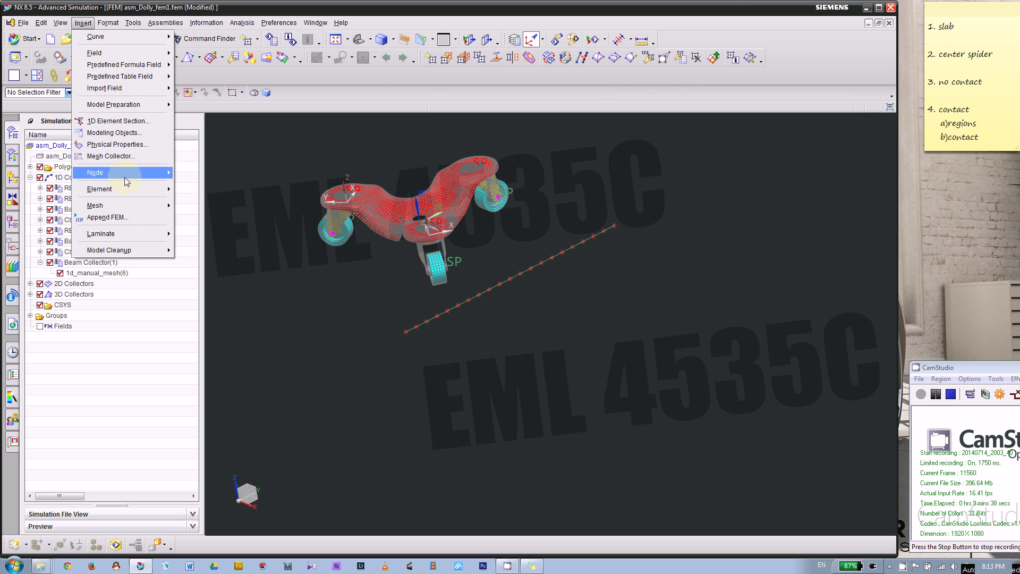
mouse_move(123, 189)
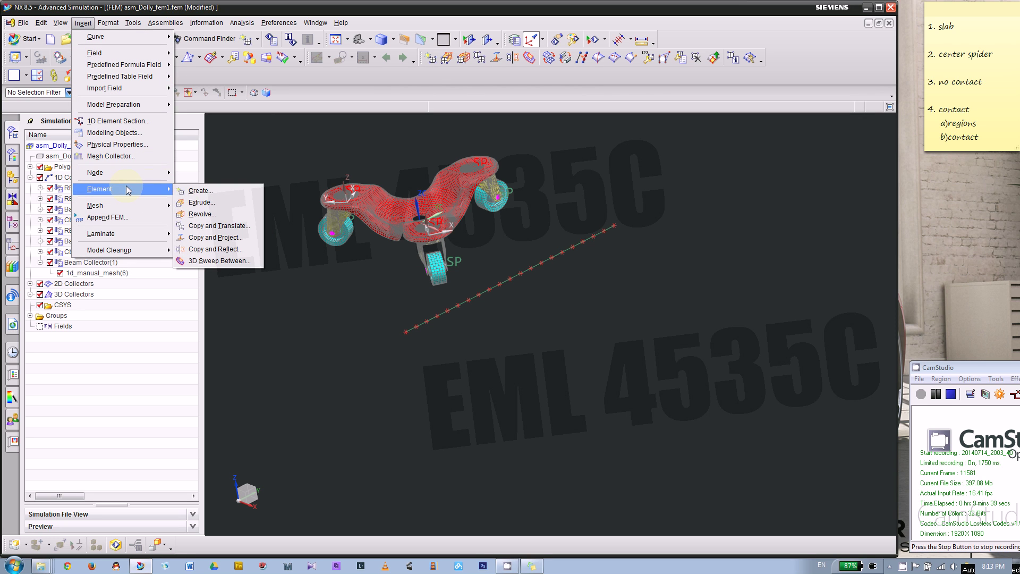
click(202, 203)
middle_drag(685, 241, 593, 269)
scroll(609, 228, down, 4)
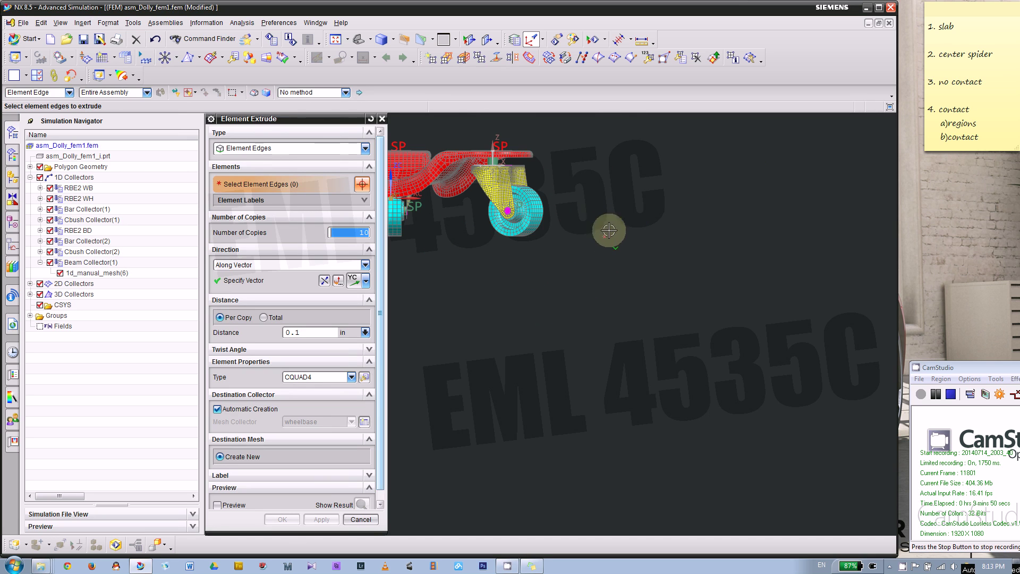
drag(588, 195, 632, 276)
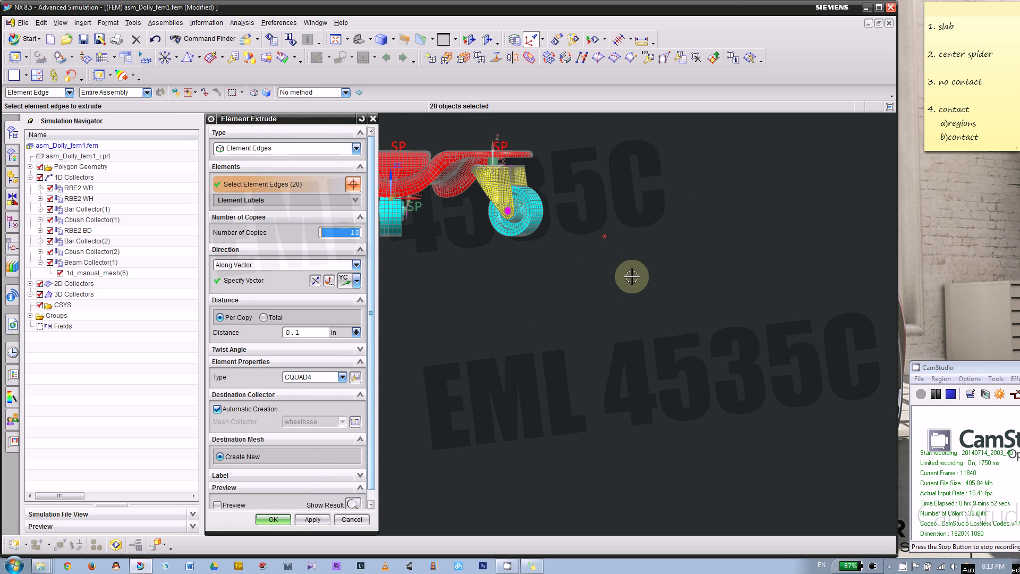
- Extrude the selected beam edges as CQUAD4 elements along -ZC with 1 copy and a distance of 0.5 in per copy
middle_drag(631, 276, 659, 250)
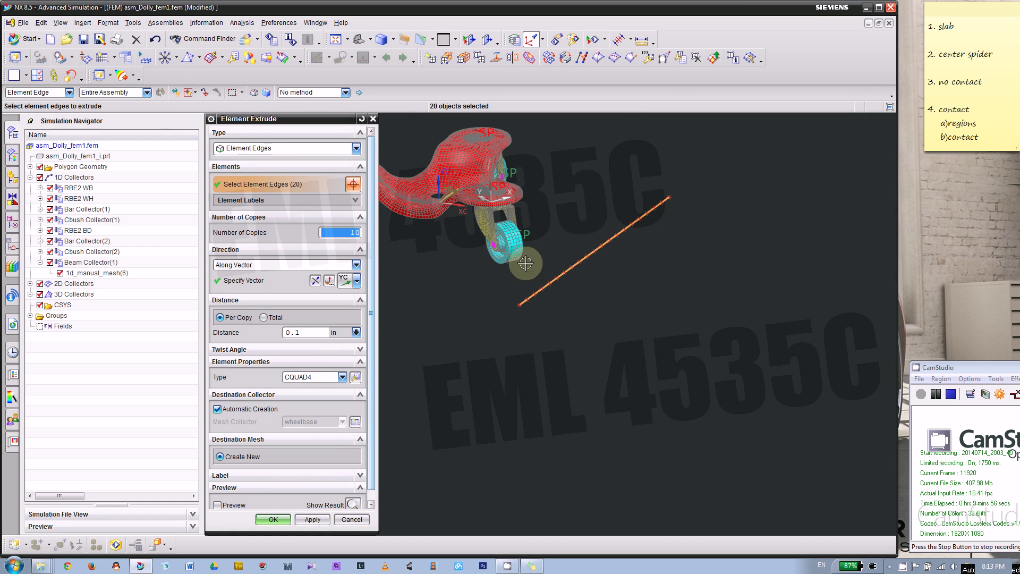
middle_drag(639, 205, 537, 227)
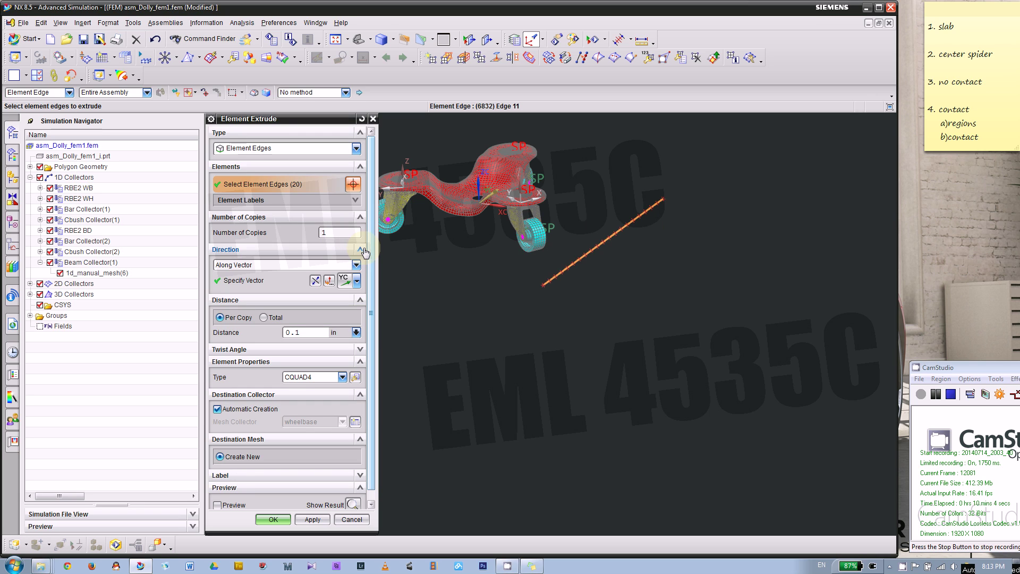
scroll(371, 237, down, 1)
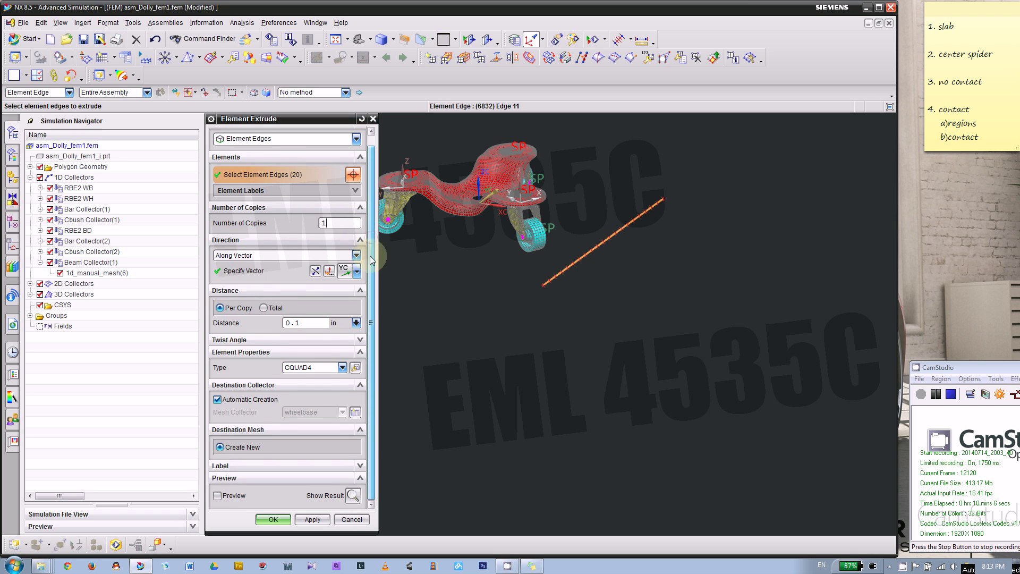
click(263, 272)
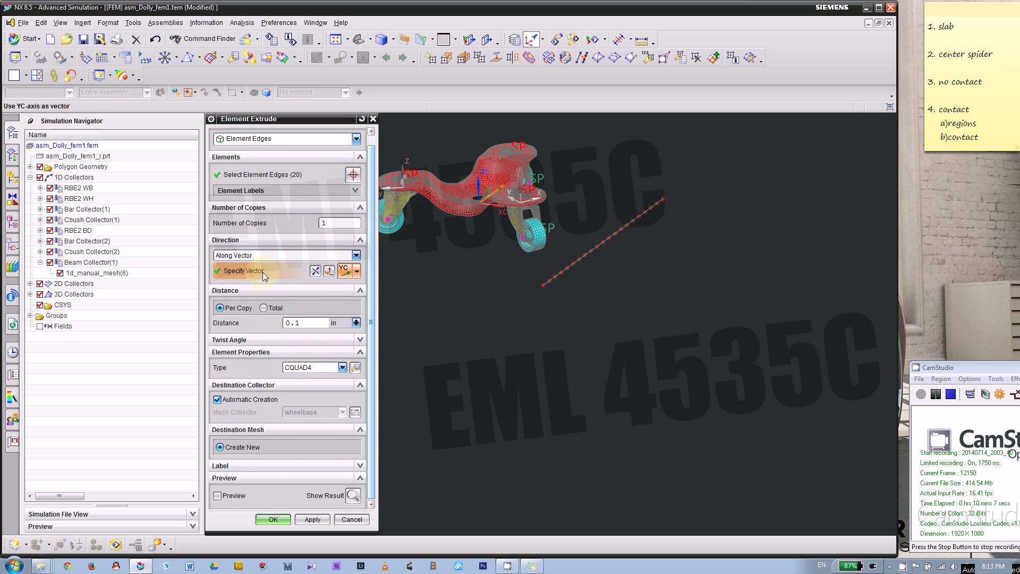
click(356, 274)
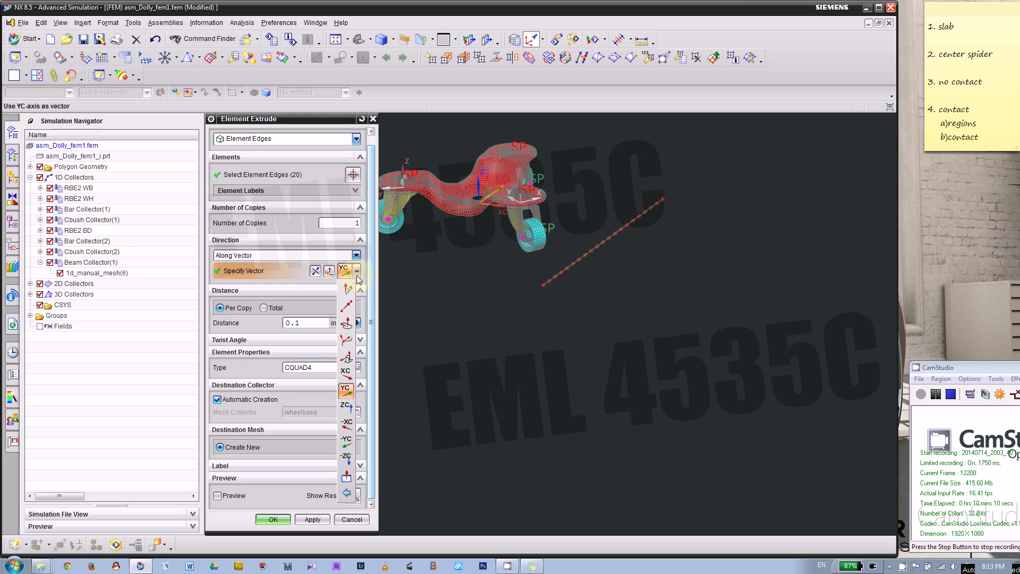
click(344, 462)
click(292, 325)
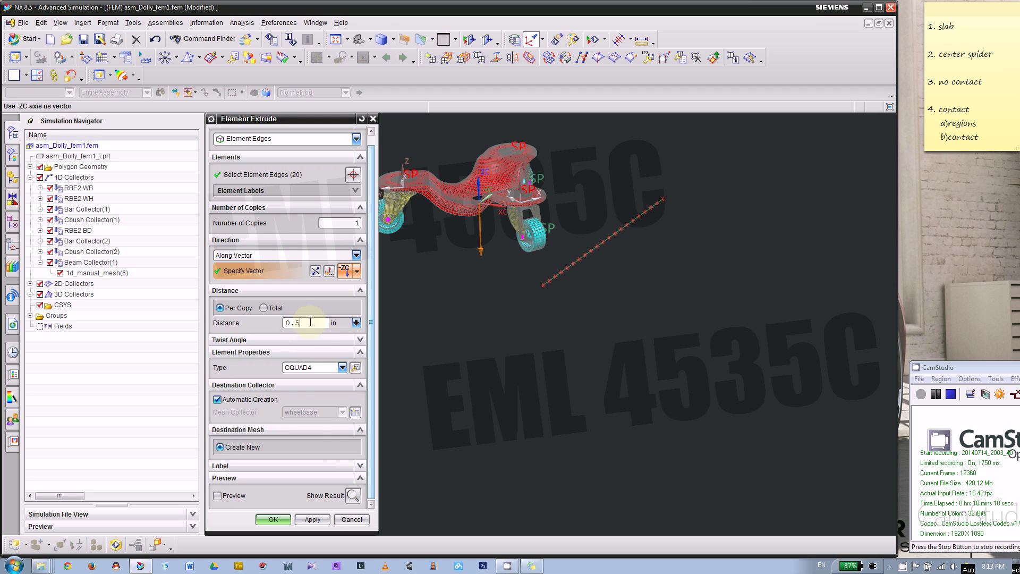
click(299, 368)
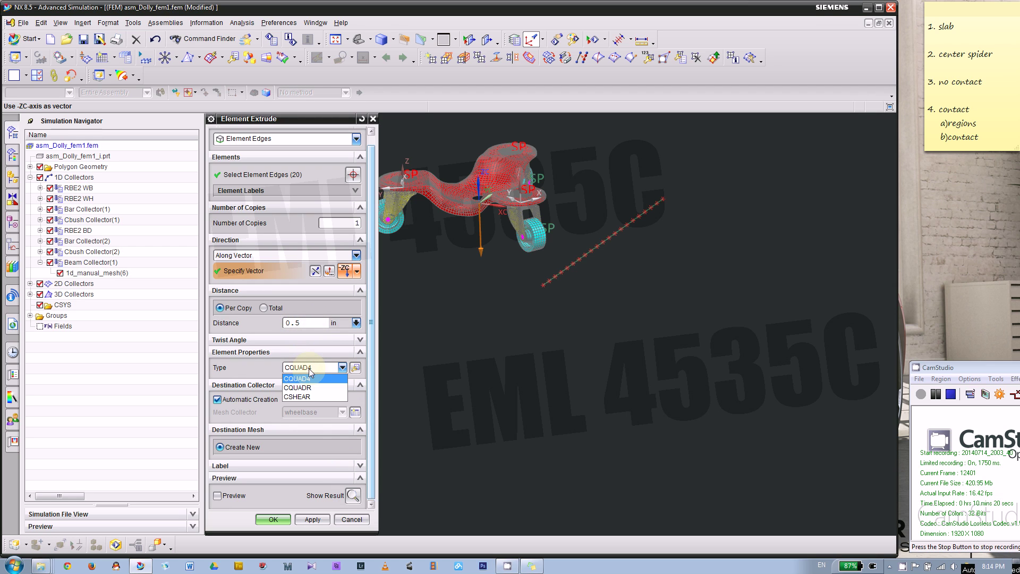
click(311, 377)
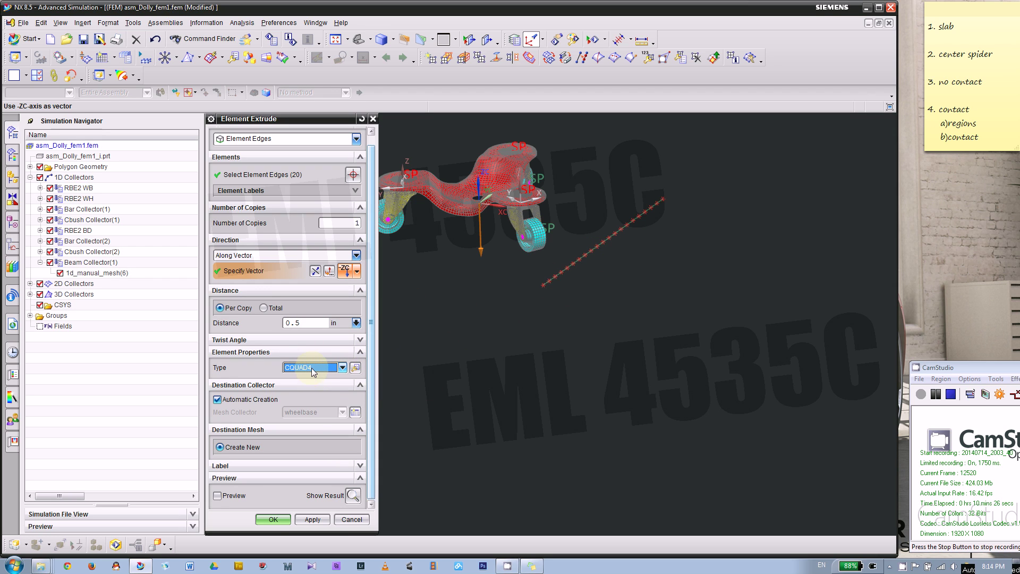
click(273, 519)
middle_drag(500, 364, 598, 196)
scroll(571, 219, down, 5)
scroll(599, 196, down, 3)
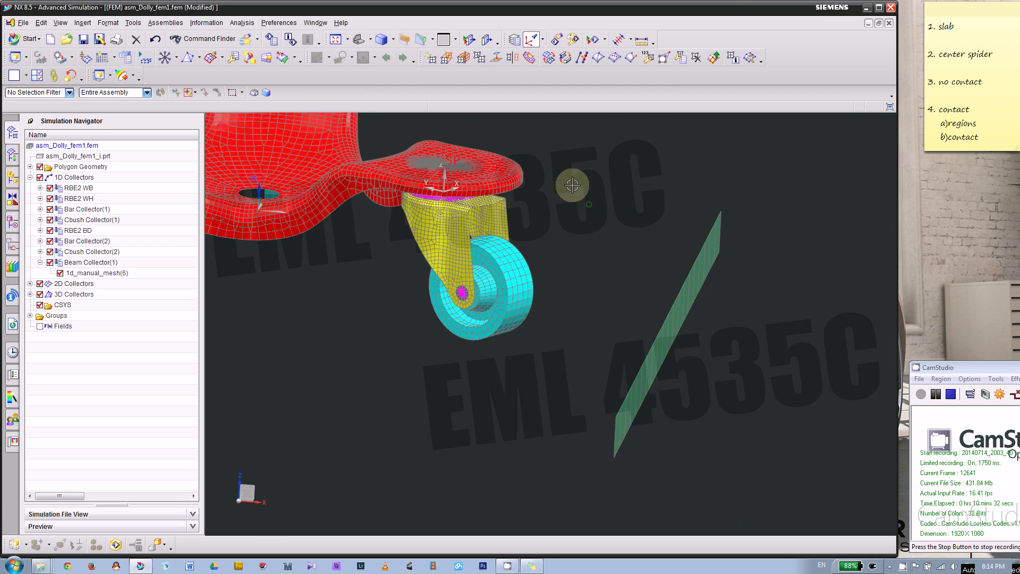
- Start an Element Extrude of type Element Faces and select all 20 shell faces of the extruded slab strip
scroll(544, 308, up, 3)
middle_drag(544, 308, 510, 317)
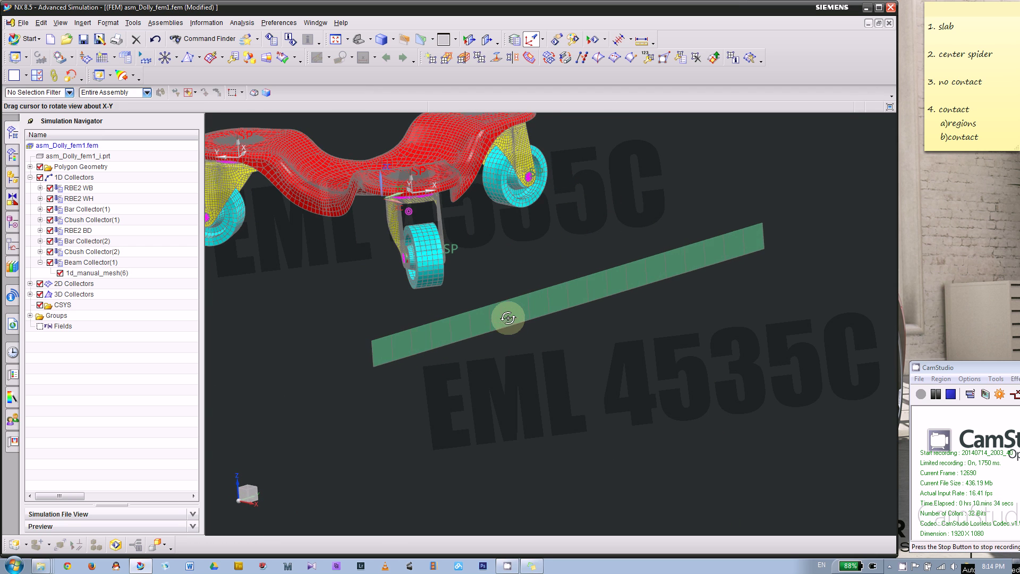
click(446, 60)
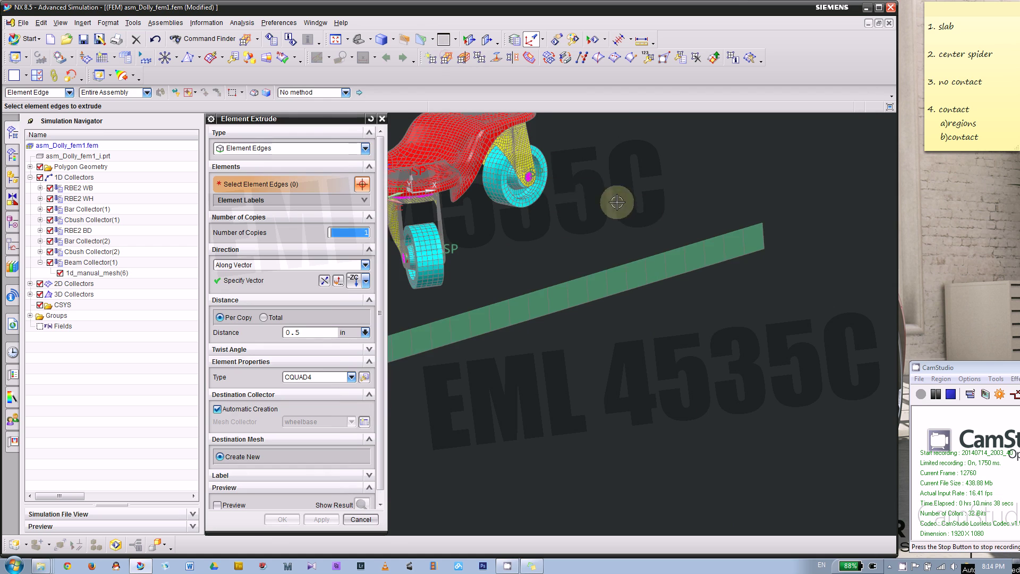
scroll(695, 223, up, 3)
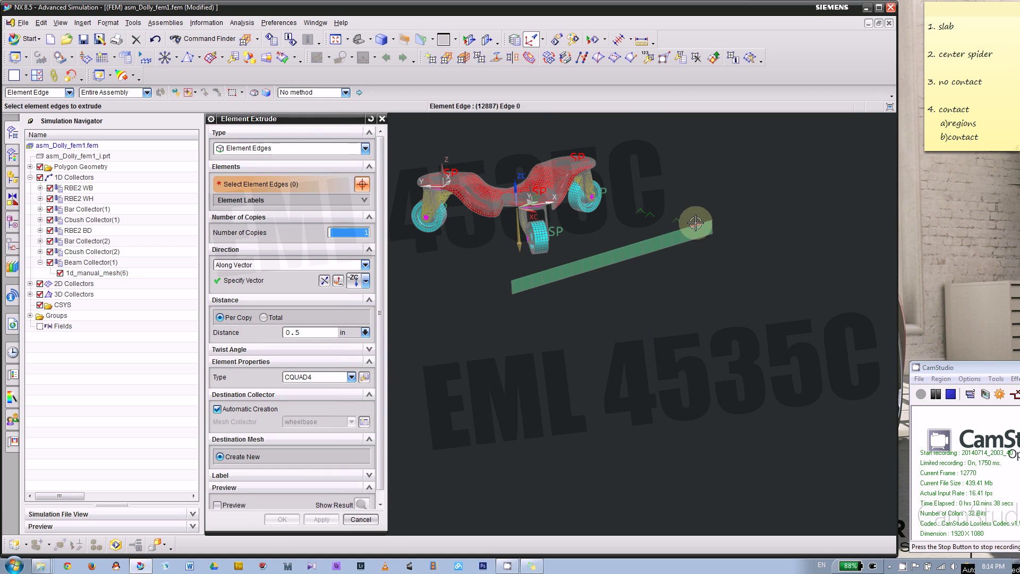
click(336, 149)
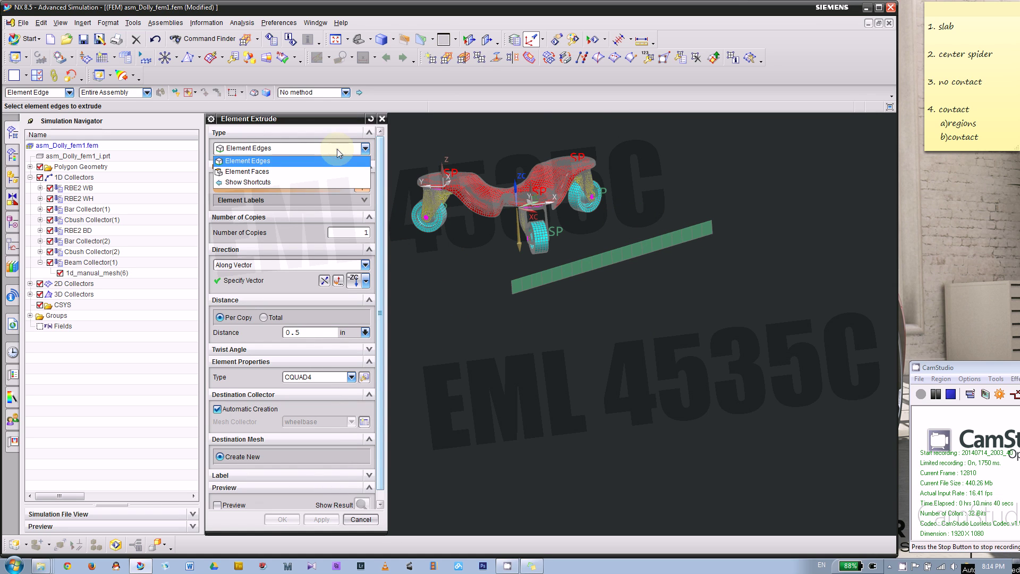
click(245, 172)
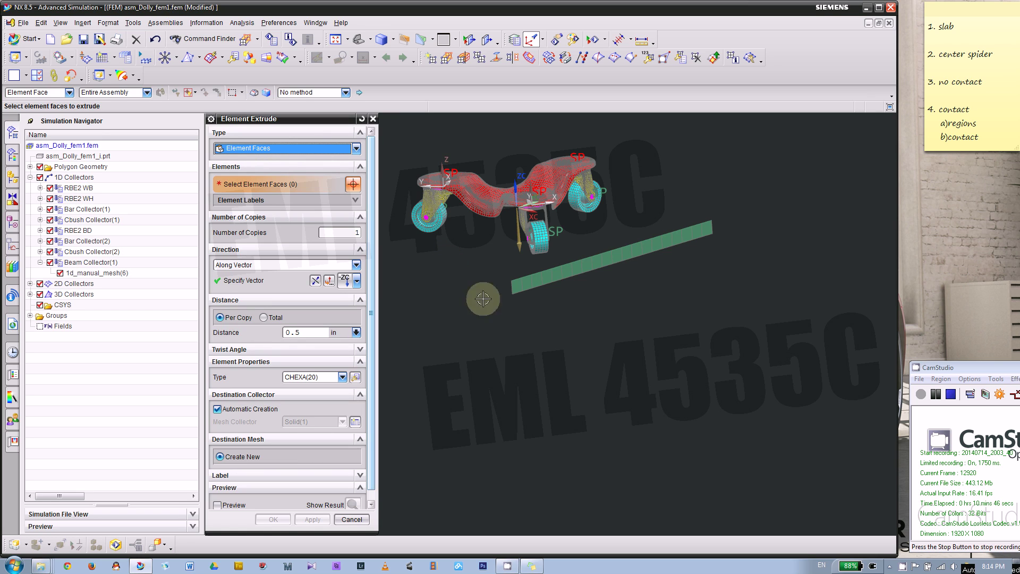
click(512, 288)
middle_drag(505, 326, 542, 321)
click(613, 206)
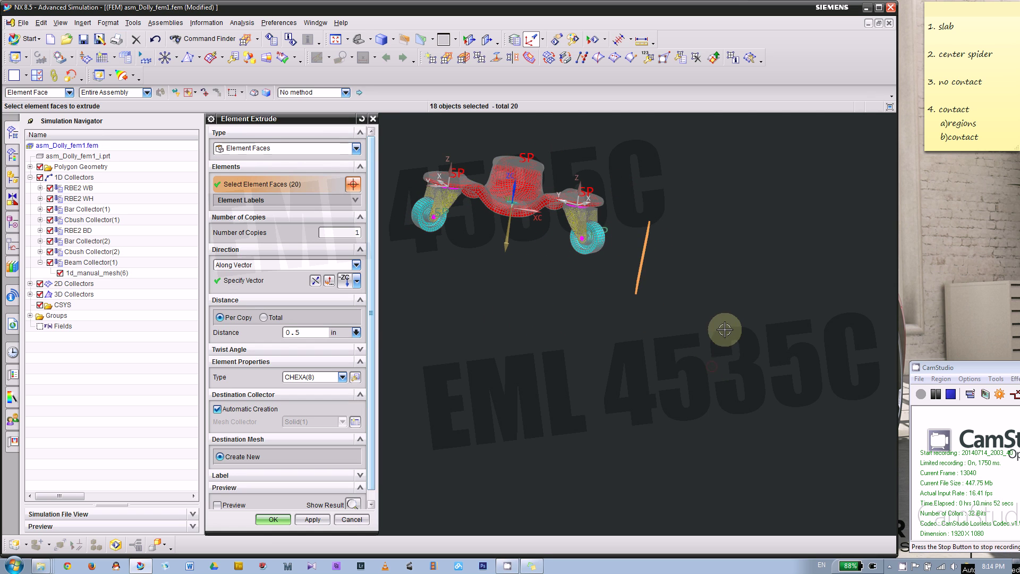
mouse_move(724, 330)
middle_down()
mouse_move(713, 307)
mouse_move(712, 330)
mouse_move(705, 326)
middle_up()
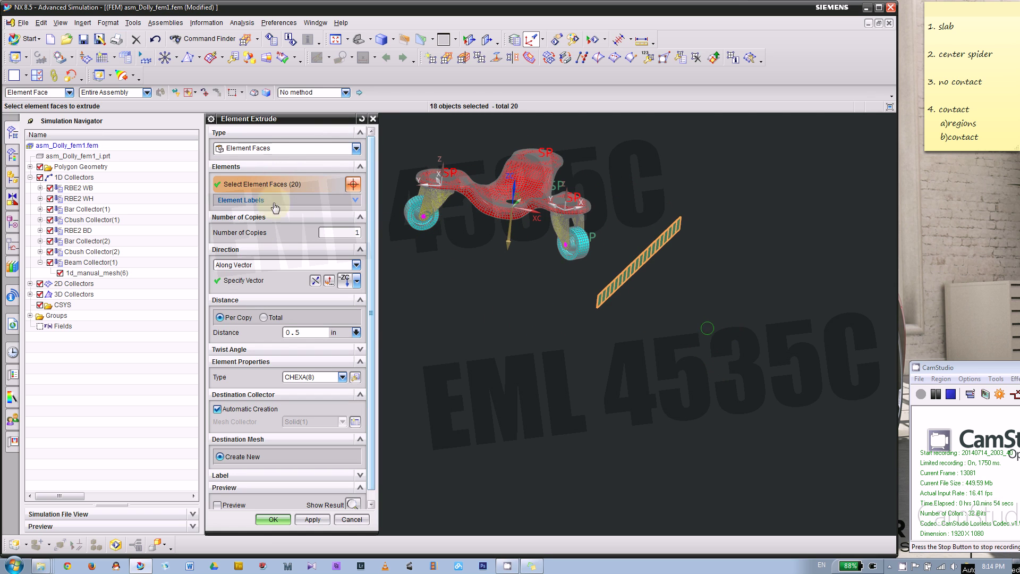
- Extrude the selected strip faces as CHEXA(8) elements along -XC with 20 copies at 0.5 in per copy into a new mesh
click(254, 280)
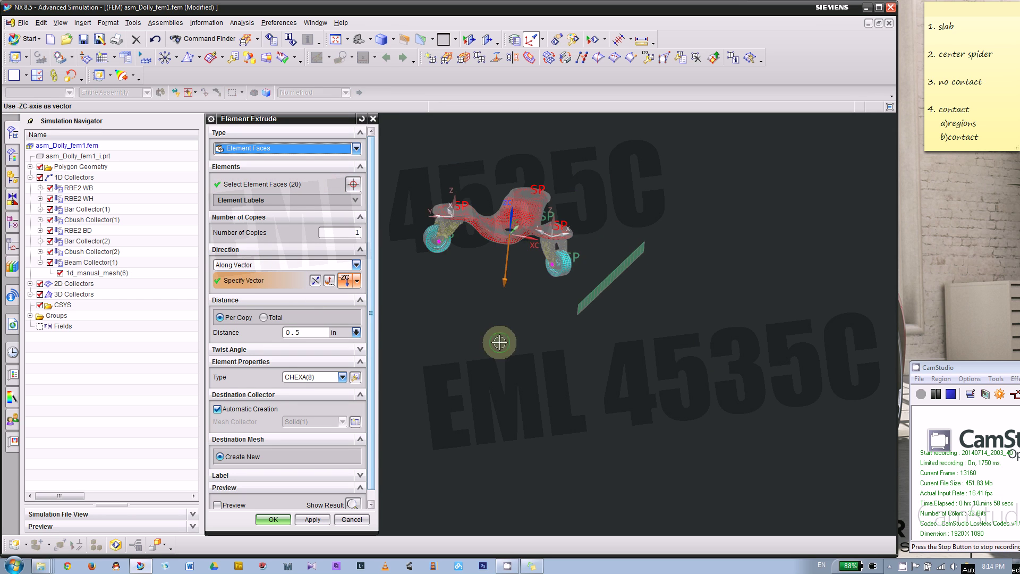
mouse_move(498, 342)
middle_down()
mouse_move(503, 391)
mouse_move(498, 344)
middle_up()
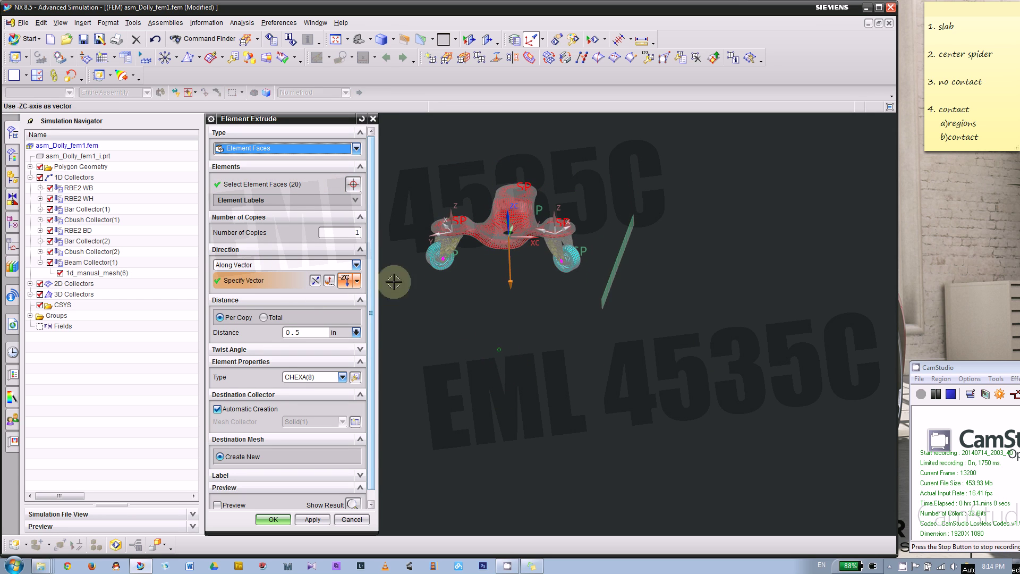
click(357, 281)
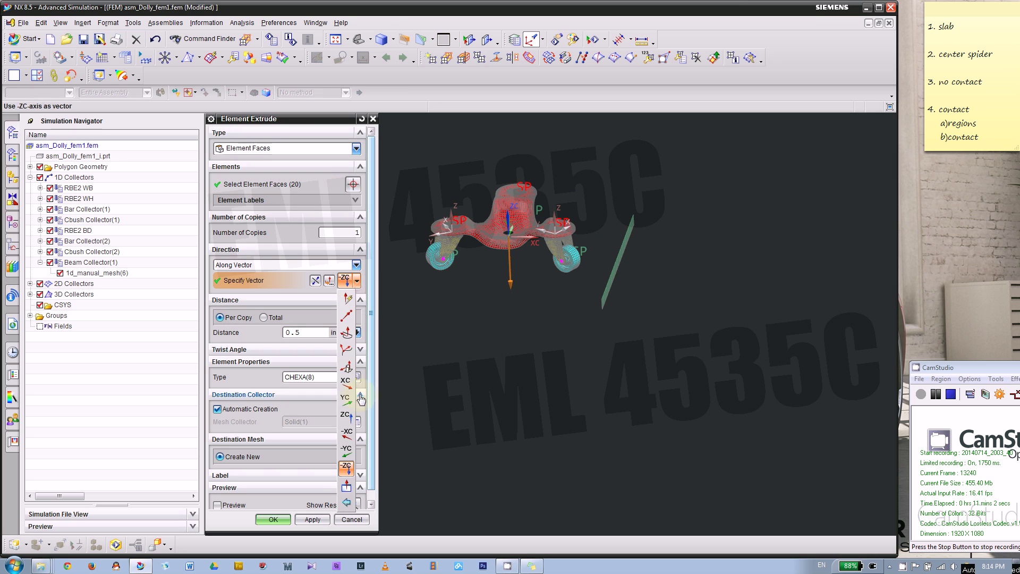
click(349, 423)
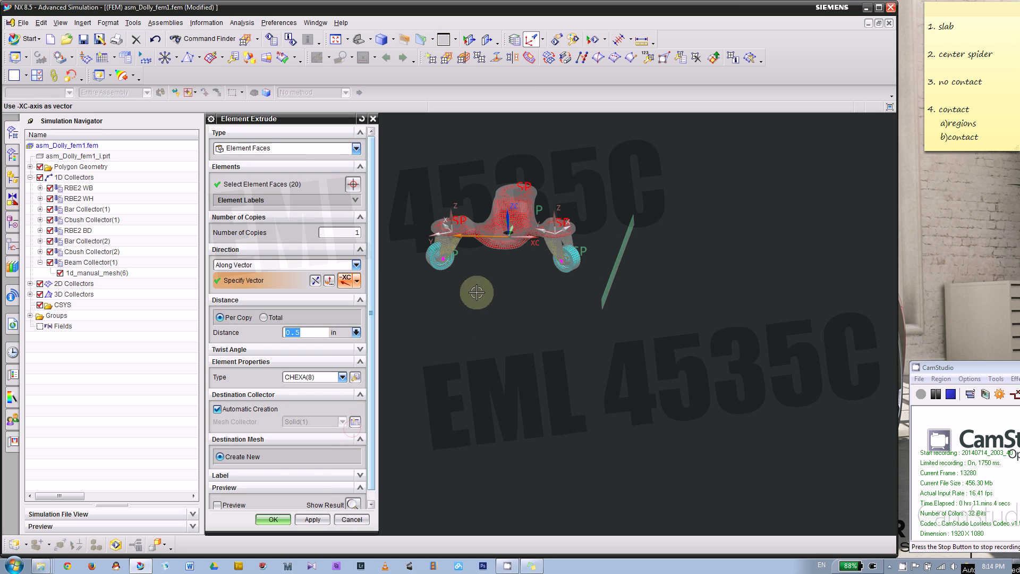
mouse_move(515, 321)
middle_down()
mouse_move(518, 298)
mouse_move(514, 317)
middle_up()
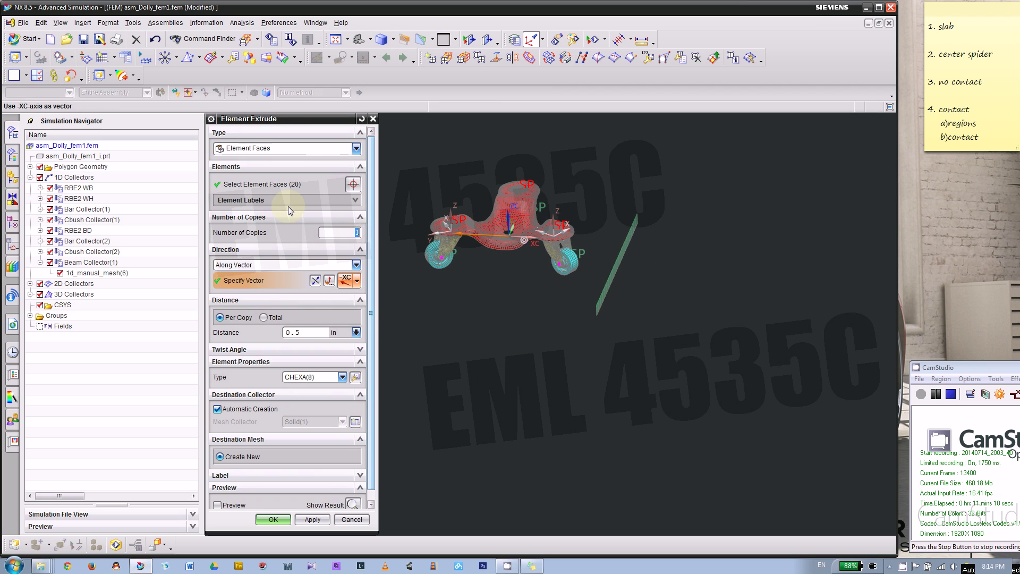
text(20)
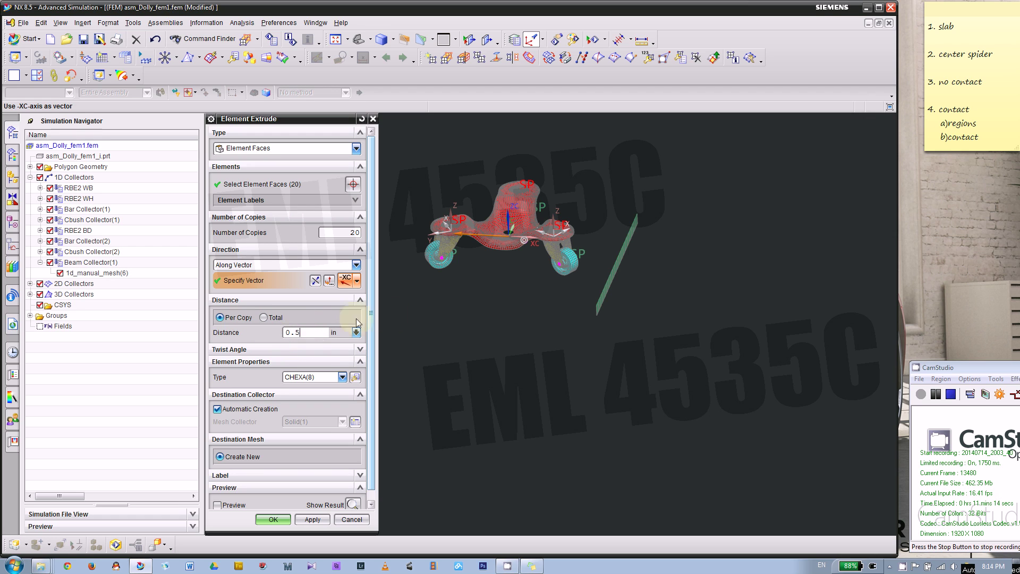
click(325, 385)
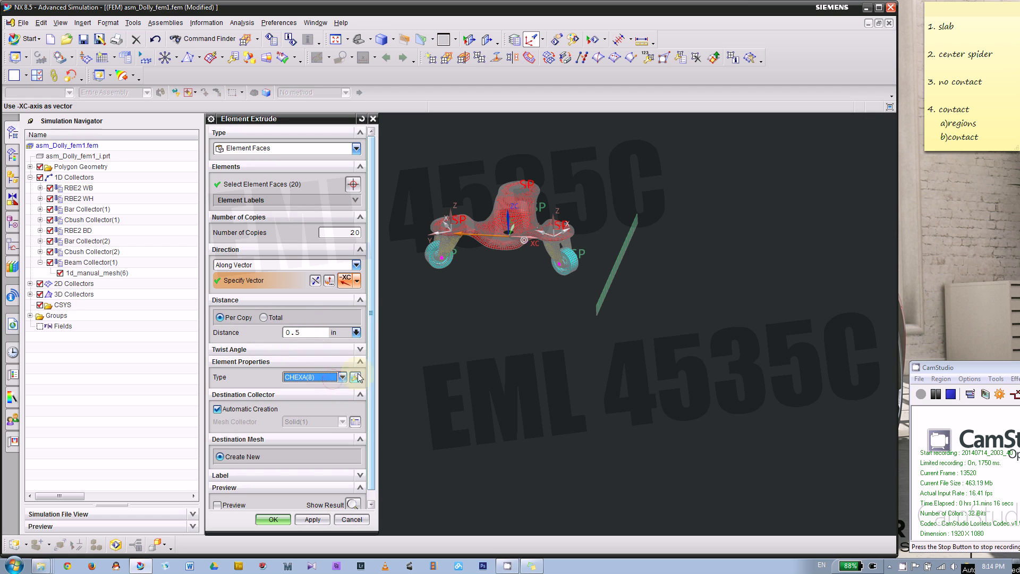
scroll(374, 372, down, 1)
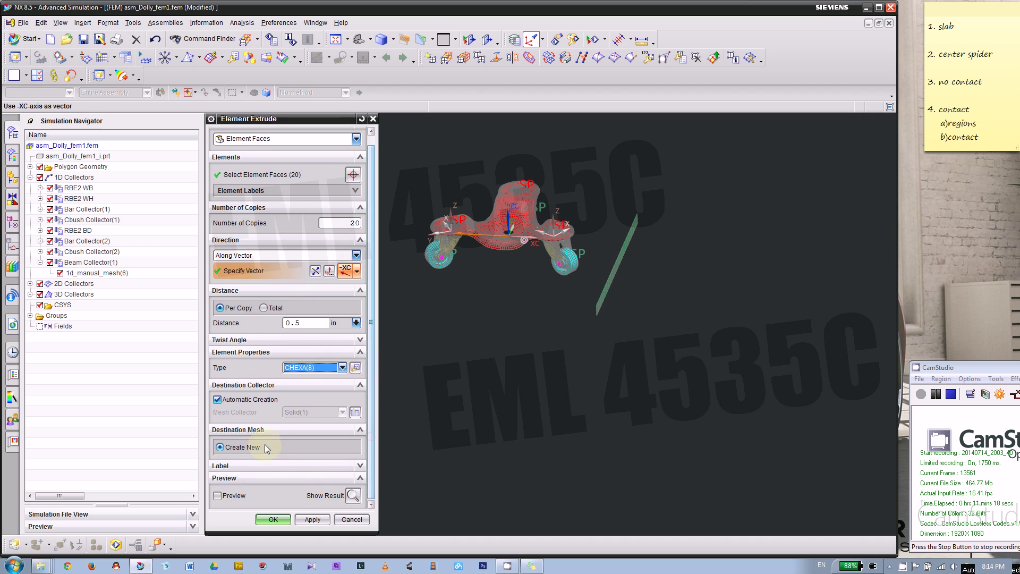
click(354, 495)
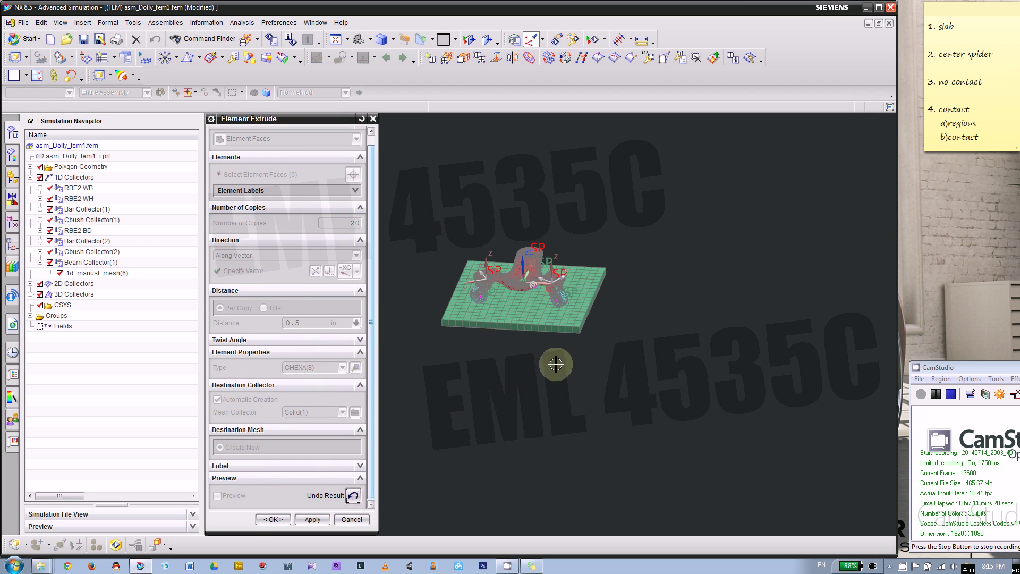
middle_drag(553, 359, 532, 398)
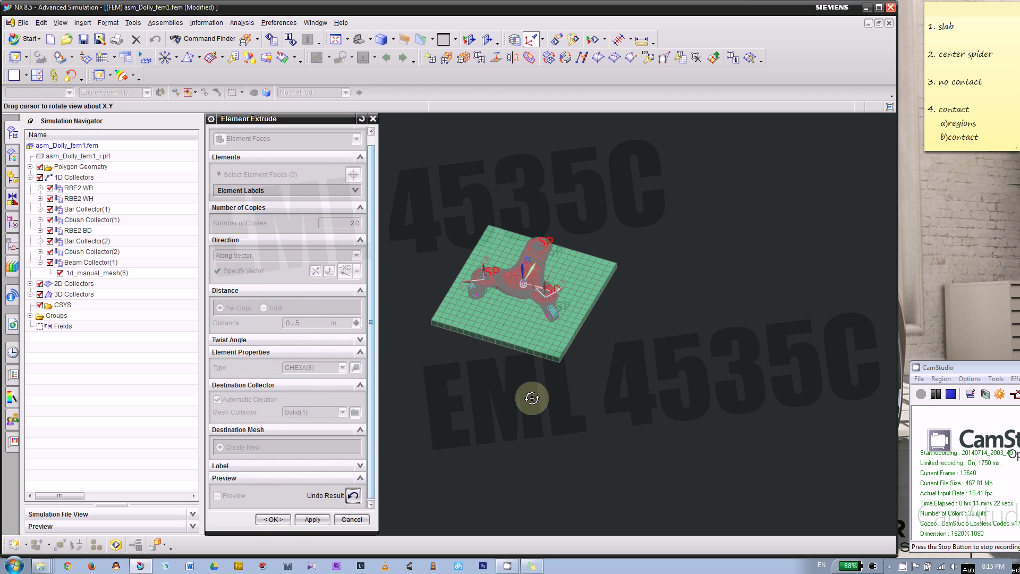
click(272, 519)
- Switch to a wireframe front view and examine up close how the wheels' lowest element edges meet the slab's upper surface
middle_drag(345, 451, 376, 288)
scroll(421, 317, up, 3)
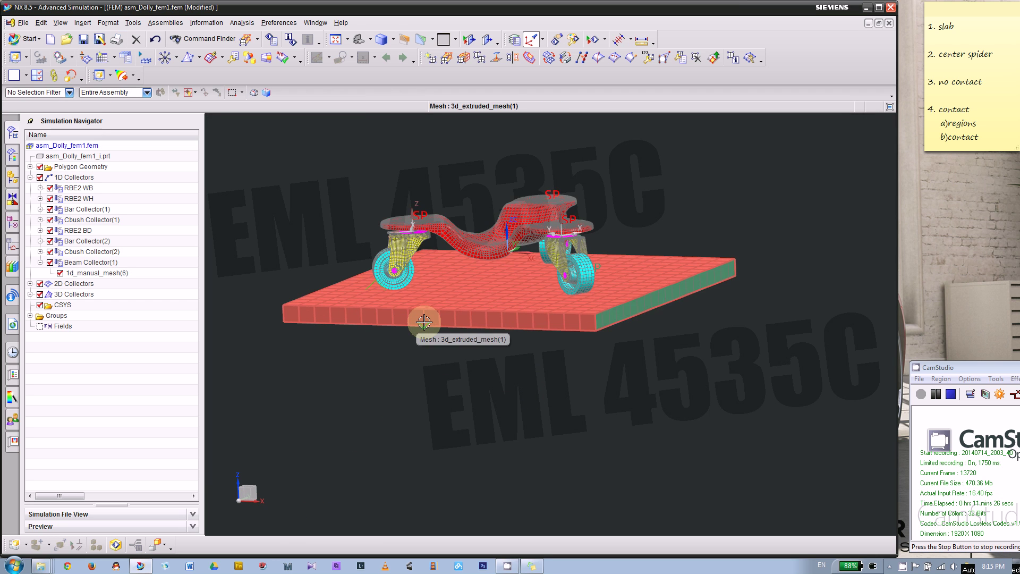
key(F8)
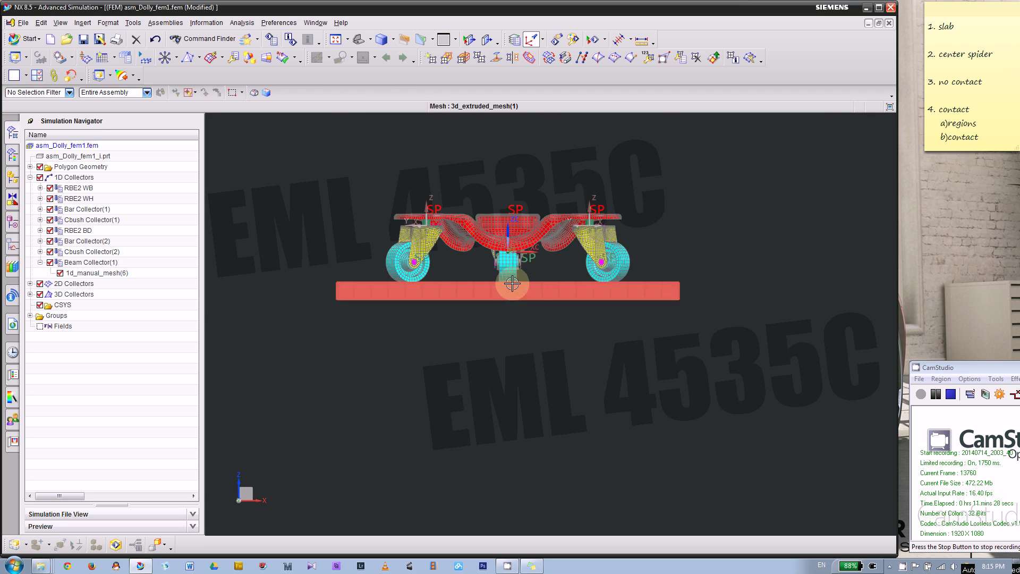
scroll(512, 284, up, 5)
right_click(648, 244)
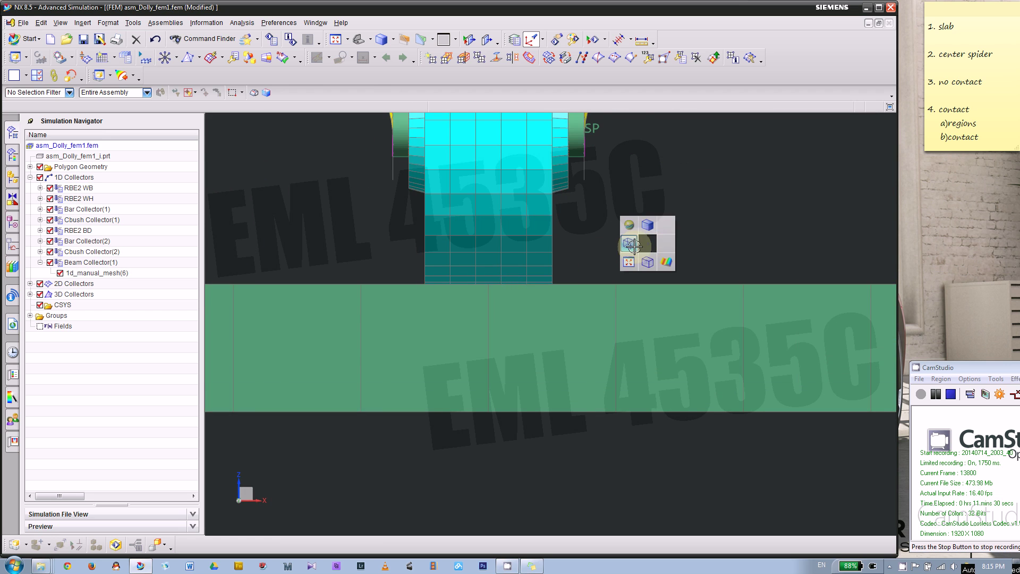
click(634, 245)
scroll(444, 295, up, 5)
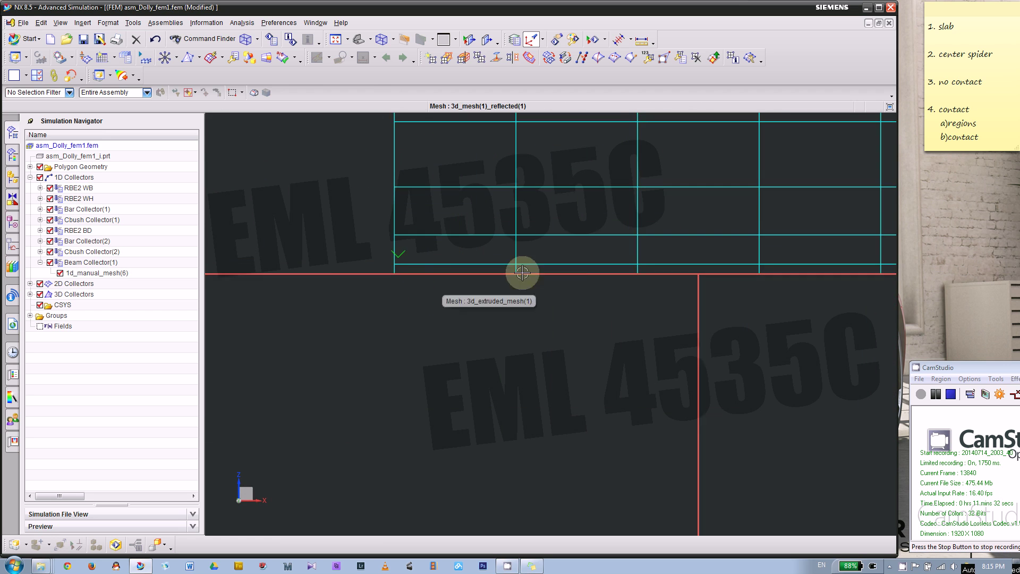
scroll(629, 276, up, 3)
scroll(517, 292, down, 3)
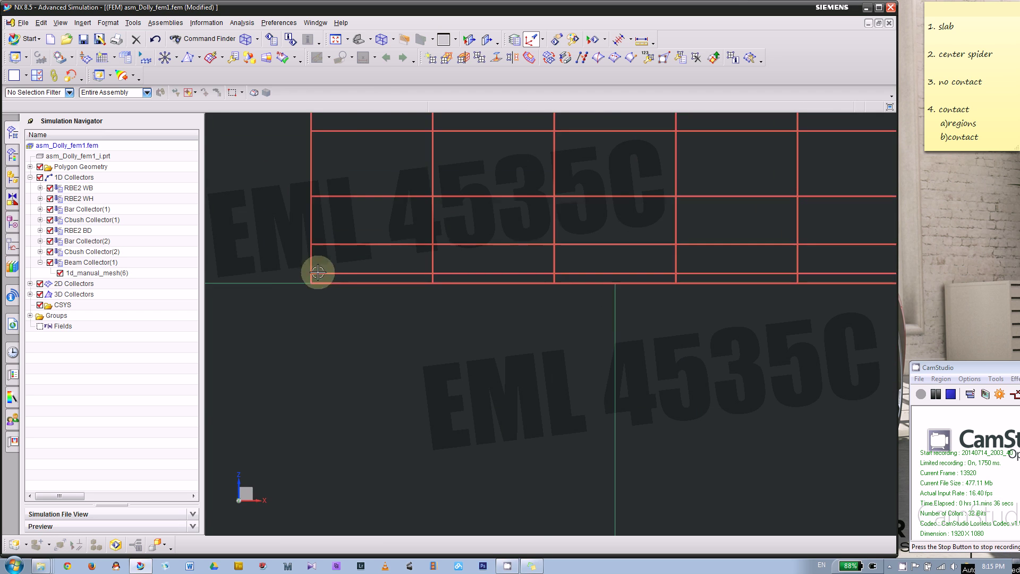
scroll(448, 247, down, 2)
scroll(546, 228, up, 2)
scroll(552, 282, up, 2)
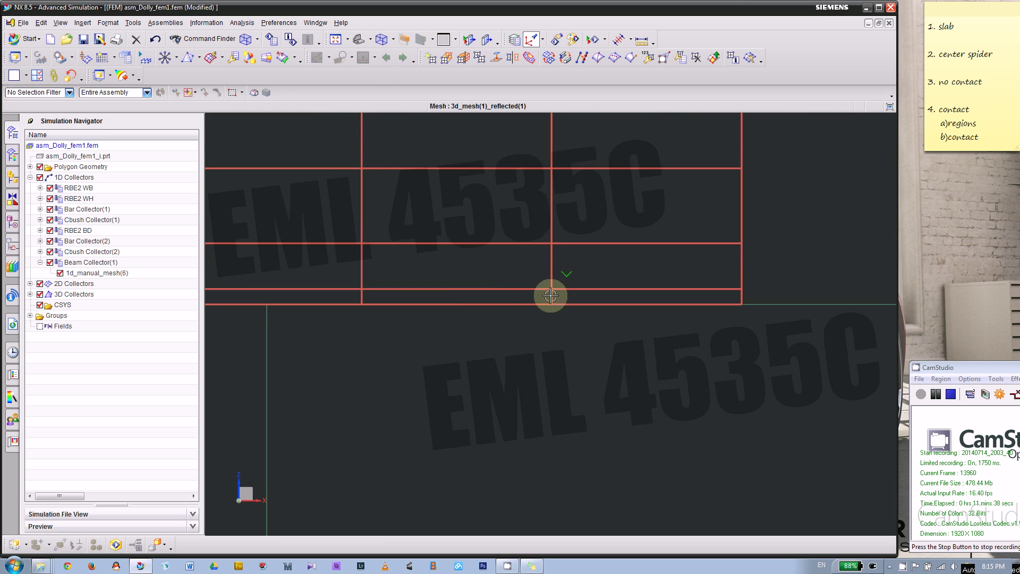
scroll(534, 302, up, 4)
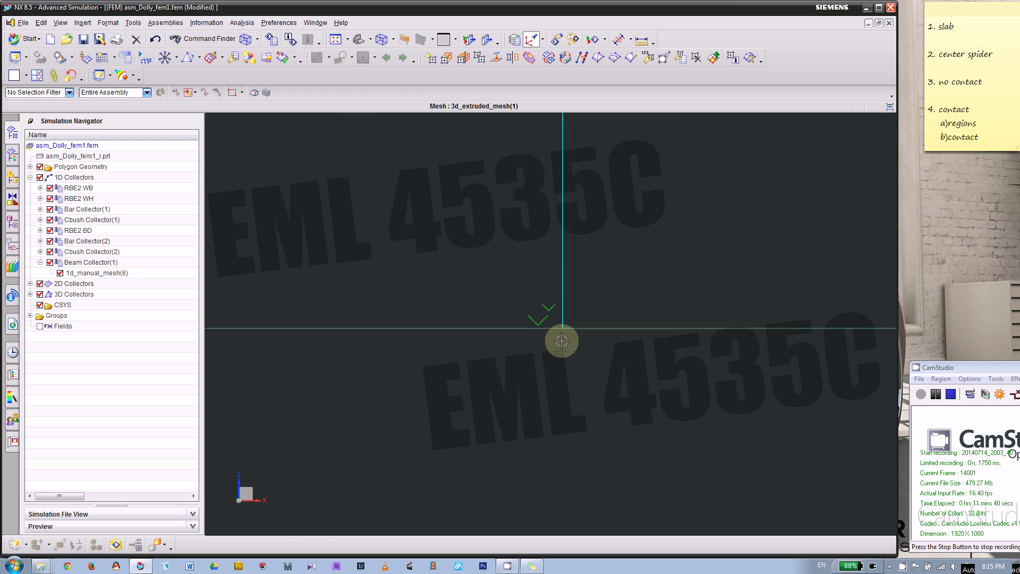
scroll(575, 324, down, 7)
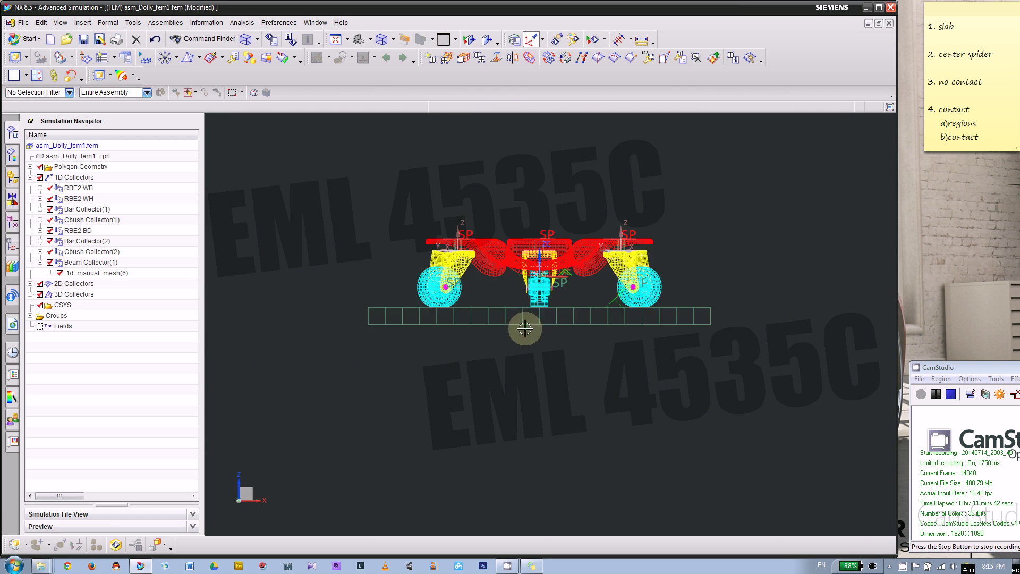
- Delete Beam Collector(1) with its 1d_manual_mesh(6) along the slab's edge
key(Home)
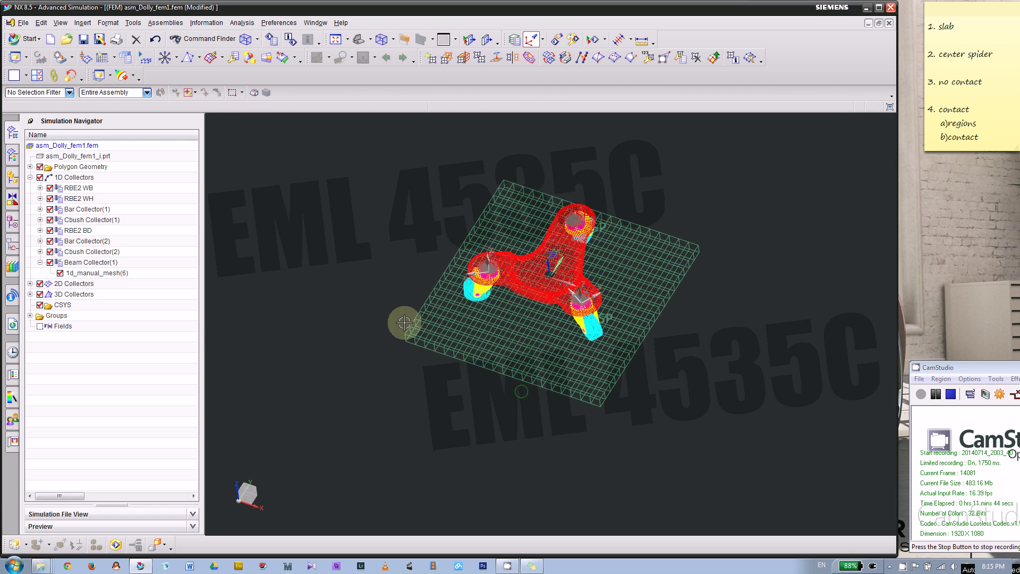
middle_drag(420, 265, 351, 266)
middle_drag(562, 205, 561, 215)
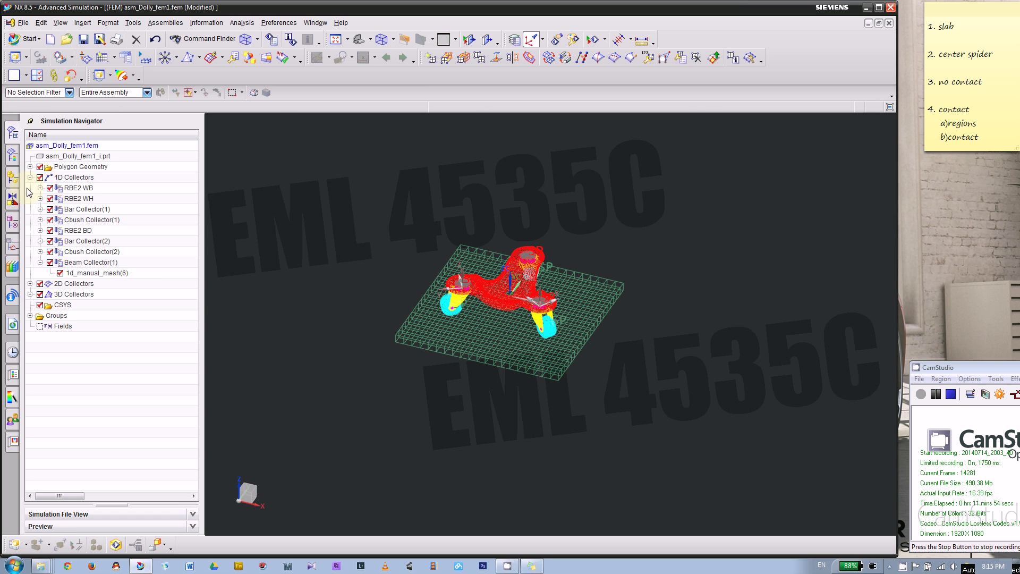
scroll(621, 314, up, 5)
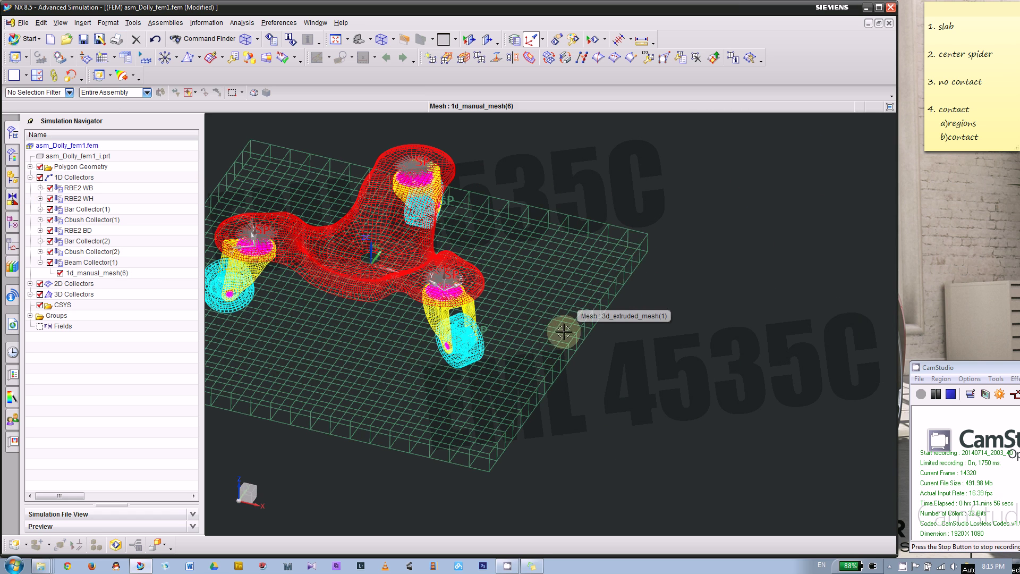
scroll(554, 352, down, 5)
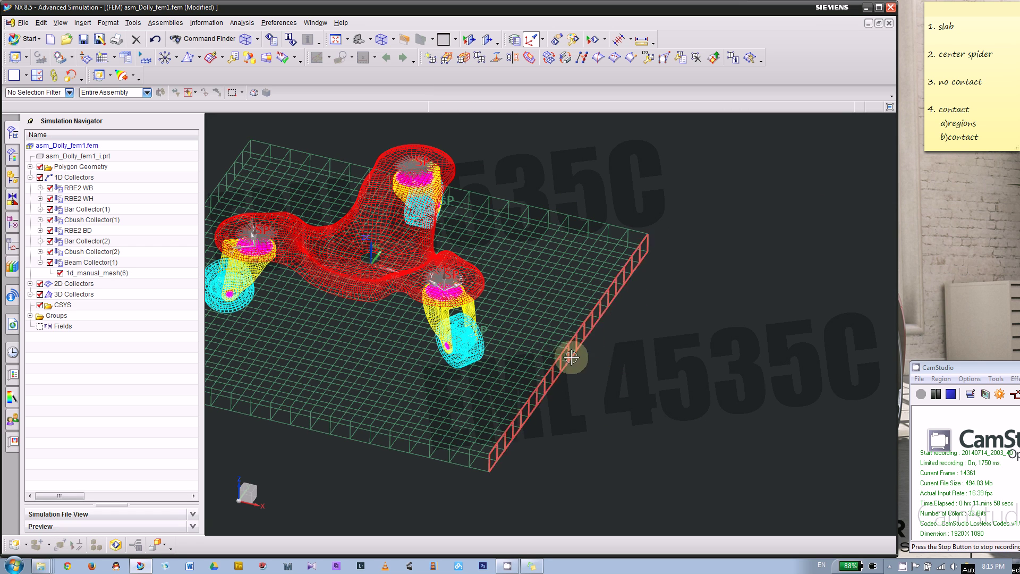
middle_drag(666, 323, 738, 287)
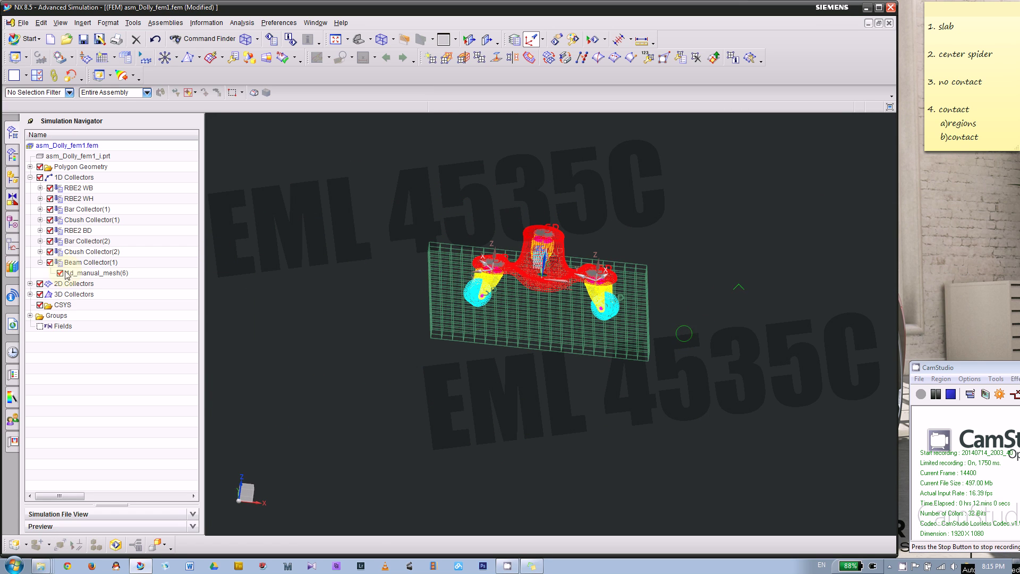
click(90, 265)
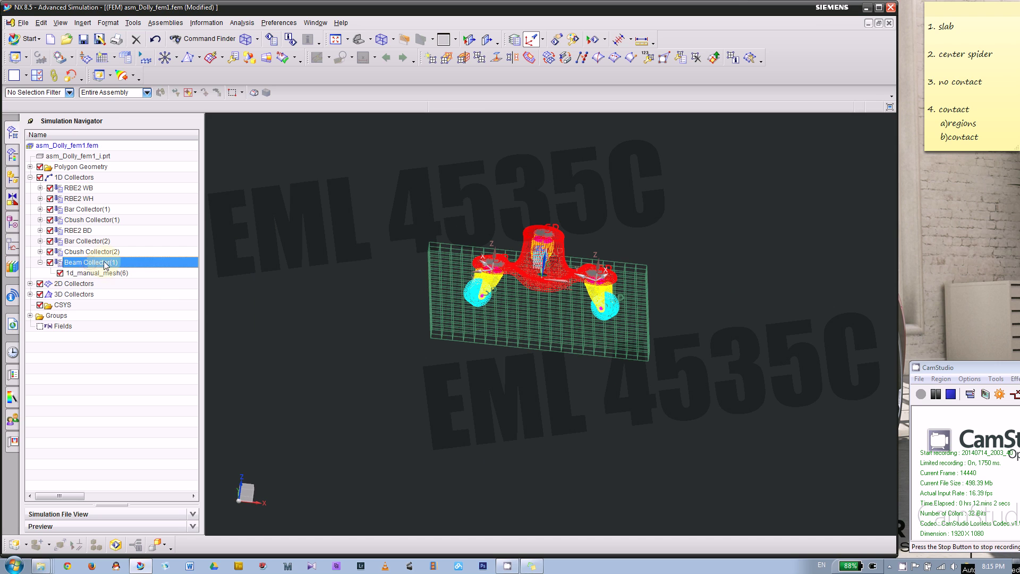
right_click(106, 265)
click(129, 321)
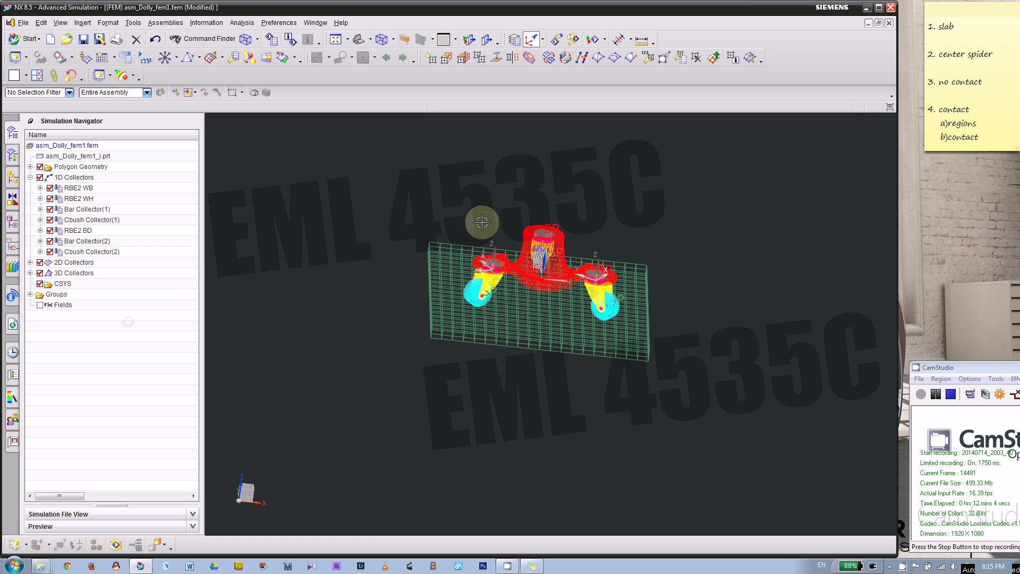
- Delete the 2D collector ThinShell(1) together with its 2d_extruded_mesh(1)
click(30, 263)
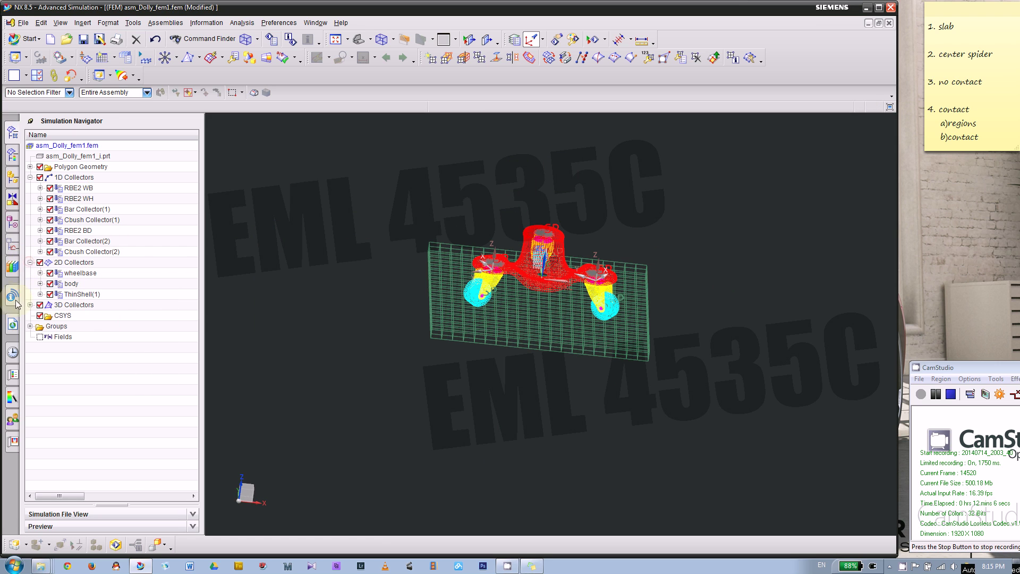
click(40, 295)
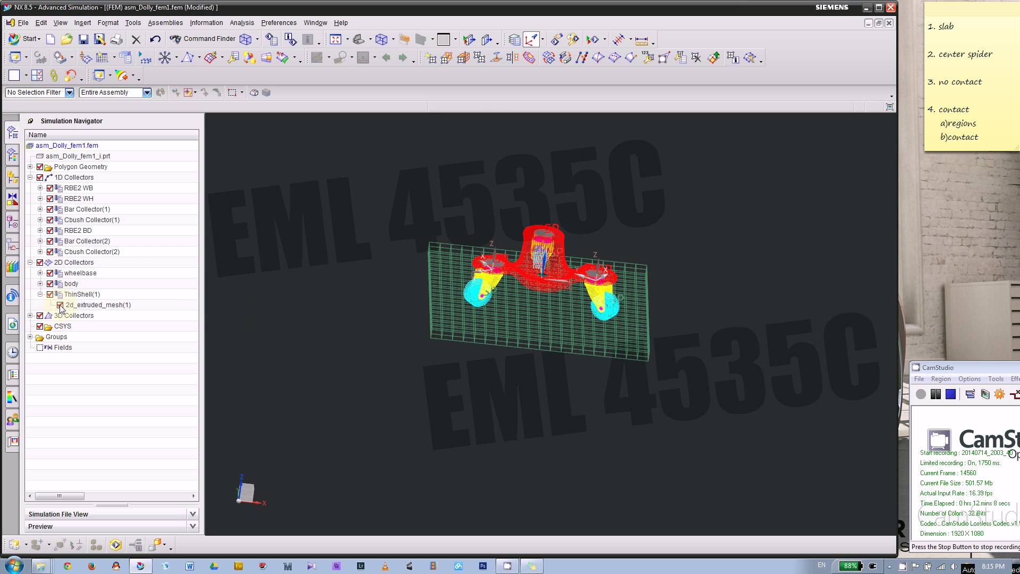
key(Home)
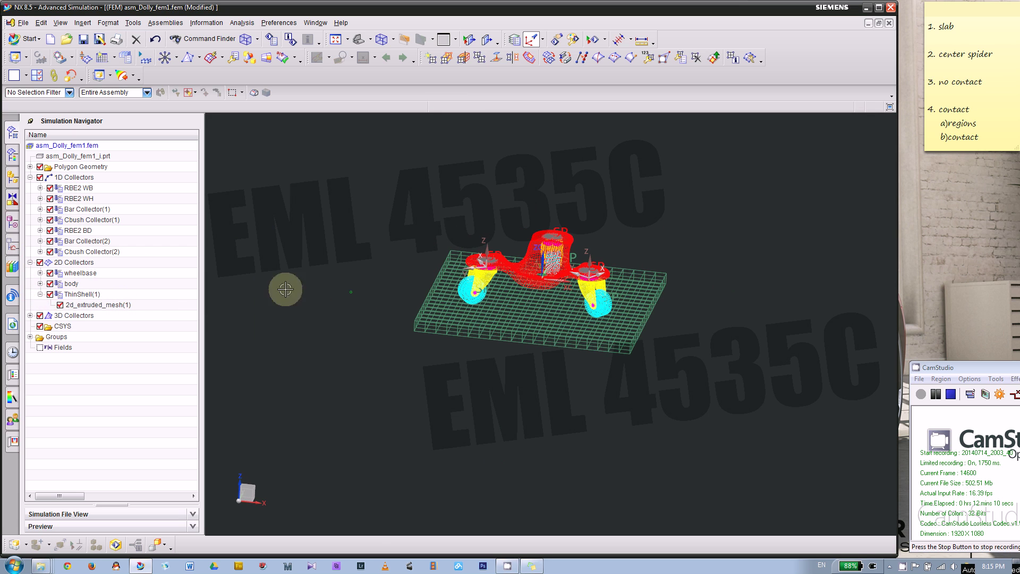
click(94, 307)
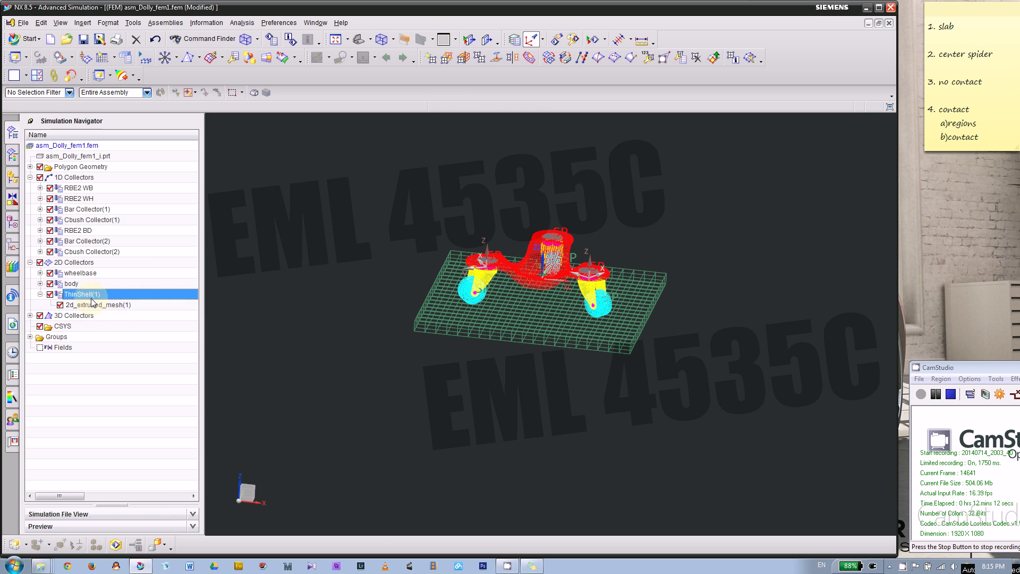
right_click(95, 307)
click(114, 354)
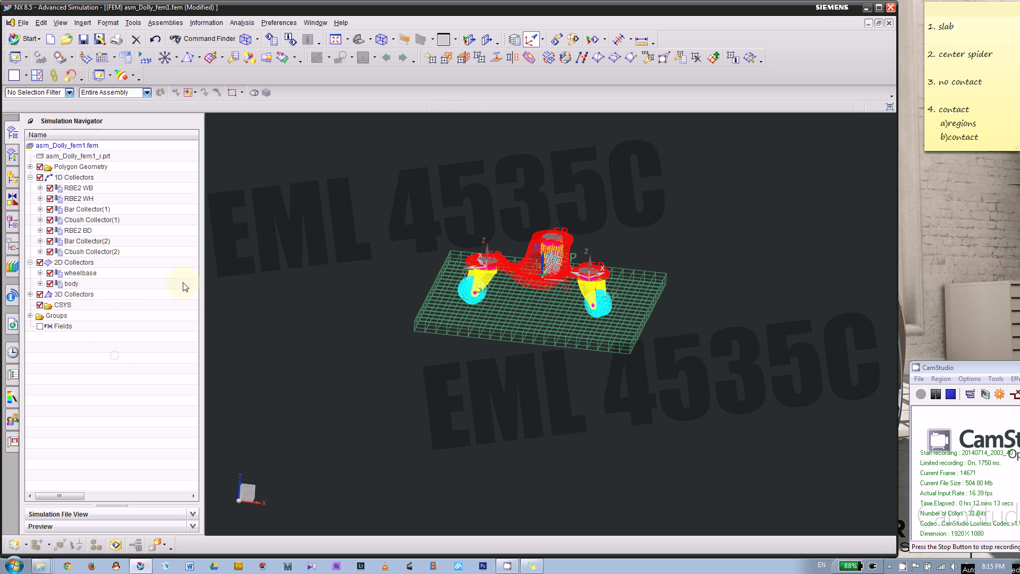
- Examine the slab's 3D collector Solid(2) and its 3d_extruded_mesh(1), highlighted in the model, from different angles
click(31, 294)
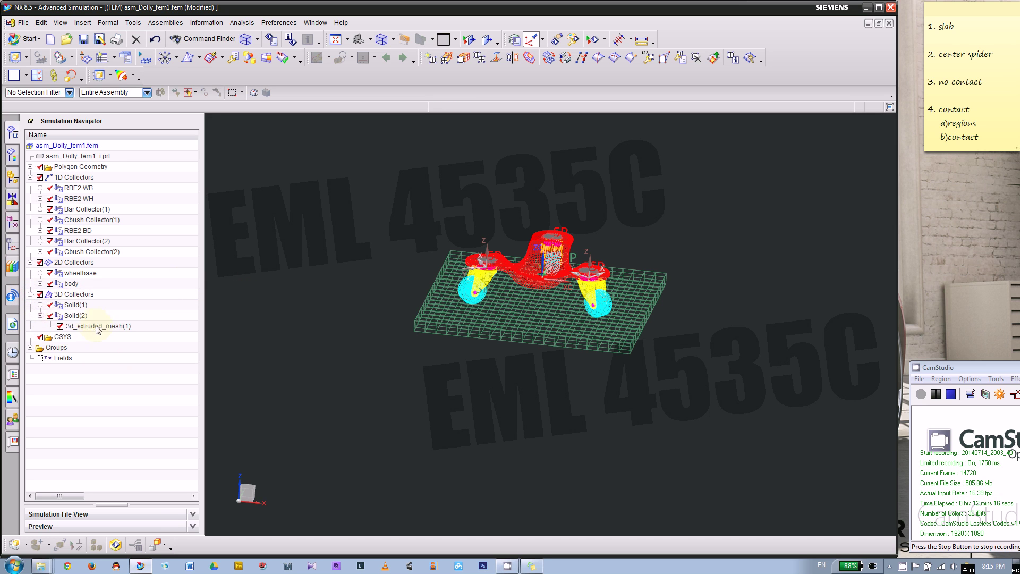
click(86, 327)
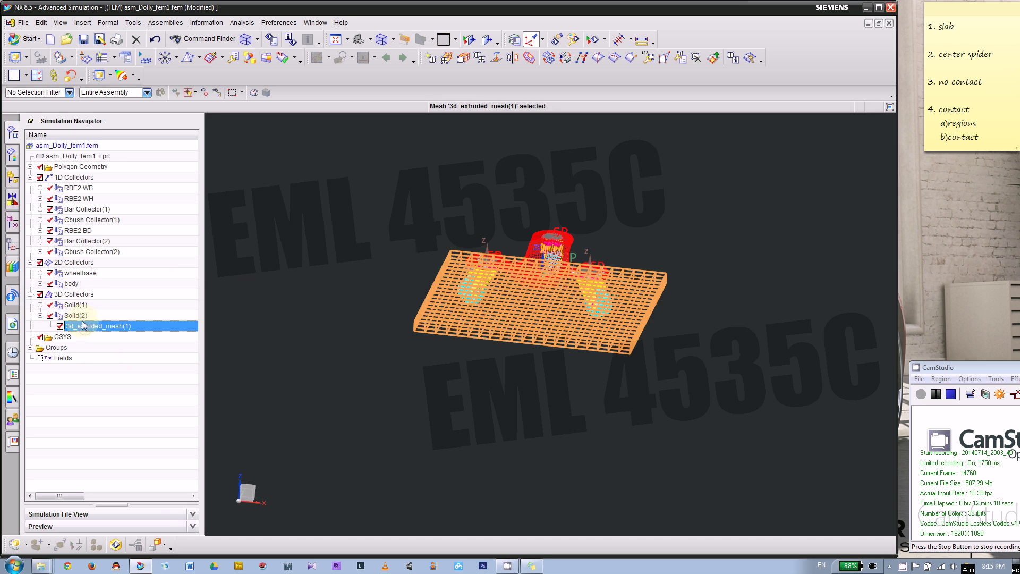
key(Up)
key(Down)
key(Up)
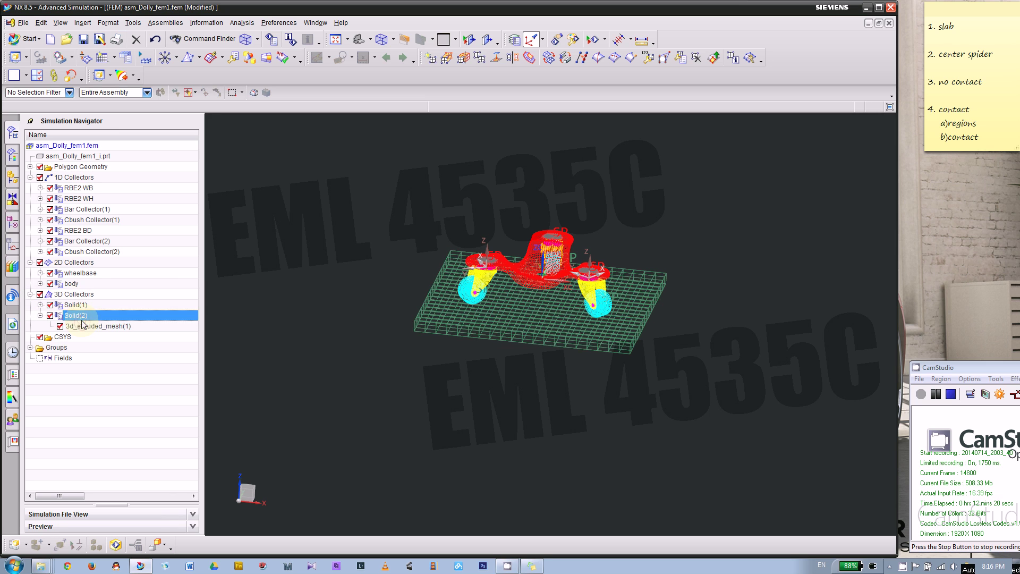
key(Down)
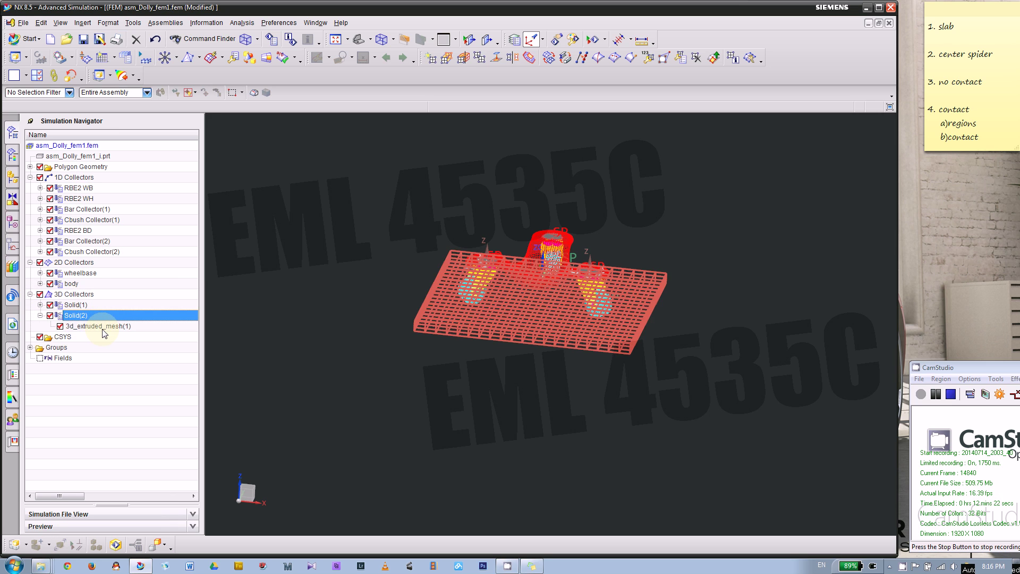
middle_drag(307, 332, 596, 322)
middle_drag(681, 277, 681, 276)
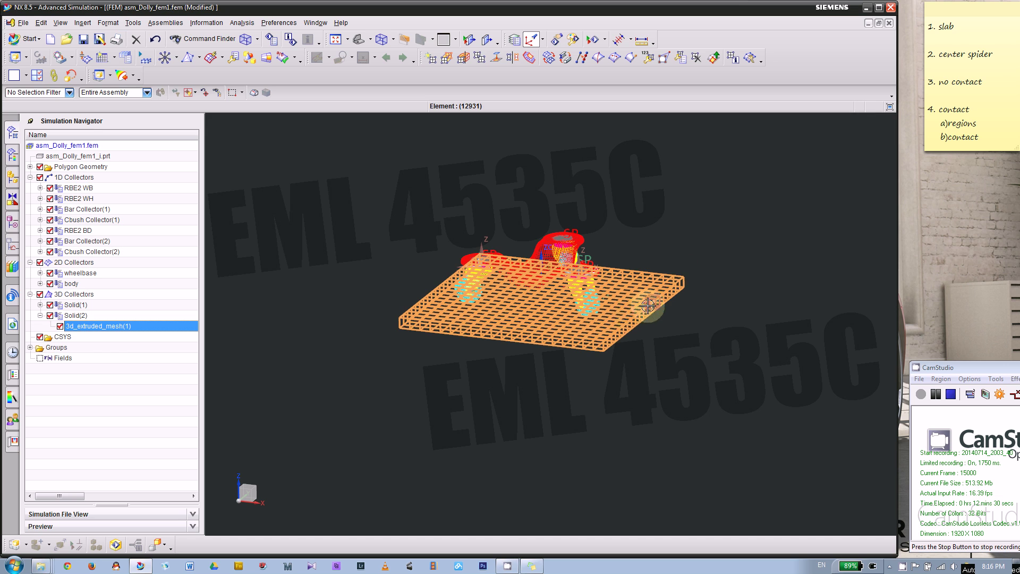
middle_drag(366, 330, 372, 343)
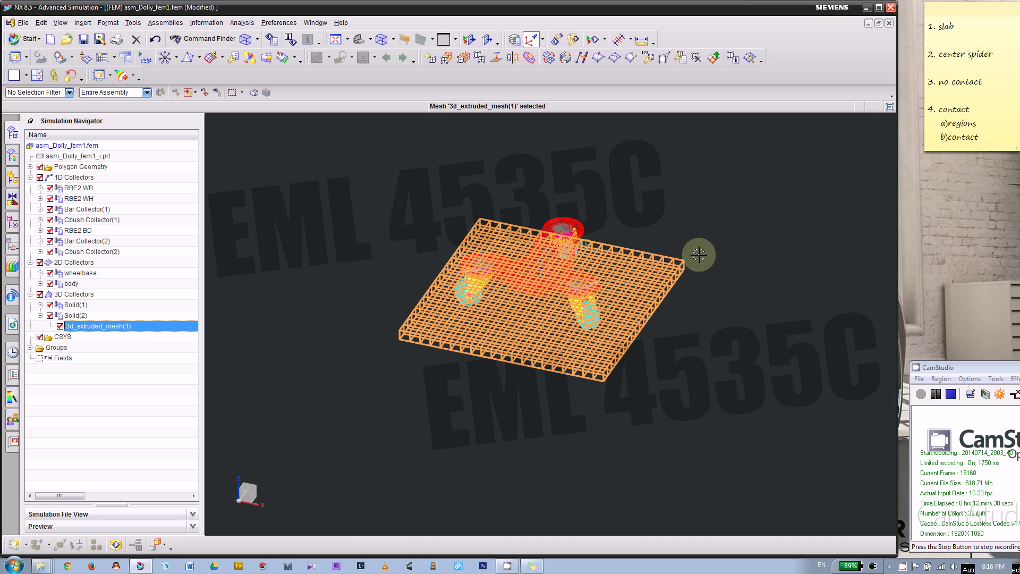
- Assign the material Steel to the PSOLID2 physical property of the slab's Solid(2) mesh collector
click(75, 316)
double_click(77, 316)
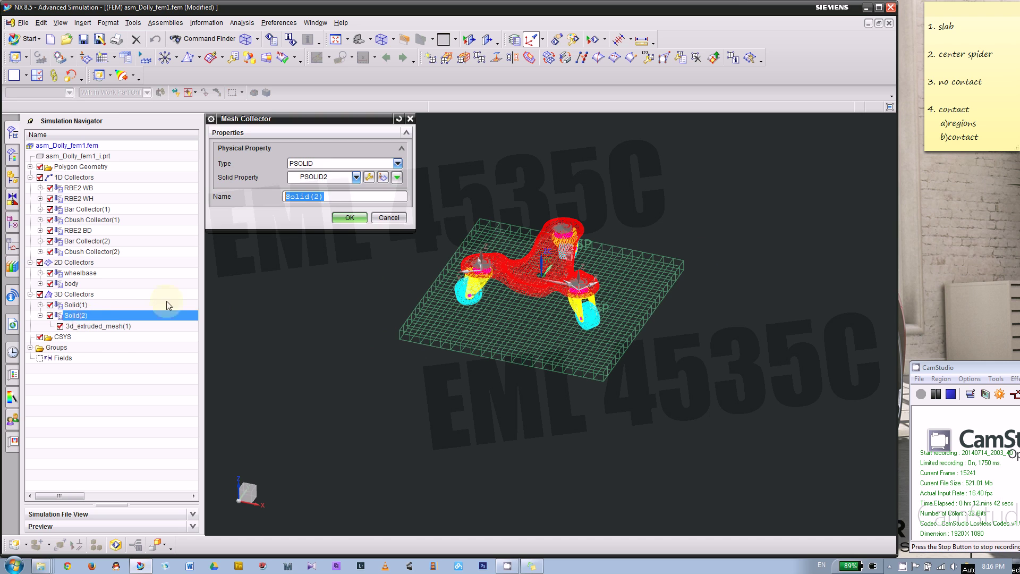
click(370, 178)
click(310, 195)
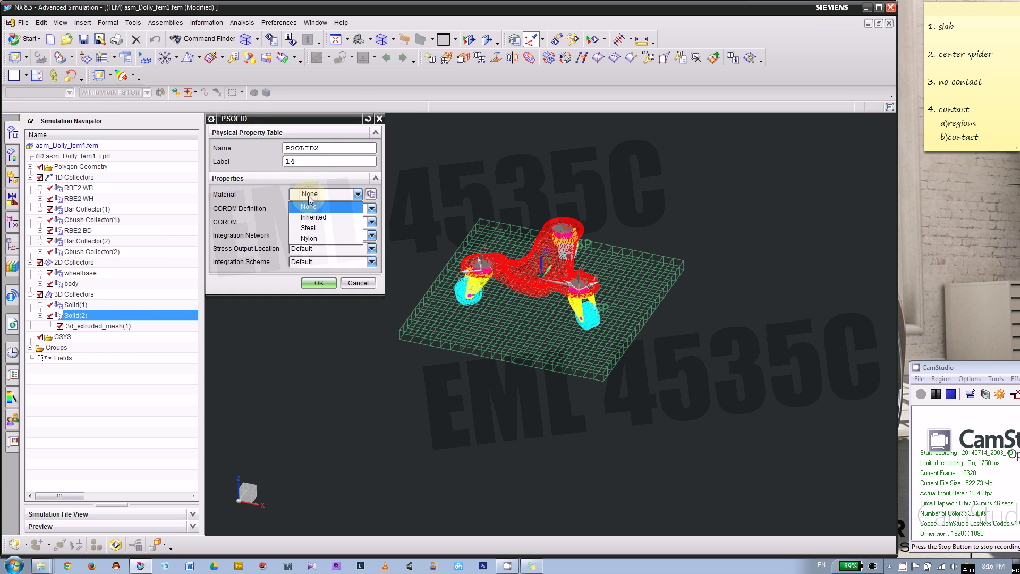
click(308, 228)
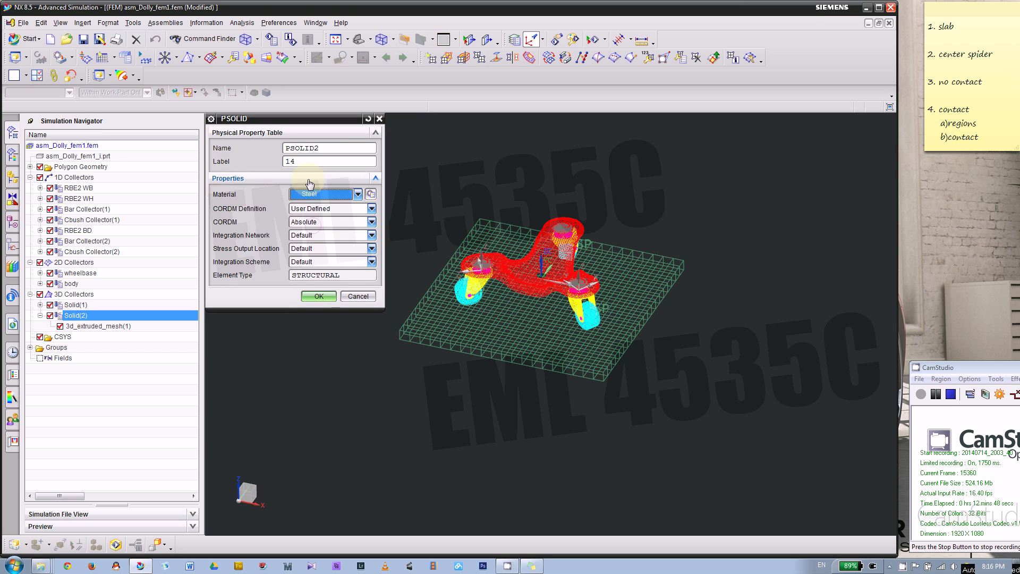
click(318, 296)
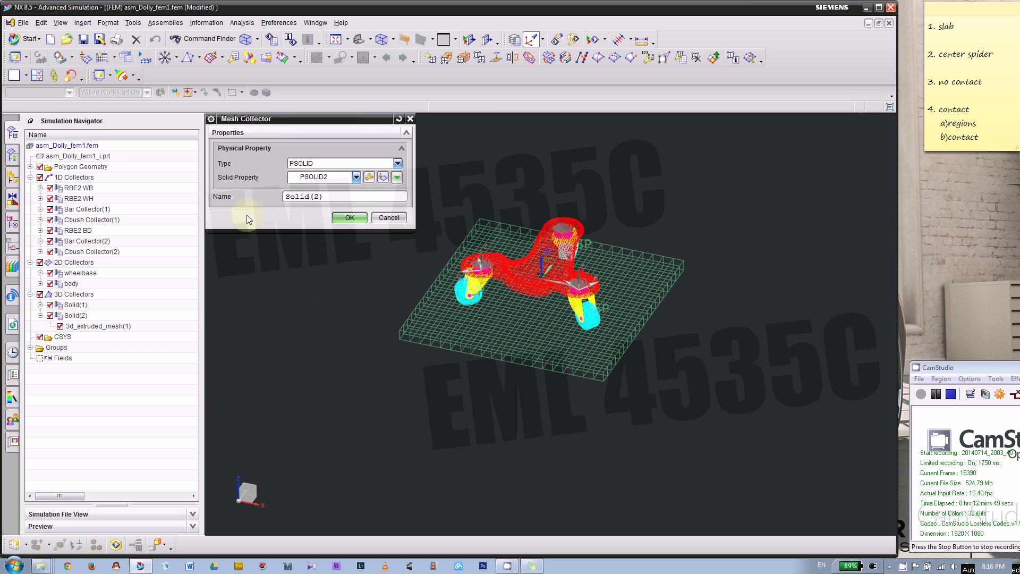
click(350, 222)
- Hide all 3D collectors and show the dolly body's central hole up close in a top view
middle_drag(330, 219, 659, 274)
middle_drag(385, 273, 377, 289)
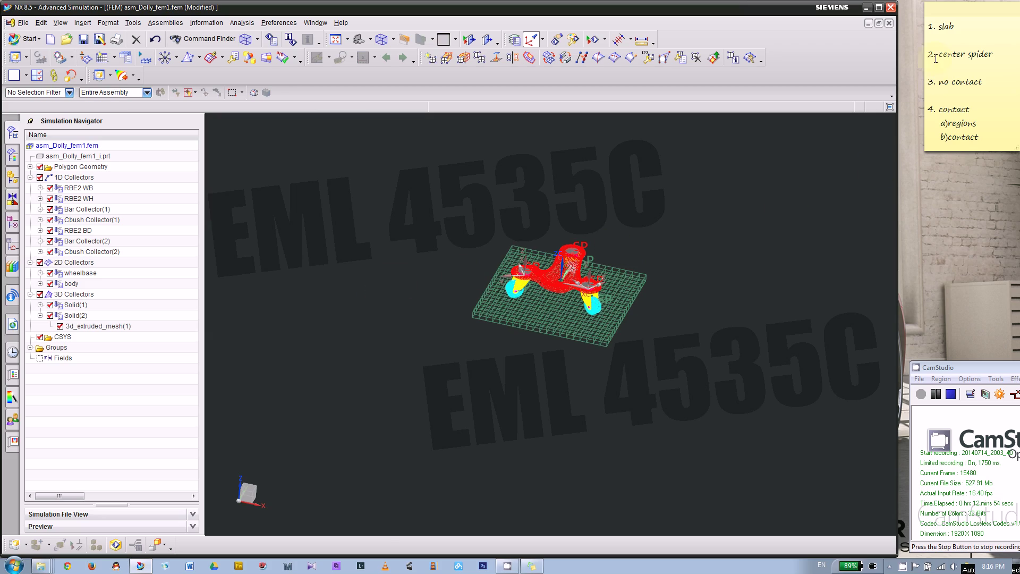
scroll(540, 289, up, 6)
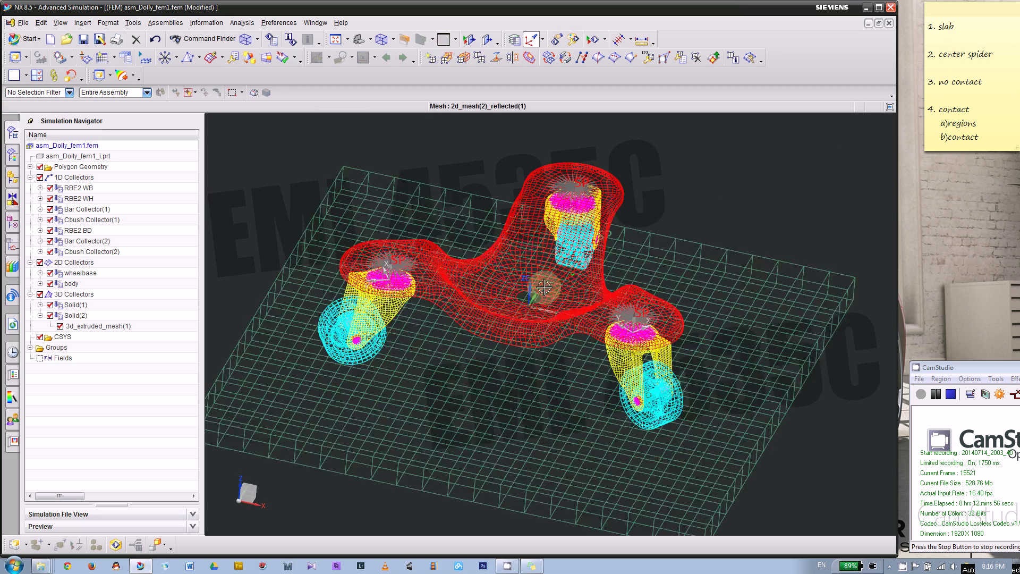
scroll(640, 226, down, 2)
scroll(641, 227, down, 3)
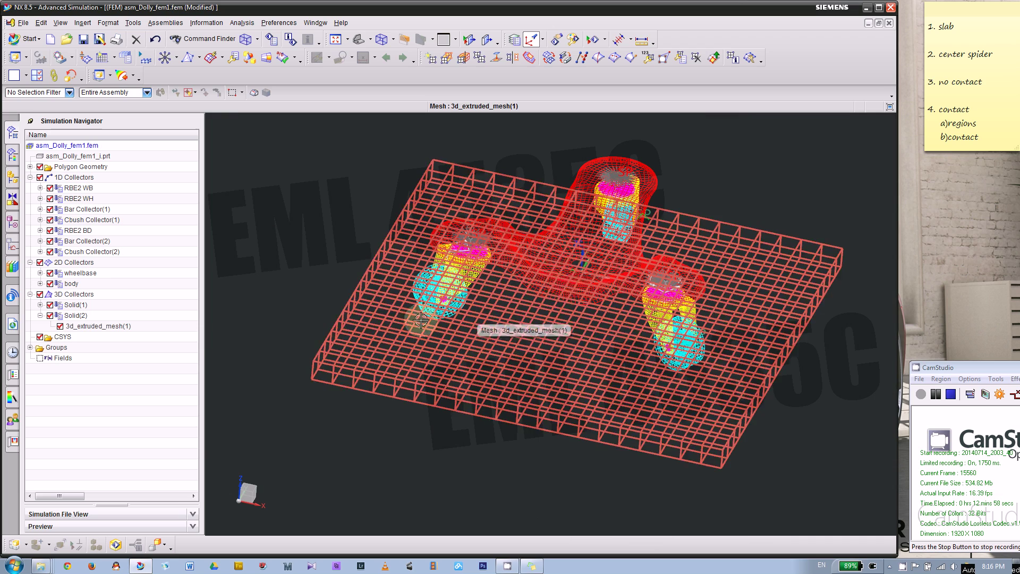
click(39, 294)
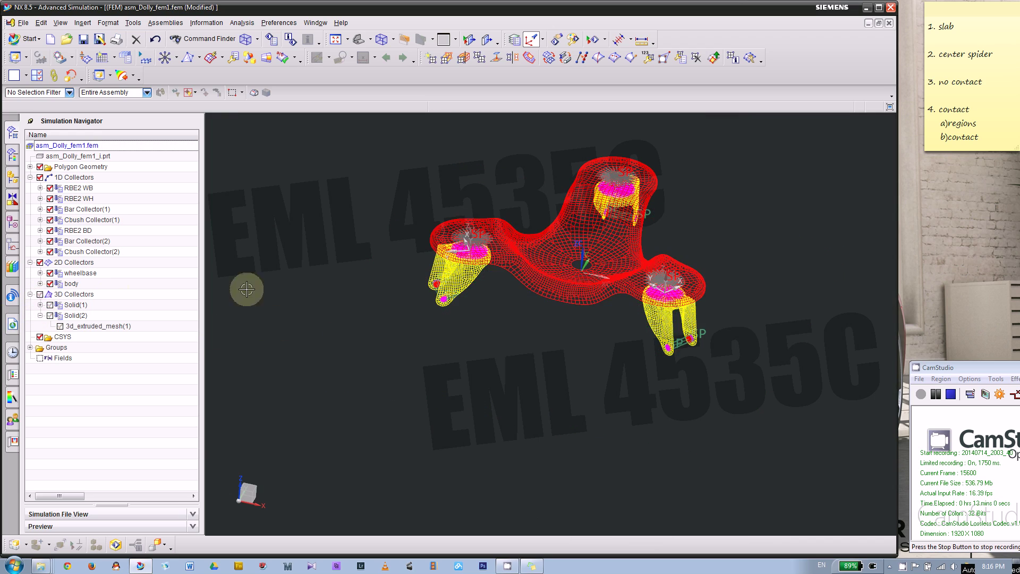
key(ctrl+alt+t)
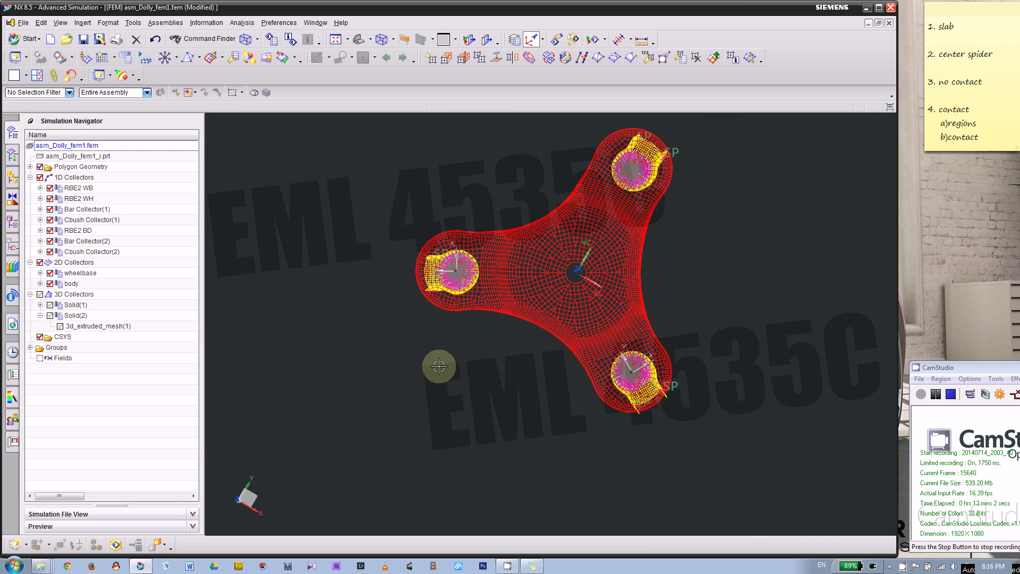
scroll(597, 276, up, 5)
scroll(597, 276, up, 5)
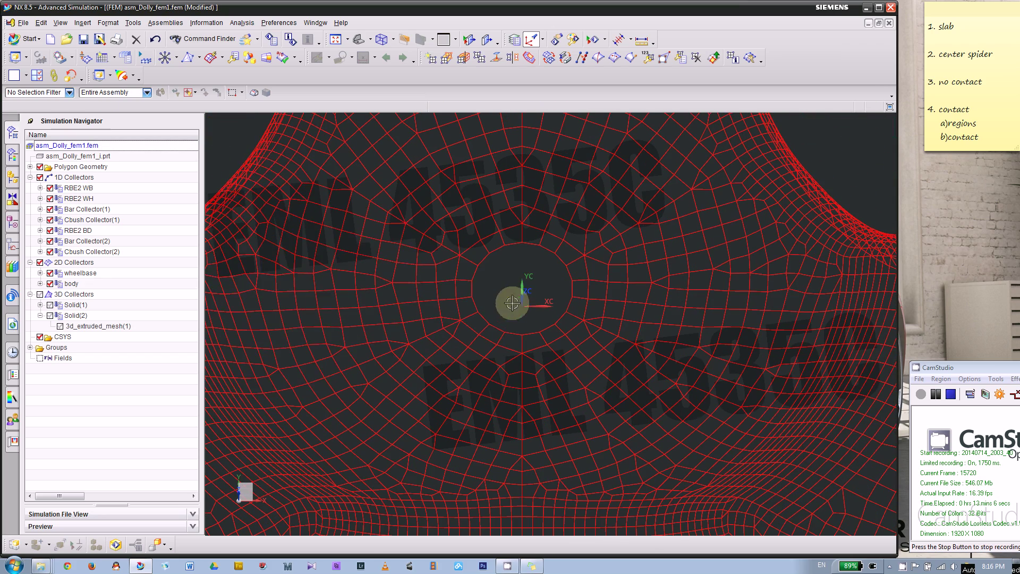
- Show the polygon geometry and create a node at the arc centre of the body's central hole edge
click(40, 167)
middle_drag(499, 216, 313, 162)
click(82, 22)
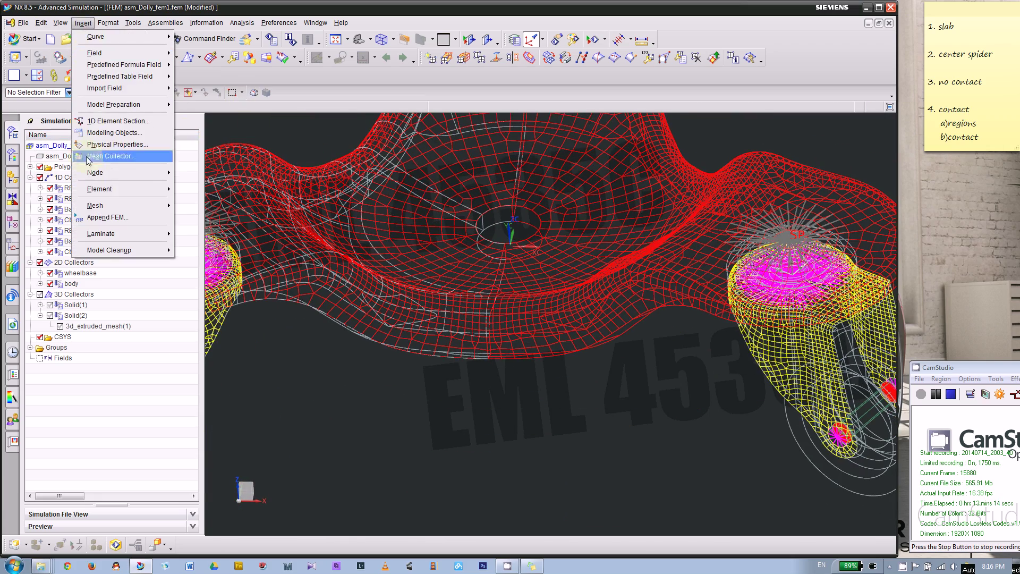
mouse_move(119, 173)
click(199, 174)
scroll(411, 174, up, 4)
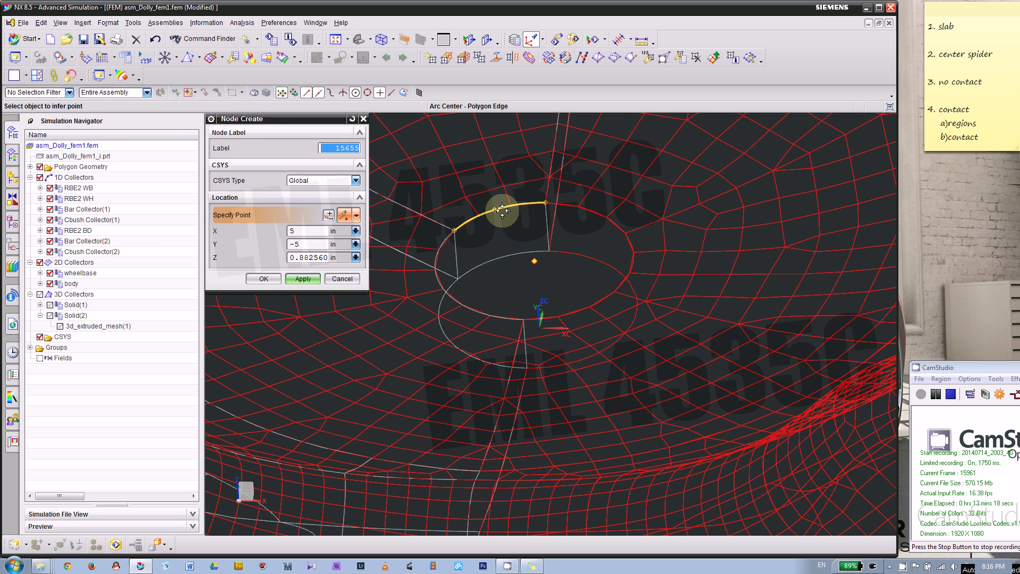
click(511, 205)
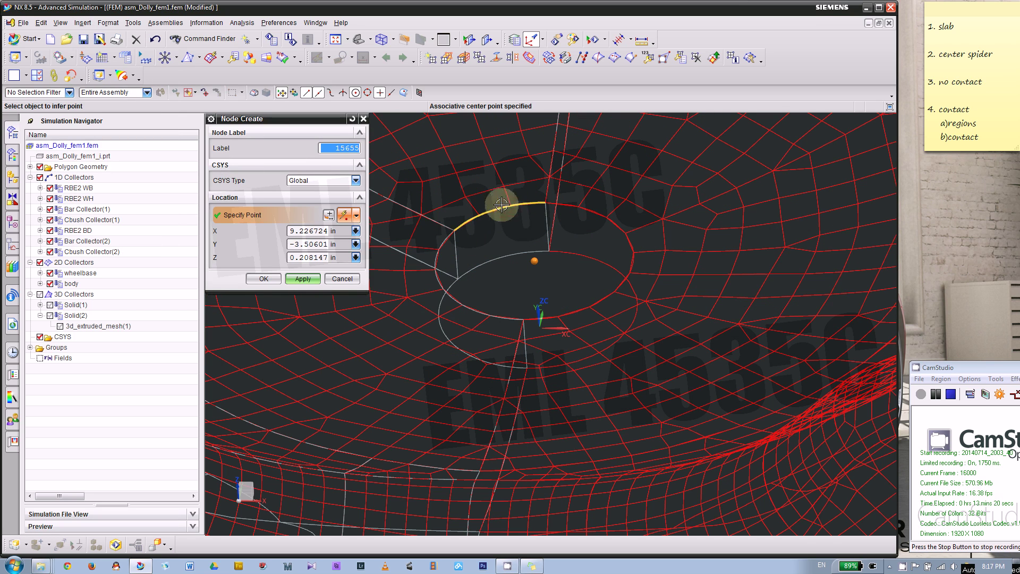
scroll(555, 207, down, 3)
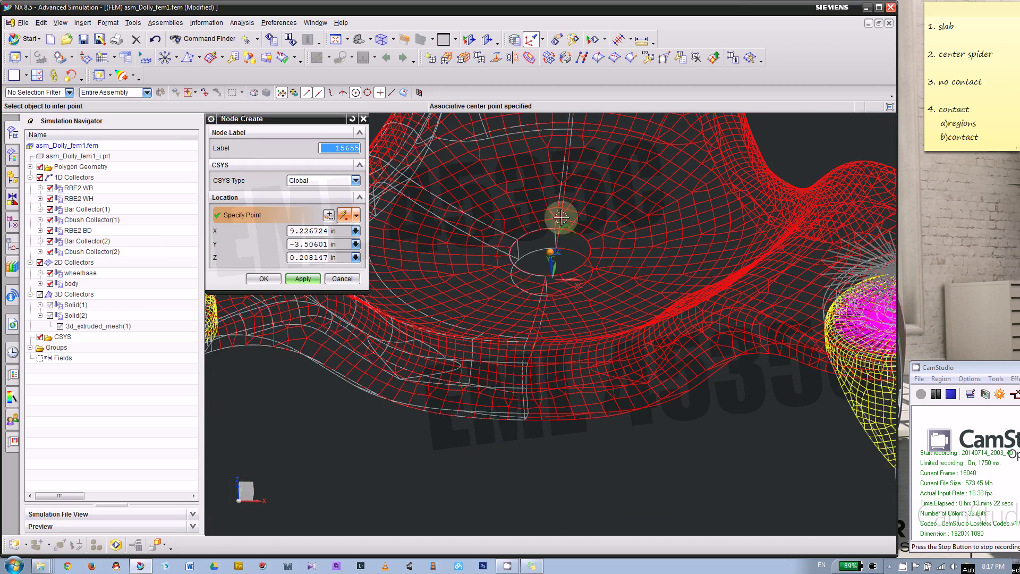
scroll(540, 236, up, 3)
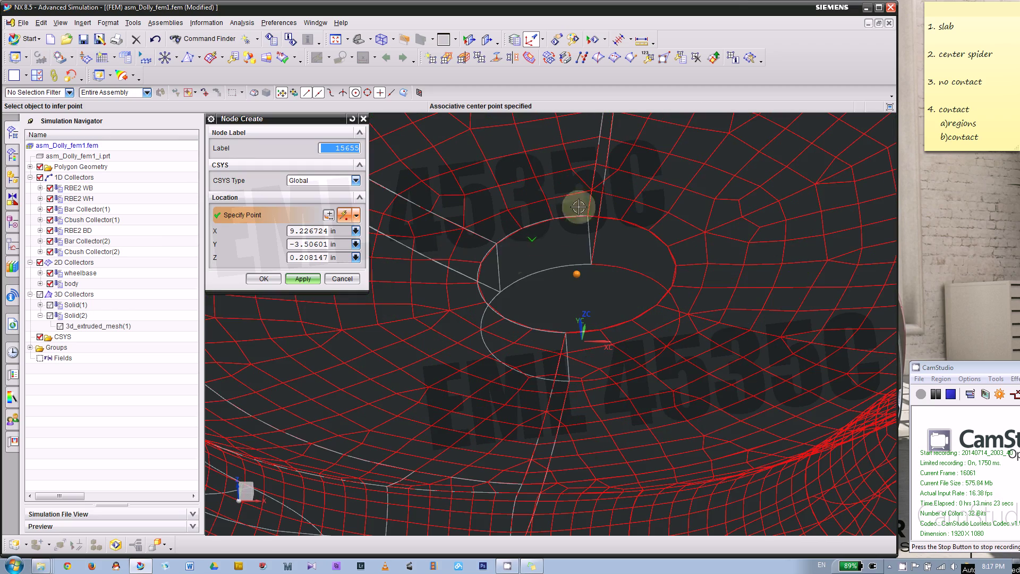
click(264, 279)
- Hide the polygon geometry so only the body mesh remains around the central hole
scroll(537, 246, down, 3)
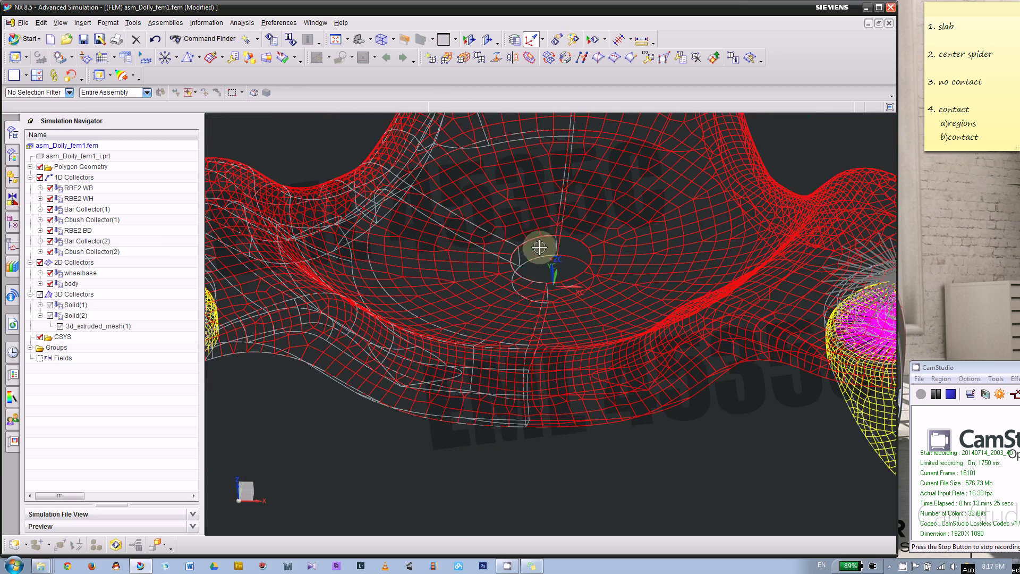
click(40, 166)
middle_drag(510, 276, 505, 428)
scroll(505, 262, up, 6)
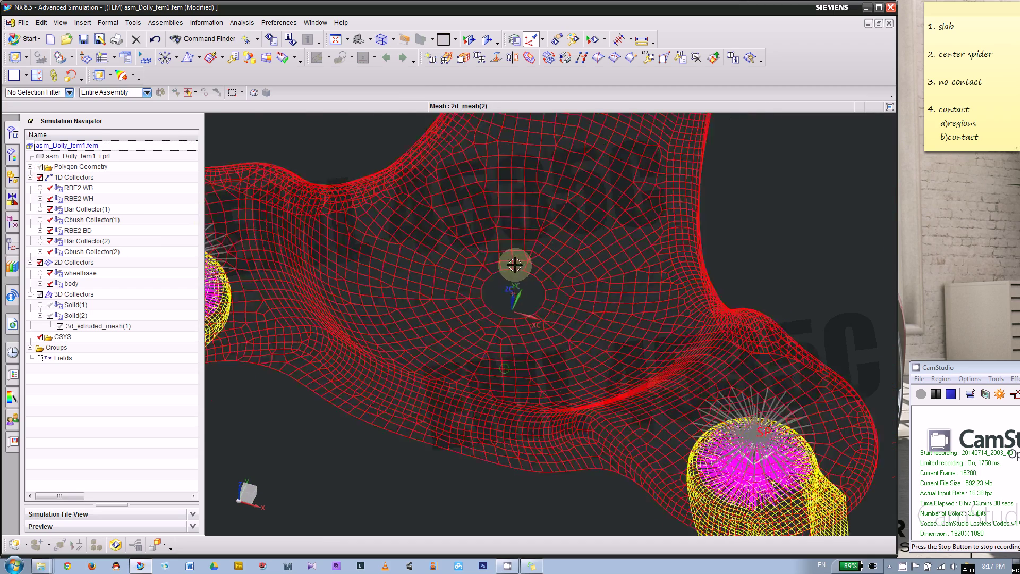
- Start a Node to Node 1D Connection from the centre node to the hole's 18 rim nodes, selected with Feature Edge Nodes
click(165, 59)
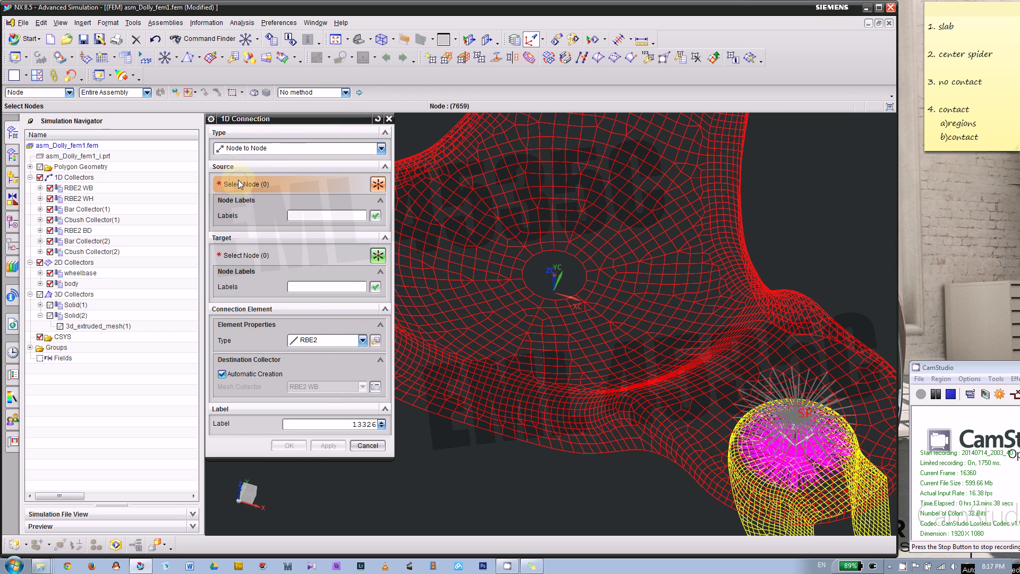
scroll(561, 313, up, 5)
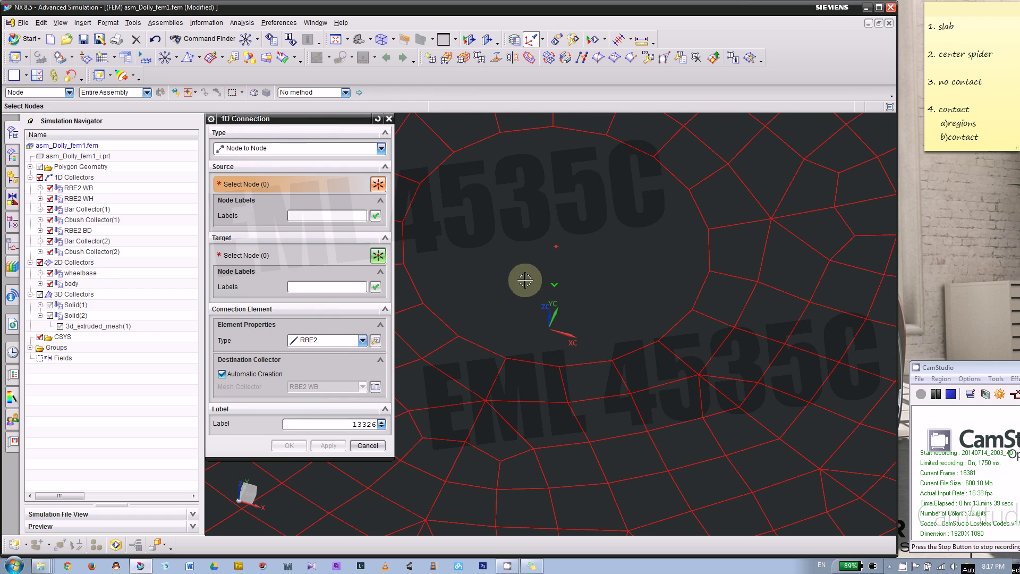
click(558, 247)
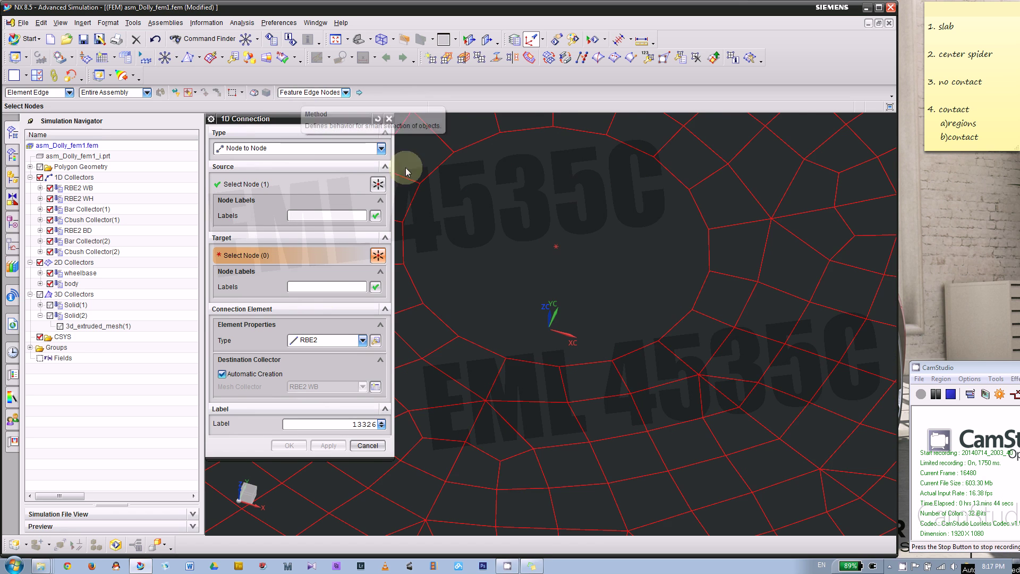
scroll(600, 265, down, 2)
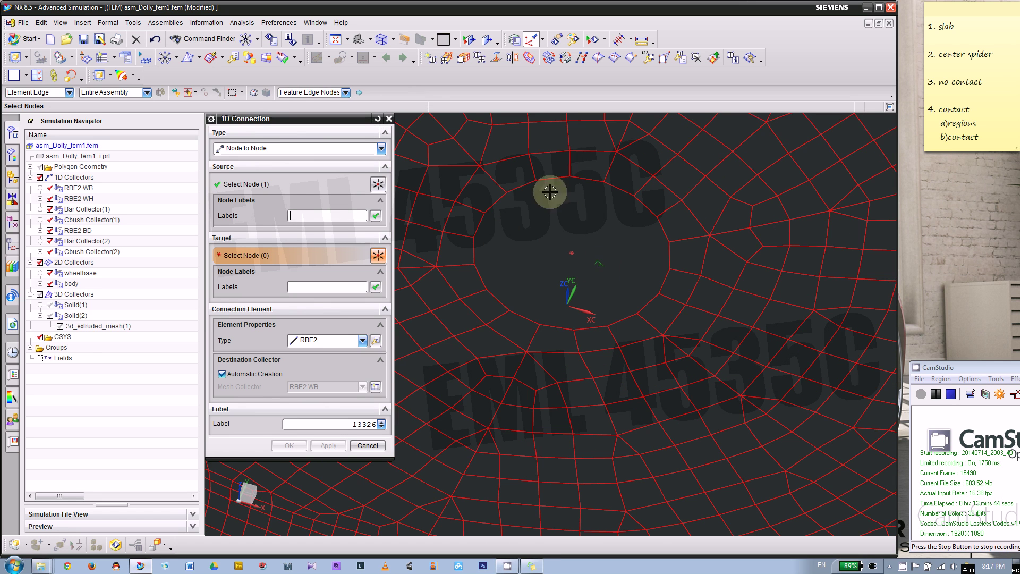
click(521, 186)
scroll(611, 239, down, 1)
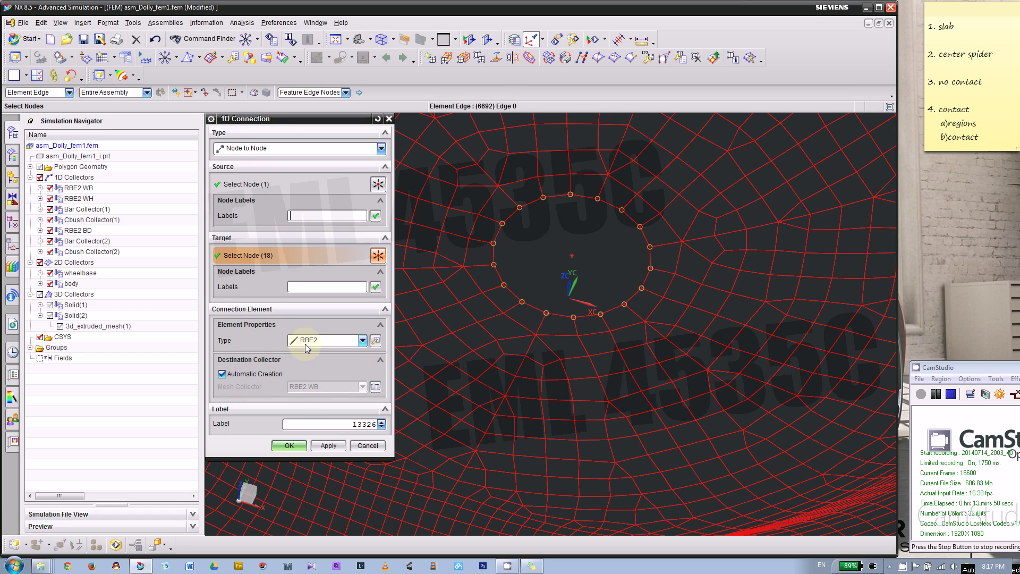
- Turn off automatic collector creation and create the central hole's RBE2 spider in the RBE2 BD mesh collector
click(229, 377)
click(300, 389)
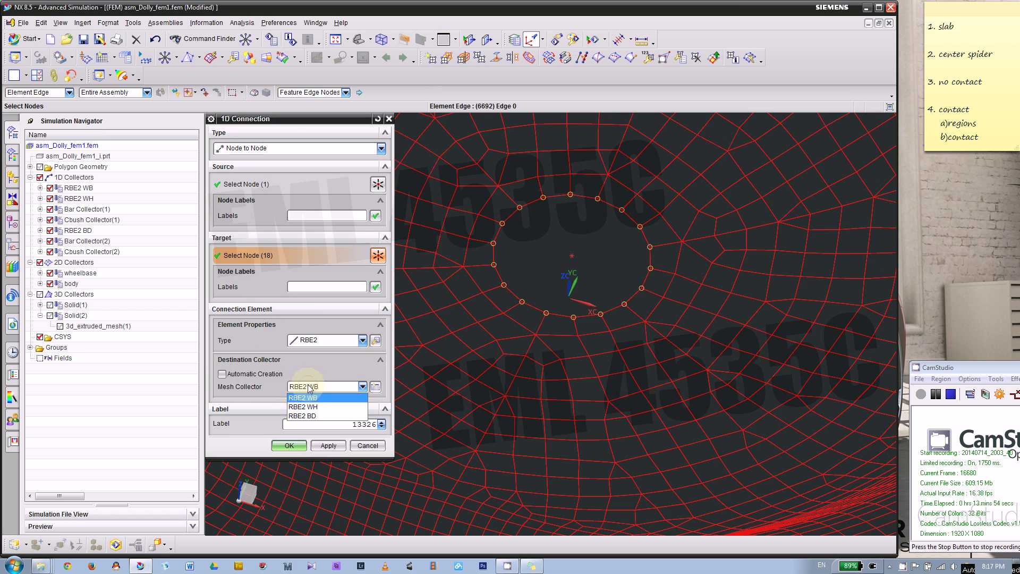
click(315, 416)
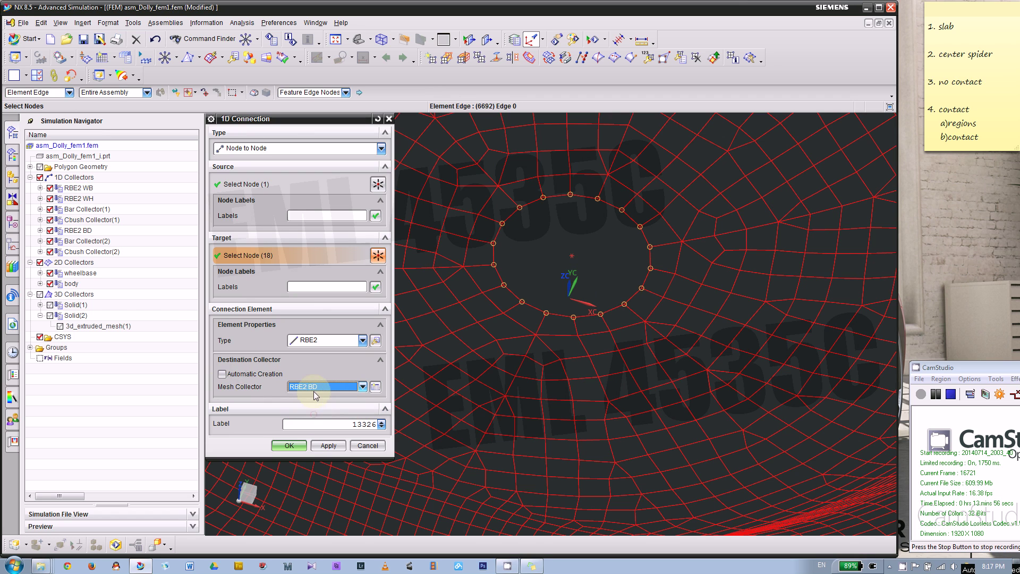
click(289, 448)
middle_drag(425, 314, 382, 418)
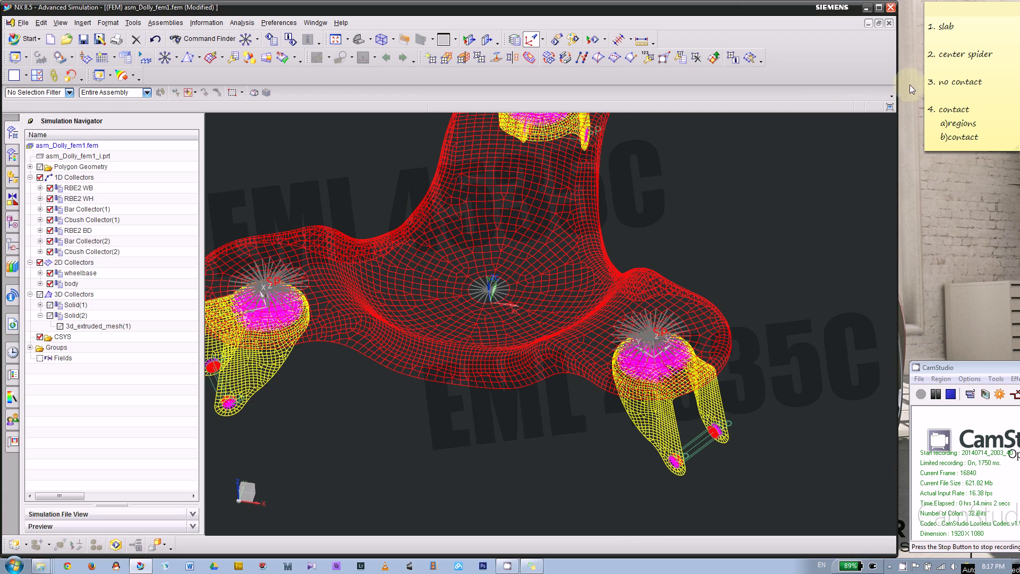
scroll(657, 244, down, 3)
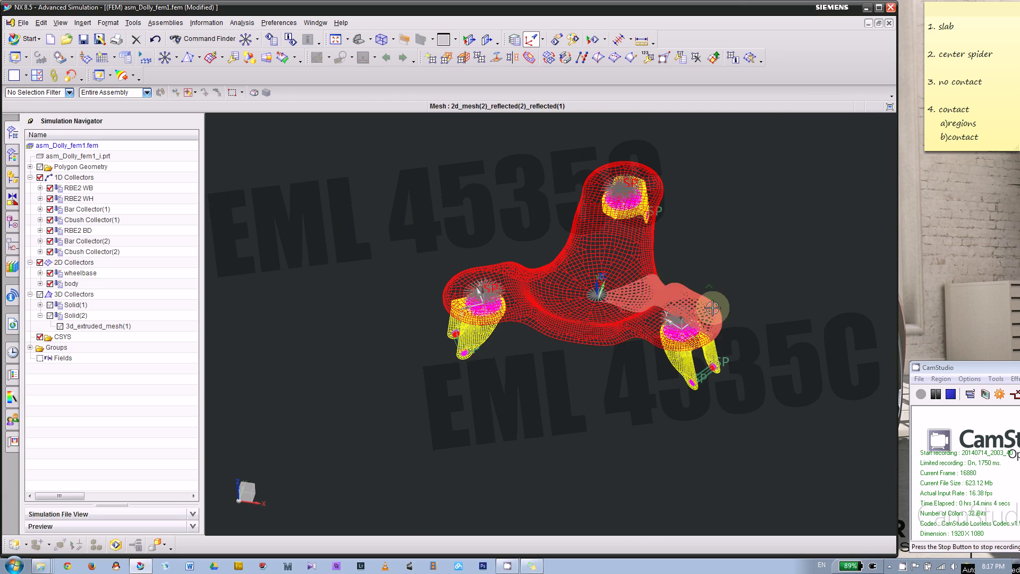
- Show all 3D collectors again and switch to the simulation file asm_Dolly_sim1.sim
click(39, 294)
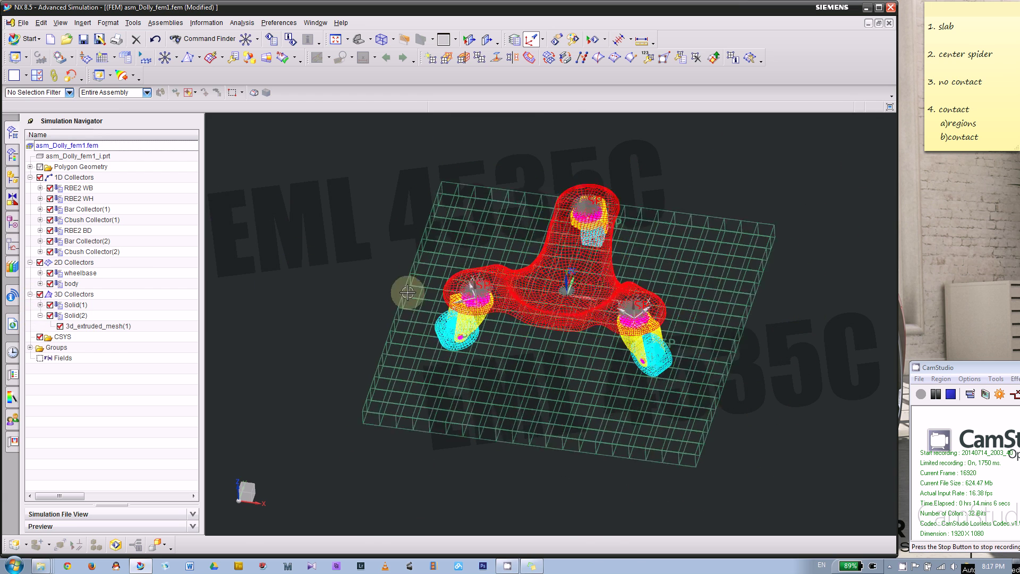
mouse_move(324, 275)
middle_down()
mouse_move(330, 257)
mouse_move(324, 275)
middle_up()
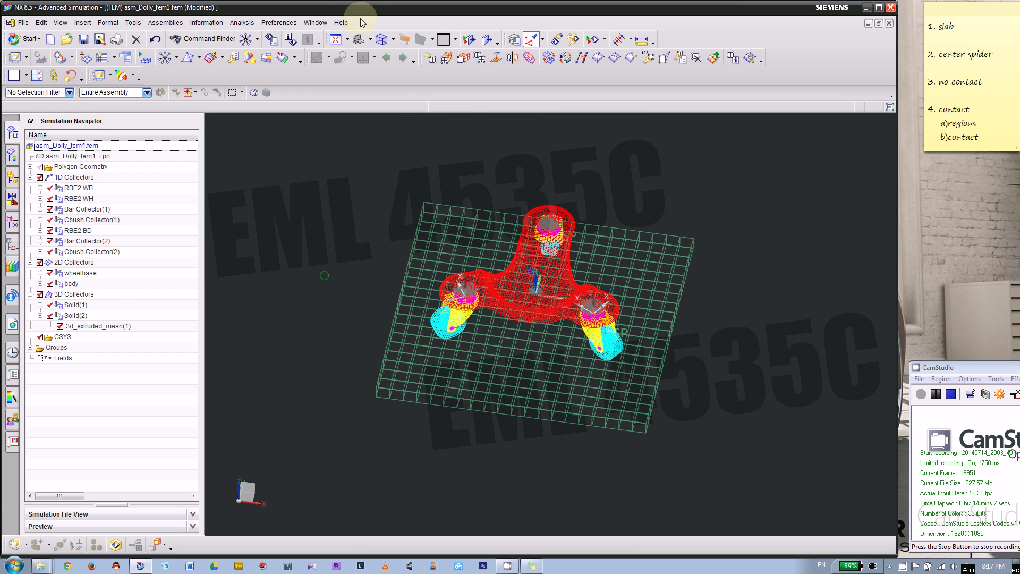
click(318, 23)
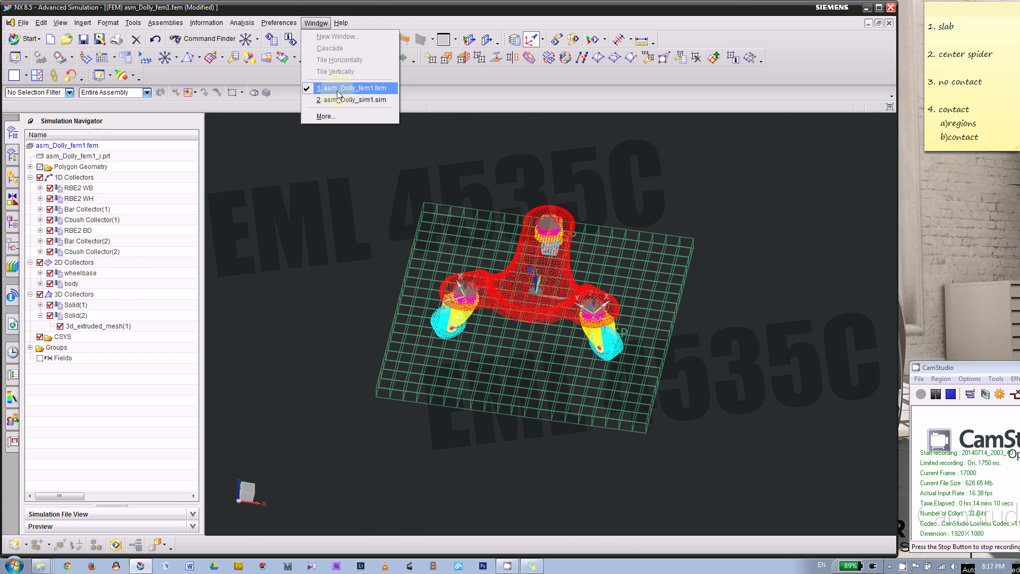
click(354, 100)
scroll(490, 242, down, 2)
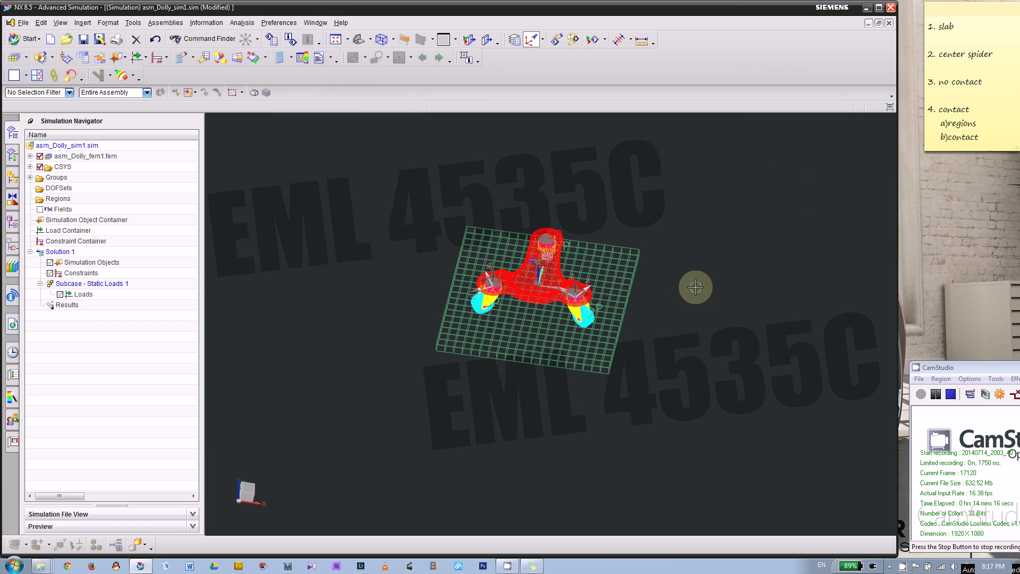
middle_drag(696, 287, 417, 310)
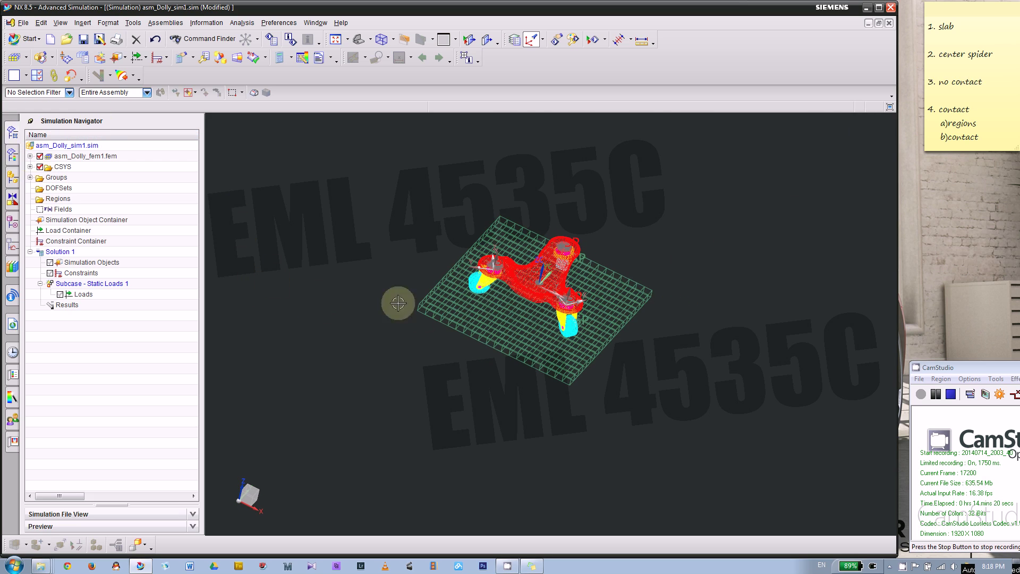
middle_drag(398, 301, 398, 334)
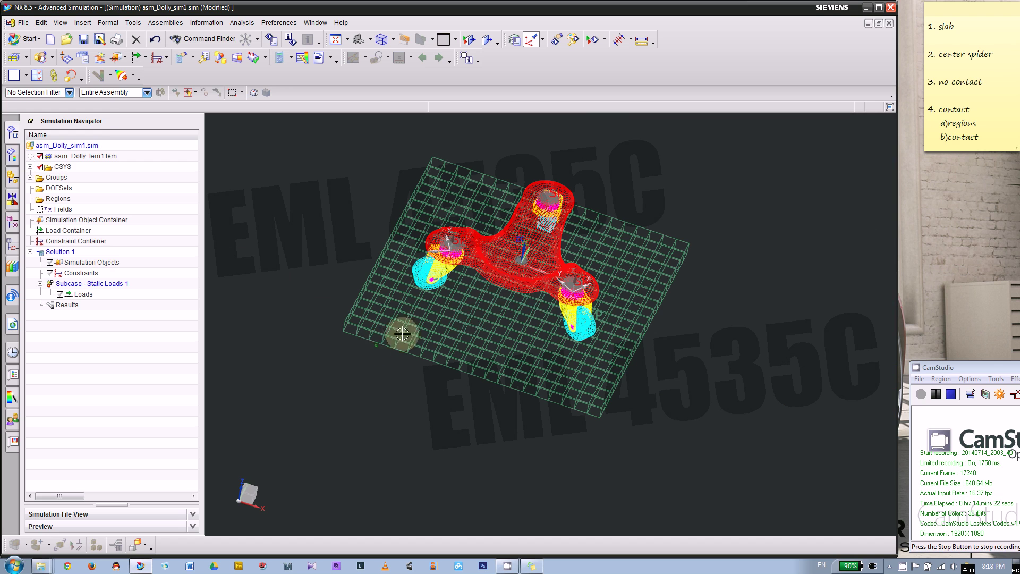
- Hide the slab's Solid(2) collector within asm_Dolly_fem1.fem, leaving the wheels and body shown
click(31, 156)
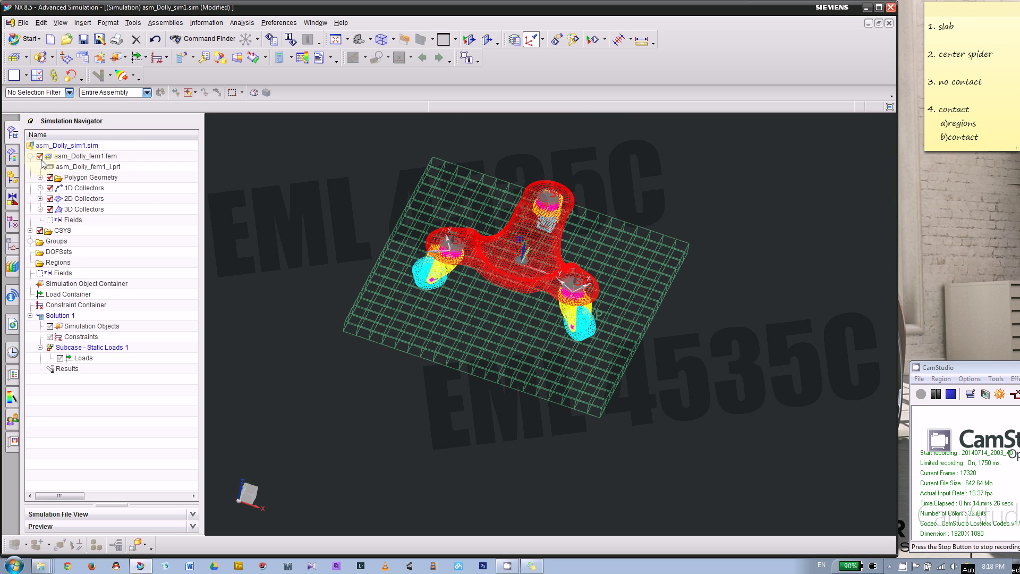
click(40, 209)
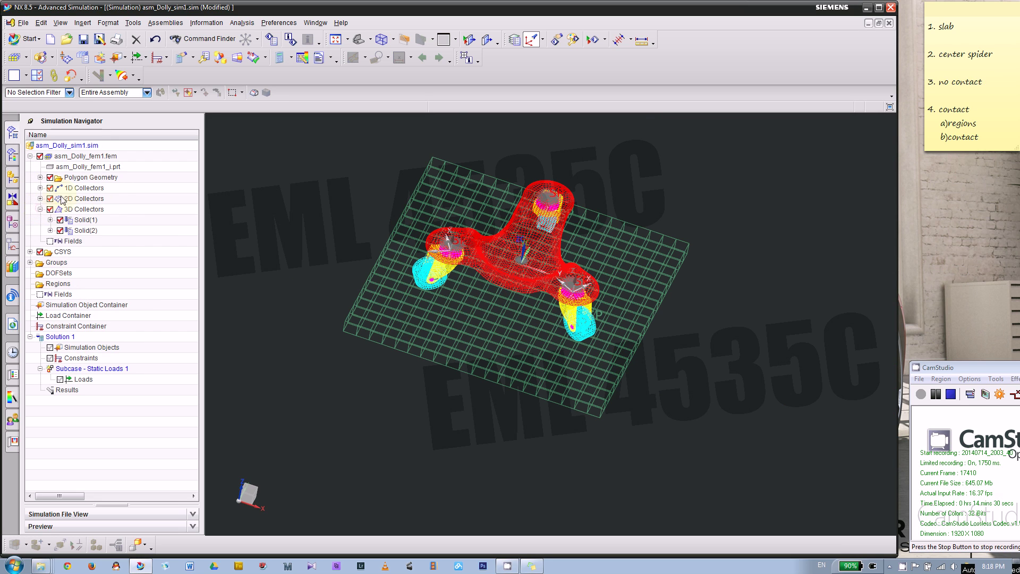
click(60, 231)
middle_drag(325, 311, 487, 180)
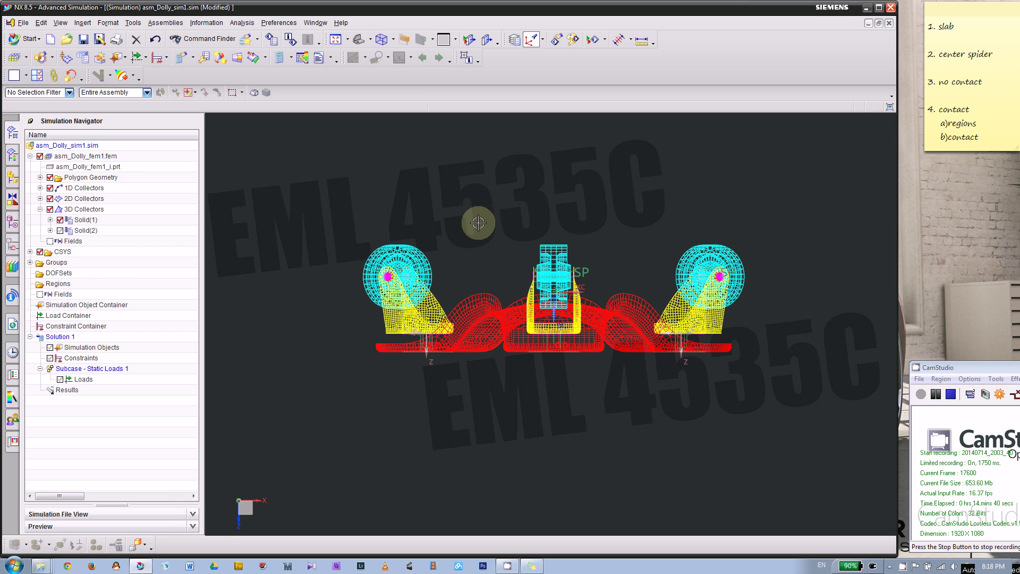
click(166, 57)
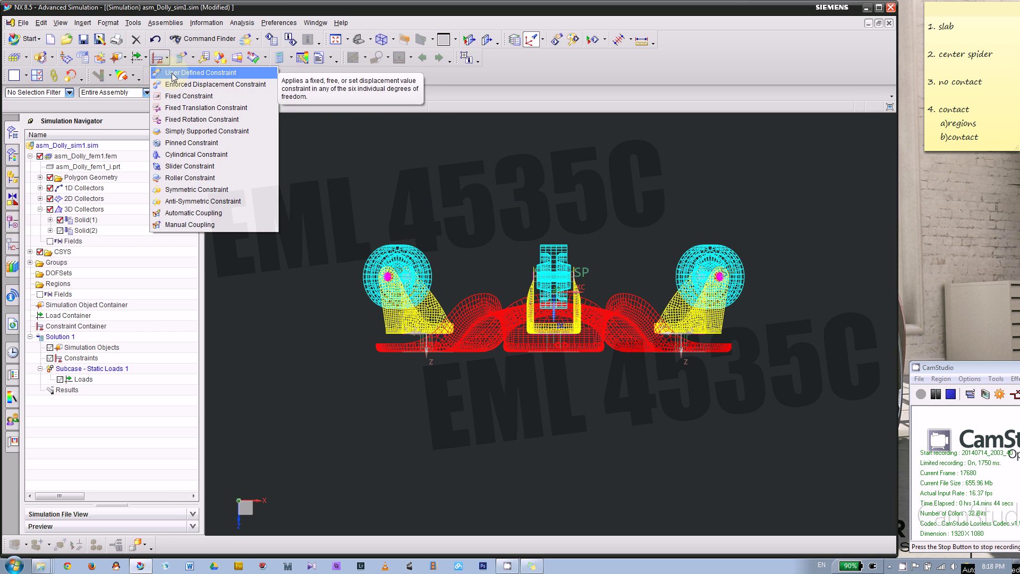
click(193, 57)
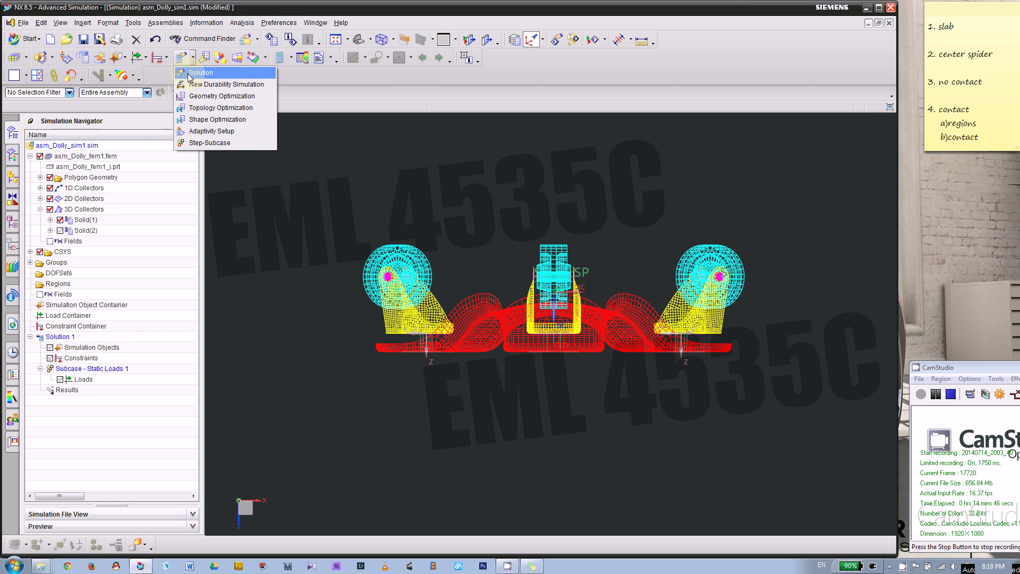
click(167, 57)
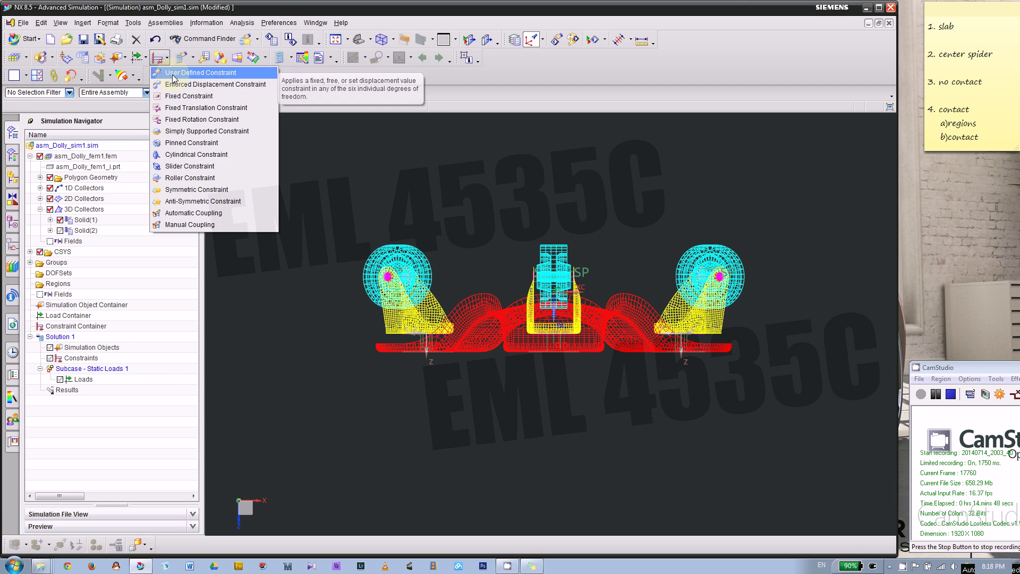
click(173, 74)
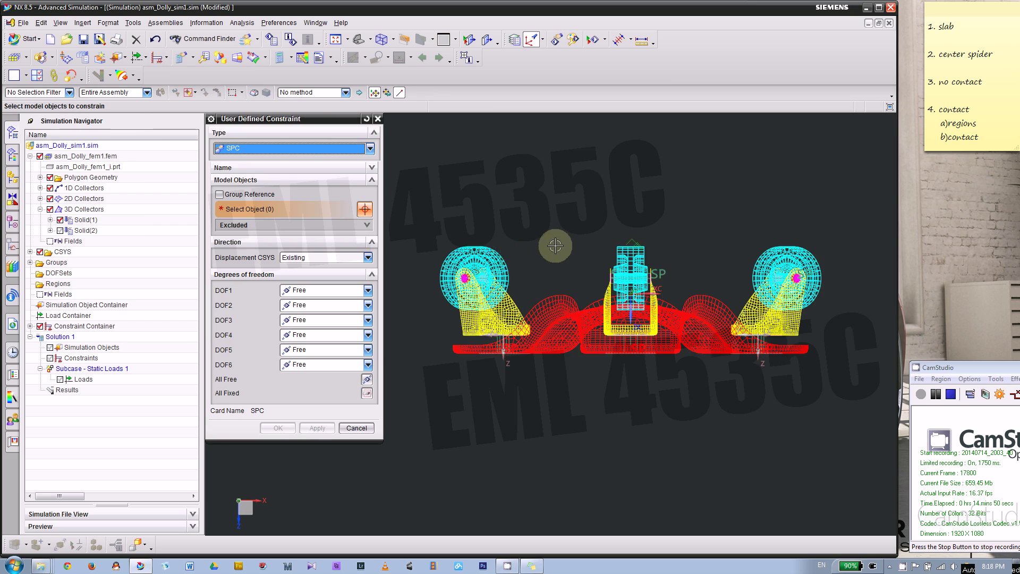
scroll(424, 242, up, 2)
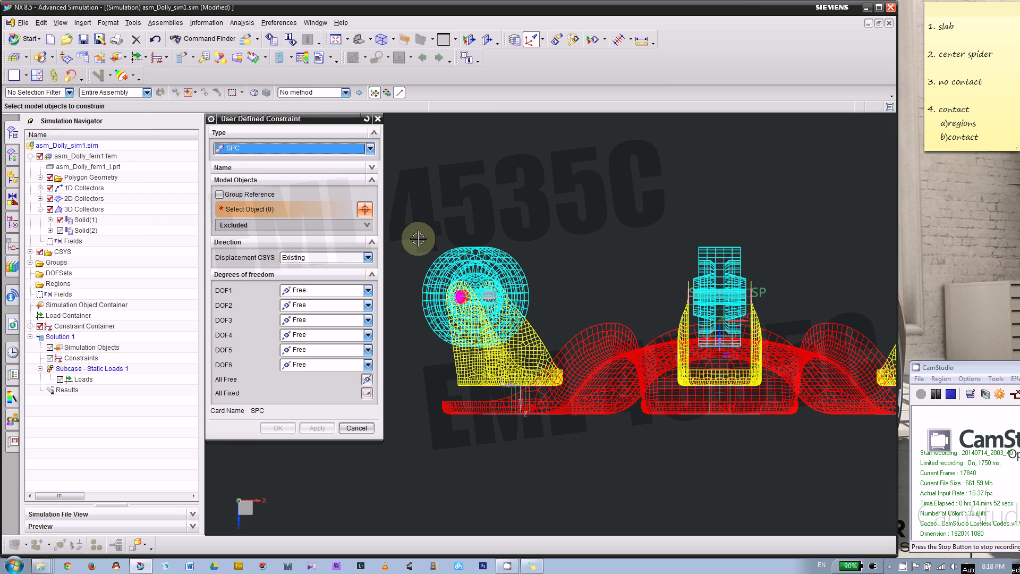
scroll(479, 236, up, 3)
scroll(584, 239, down, 2)
scroll(541, 234, up, 2)
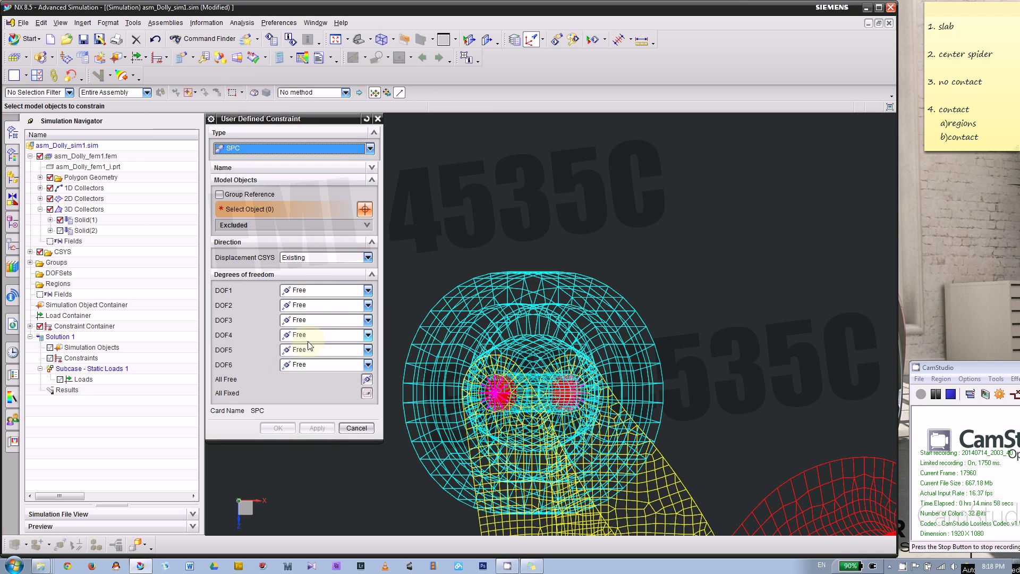
scroll(637, 263, up, 3)
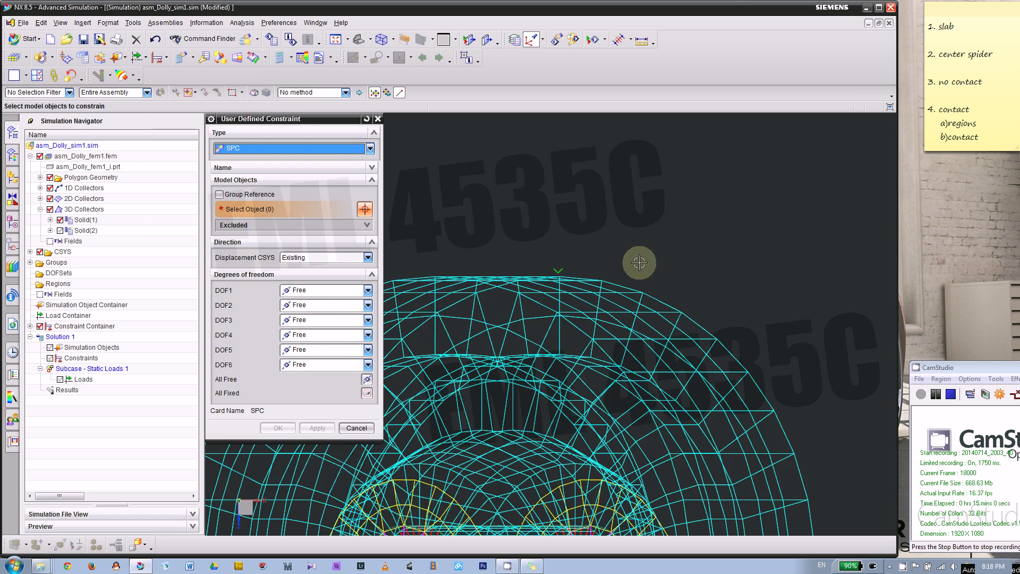
scroll(579, 255, down, 2)
scroll(478, 285, up, 4)
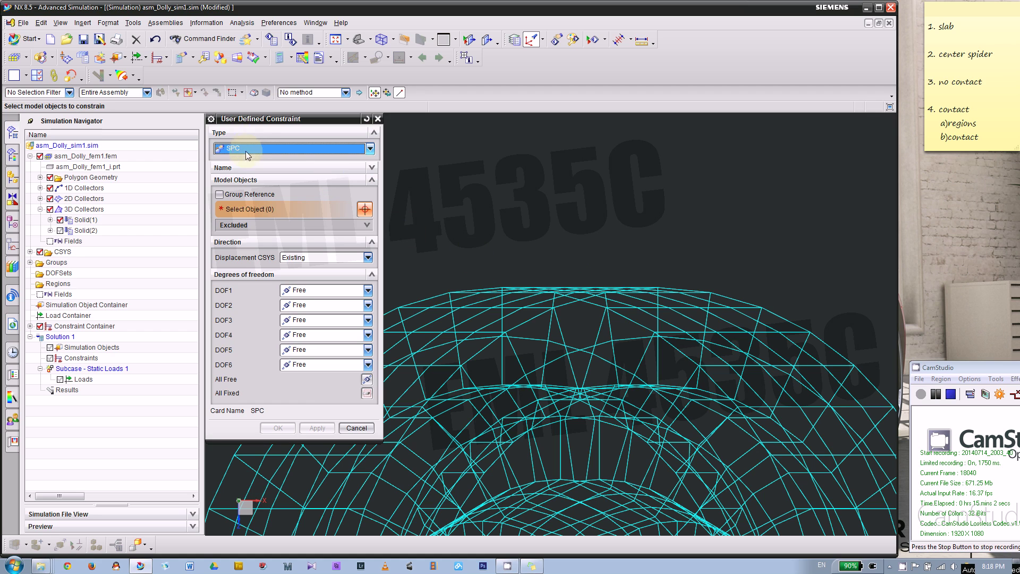
click(367, 393)
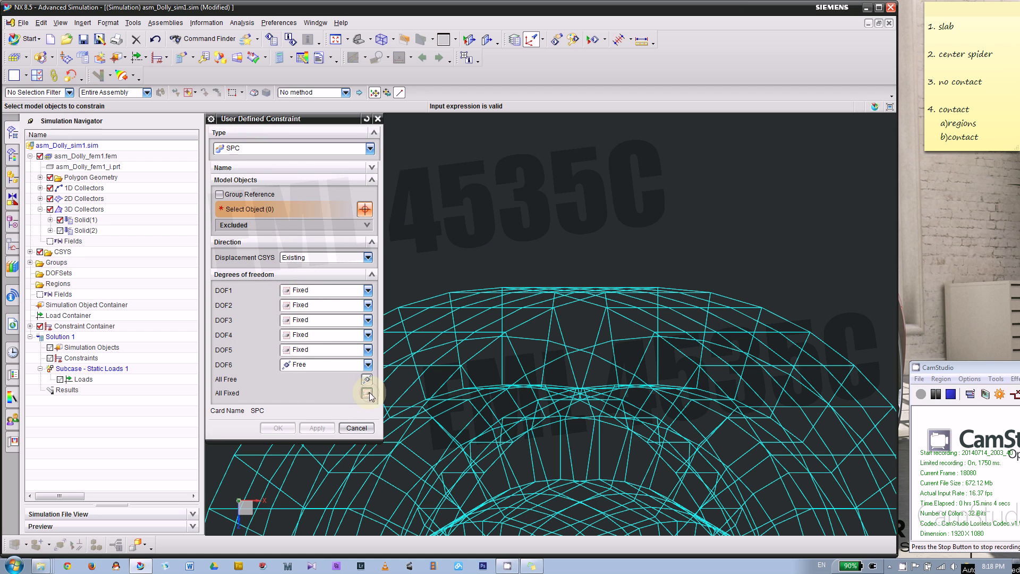
click(304, 337)
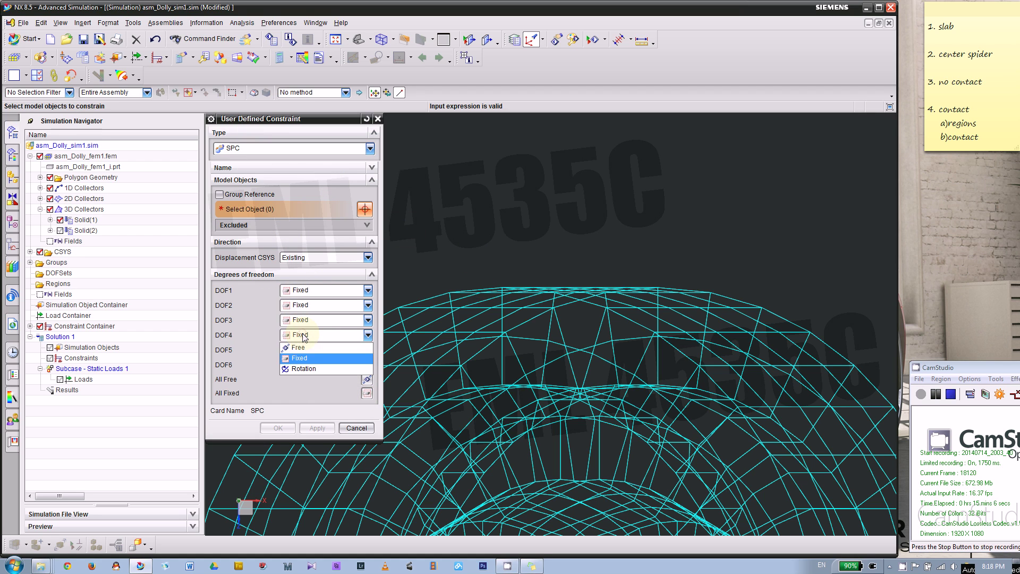
click(298, 347)
click(305, 349)
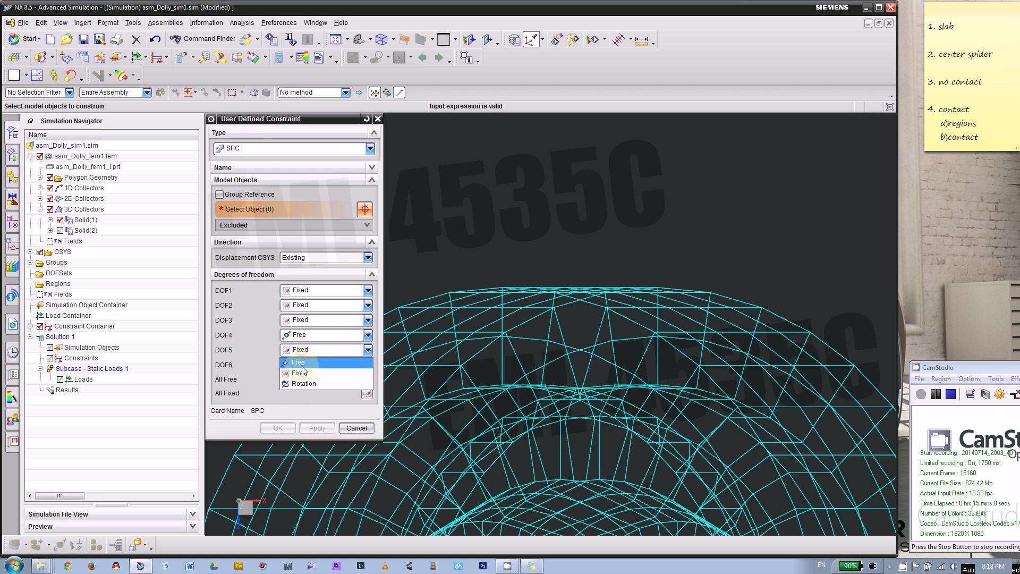
click(298, 362)
click(307, 366)
click(301, 377)
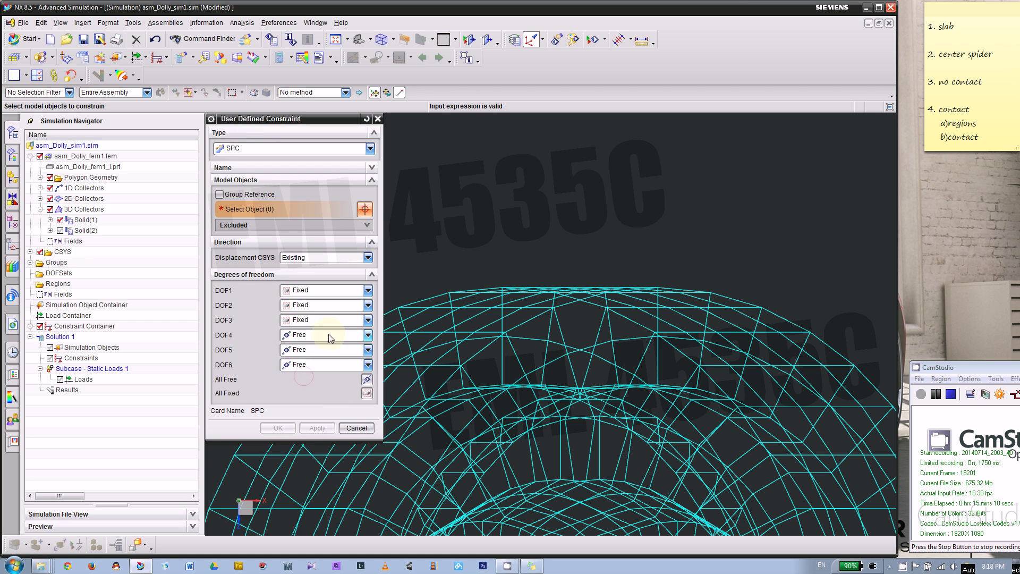
middle_drag(478, 280, 528, 267)
middle_drag(512, 232, 597, 214)
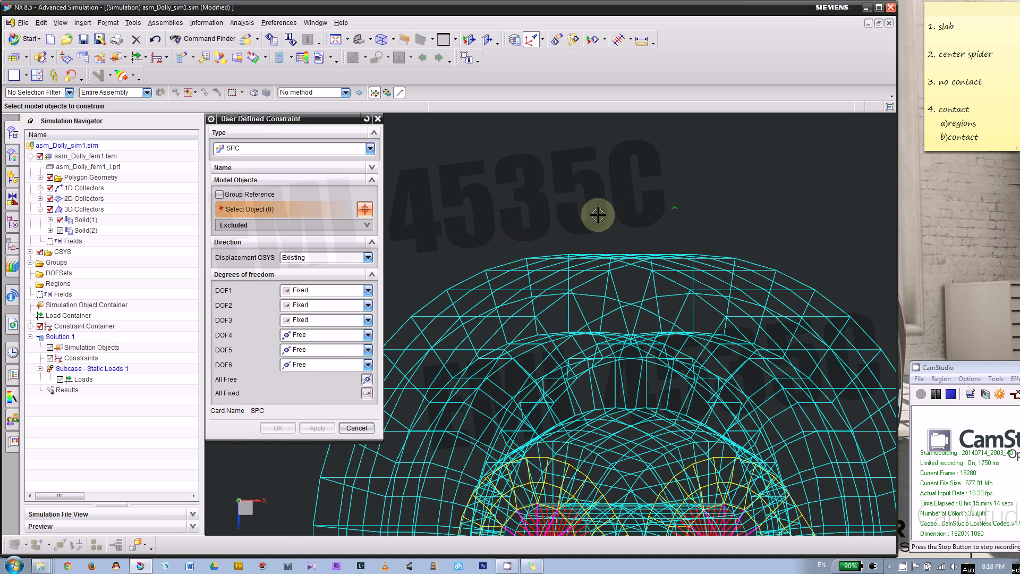
scroll(500, 211, up, 2)
drag(489, 211, 789, 277)
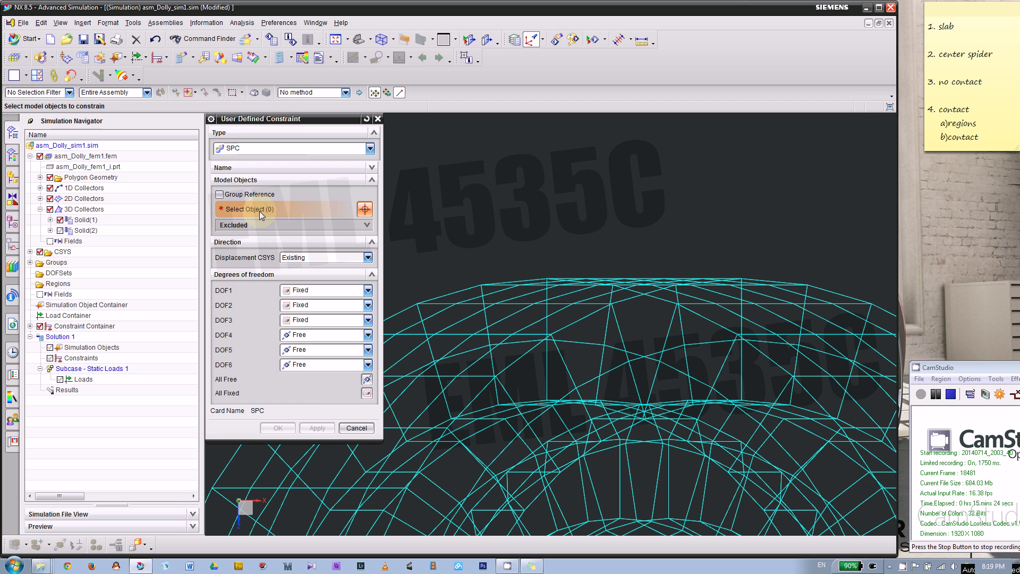
scroll(508, 209, down, 5)
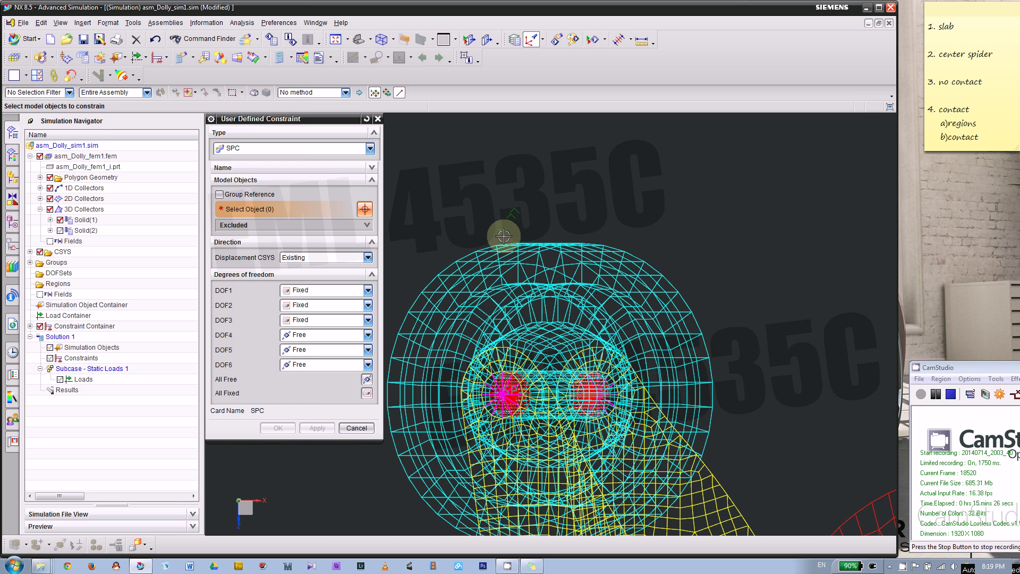
drag(466, 200, 691, 276)
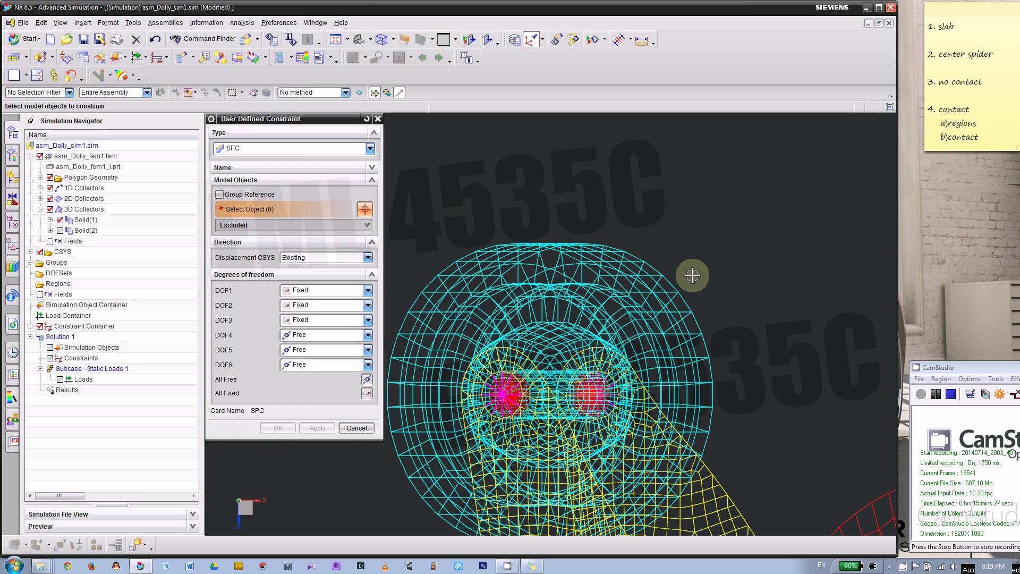
click(354, 429)
- Set the node marker type to Asterisk in the Model Display preferences and apply it to the mesh
click(279, 22)
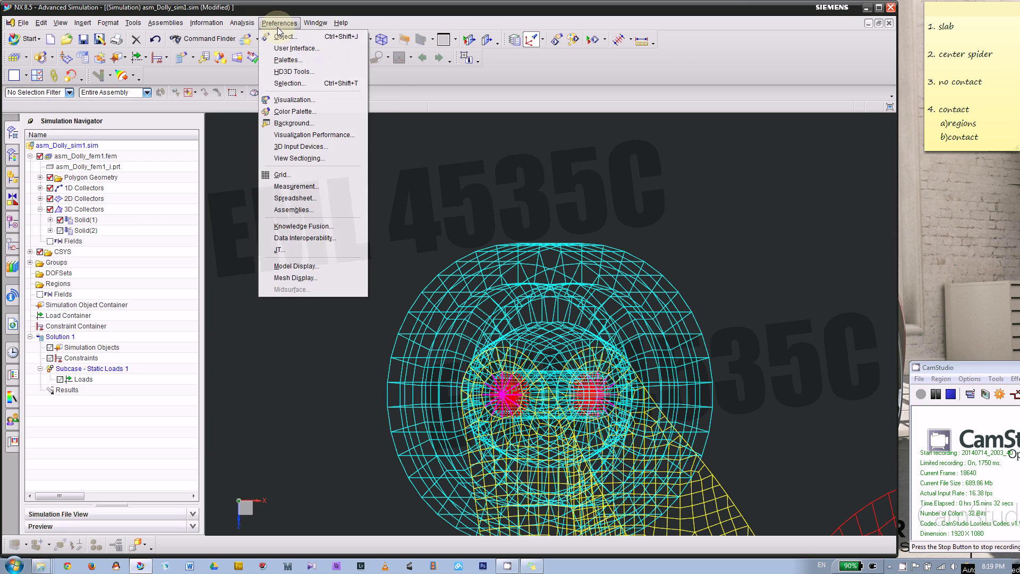
click(300, 266)
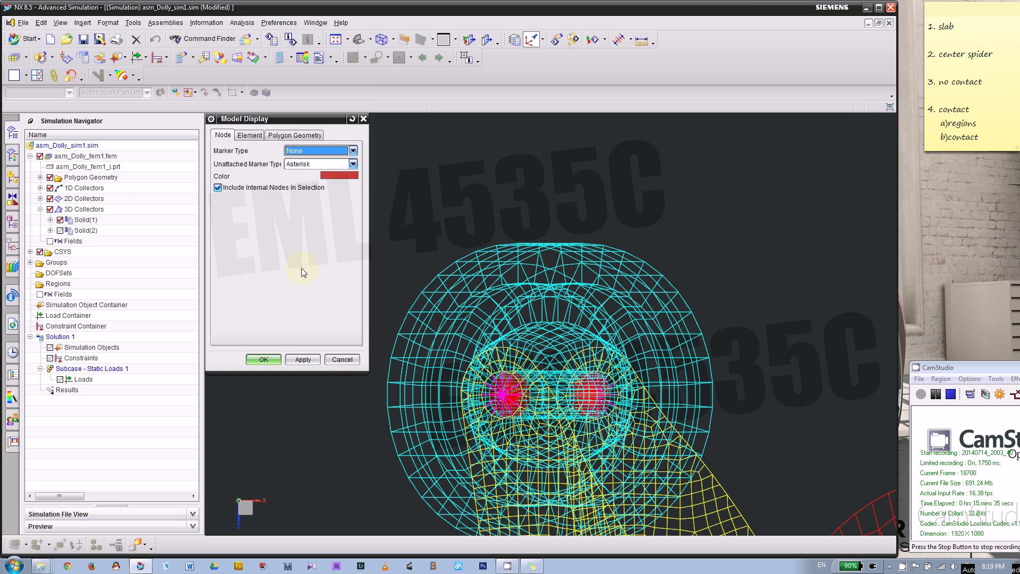
click(302, 150)
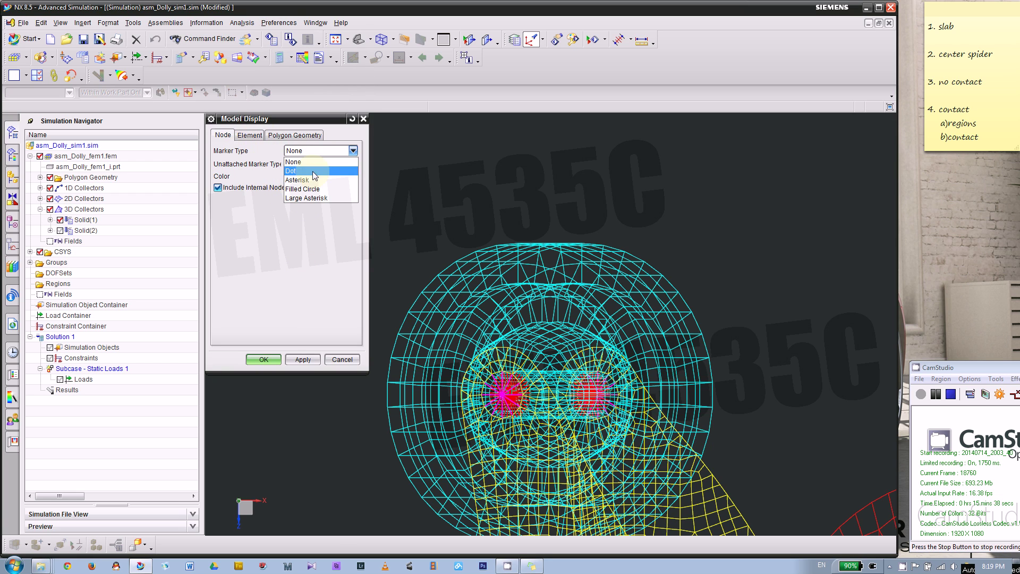
click(297, 180)
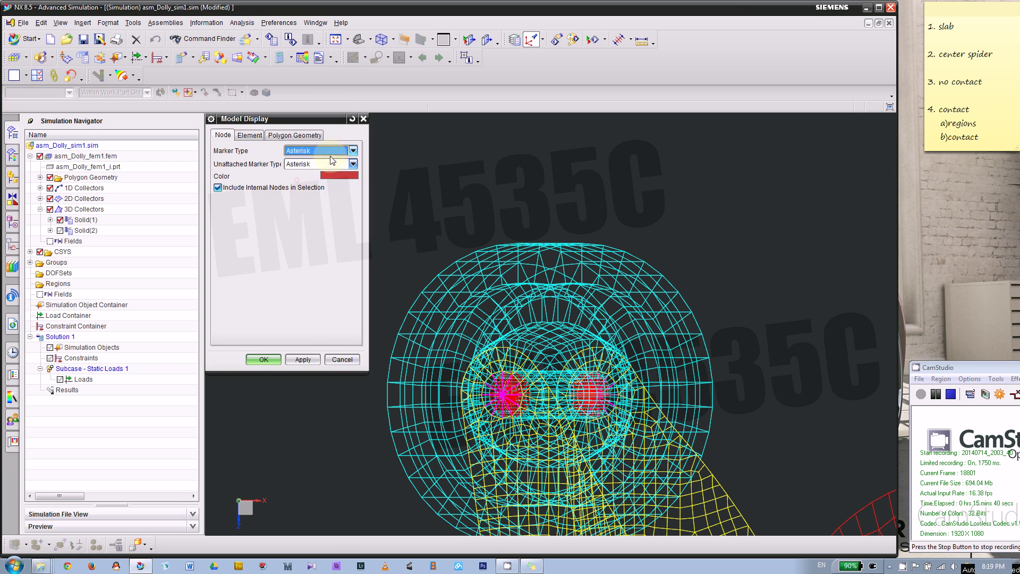
click(302, 359)
click(263, 359)
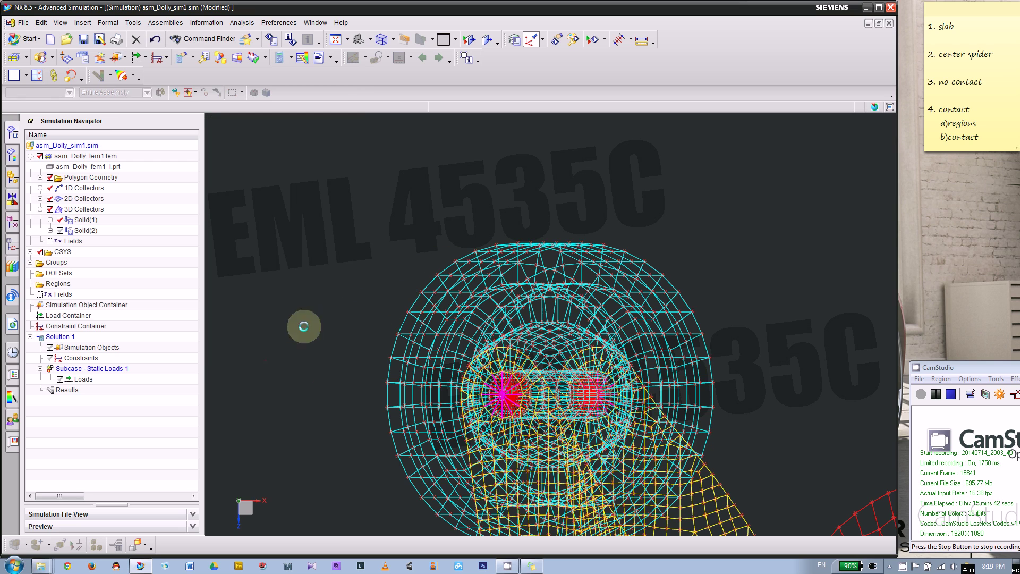
scroll(519, 255, up, 2)
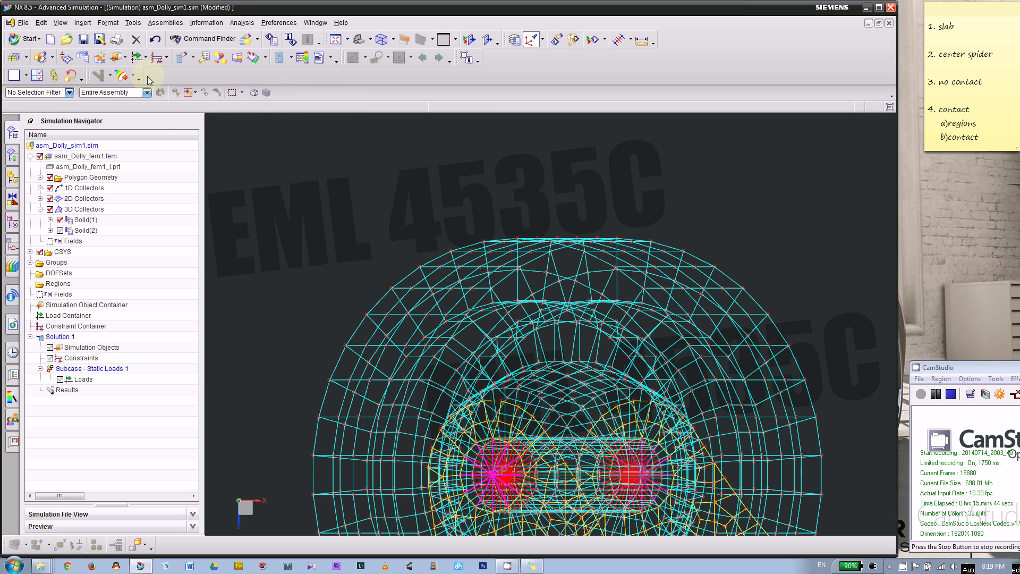
- Start a user-defined SPC constraint with DOF1 to DOF3 fixed and DOF4 to DOF6 free
click(166, 57)
click(191, 73)
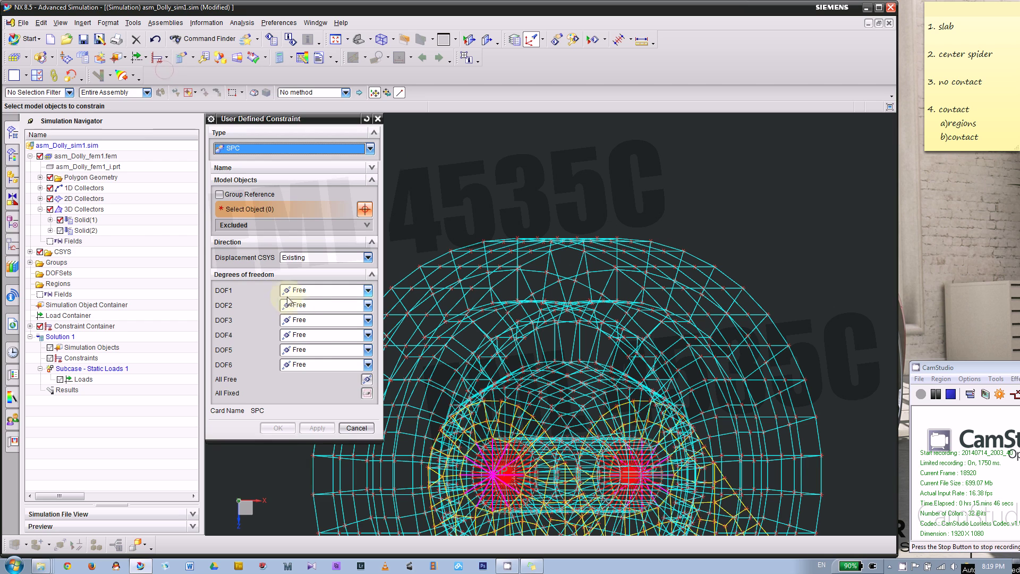
click(367, 393)
click(299, 335)
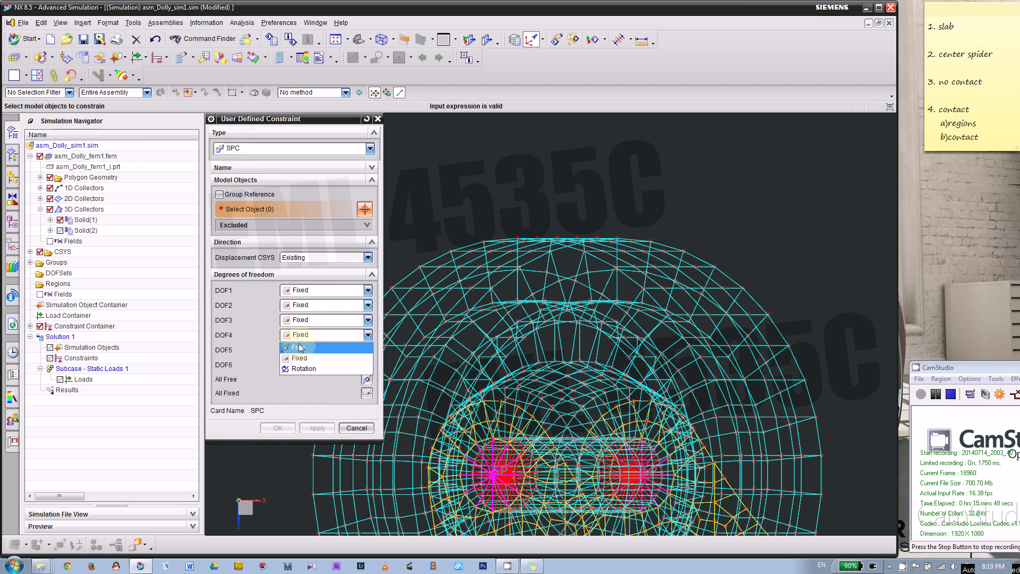
click(298, 350)
click(300, 349)
click(310, 365)
click(310, 366)
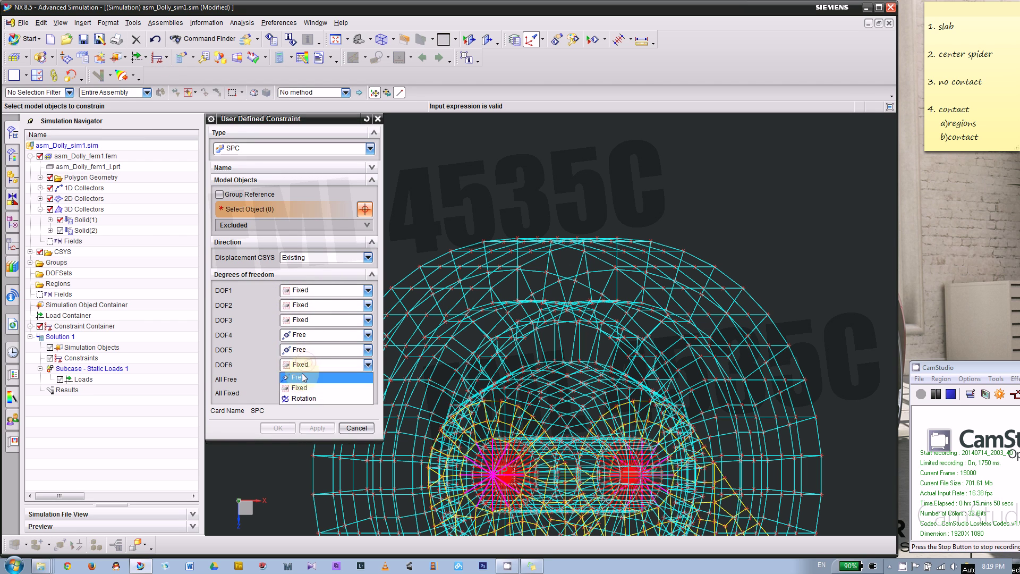
click(298, 376)
- Select the outermost row of tread nodes on one side wheel and on the centre wheel as the constraint's model objects
scroll(532, 225, up, 3)
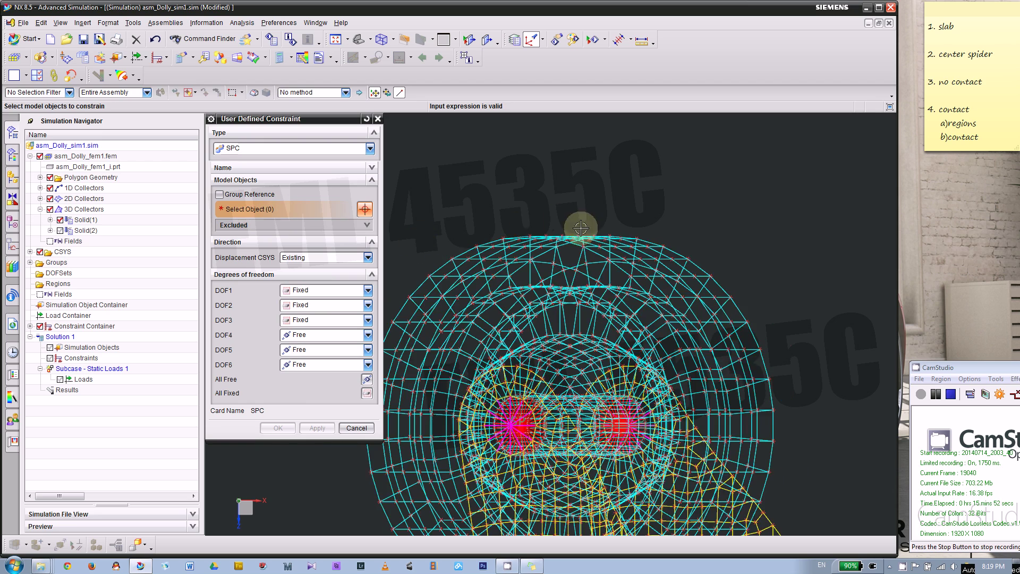
scroll(569, 251, up, 1)
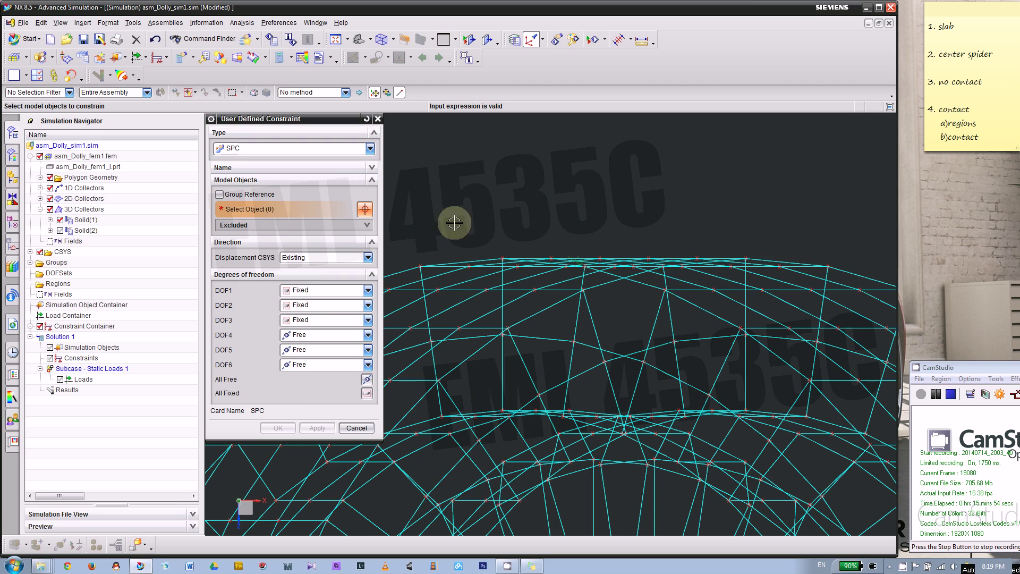
drag(454, 223, 802, 256)
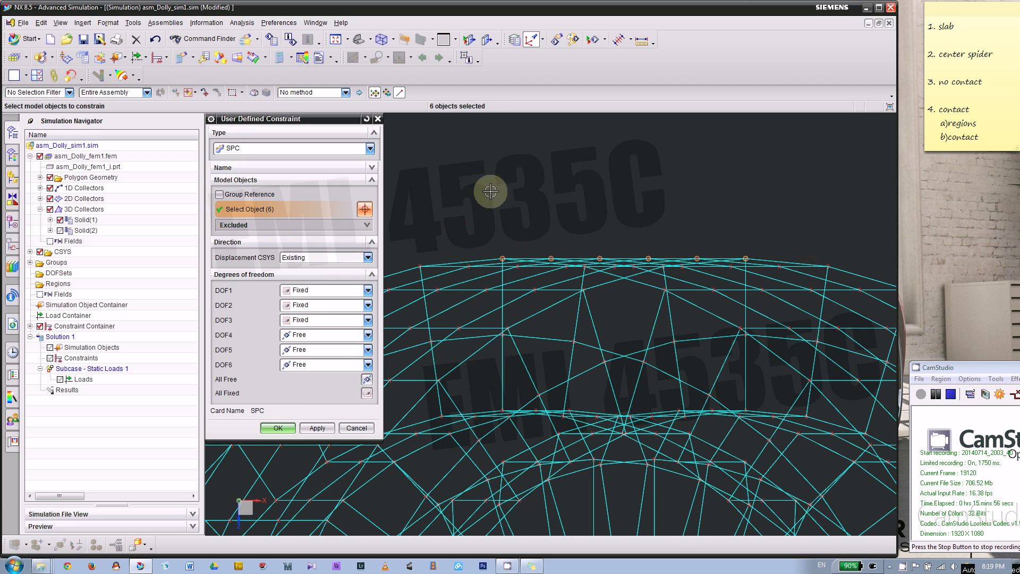
scroll(457, 228, down, 4)
key(ctrl+alt+f)
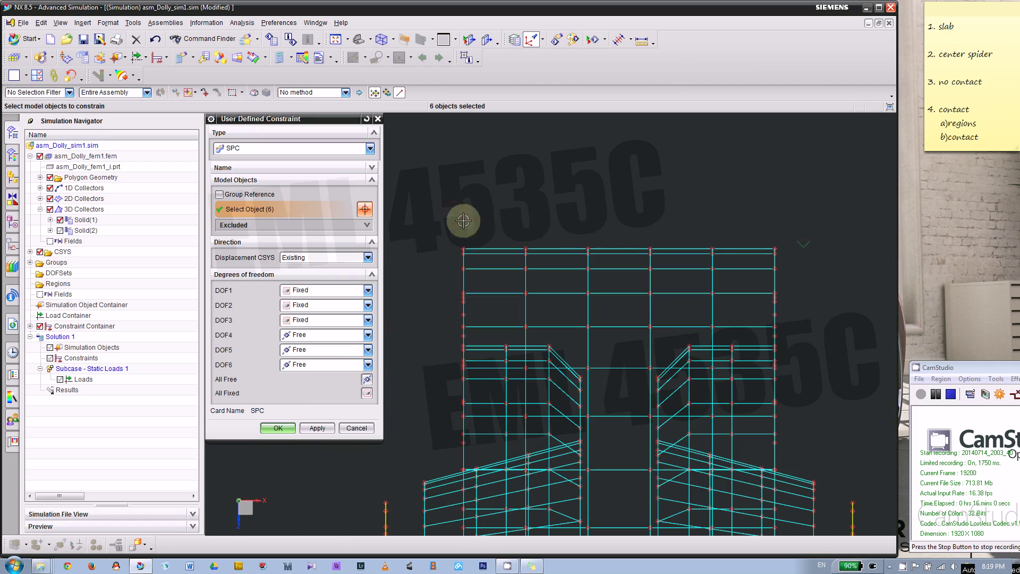
drag(453, 211, 826, 251)
- Add the outermost row of tread nodes on the remaining side wheel to the selection and create the constraint
key(ctrl+alt+r)
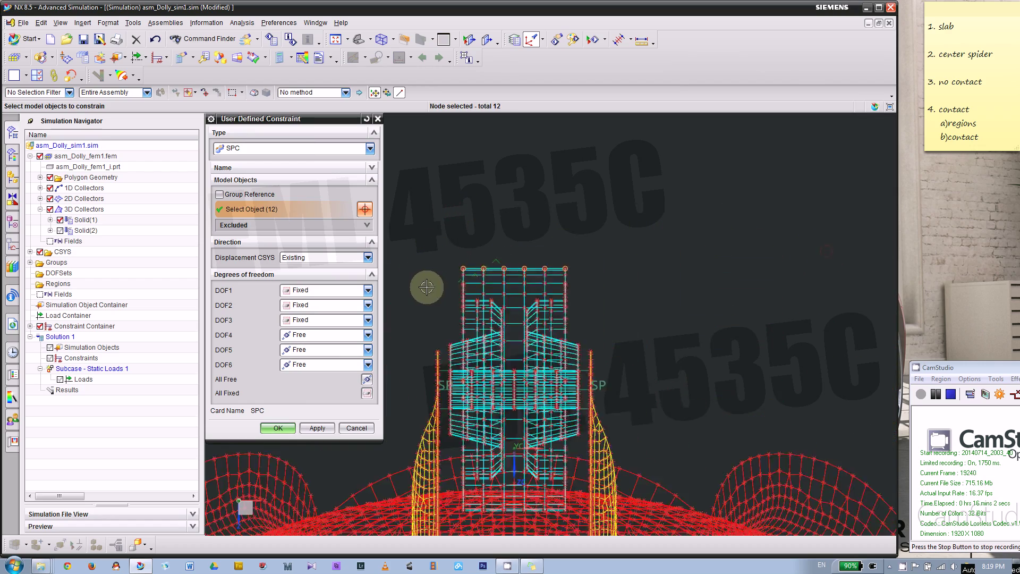
scroll(622, 307, up, 4)
scroll(622, 307, up, 5)
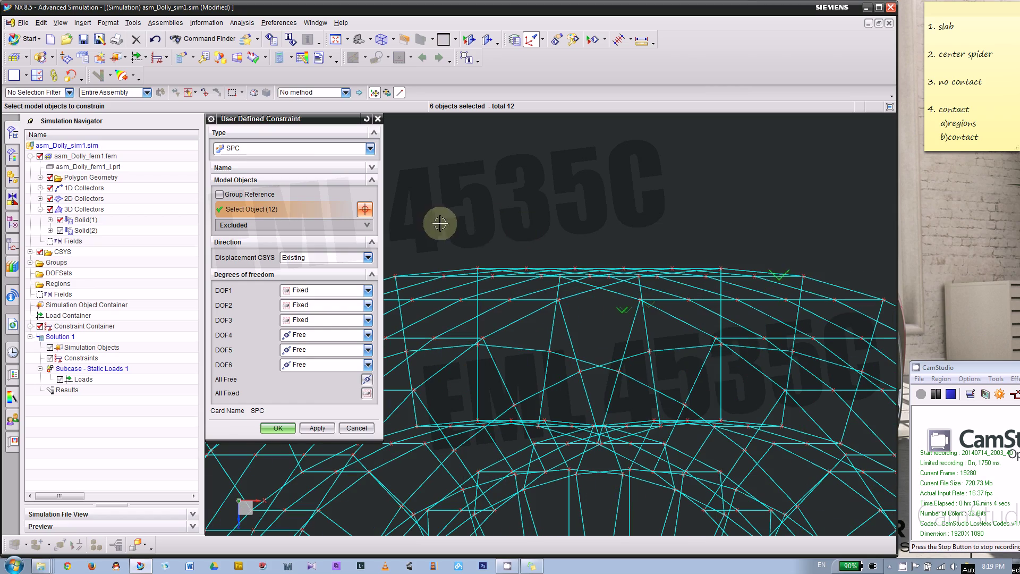
drag(438, 222, 765, 269)
scroll(678, 192, down, 5)
key(ctrl+alt+f)
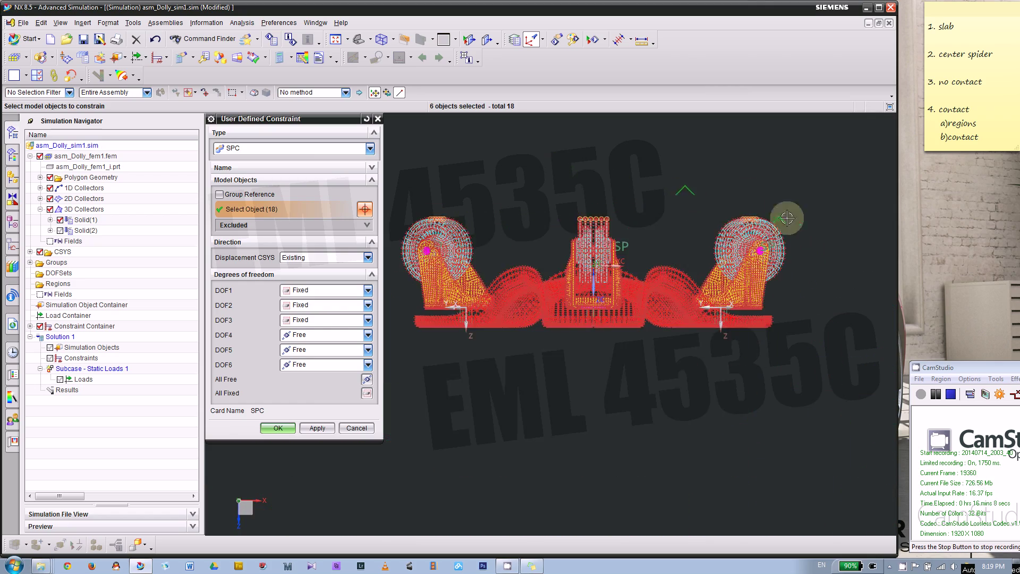
click(278, 428)
middle_drag(410, 386, 418, 415)
- Rename Solution 1 as S101_No_Contact_Apex and expand the Constraint Container and the solution's Constraints
click(60, 337)
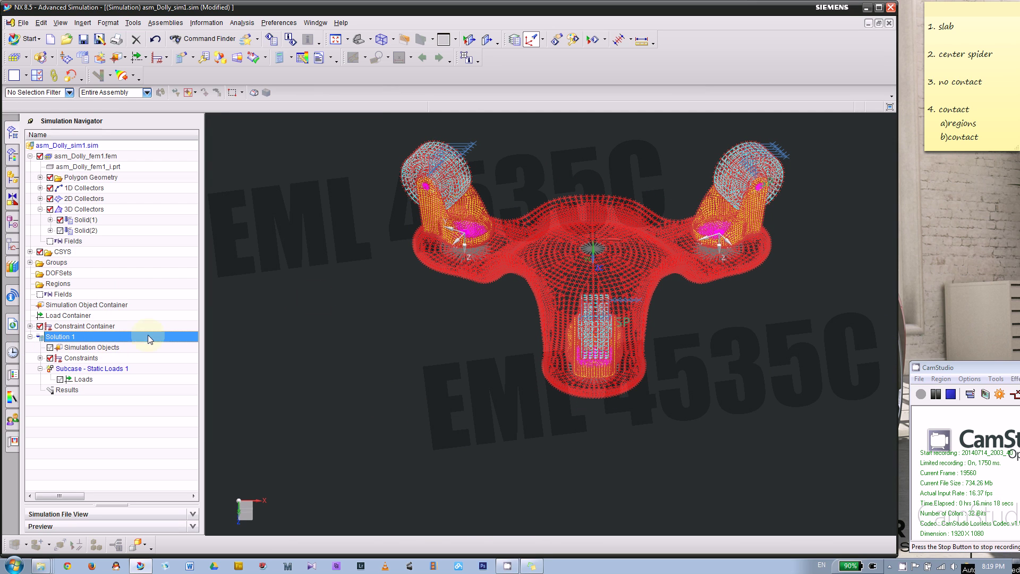
click(70, 338)
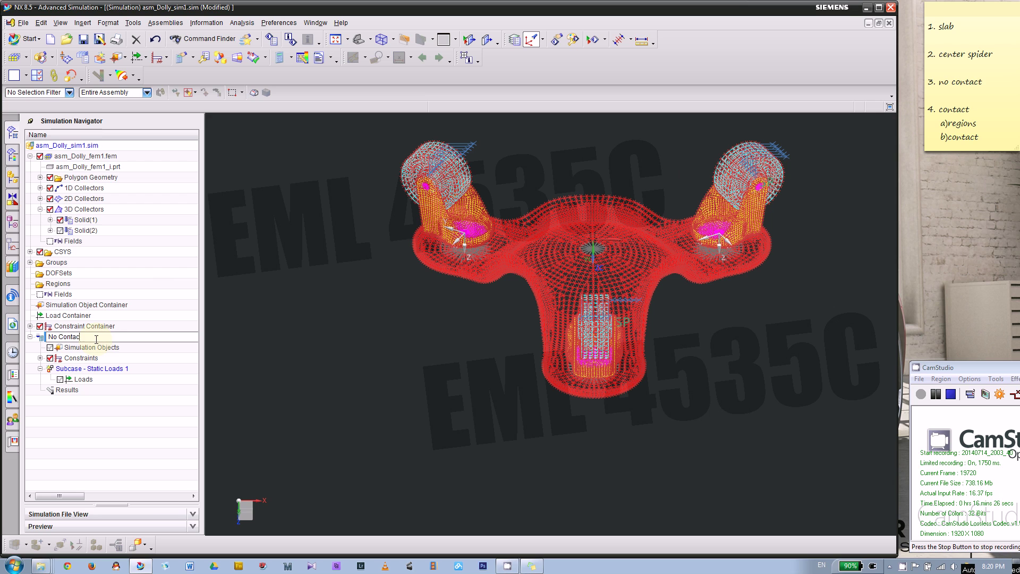
key(Return)
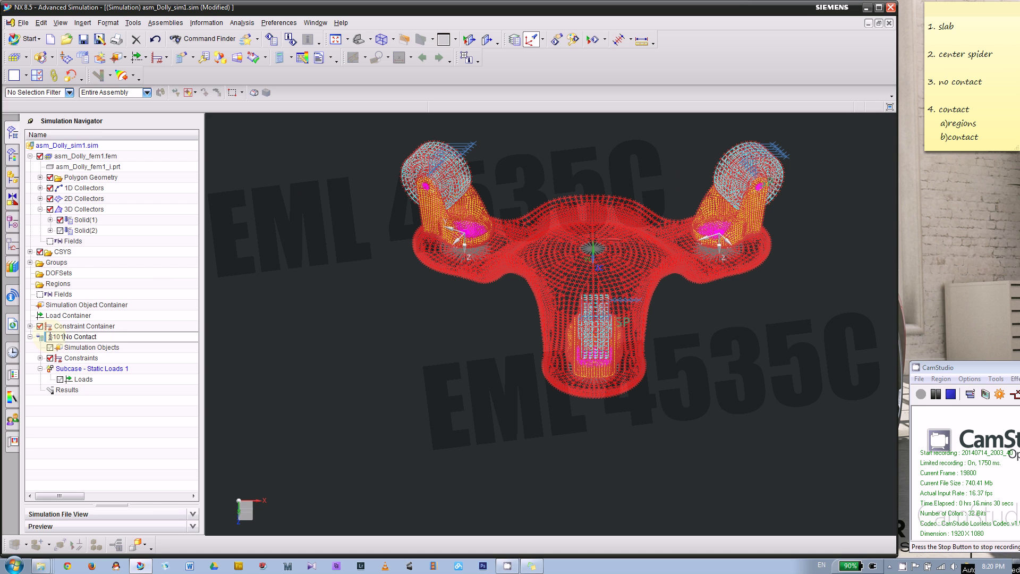
click(78, 336)
key(BackSpace)
text(_Apex)
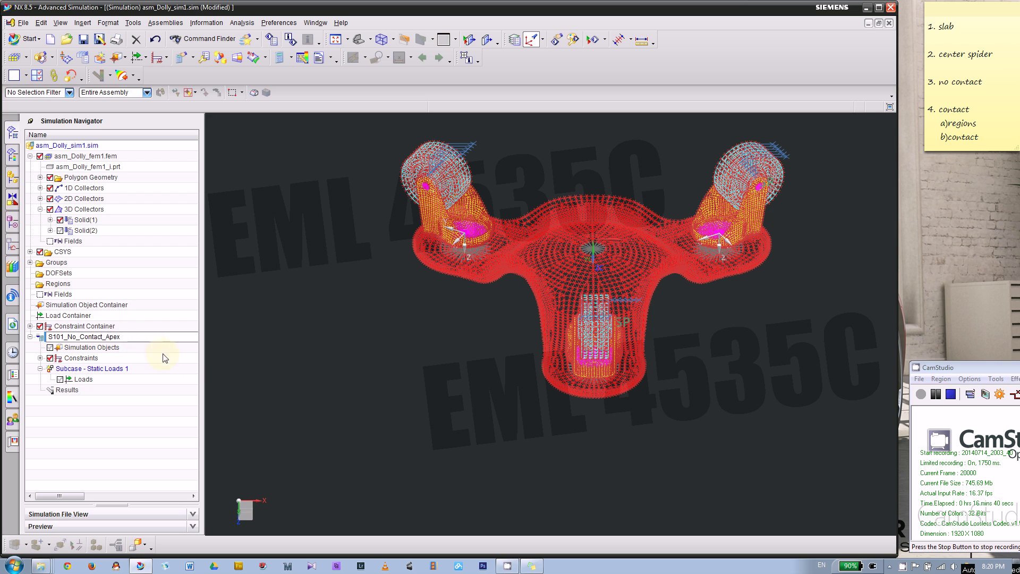
key(Return)
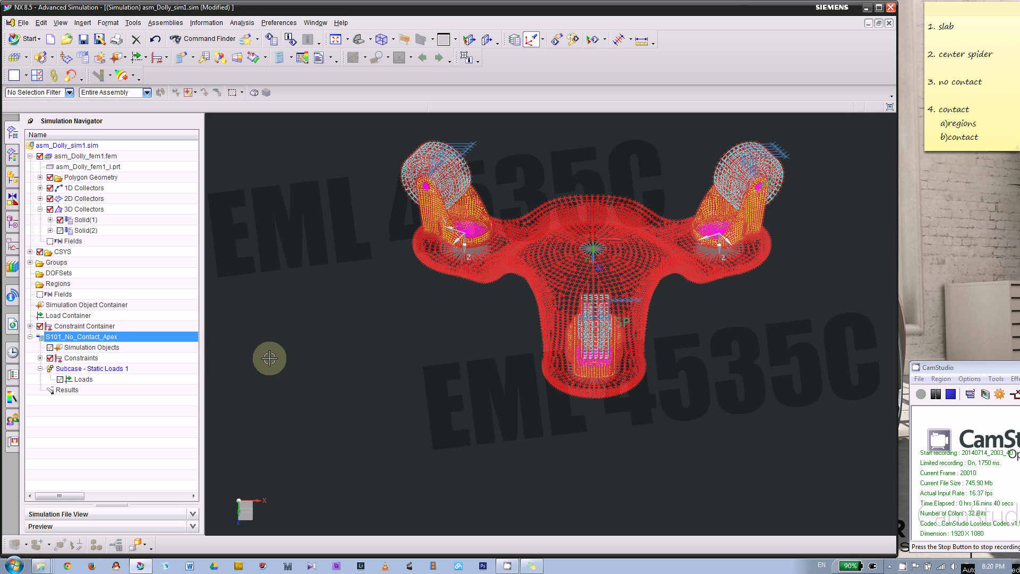
click(30, 326)
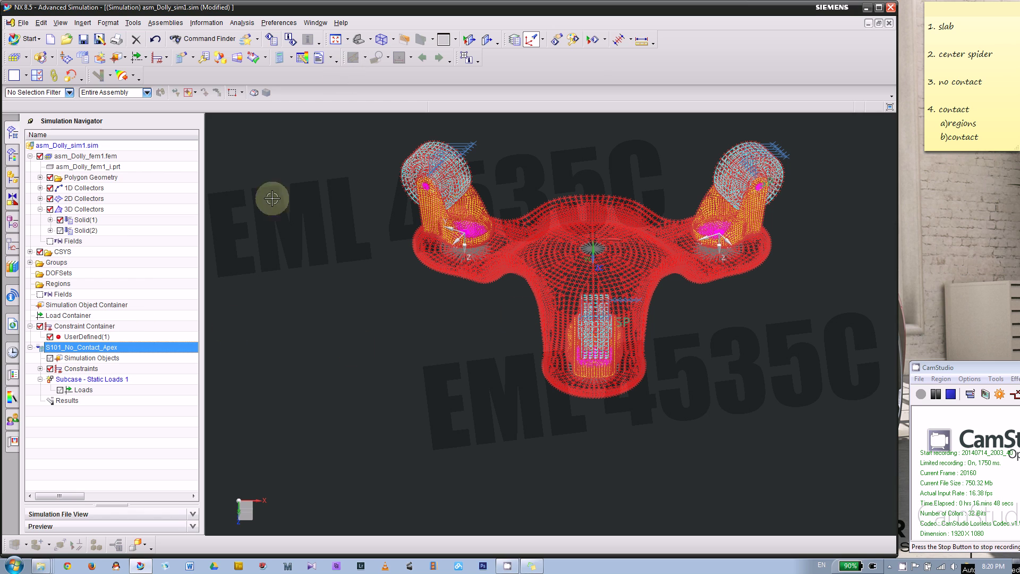
click(40, 369)
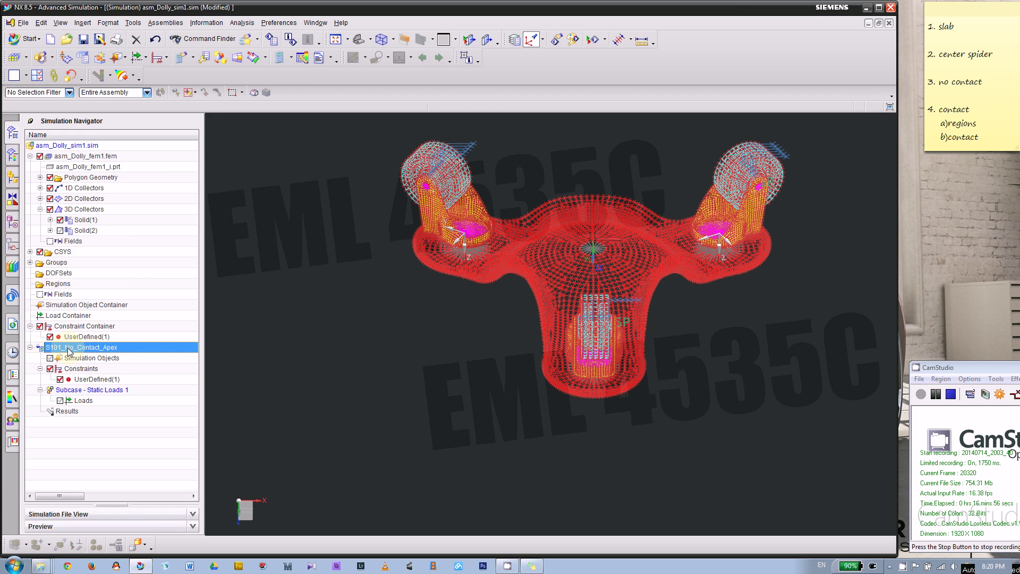
- Start a new solution in asm_Dolly_sim1.sim and name it S101_contact
right_click(73, 145)
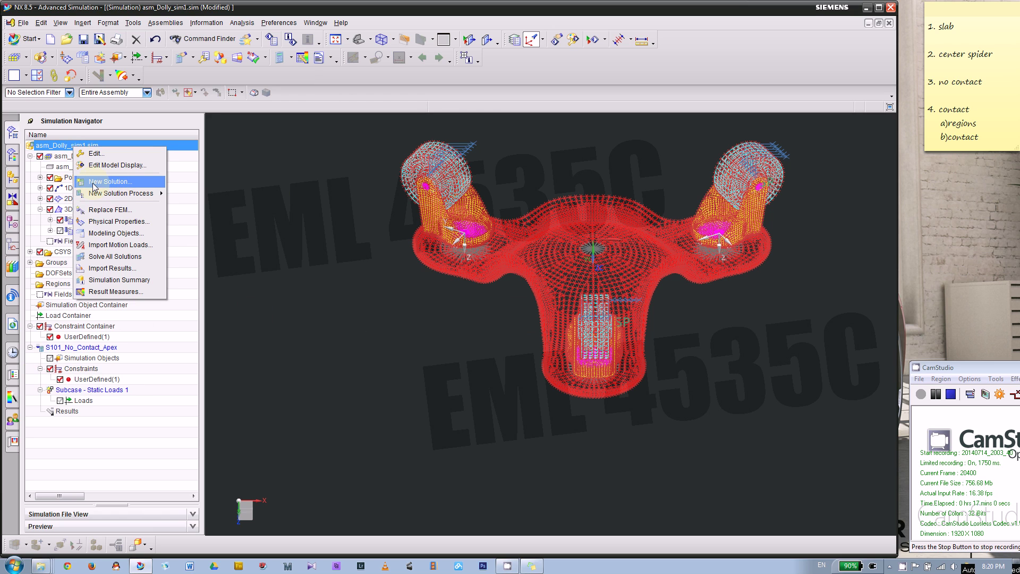
click(66, 148)
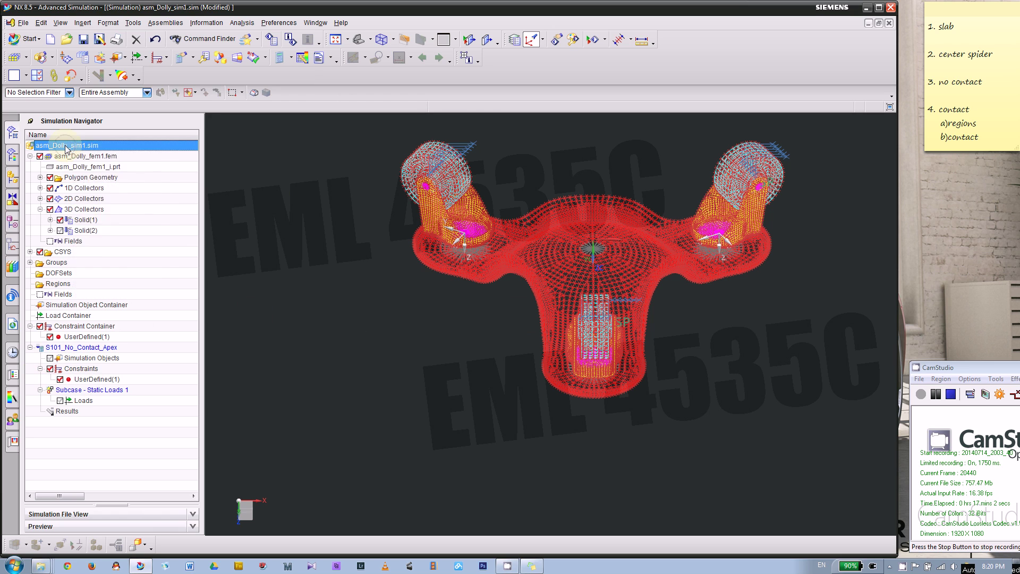
right_click(66, 146)
click(102, 182)
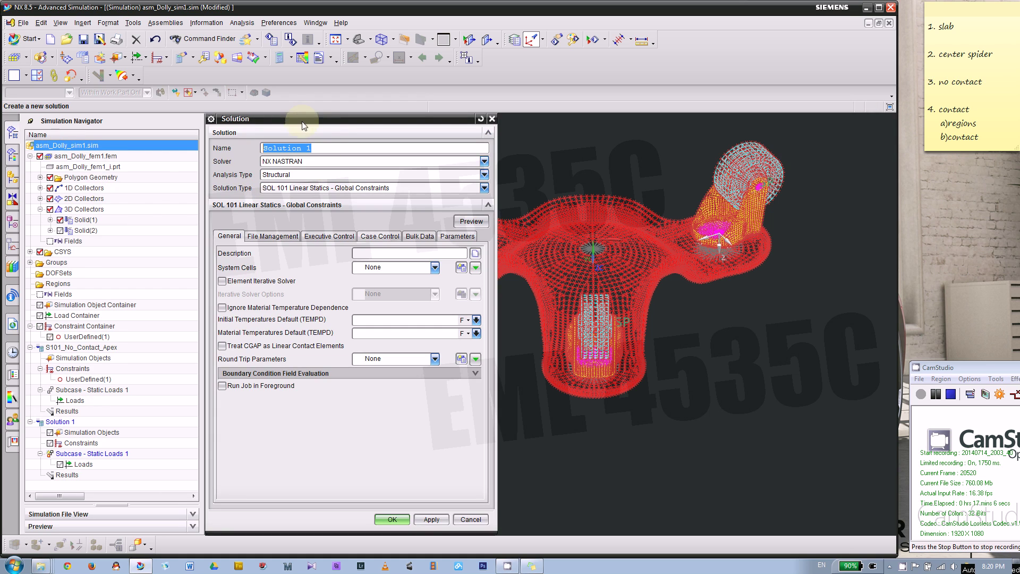
middle_click(304, 118)
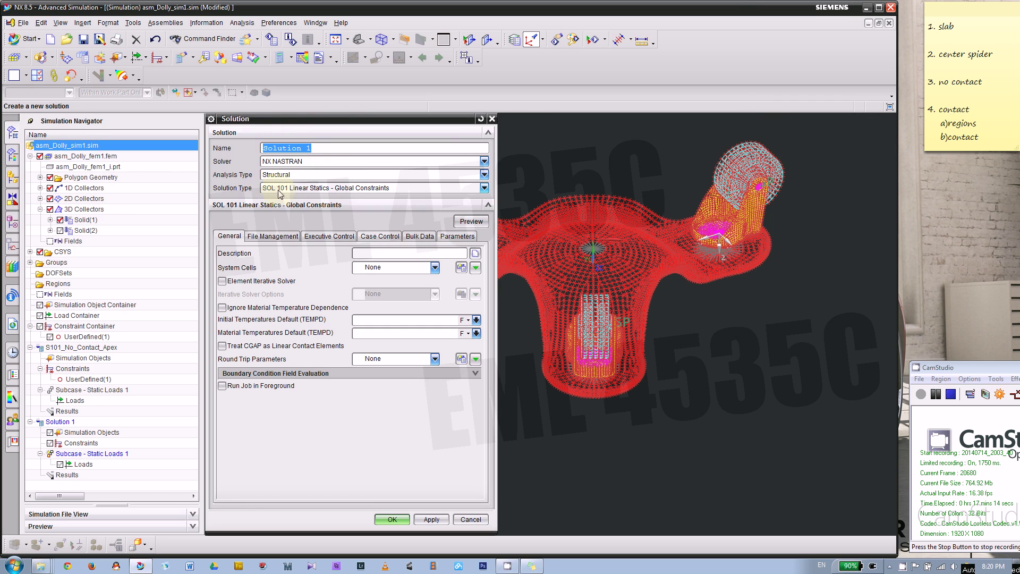
drag(322, 148, 256, 149)
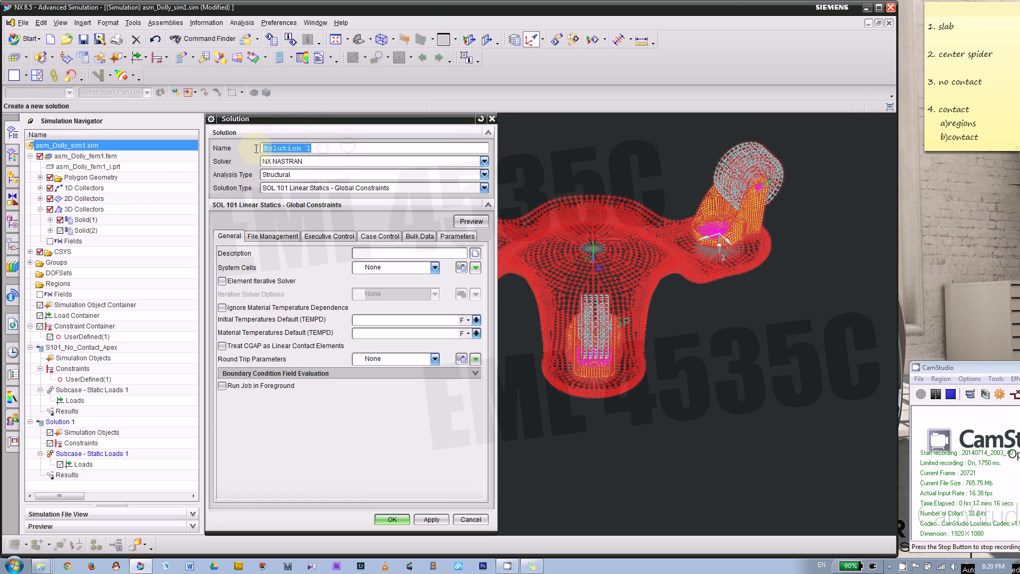
text(S101_contact)
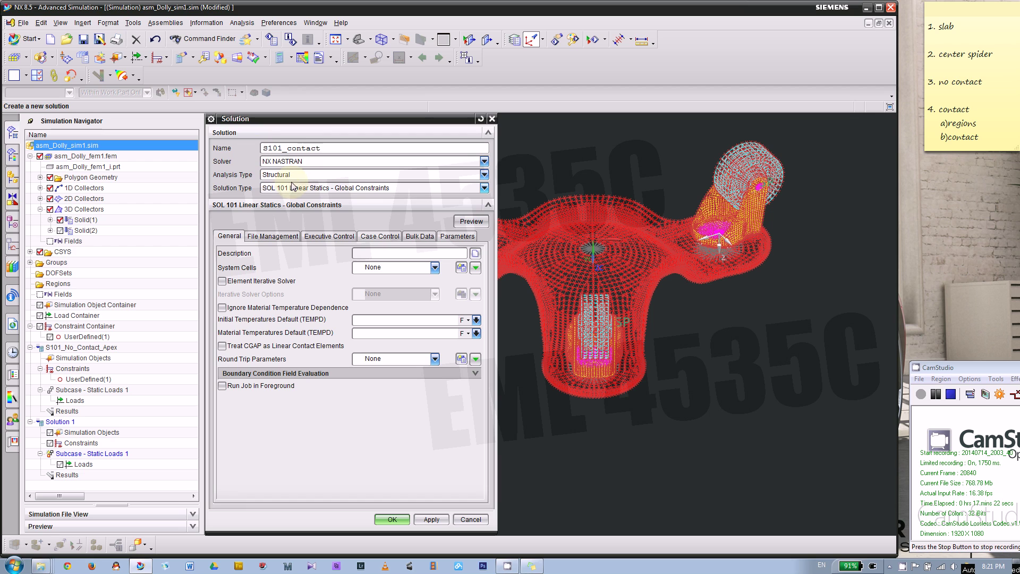
- Set the SPC Forces output medium to PRINT in the solution's structural output requests and create the solution
click(379, 236)
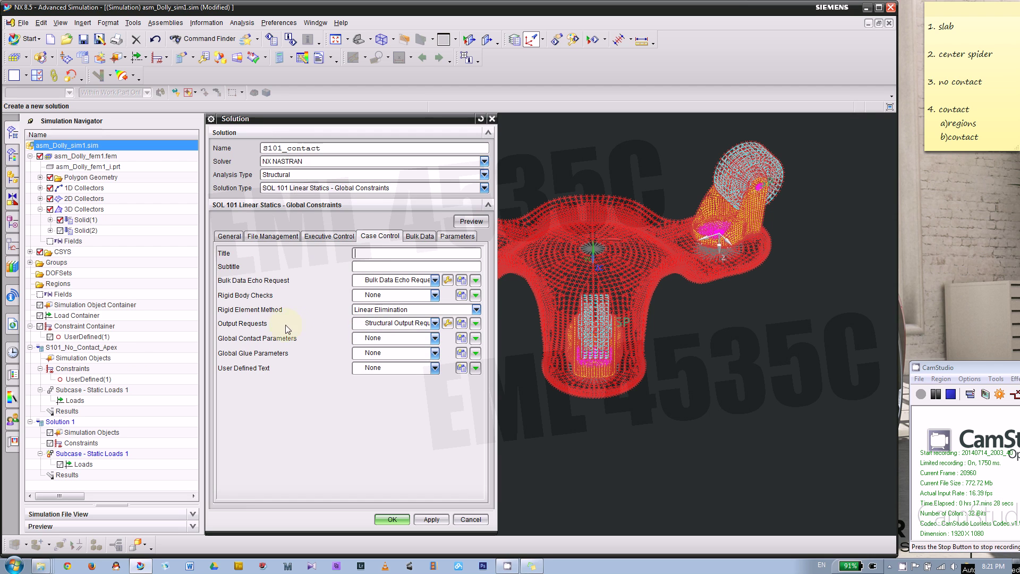
click(447, 323)
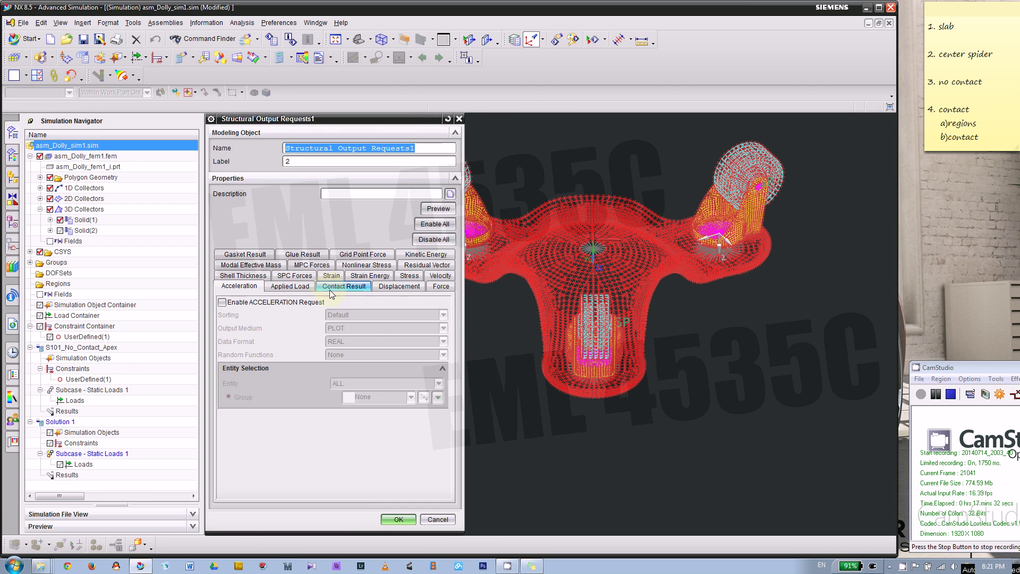
click(294, 276)
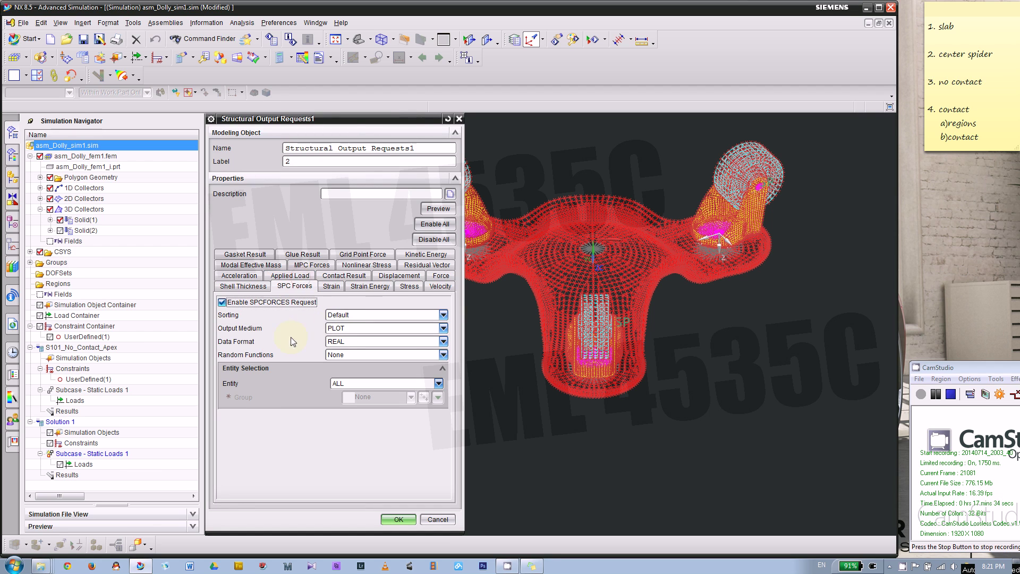
click(346, 329)
click(344, 348)
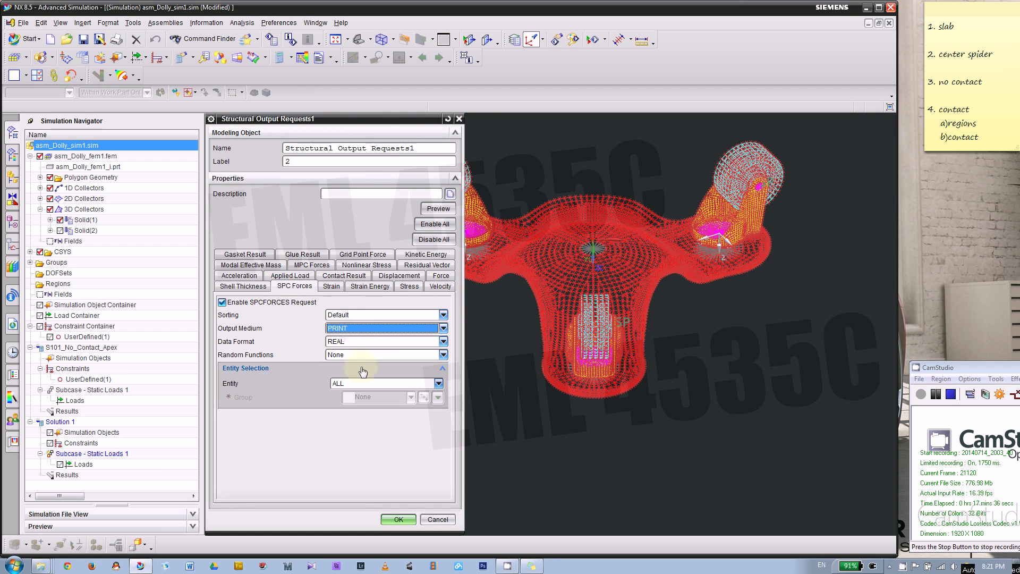
click(399, 520)
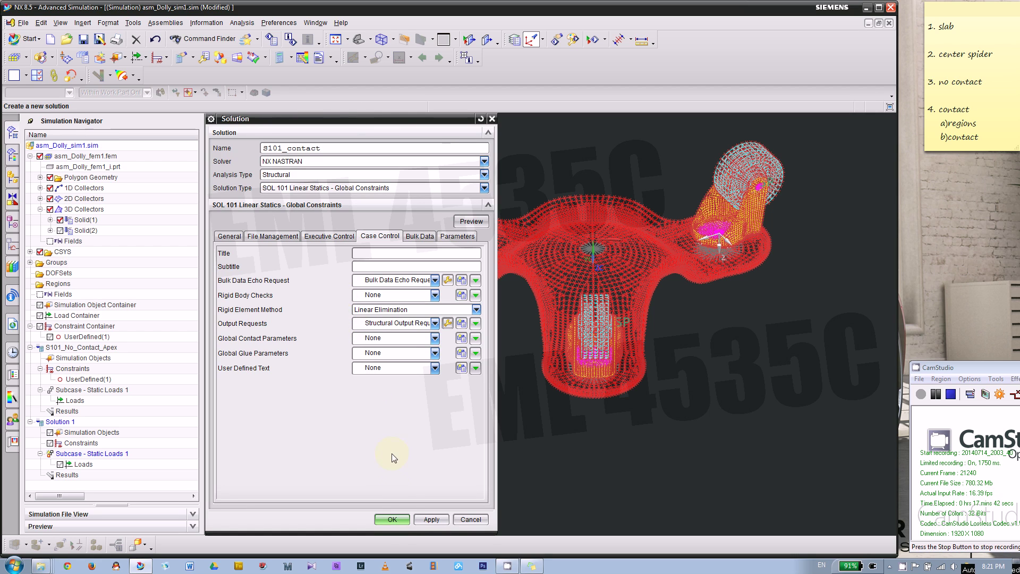
click(395, 515)
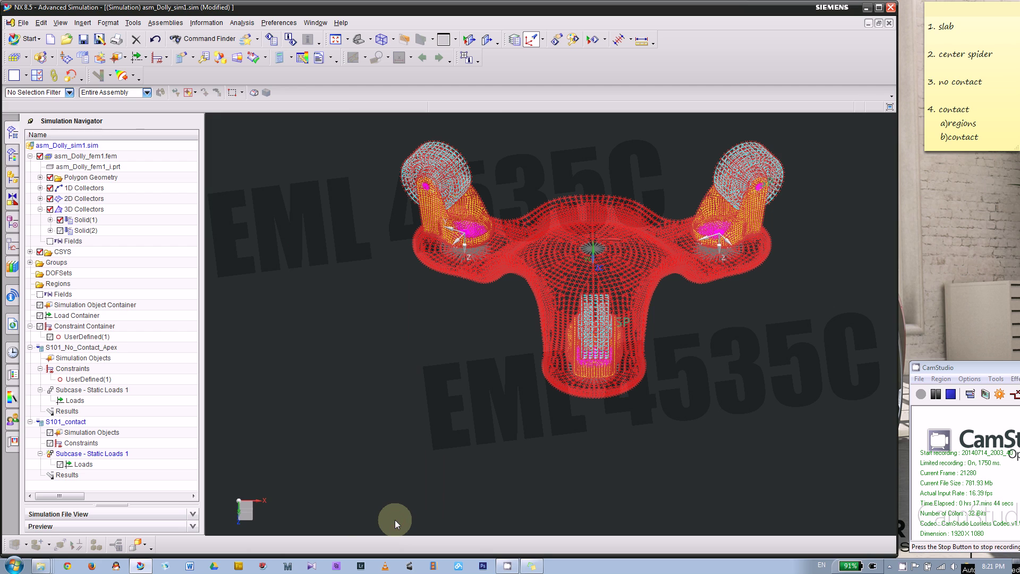
- Collapse both solutions and widen the Simulation Navigator to check which solution is active in the Status column
click(31, 421)
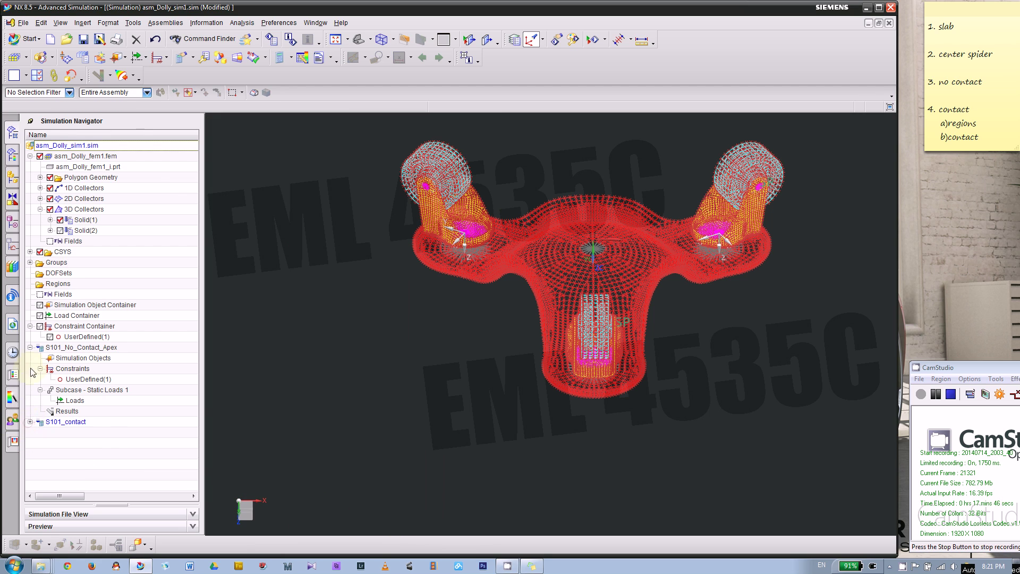
click(30, 347)
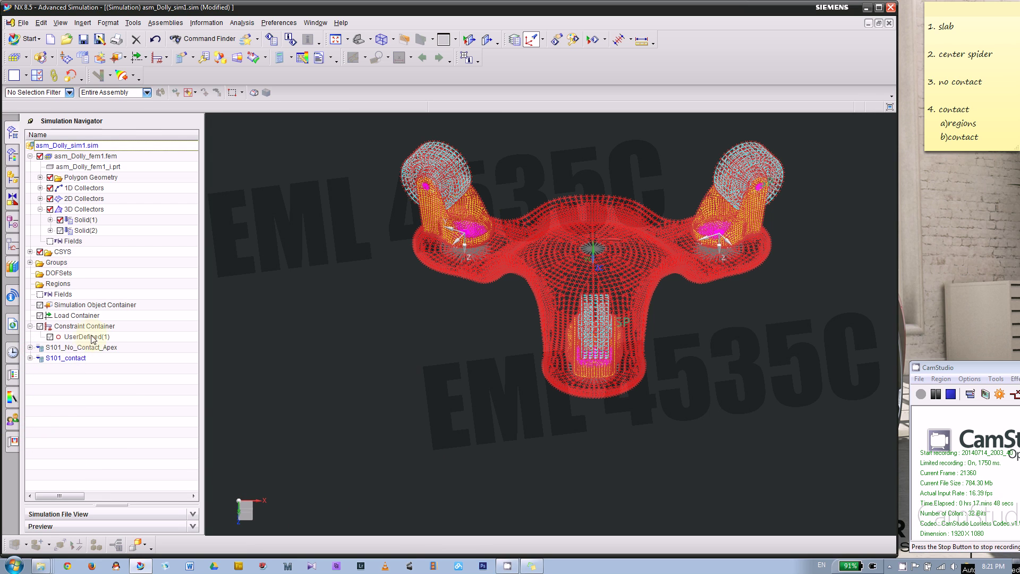
click(81, 349)
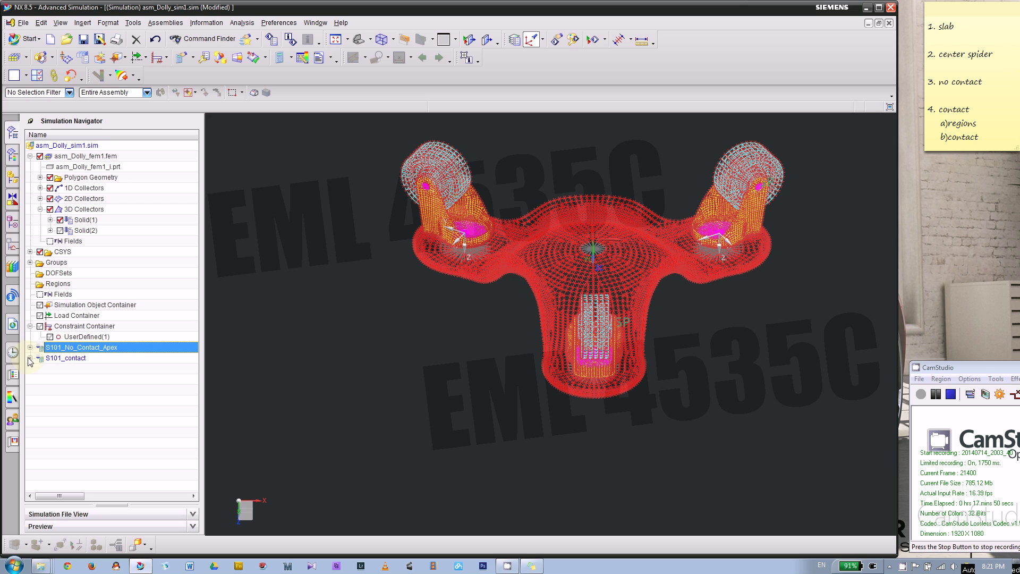
click(74, 358)
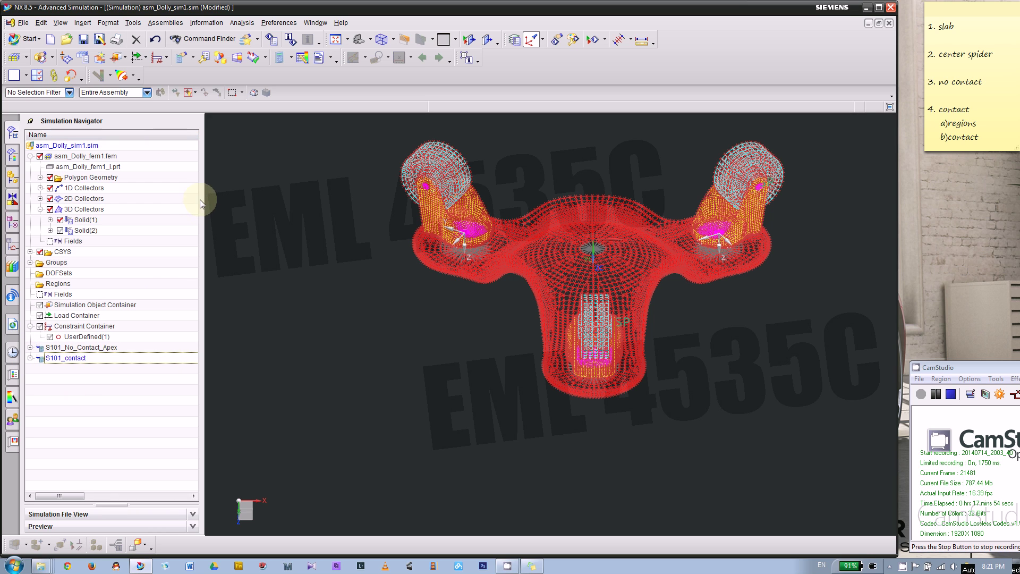
drag(200, 198, 239, 199)
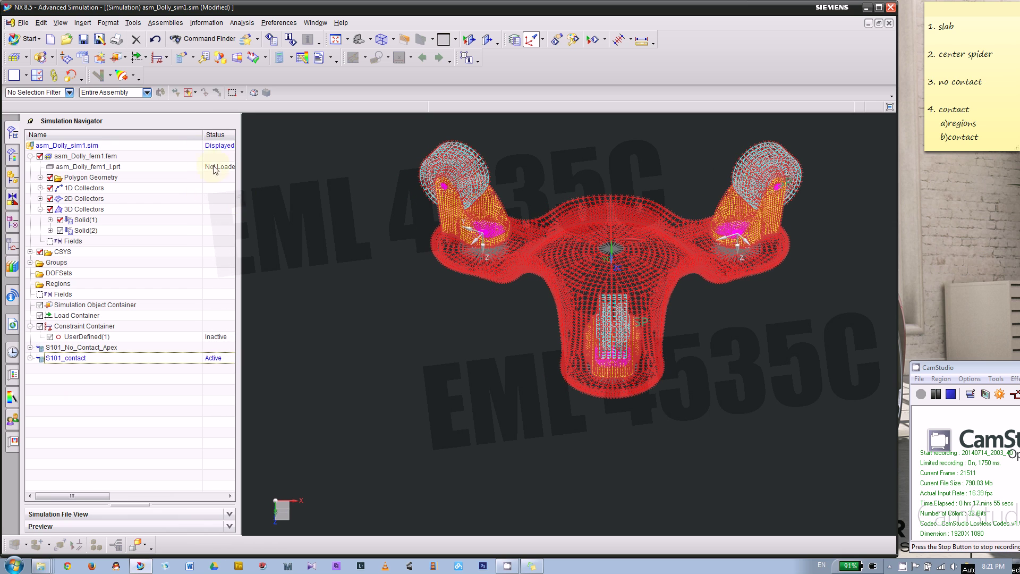
double_click(202, 139)
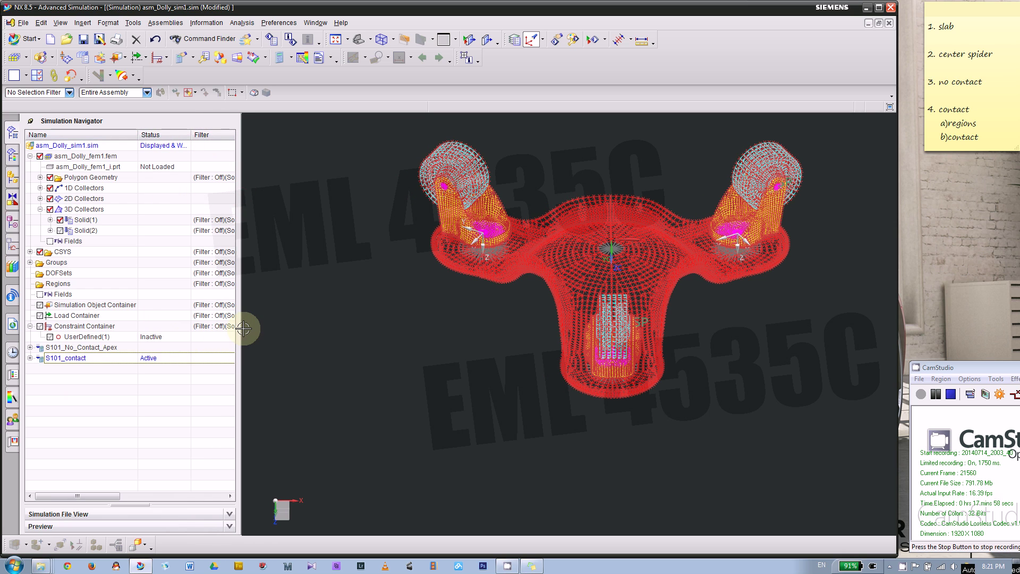
- Check the status of both solutions and the constraint in the Constraint Container, and make S101_No_Contact_Apex the active solution
drag(241, 327, 223, 326)
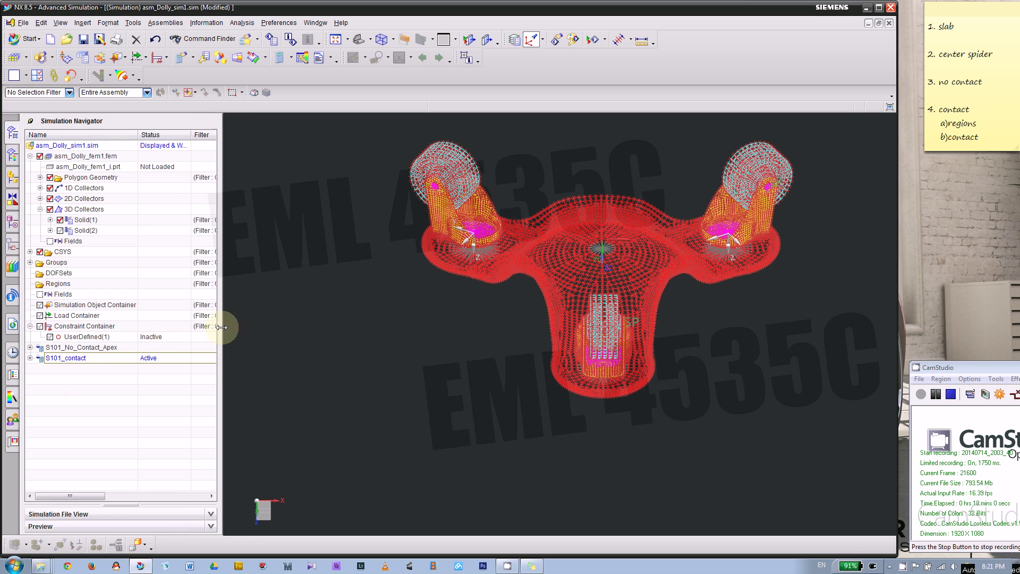
click(88, 359)
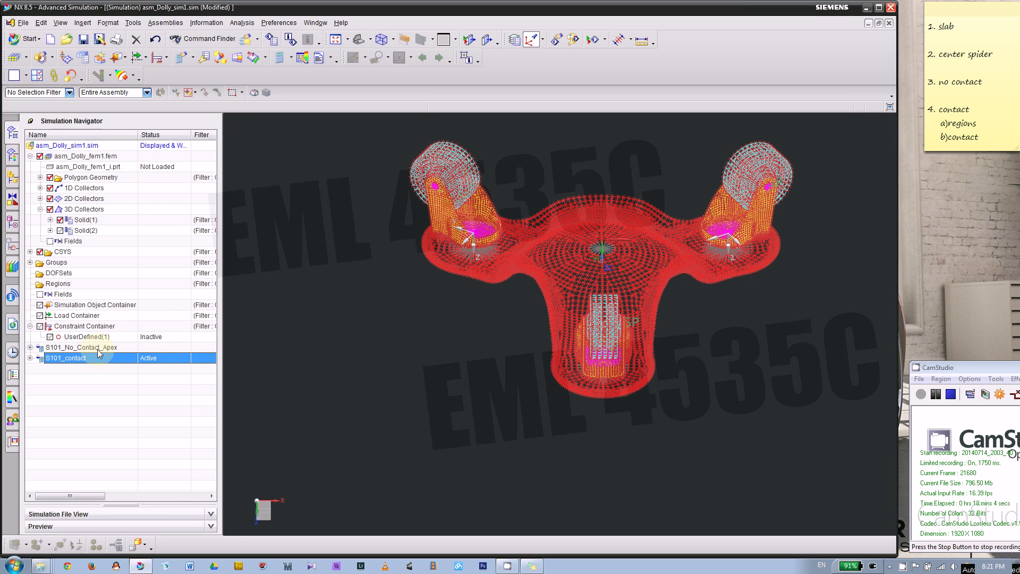
click(99, 348)
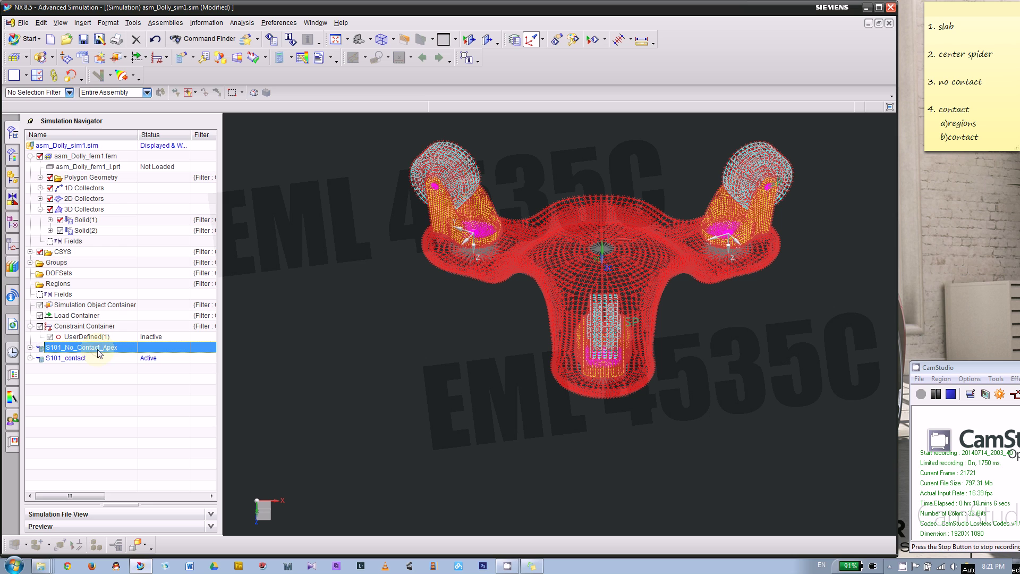
click(101, 327)
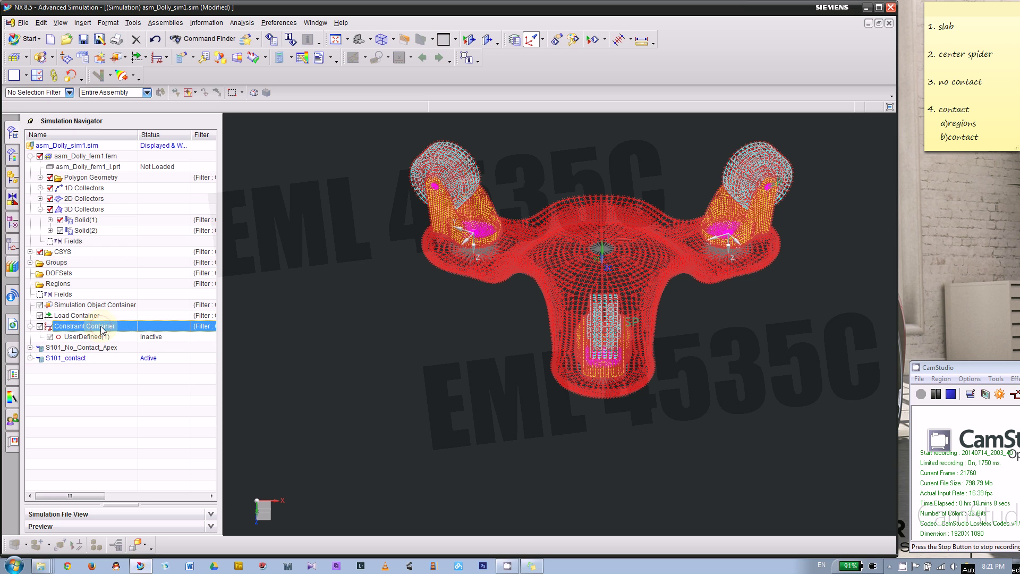
click(94, 338)
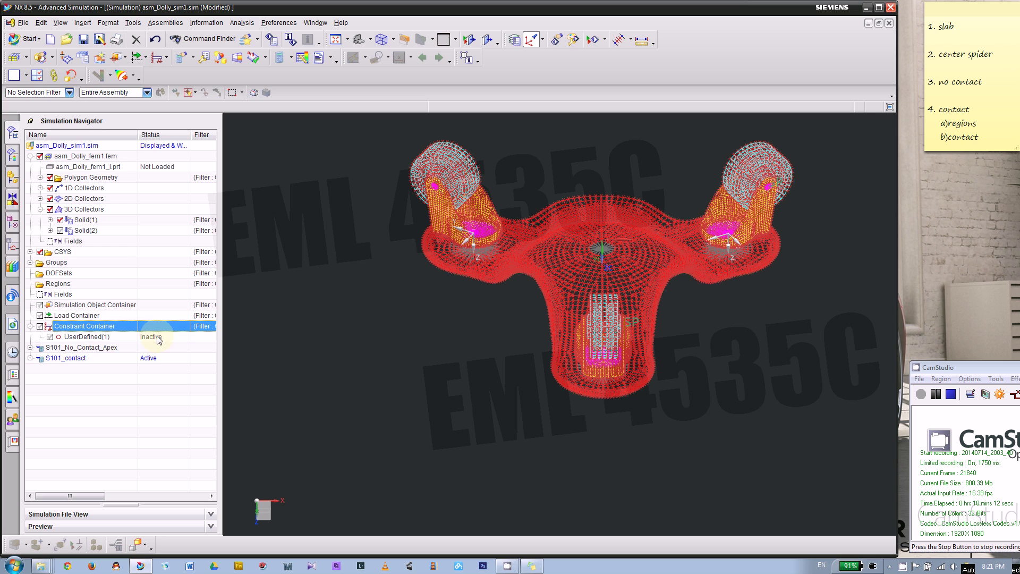
click(82, 358)
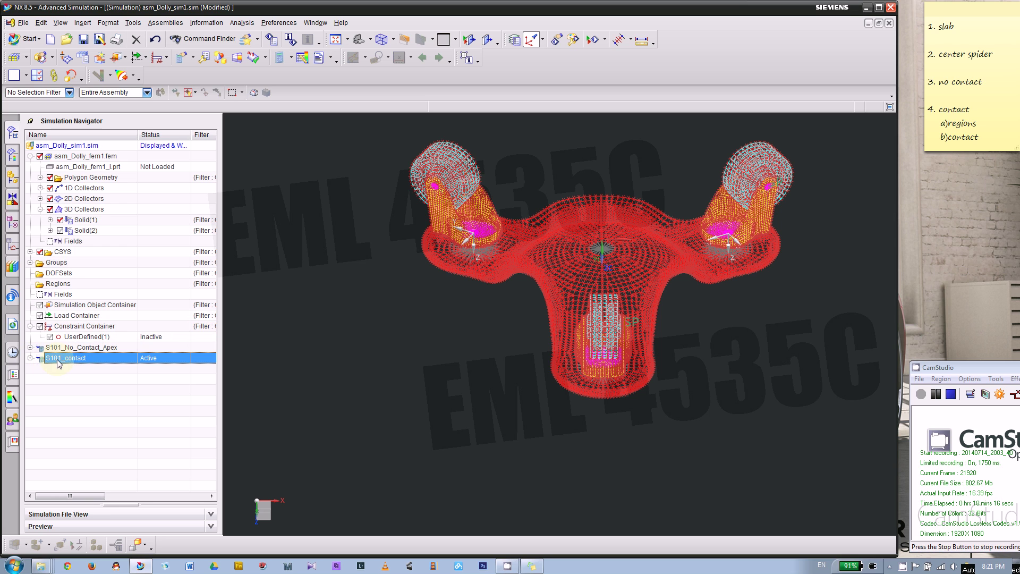
click(98, 348)
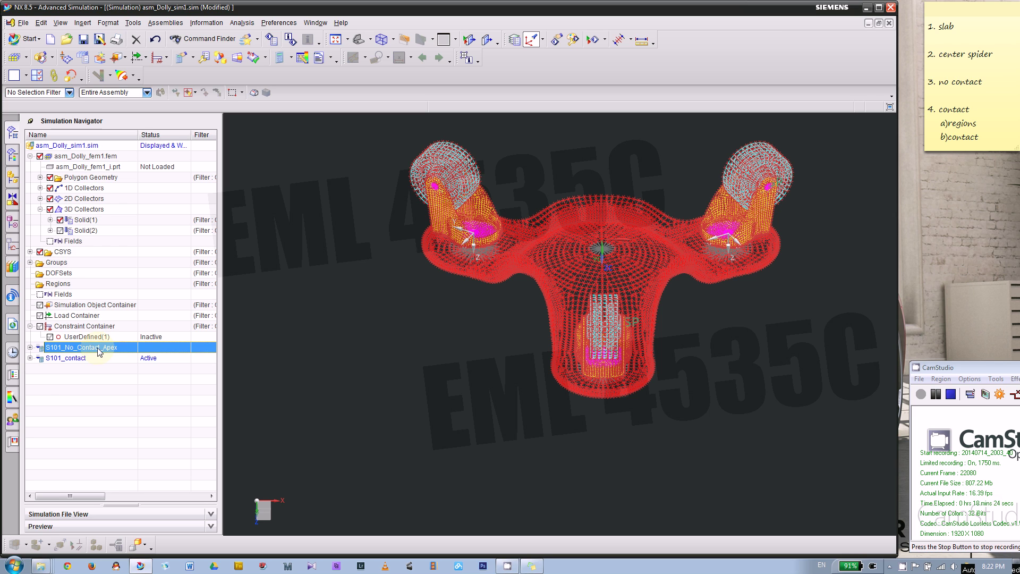
double_click(98, 348)
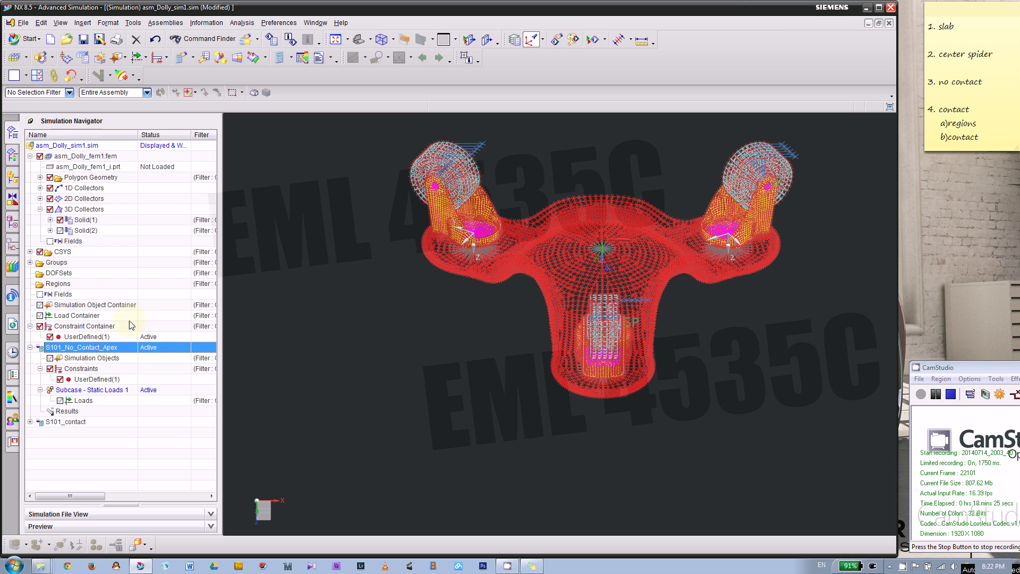
- Highlight the user-defined constraint of the S101_No_Contact_Apex solution and examine where it acts on the dolly's wheels
click(82, 339)
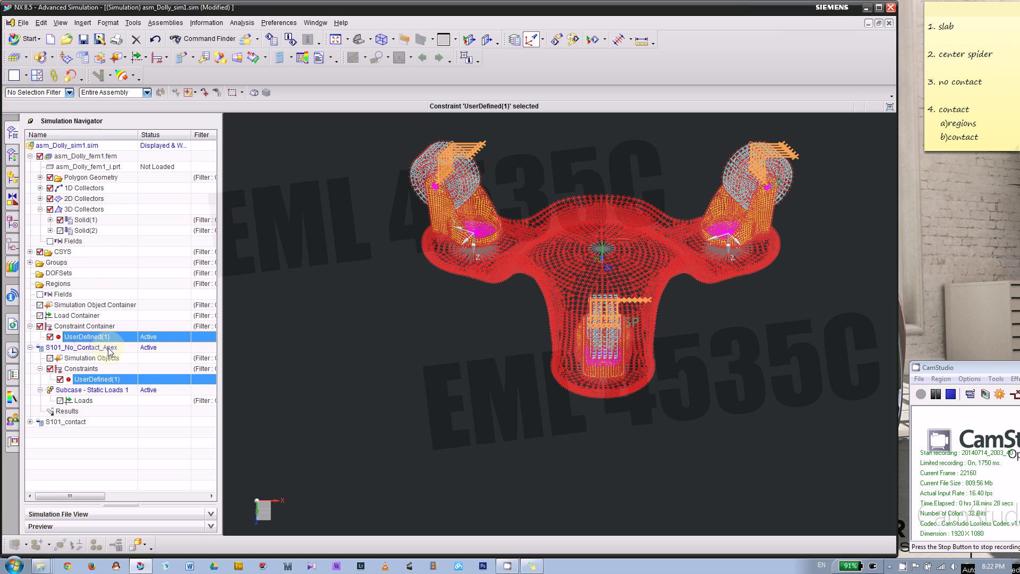
click(105, 348)
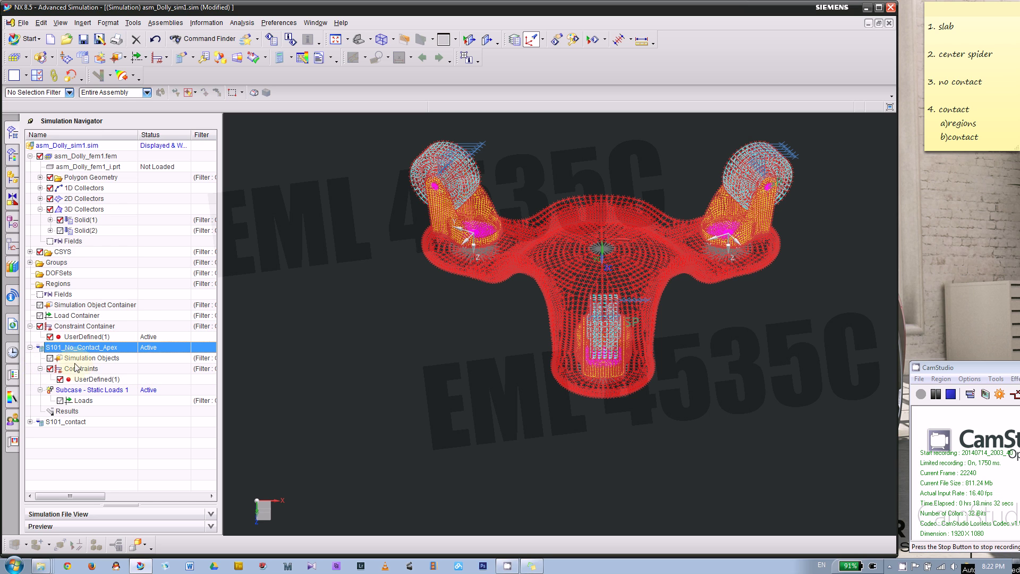
click(97, 380)
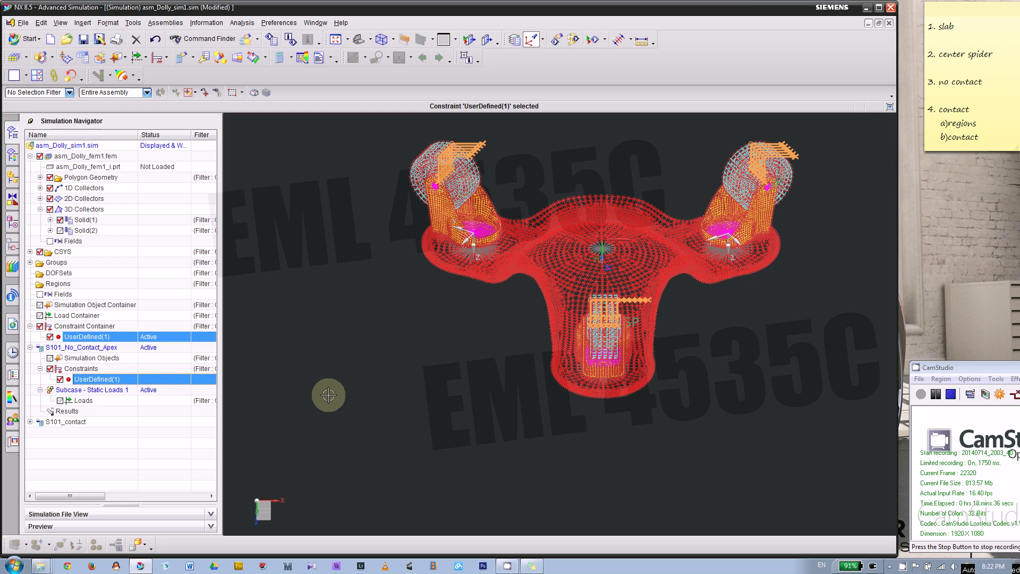
middle_drag(342, 394, 346, 237)
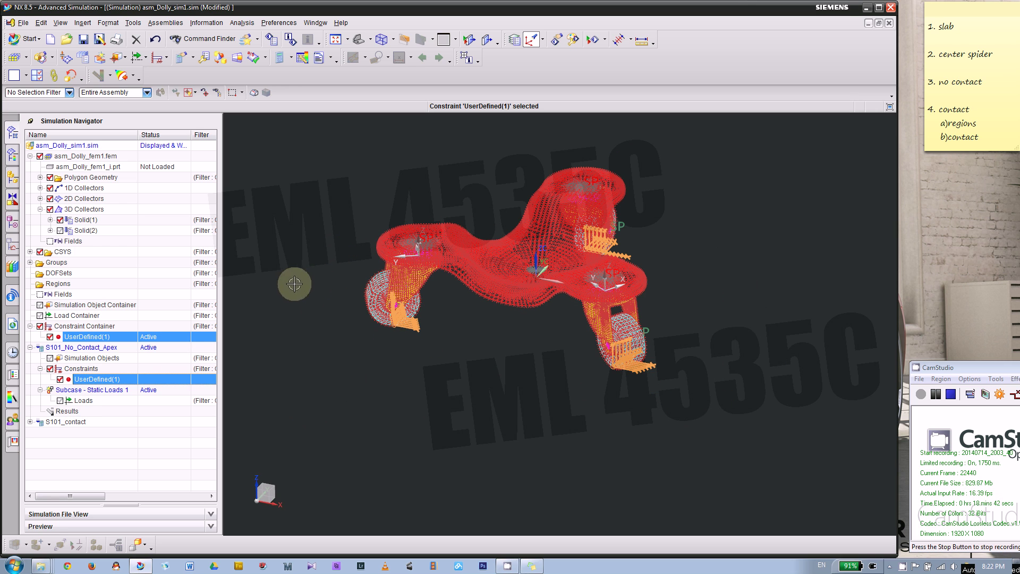
- Isolate the slab mesh by displaying Solid(2), hiding Solid(1) and the 1D and 2D collectors, and orienting to a front view
click(60, 230)
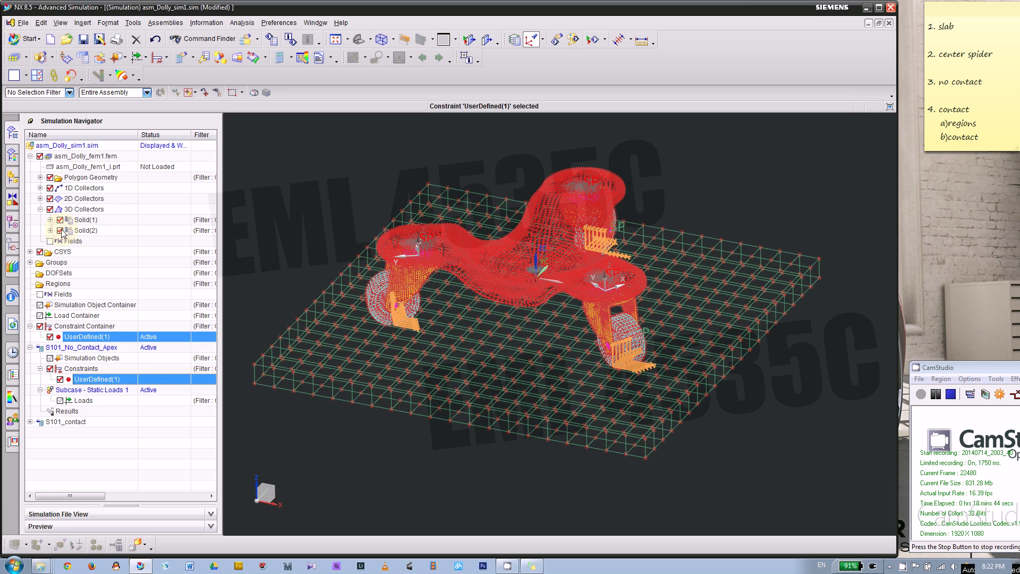
middle_drag(319, 246, 499, 263)
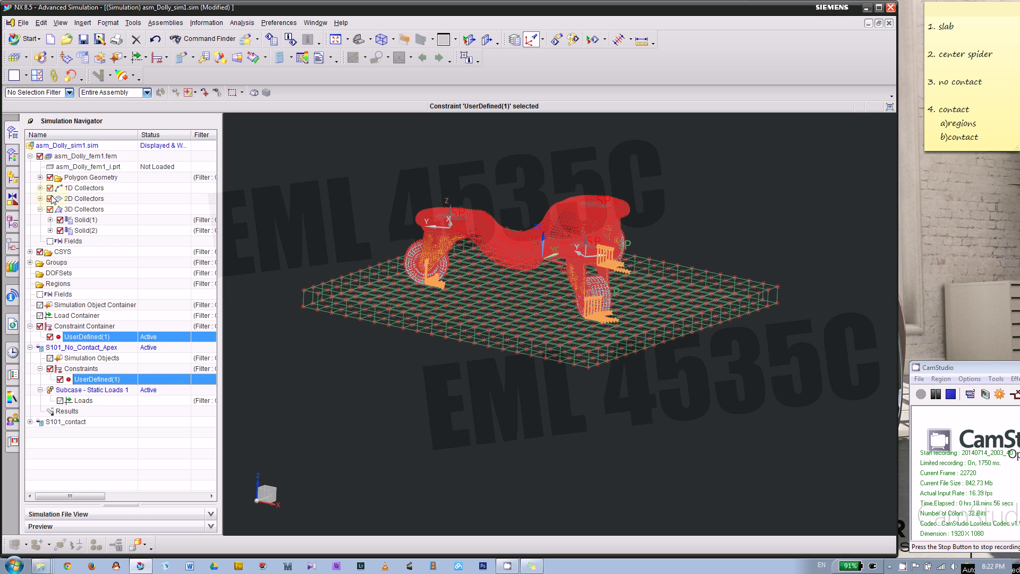
click(60, 220)
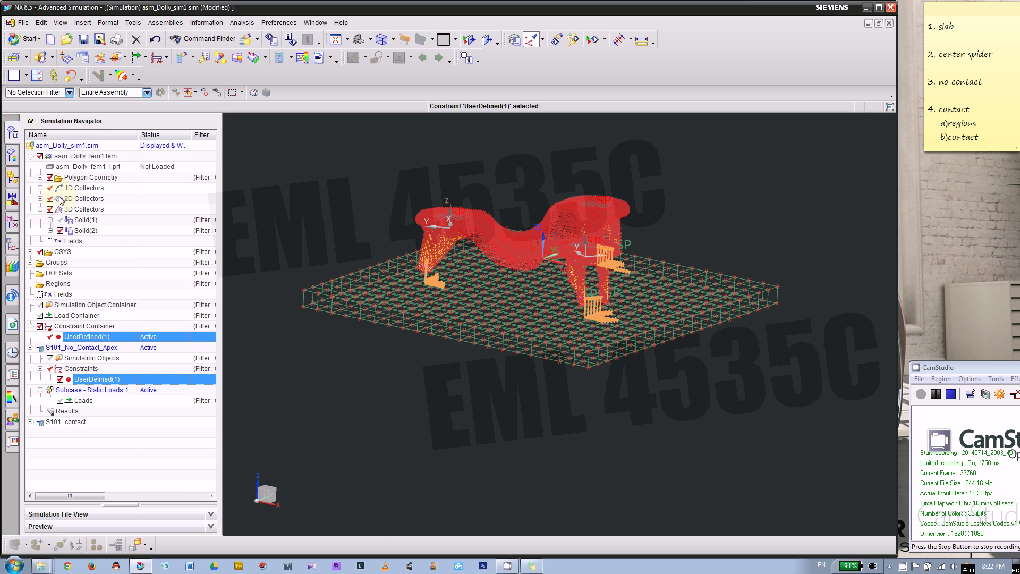
click(50, 208)
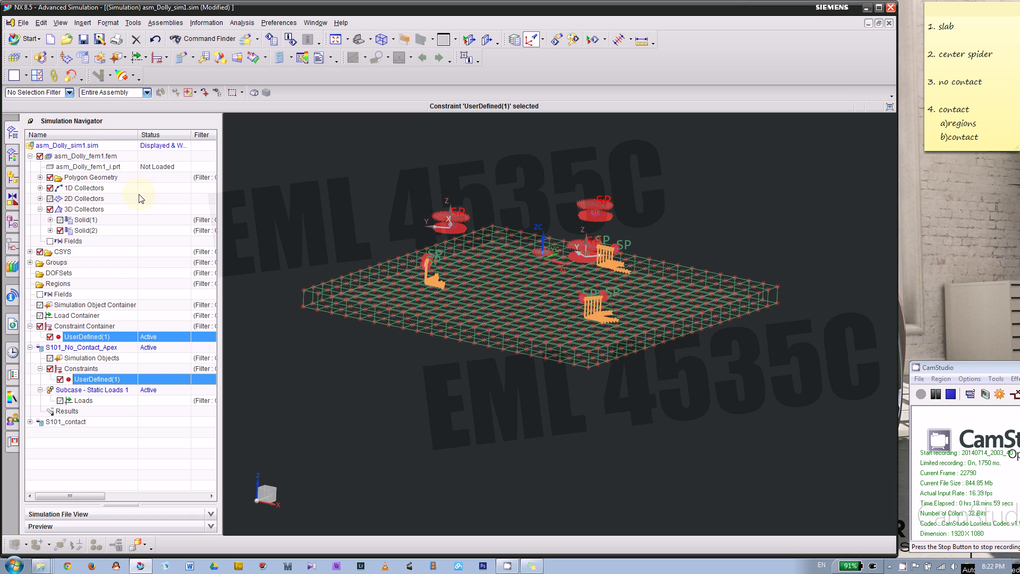
click(50, 188)
middle_drag(467, 212, 423, 255)
key(F8)
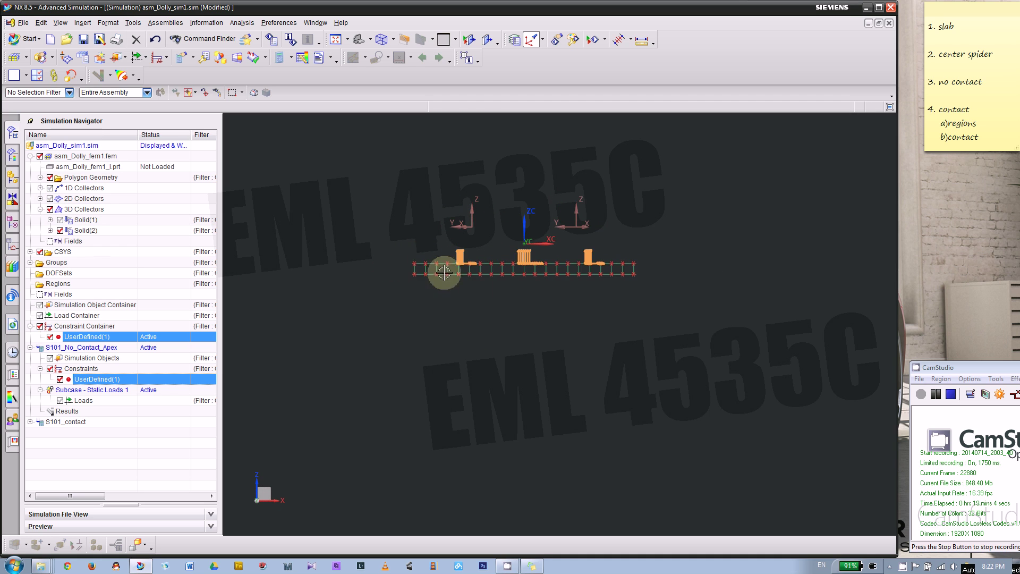
scroll(444, 272, up, 3)
scroll(409, 255, up, 2)
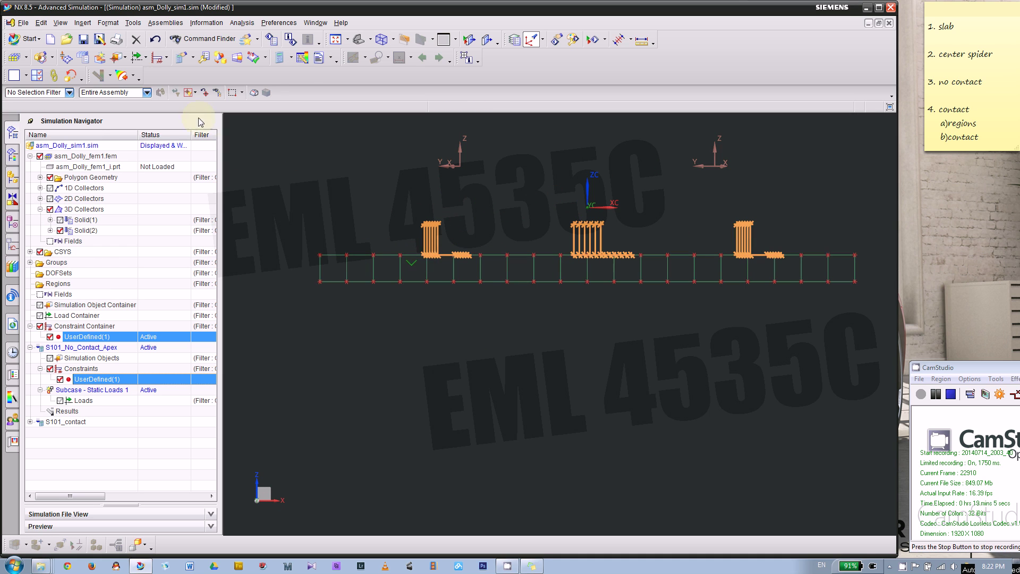
- Apply a fixed constraint to all nodes of the slab mesh
click(165, 60)
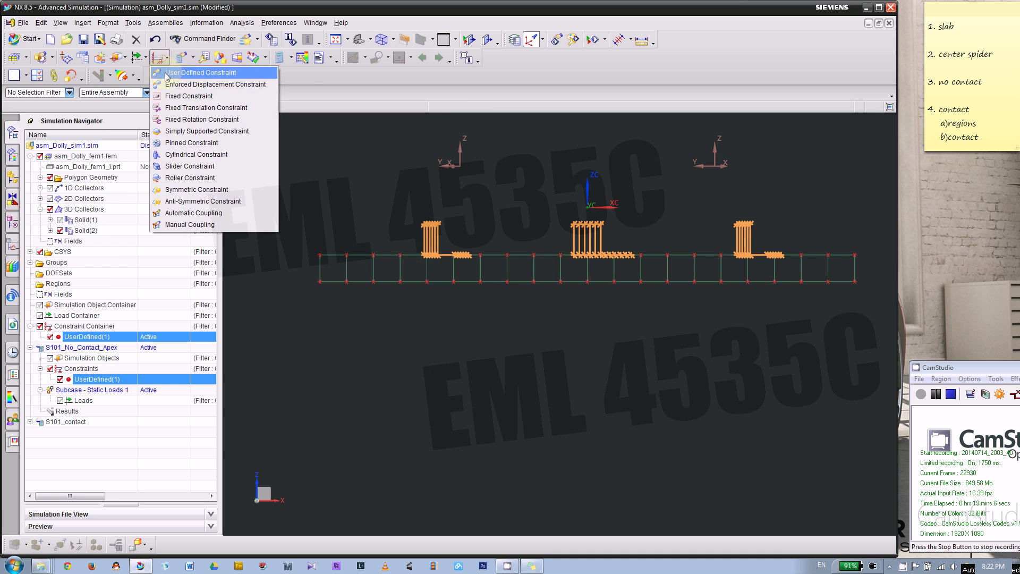
click(187, 97)
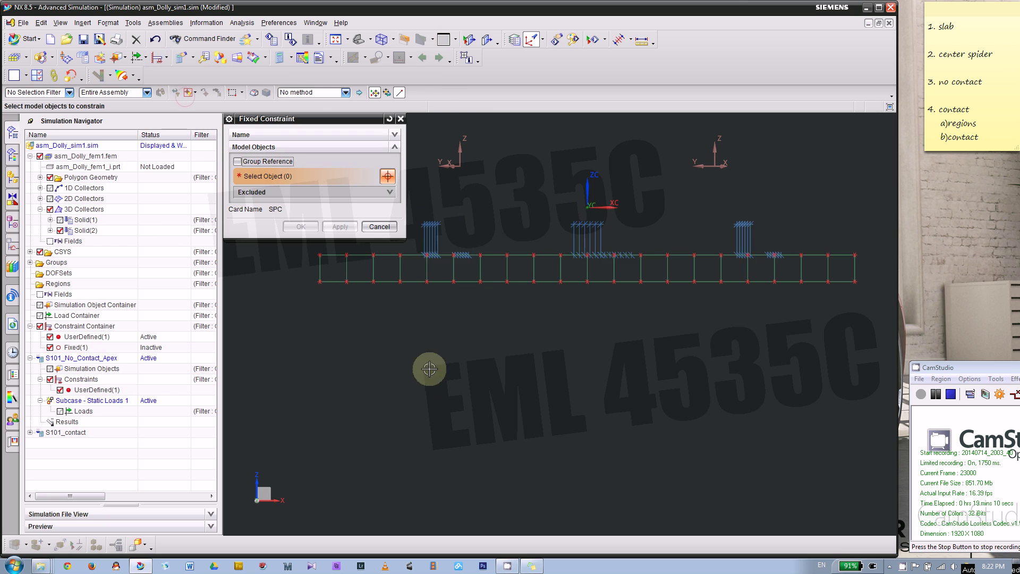
scroll(391, 339, down, 2)
drag(340, 287, 781, 361)
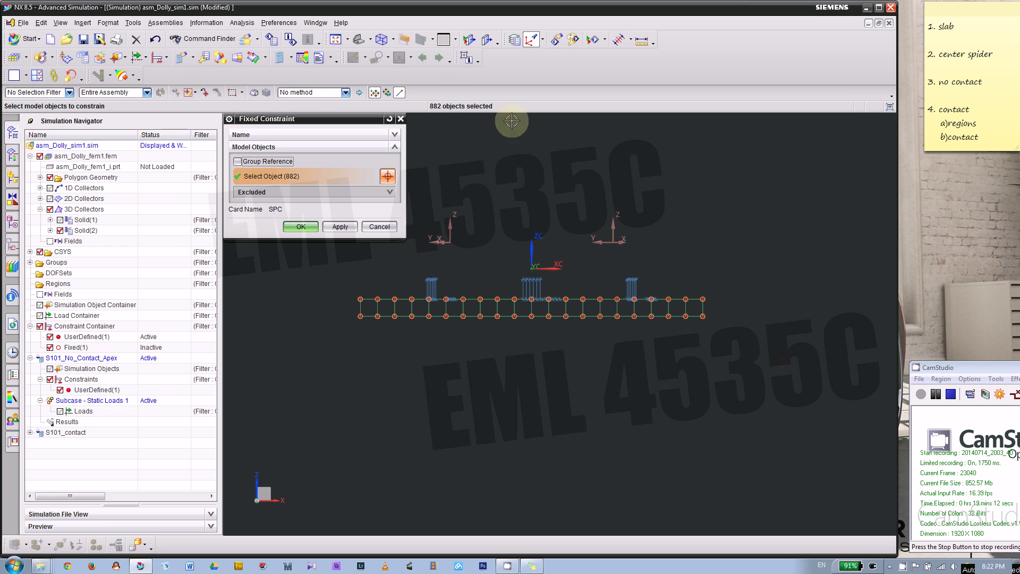
click(299, 227)
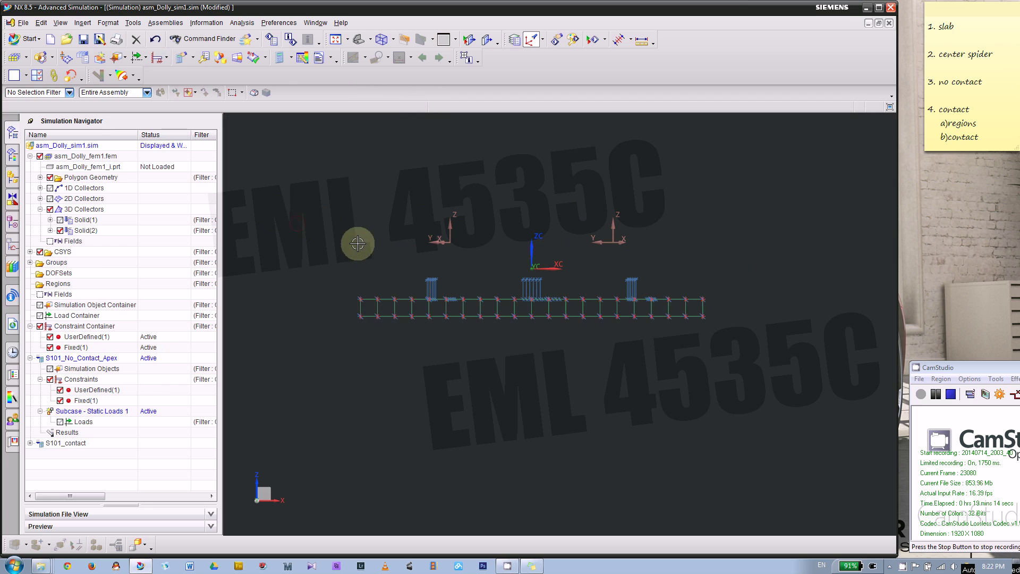
- Redisplay the dolly's 1D and 2D collectors and Solid(1) with the slab, and show the model shaded with element edges
middle_drag(358, 241, 348, 267)
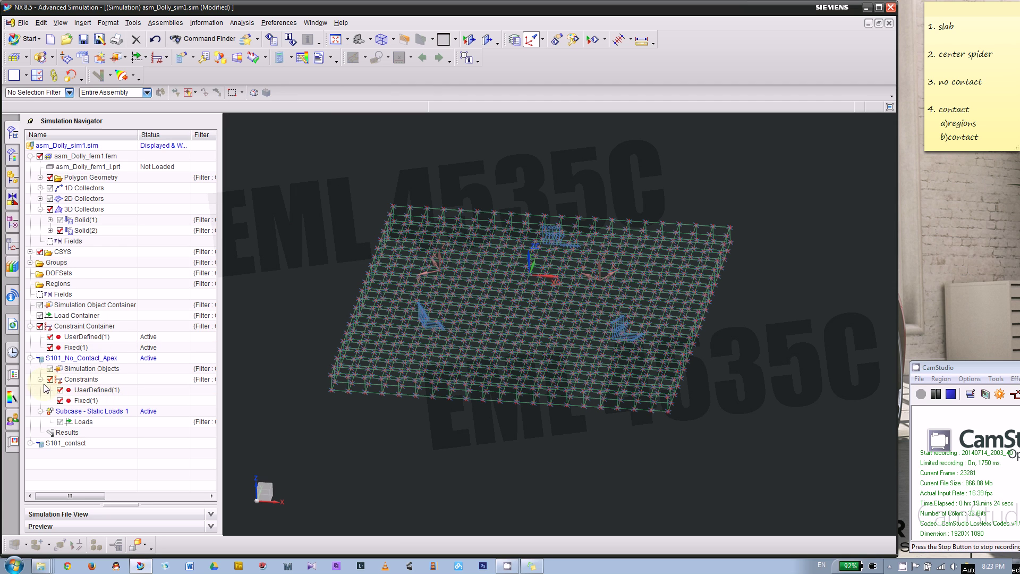
click(50, 188)
click(51, 200)
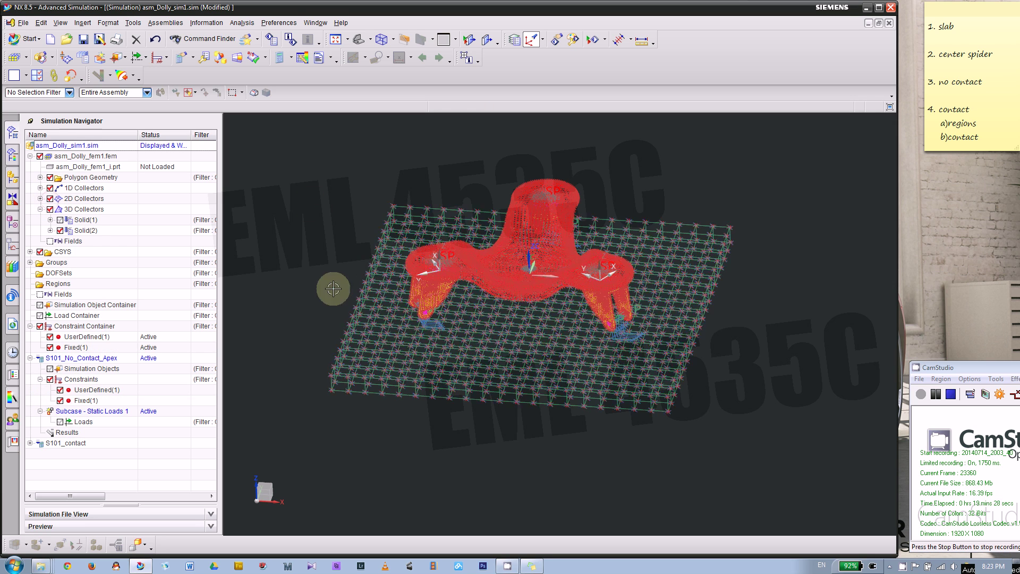
middle_drag(332, 289, 300, 201)
right_drag(316, 201, 316, 187)
scroll(408, 261, up, 5)
middle_drag(409, 260, 422, 296)
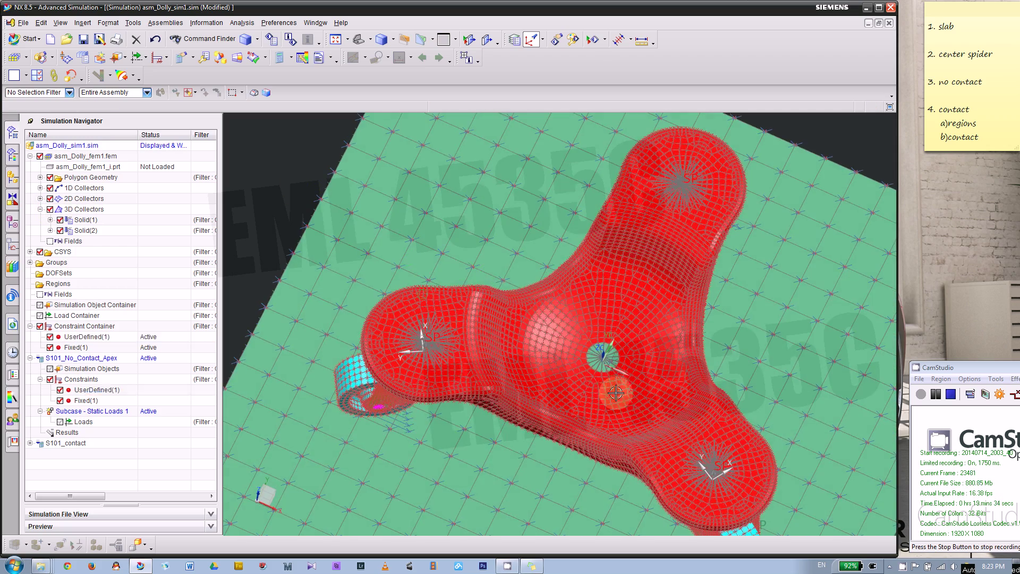
- Examine the spider connection in the dolly's central hole
scroll(599, 361, up, 6)
scroll(597, 383, up, 2)
scroll(539, 228, down, 2)
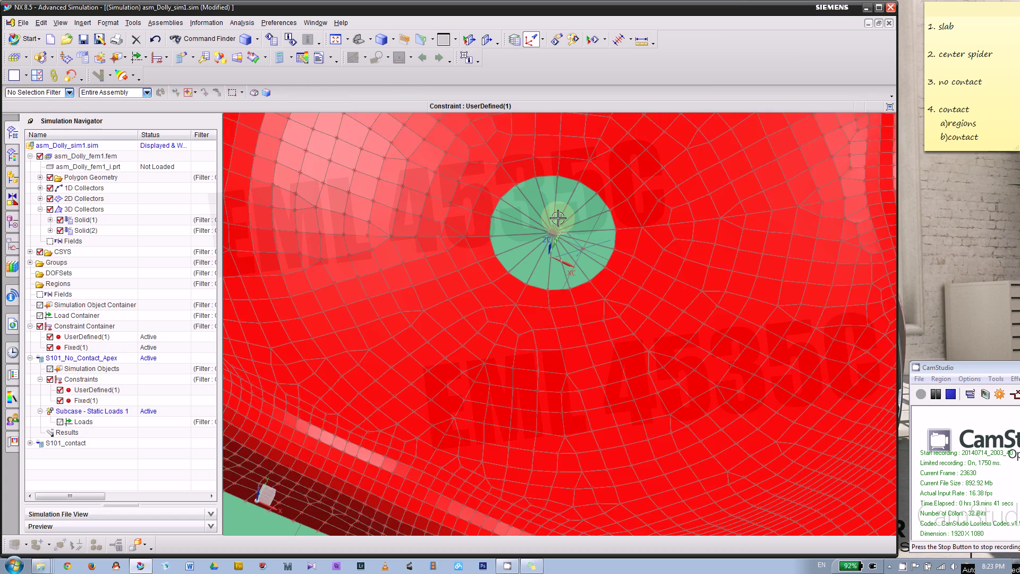
click(558, 218)
scroll(555, 217, up, 2)
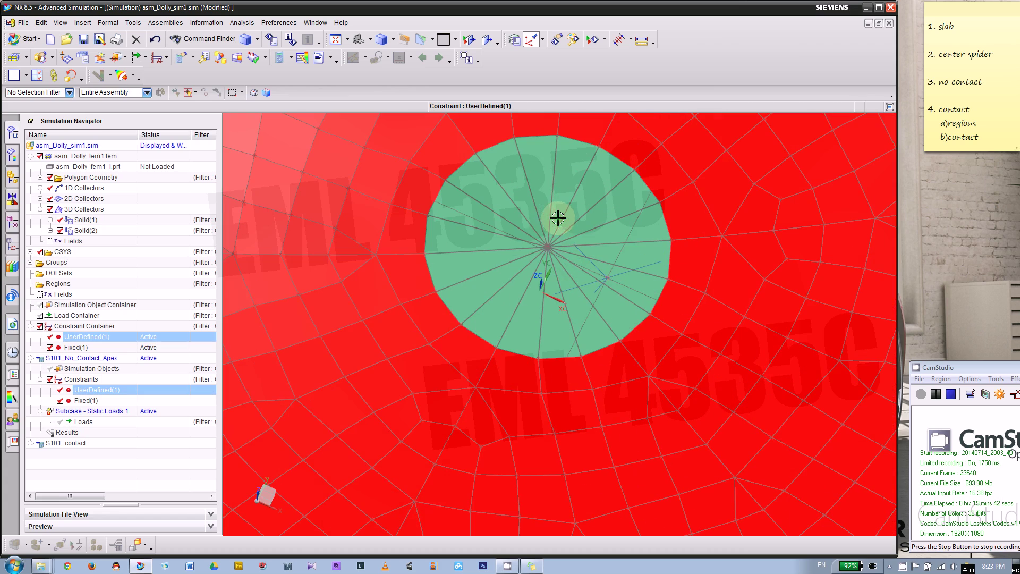
scroll(545, 220, down, 2)
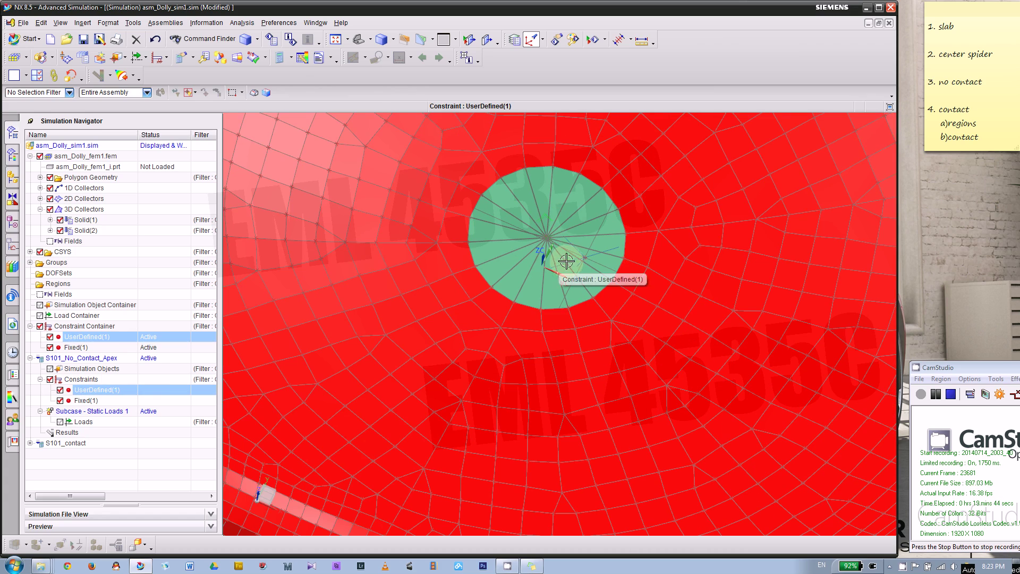
key(Escape)
scroll(491, 271, down, 2)
scroll(491, 271, down, 2)
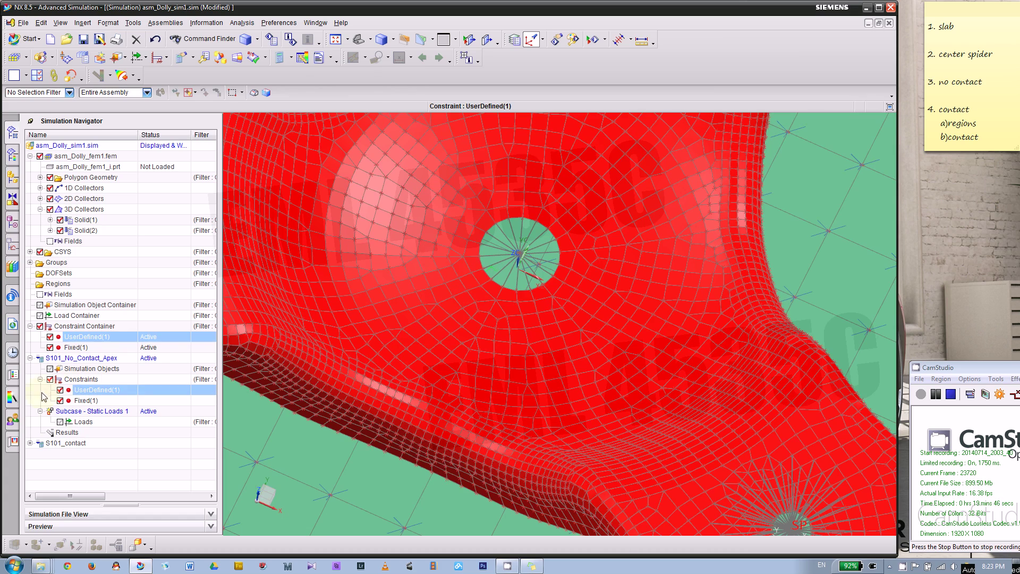
- Start a Magnitude and direction force load and set its magnitude to 300 lbf
click(137, 57)
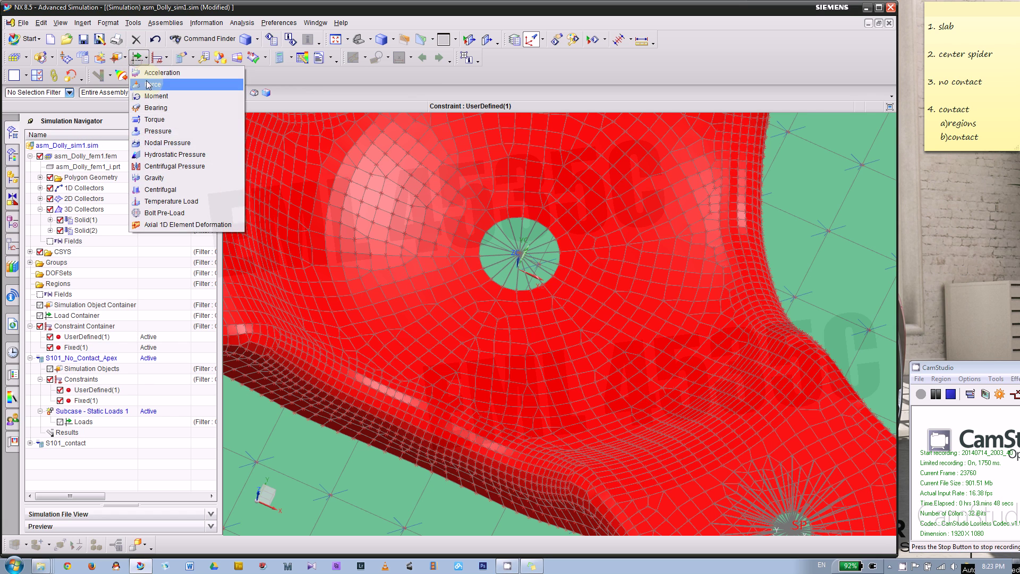
click(150, 85)
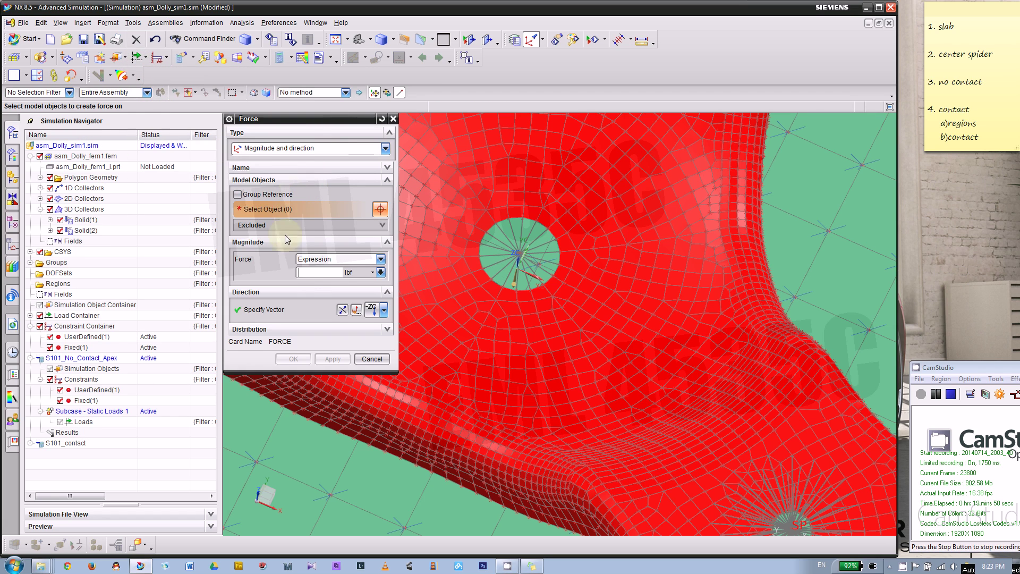
text(300)
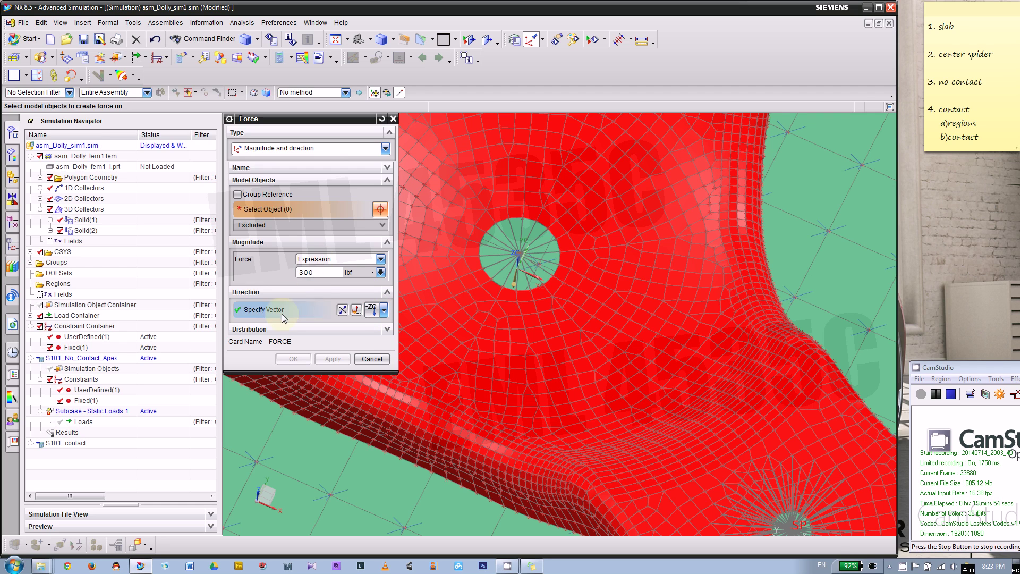
- Hide the Solid(2) slab mesh and apply the force to the center node of the spider in the dolly's central hole
scroll(489, 284, up, 3)
scroll(489, 283, down, 5)
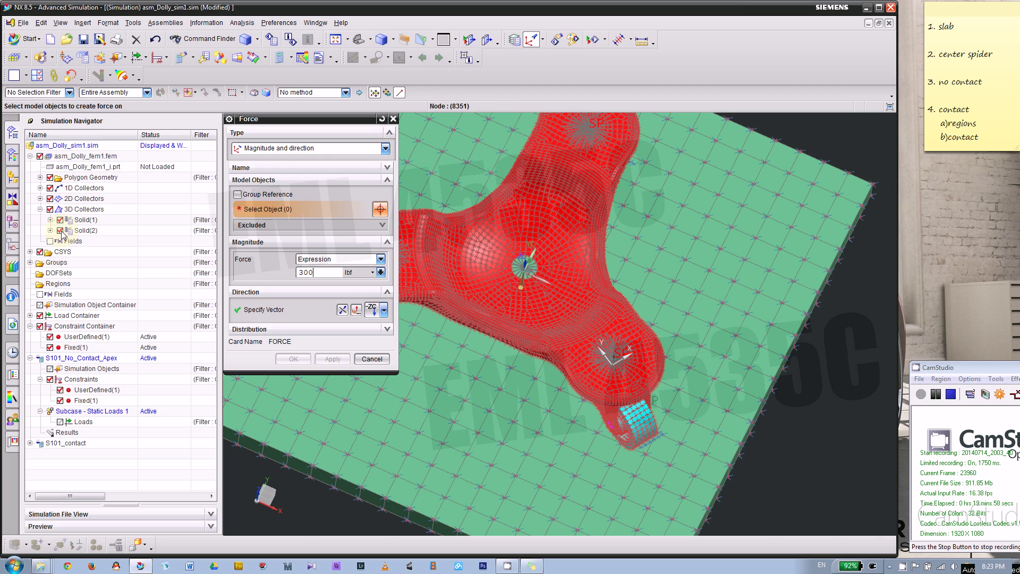
scroll(507, 274, up, 5)
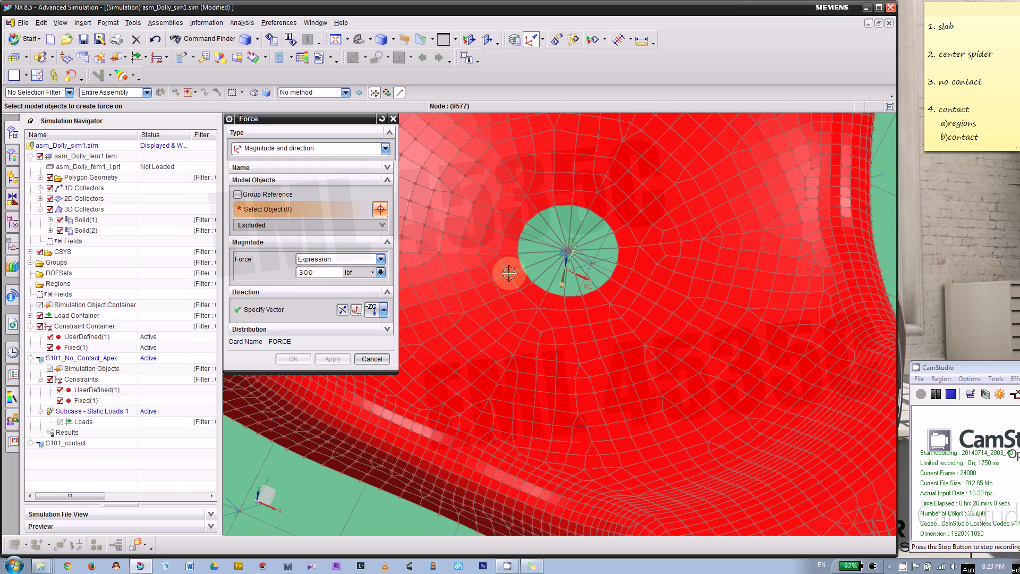
click(60, 231)
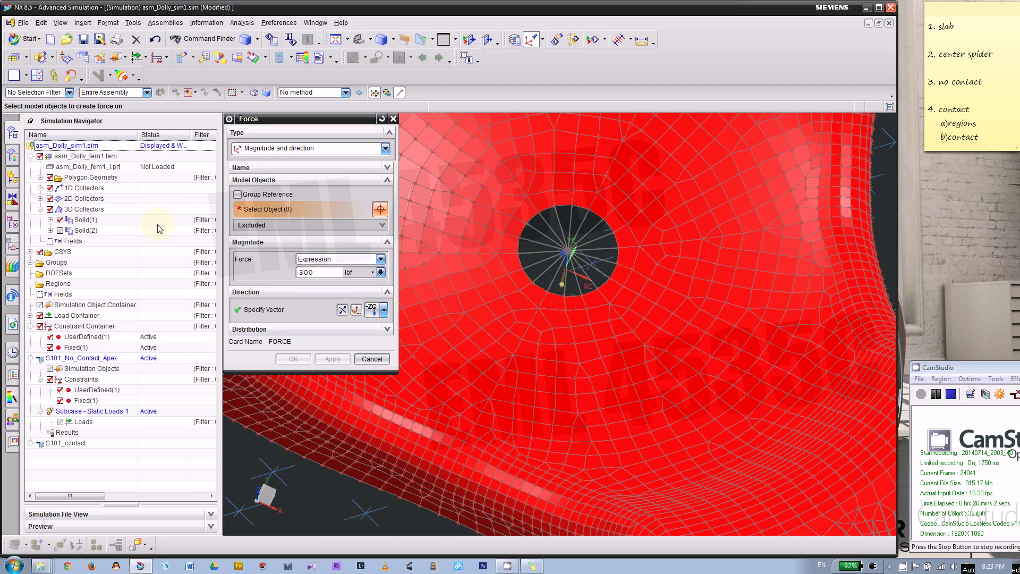
scroll(644, 255, down, 3)
scroll(634, 229, up, 5)
scroll(632, 234, up, 1)
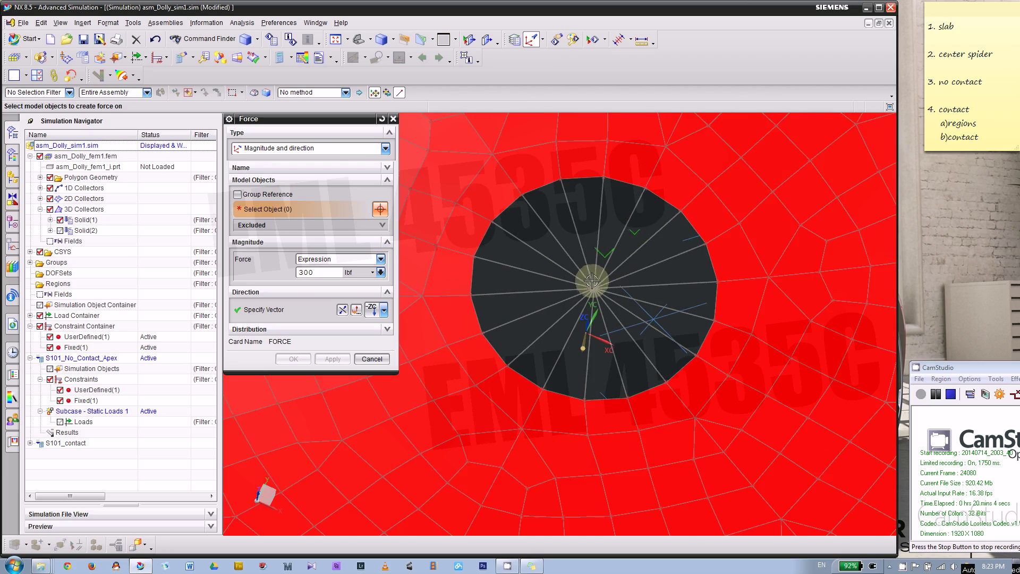
click(588, 266)
scroll(584, 242, down, 2)
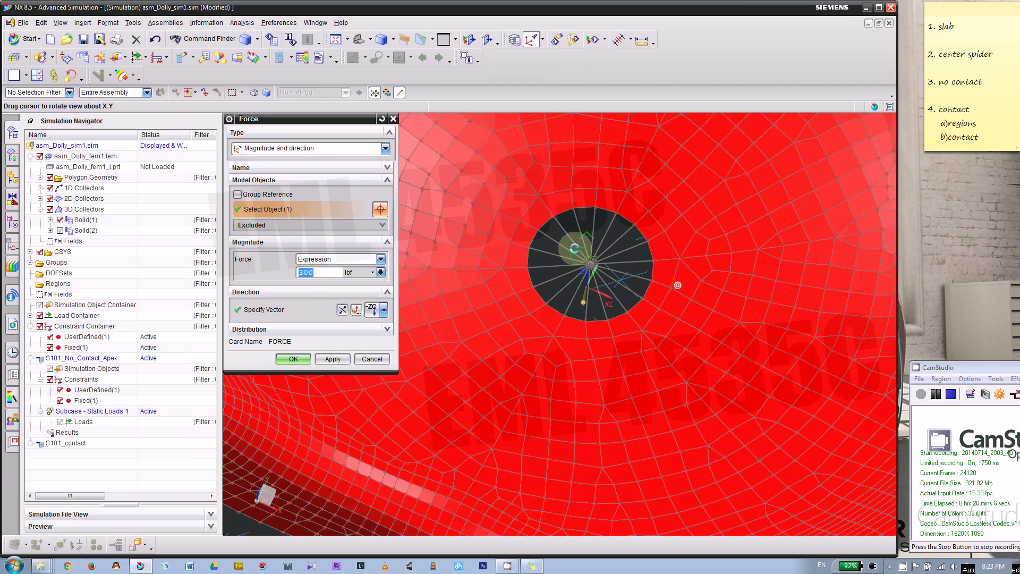
click(291, 360)
scroll(505, 258, down, 4)
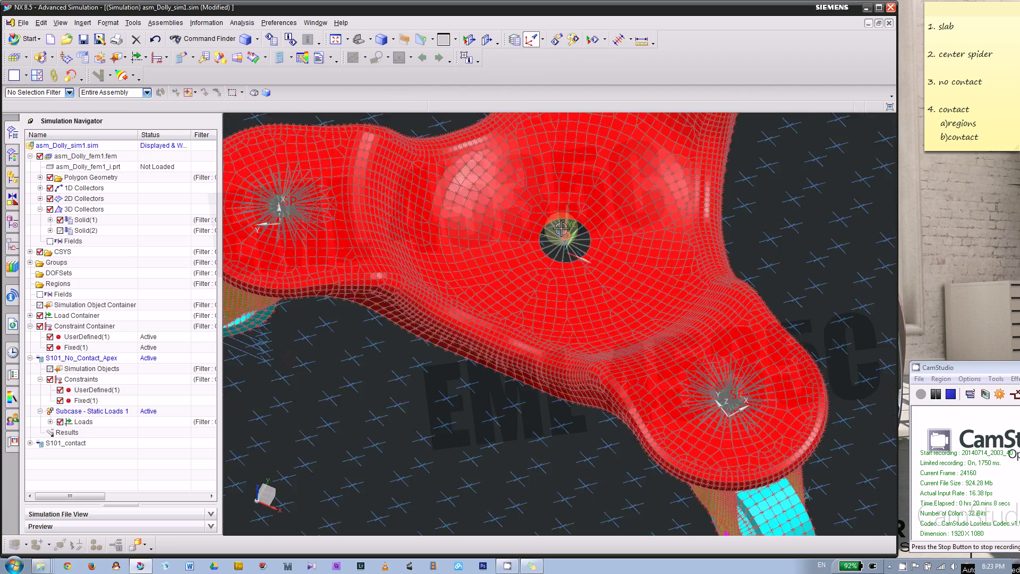
- Enlarge the display symbol of the force load in Subcase - Static Loads 1 to nearly the Large end of the scale
middle_drag(505, 259, 521, 350)
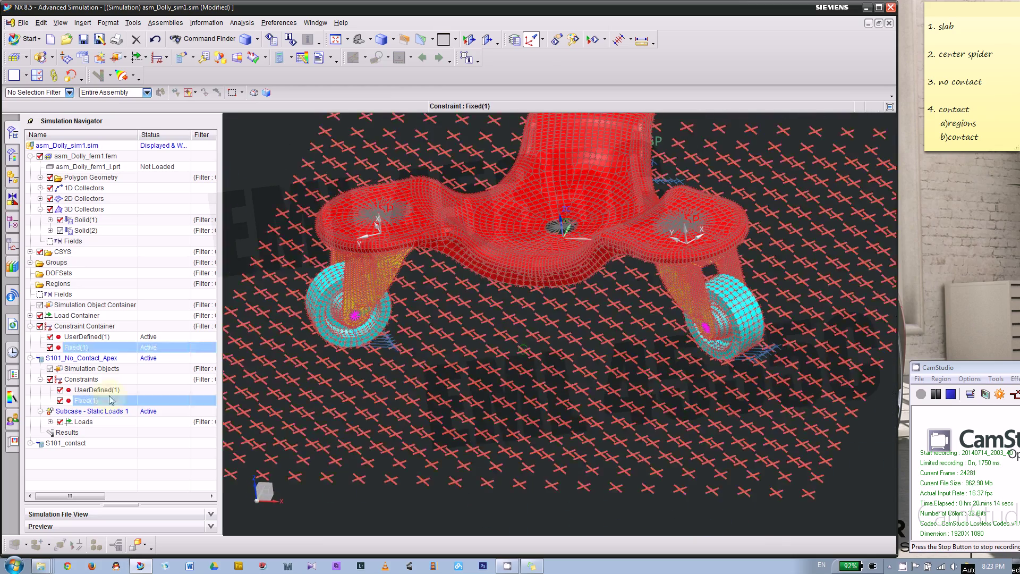
click(84, 421)
click(50, 422)
click(101, 433)
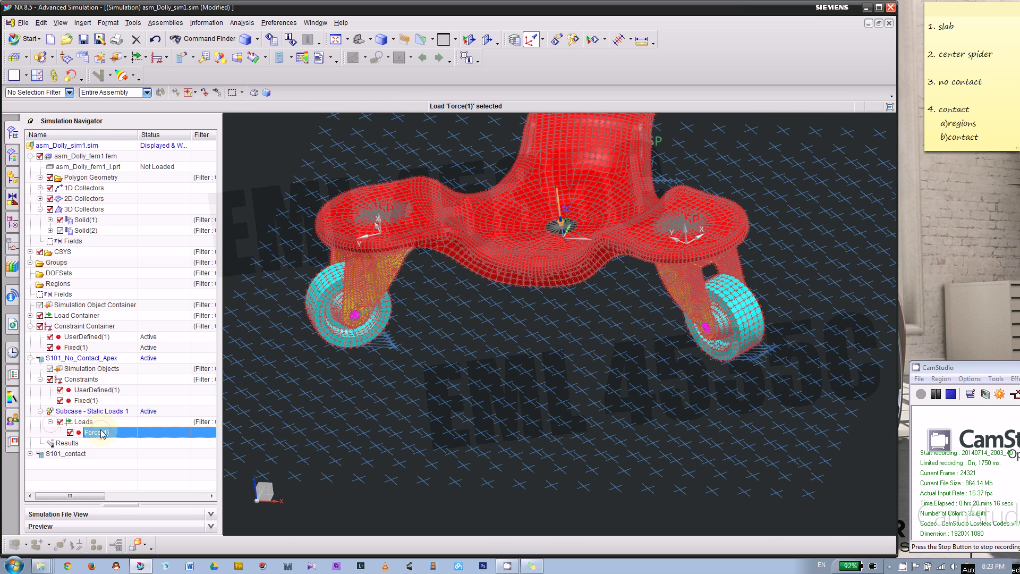
right_click(102, 433)
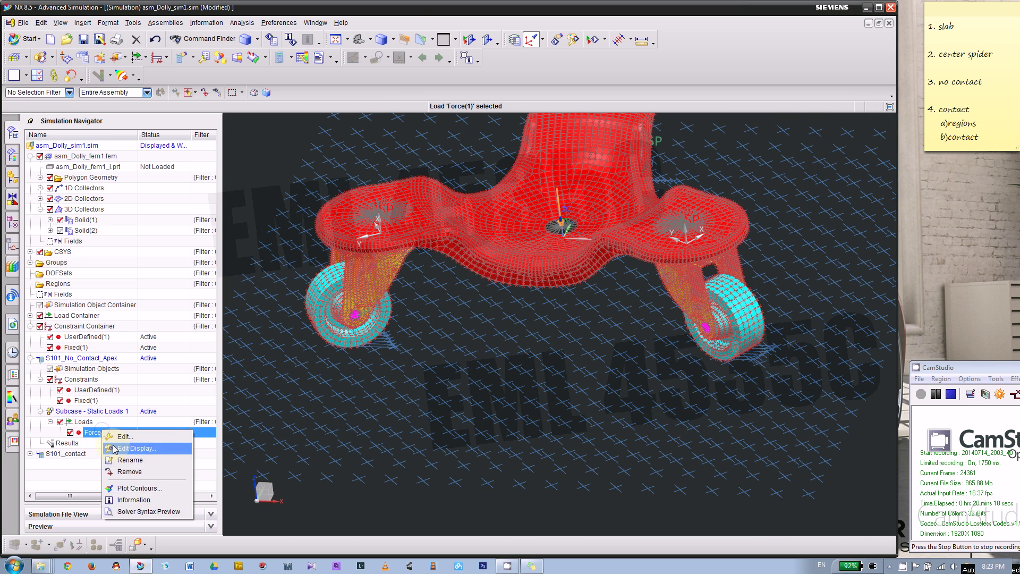
click(116, 448)
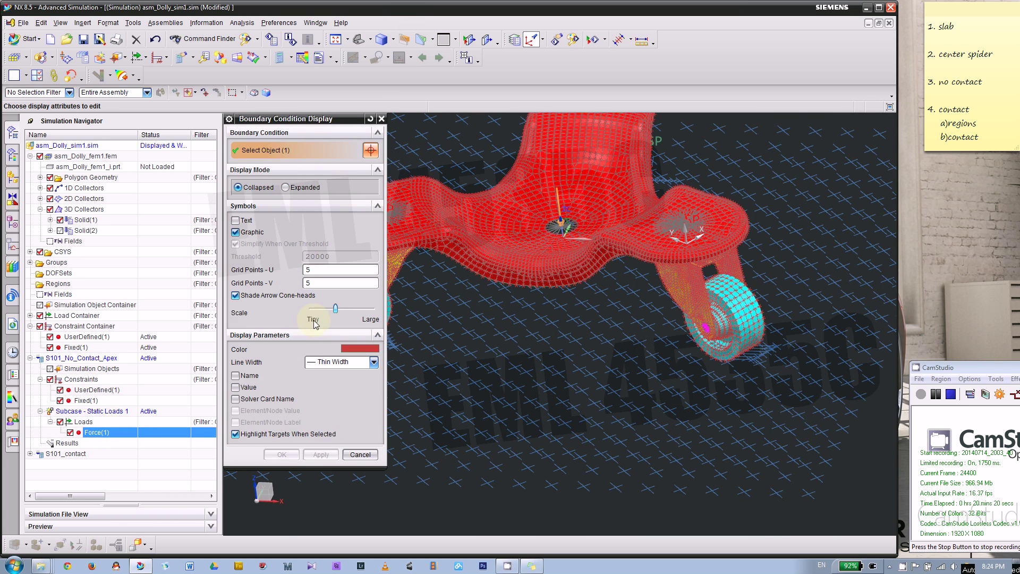
drag(332, 314, 367, 310)
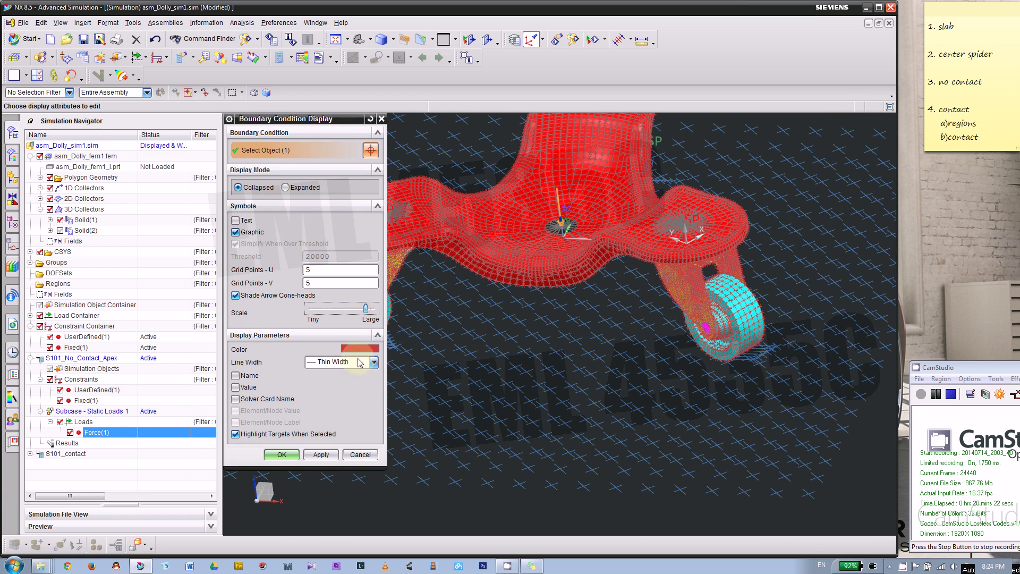
middle_drag(393, 360, 405, 255)
click(282, 455)
middle_drag(385, 407, 417, 318)
- Highlight the force load, the fixed constraint and the user-defined constraint in turn to check where each one acts on the model
click(111, 433)
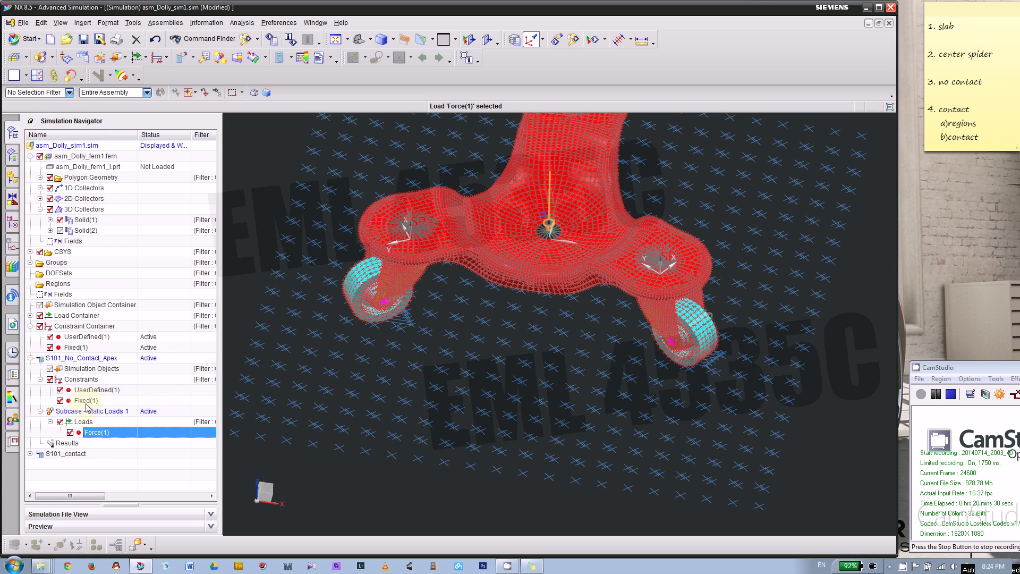
click(86, 401)
click(103, 391)
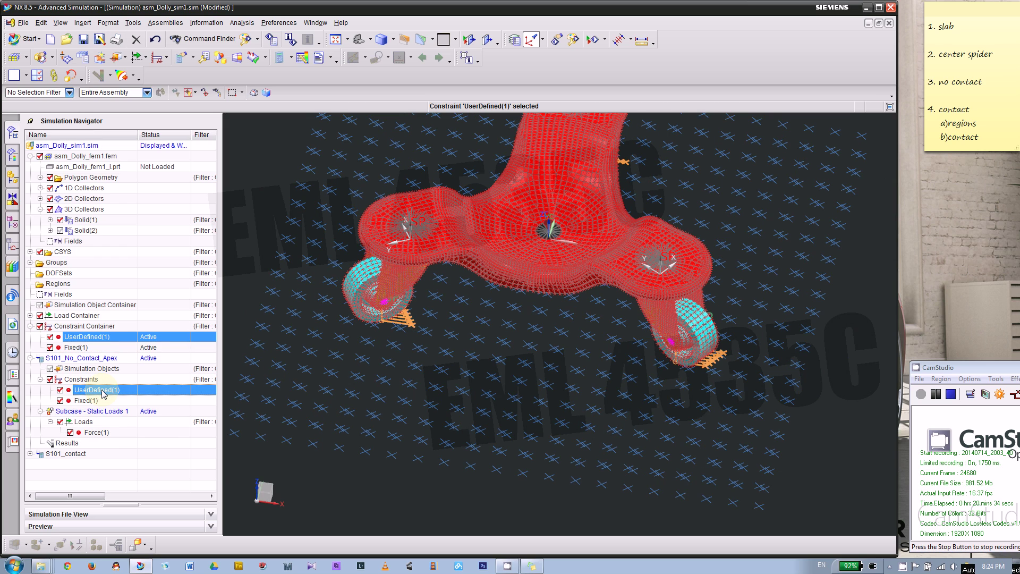
middle_drag(481, 276, 478, 273)
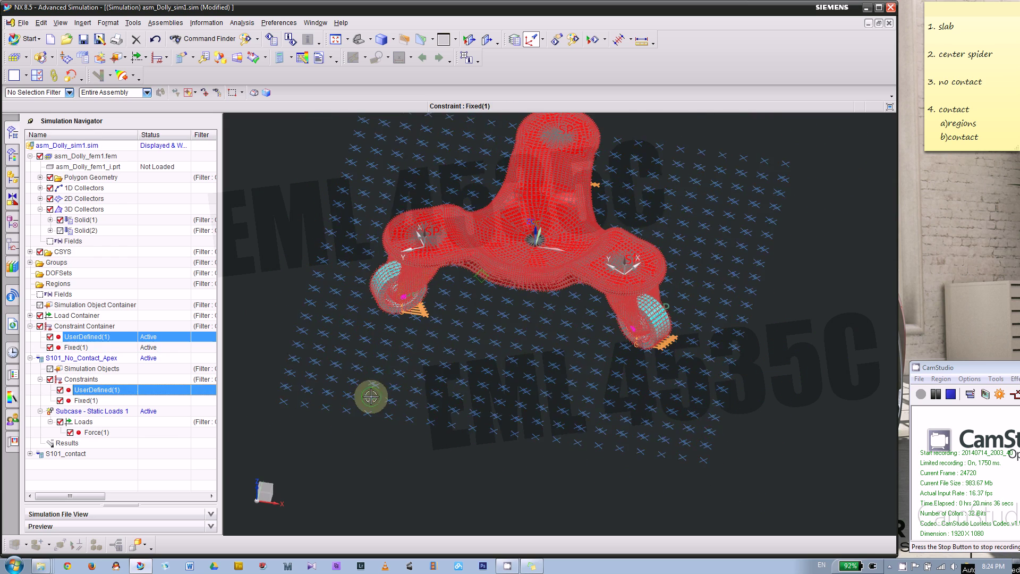
middle_drag(368, 397, 371, 439)
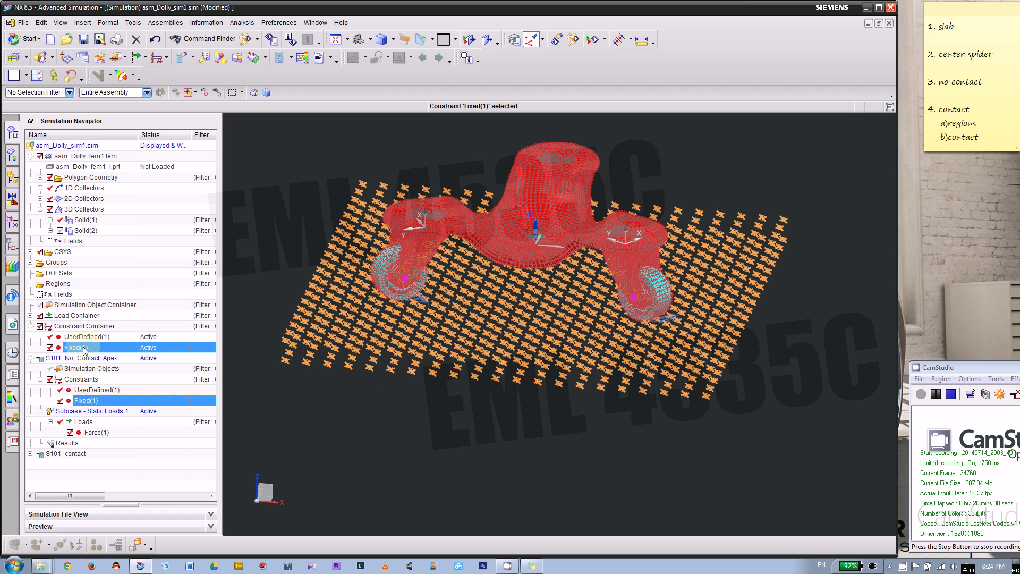
click(85, 328)
- Run a model setup check on the S101_No_Contact_Apex solution, read through its error summary and close the report
right_click(106, 358)
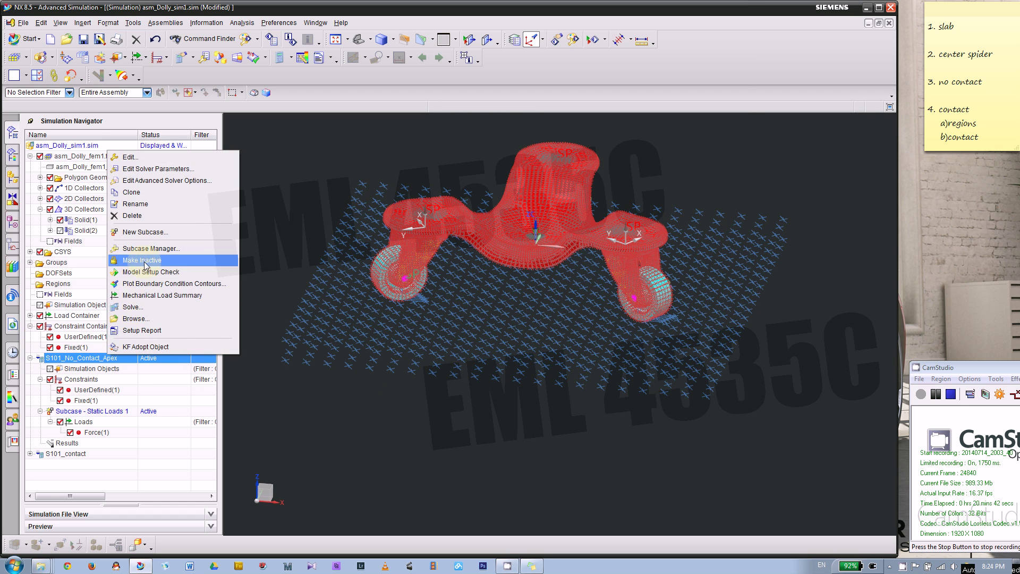
click(137, 271)
click(386, 317)
scroll(482, 278, down, 5)
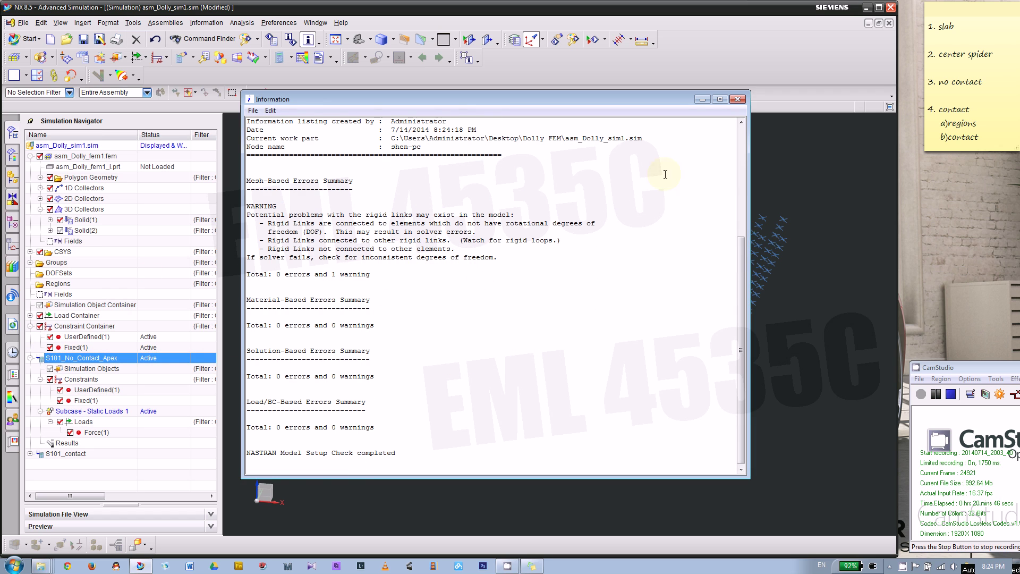
click(737, 100)
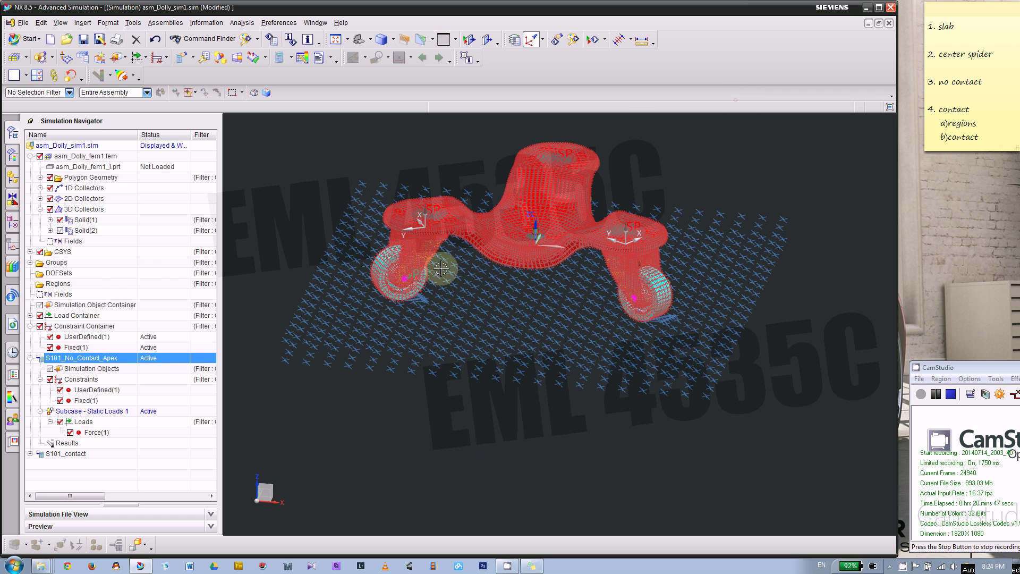
- Start a solve of S101_No_Contact_Apex and check that the SPC force request is enabled in the solution's structural output requests
right_click(89, 361)
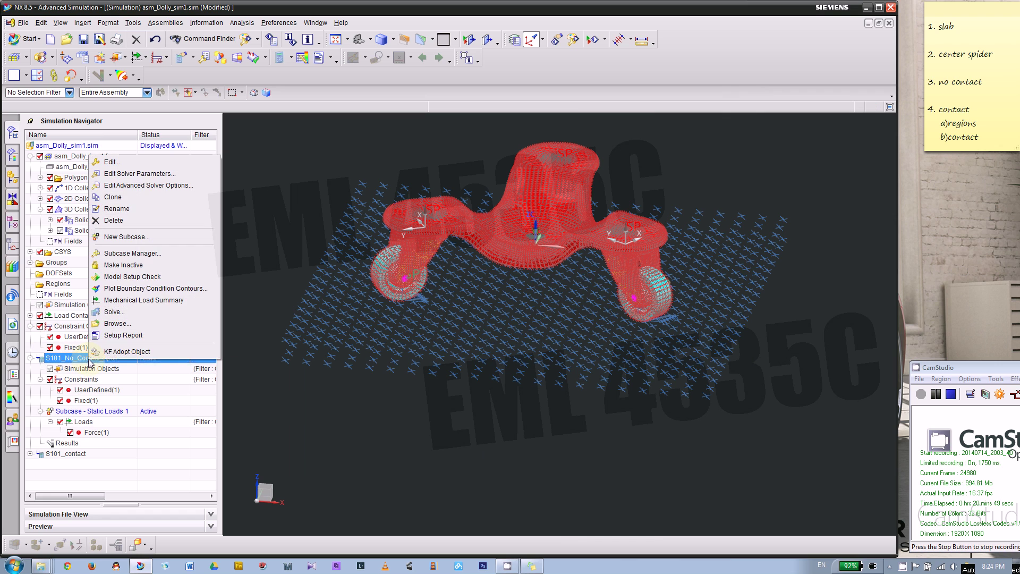
click(113, 312)
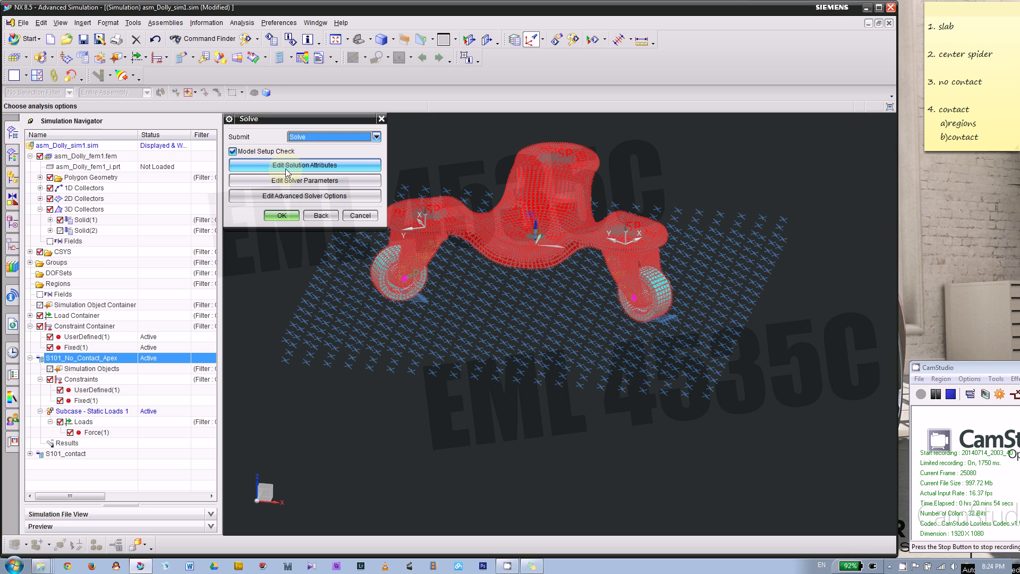
click(286, 168)
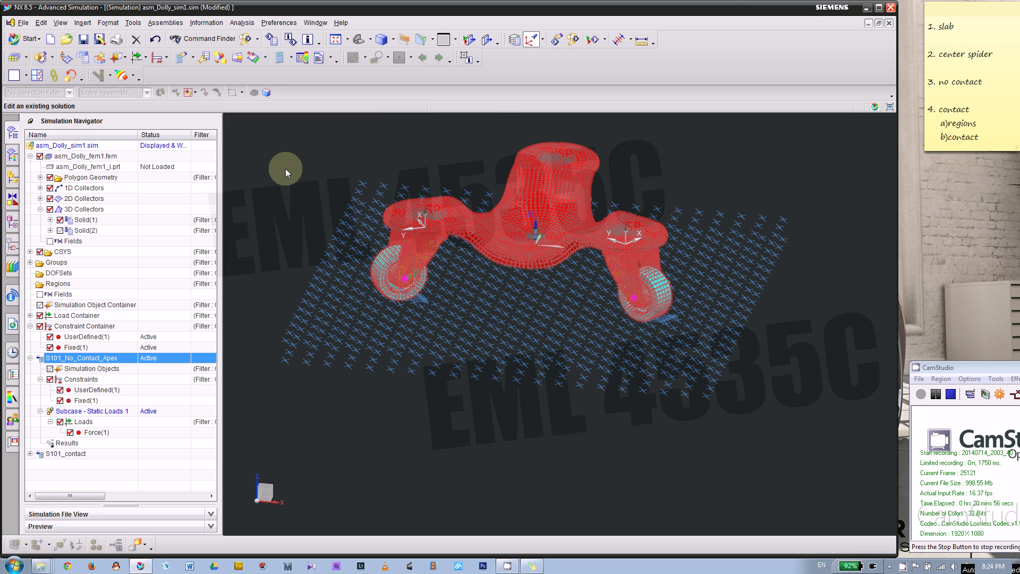
click(278, 236)
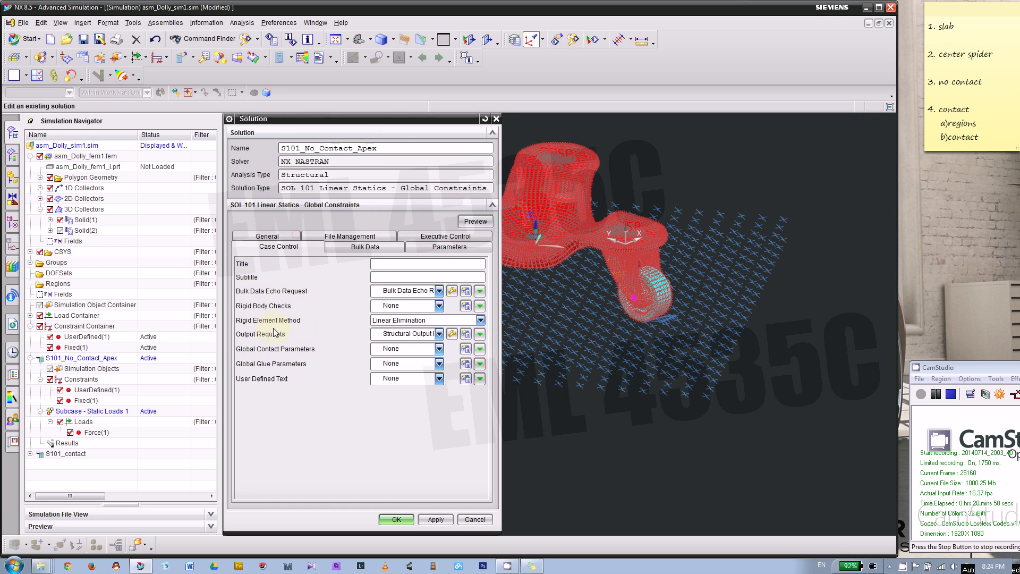
middle_click(400, 310)
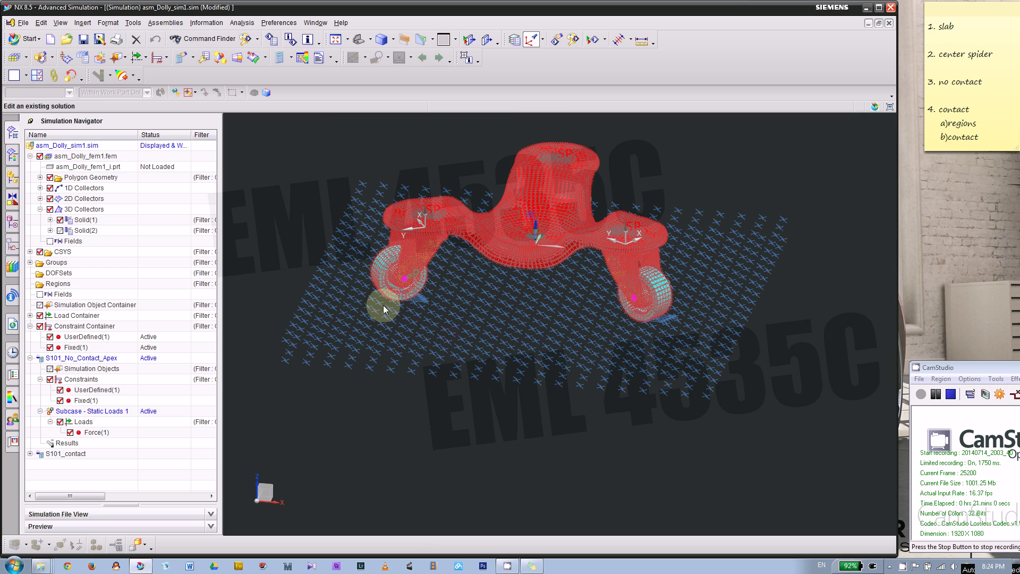
click(323, 285)
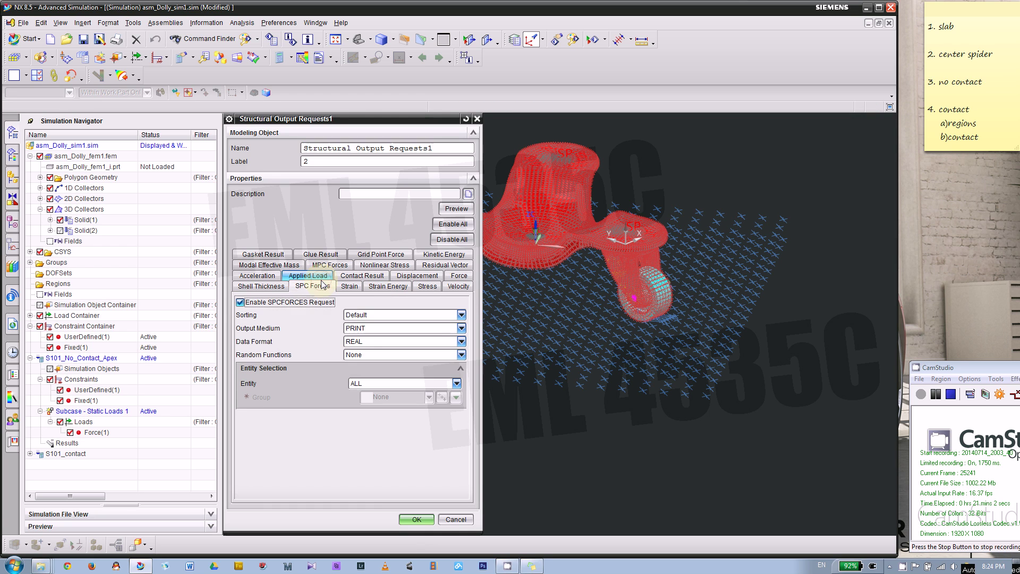
click(406, 520)
click(397, 519)
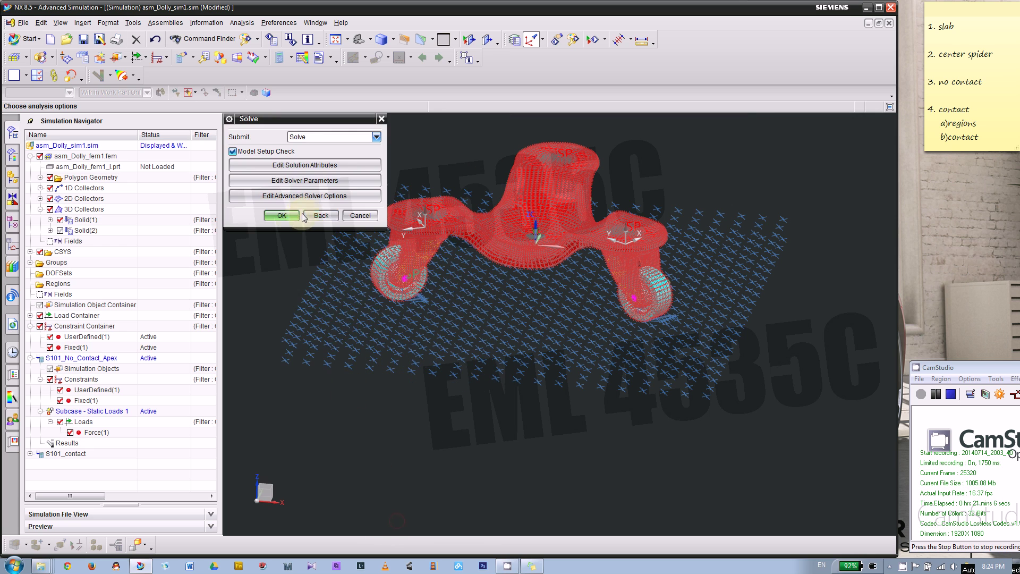
- Solve S101_No_Contact_Apex with the model setup check on, and close the monitors and the information report once the job completes
click(281, 214)
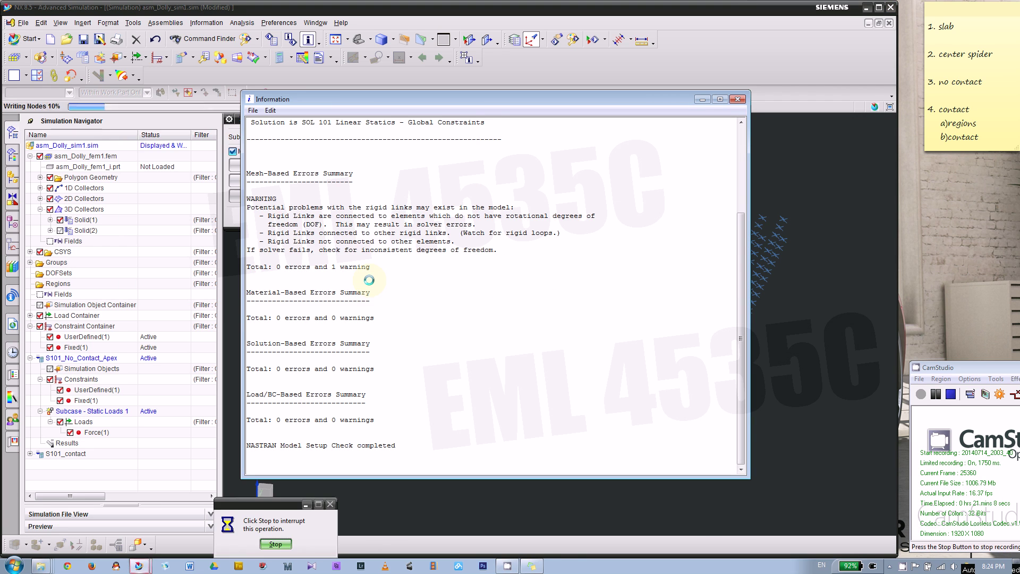
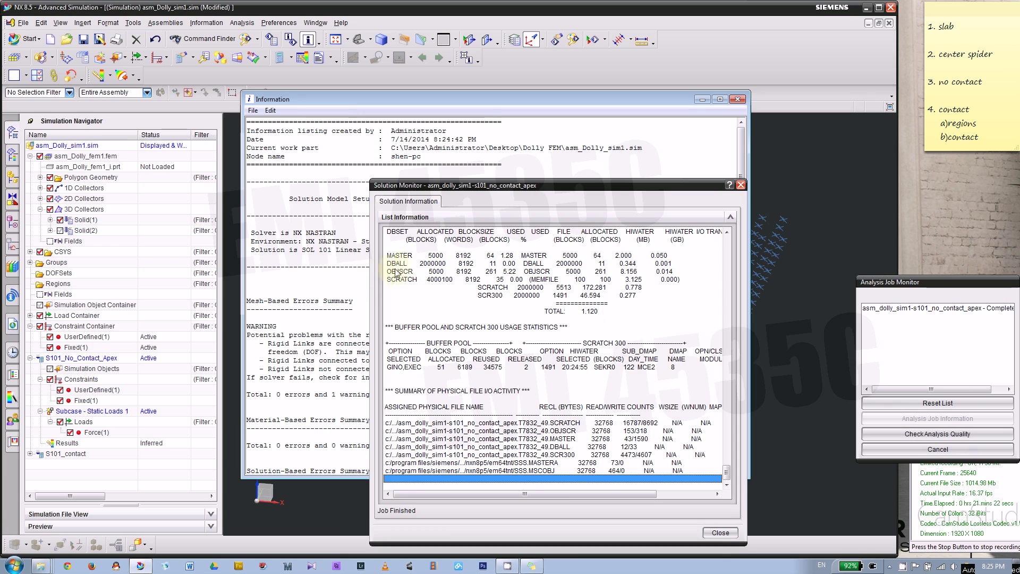
click(955, 511)
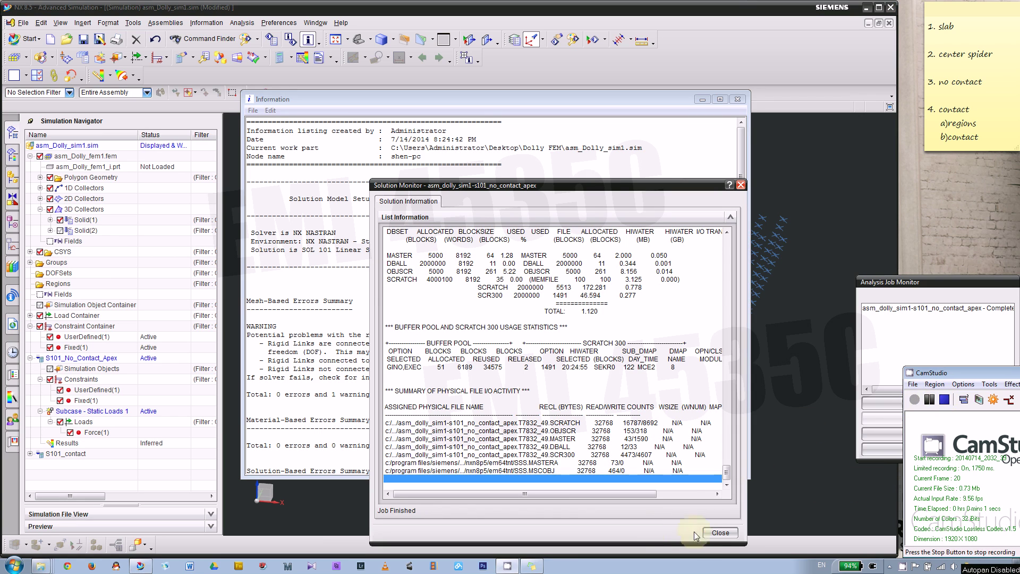
click(720, 532)
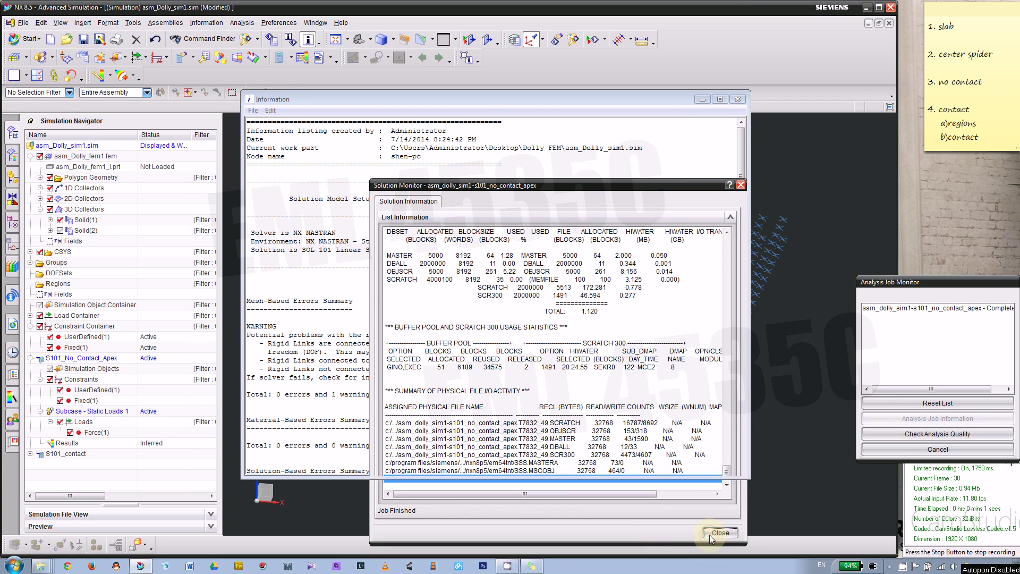
click(897, 285)
click(907, 448)
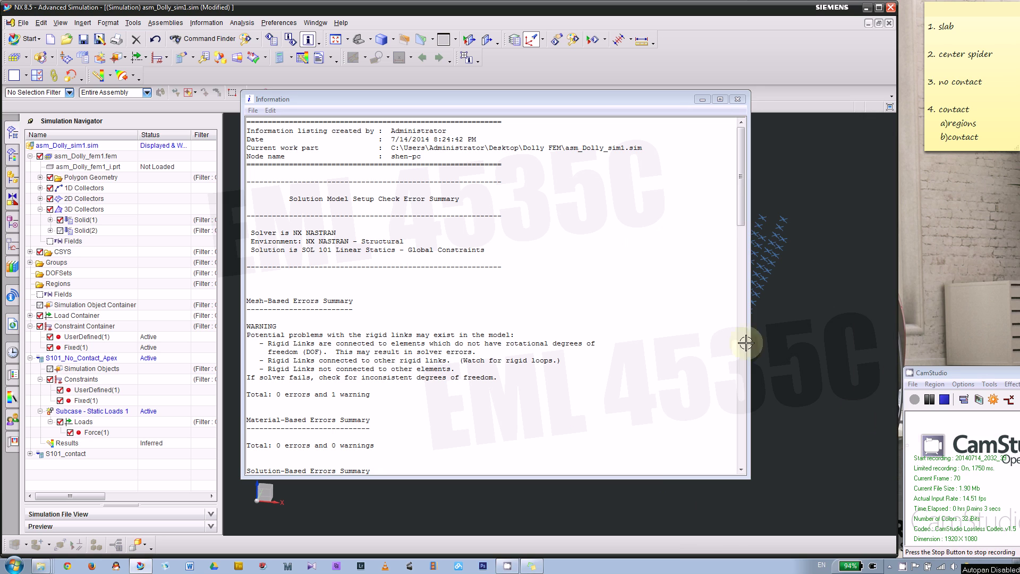
click(737, 99)
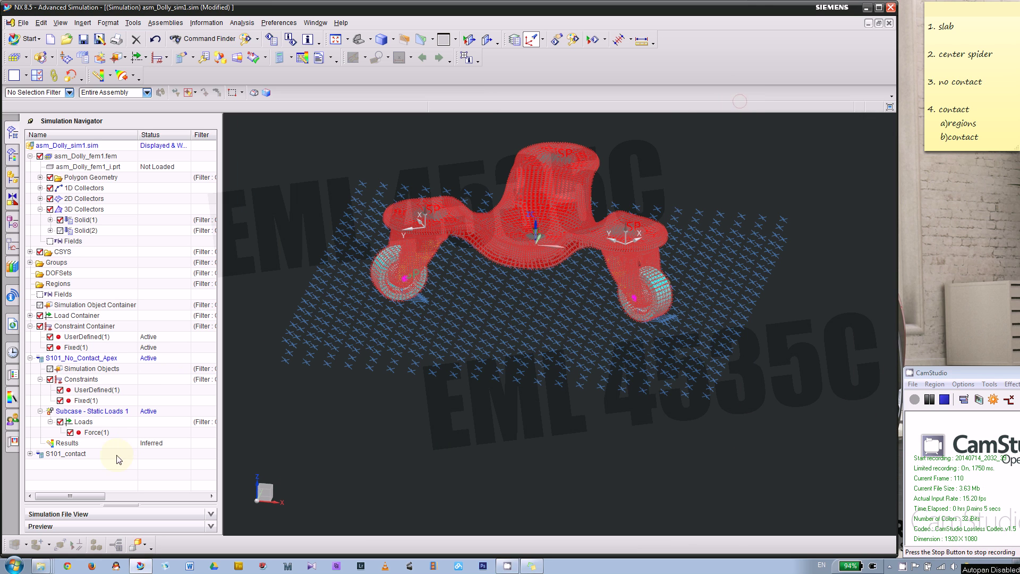
- Open the S101_No_Contact_Apex results, plot the nodal displacement and fit the deformed dolly in the view
click(31, 358)
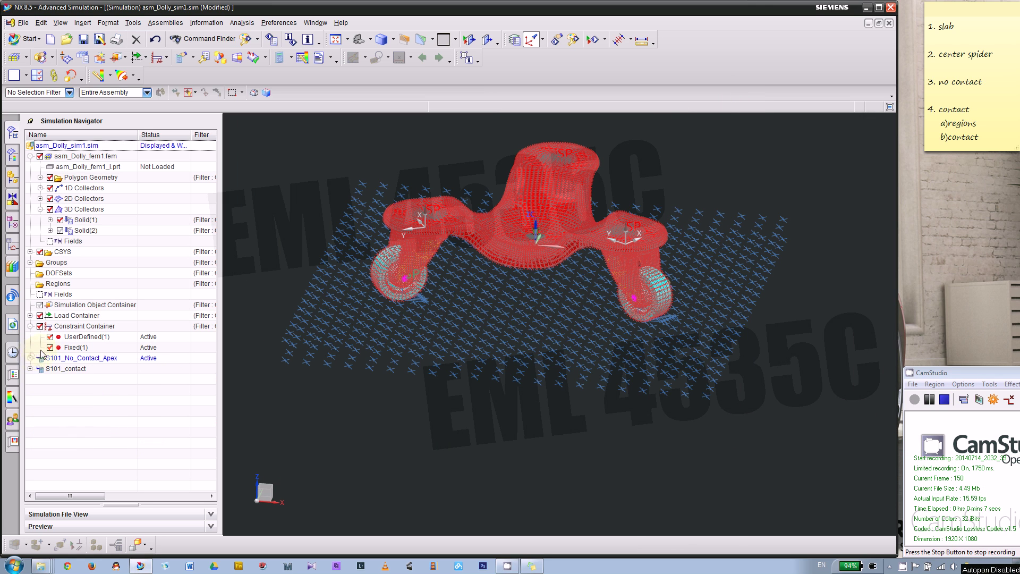
click(30, 358)
double_click(72, 443)
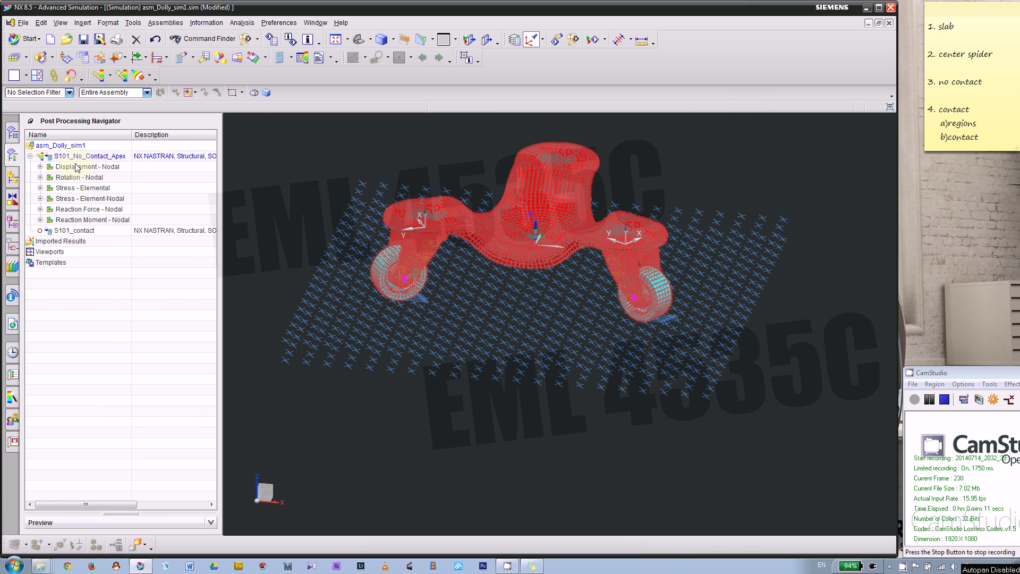
double_click(77, 167)
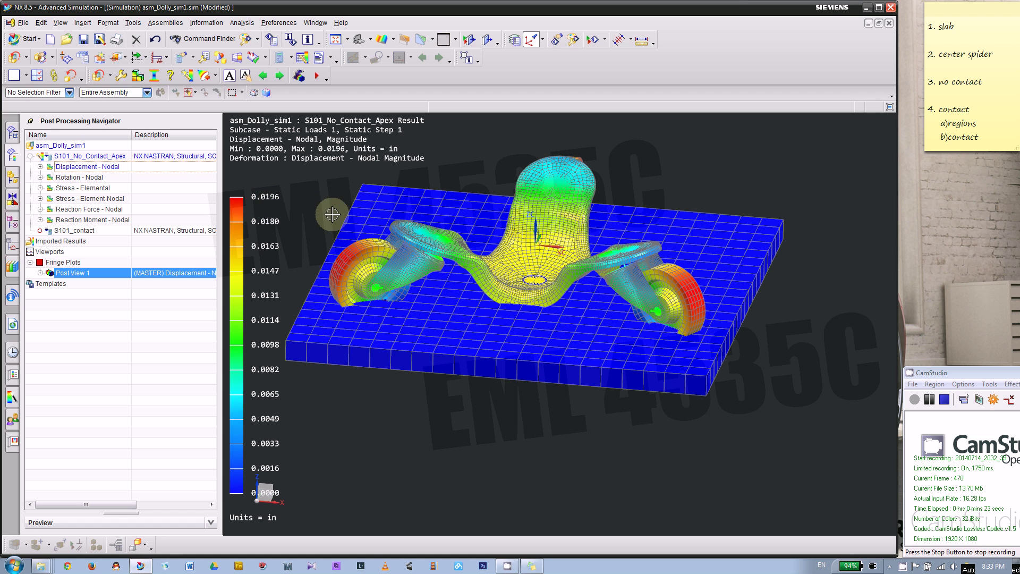
key(Home)
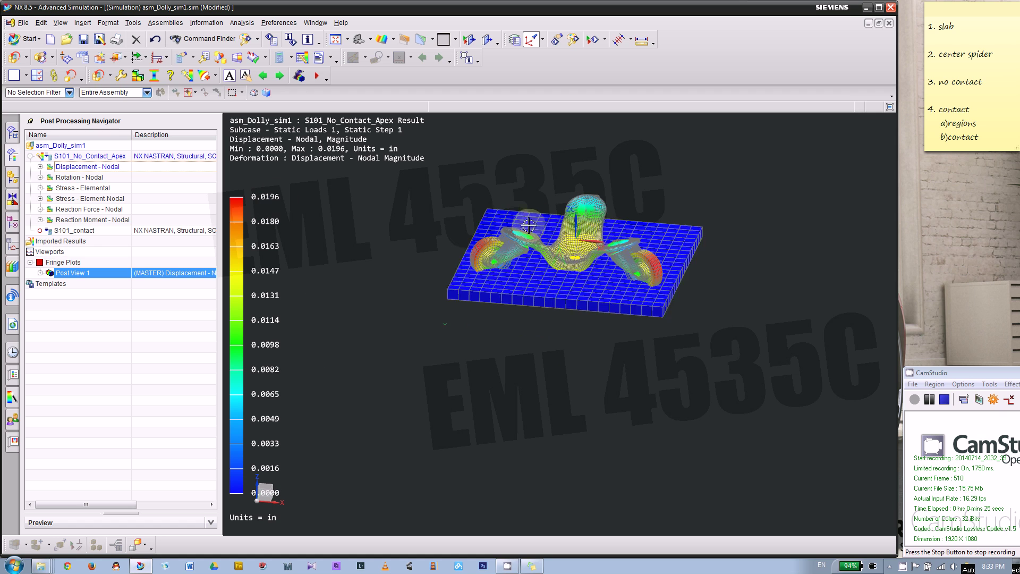
shift+middle_drag(574, 195, 514, 242)
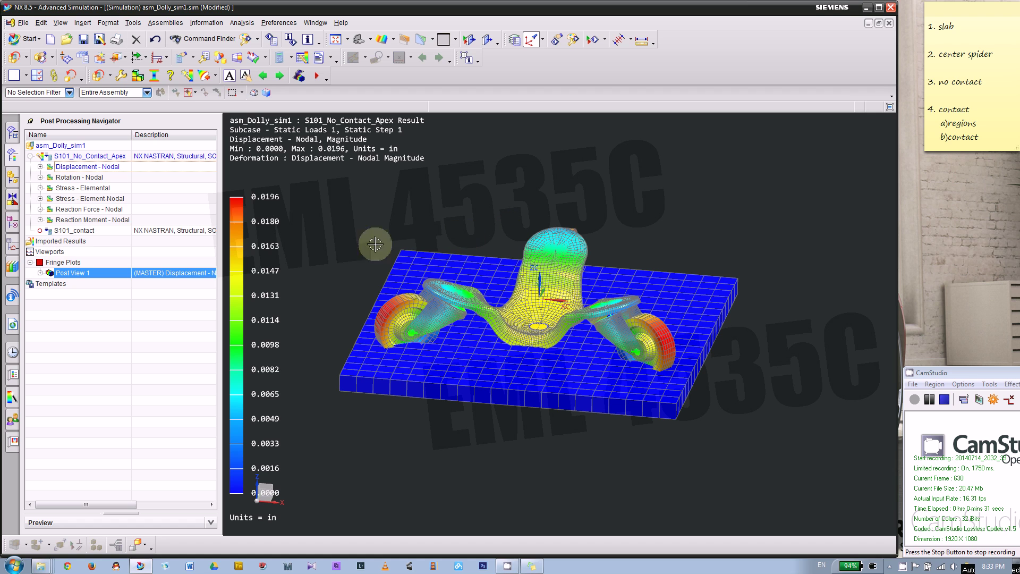
- Hide the slab's 3d_extruded_mesh(1) in Post View 1 and fit the remaining deformed dolly in the view
click(16, 137)
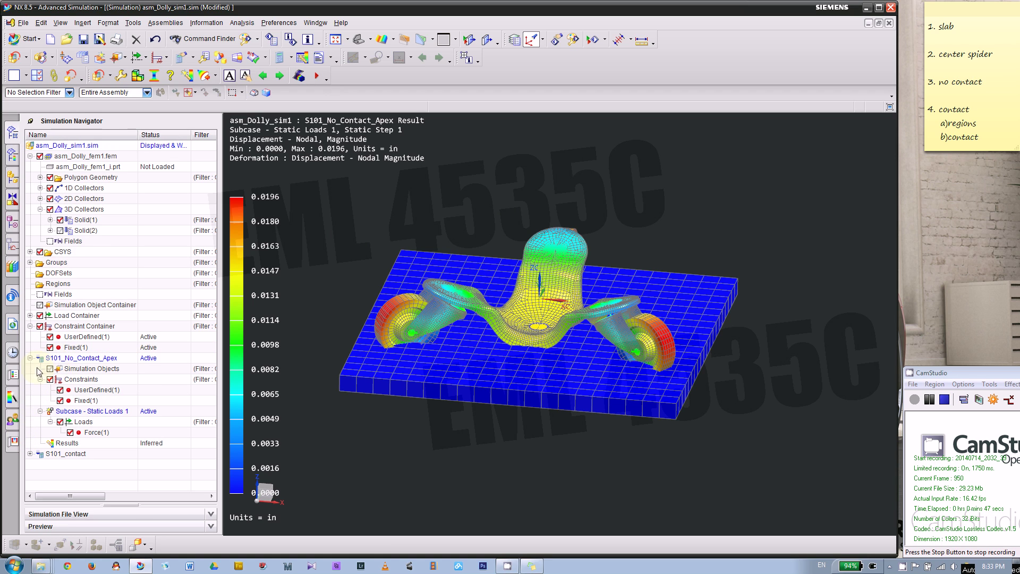
click(13, 157)
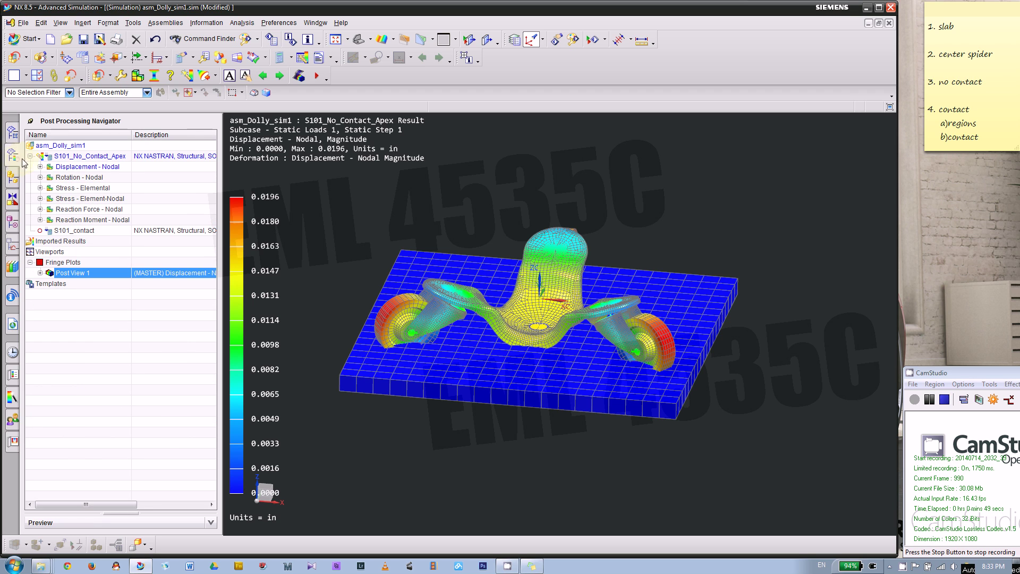
click(40, 167)
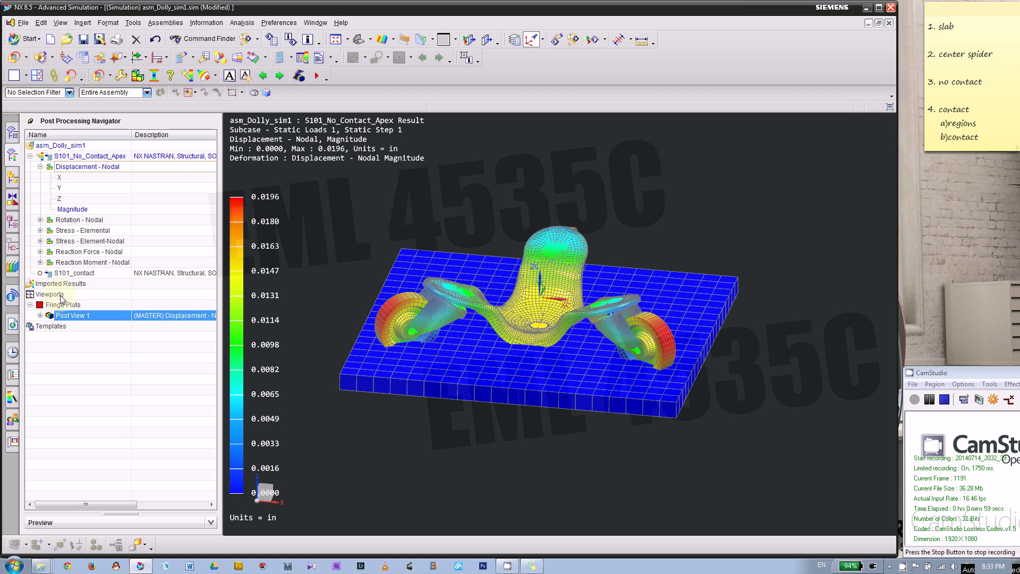
click(40, 315)
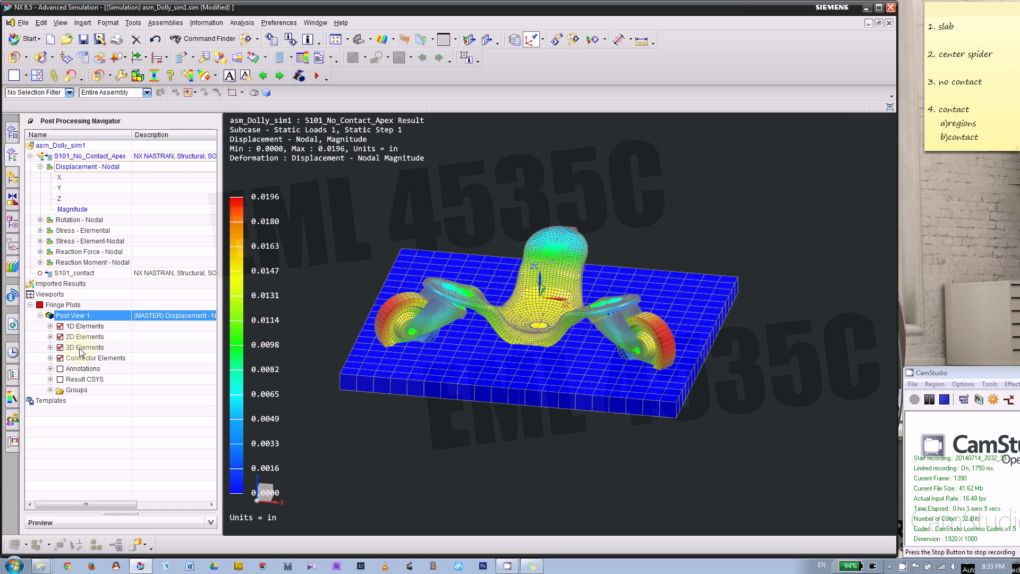
click(50, 347)
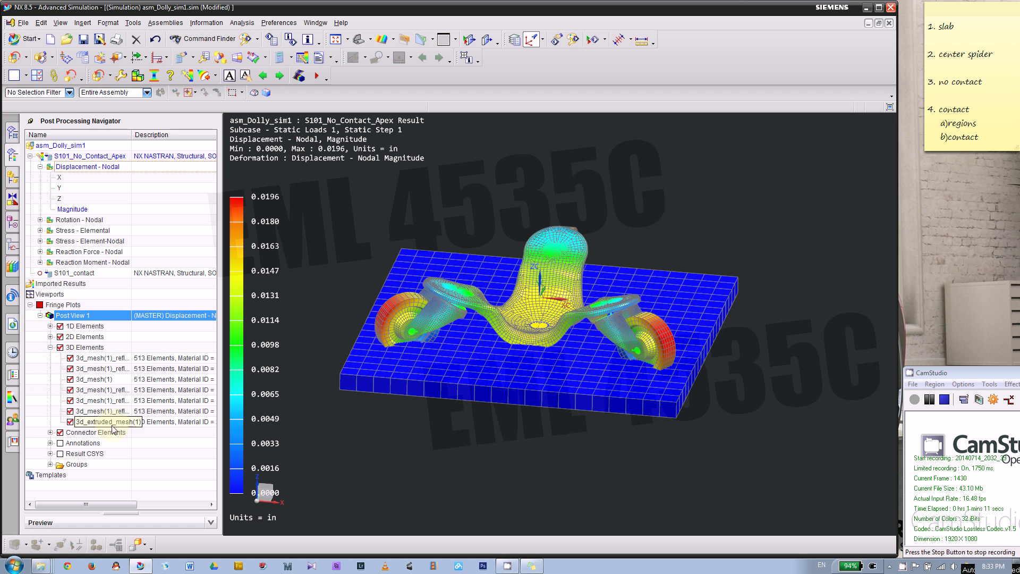
click(70, 421)
middle_drag(501, 391, 585, 394)
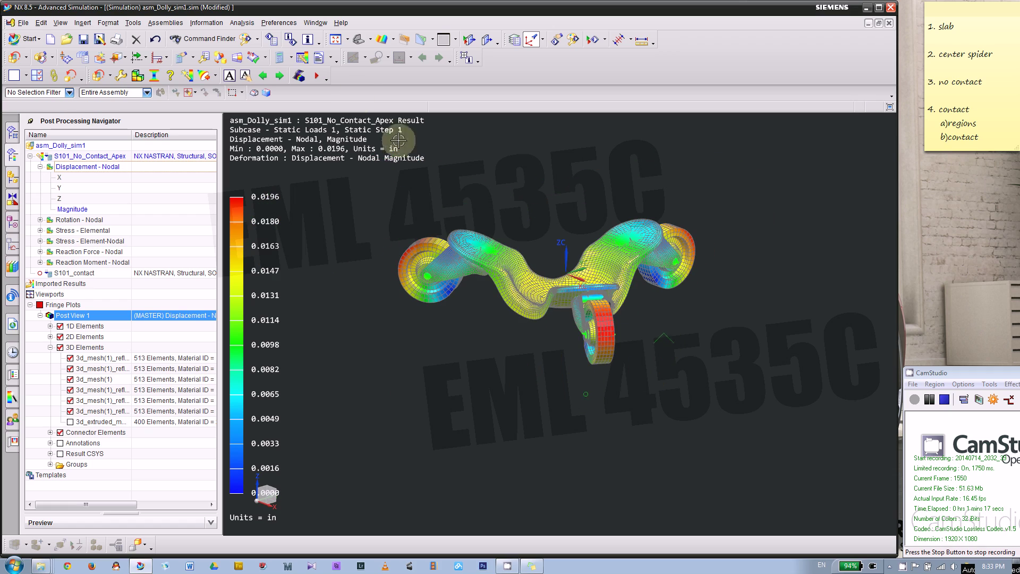
key(ctrl+f)
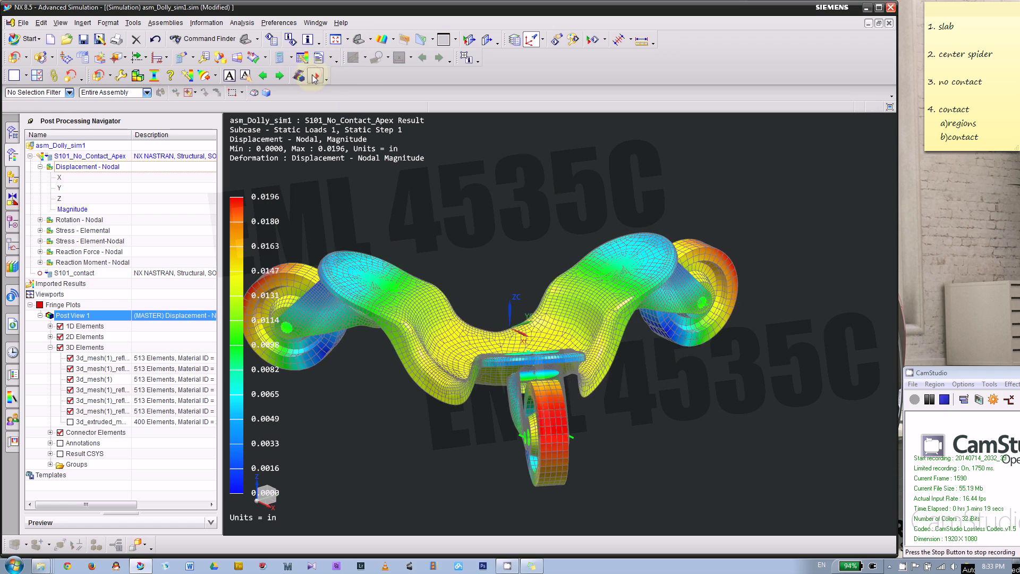
- Animate the dolly's nodal displacement to inspect how it deforms, and stop the animation
click(314, 78)
scroll(513, 276, up, 3)
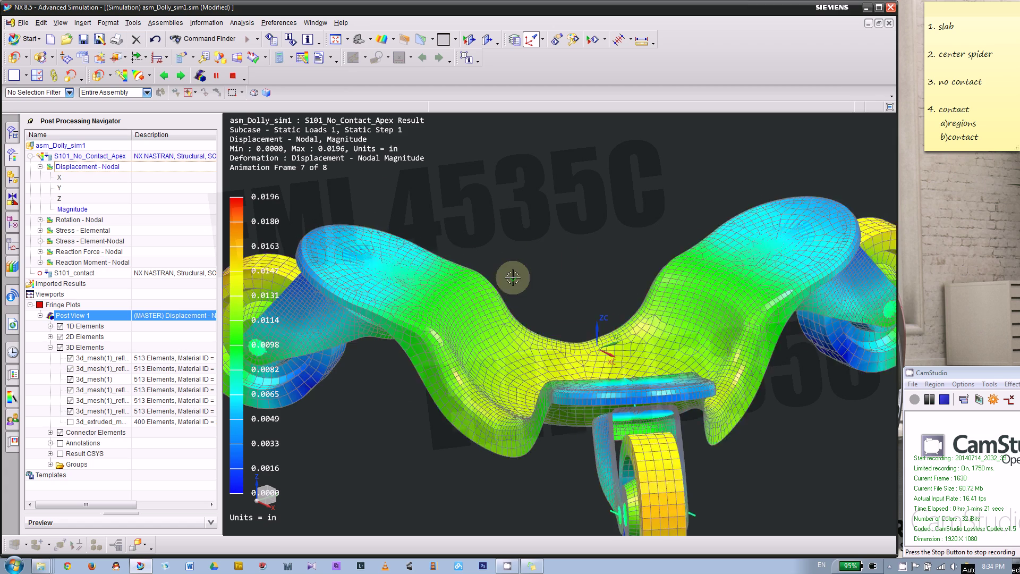
scroll(512, 276, down, 3)
click(232, 76)
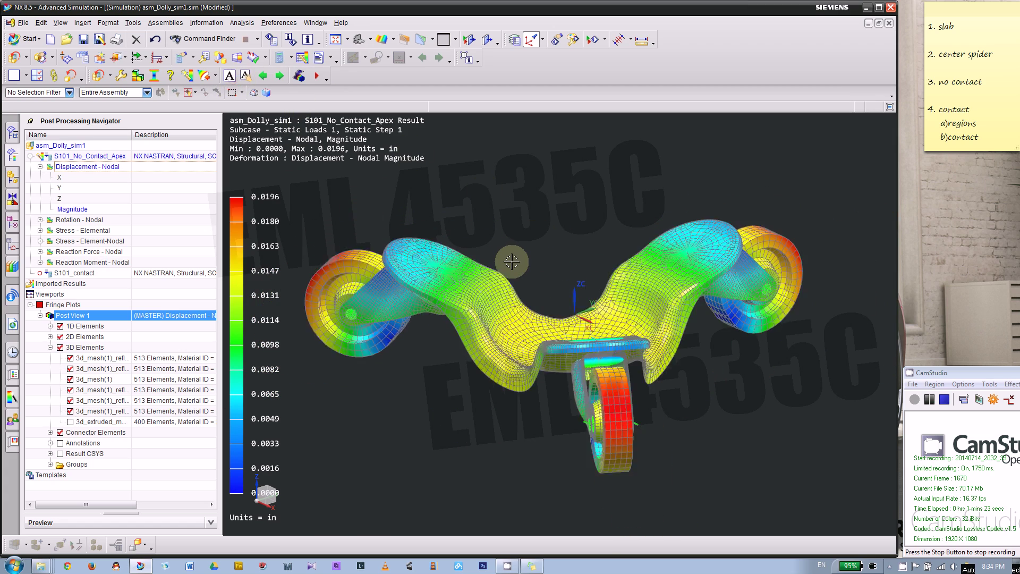
scroll(511, 260, down, 1)
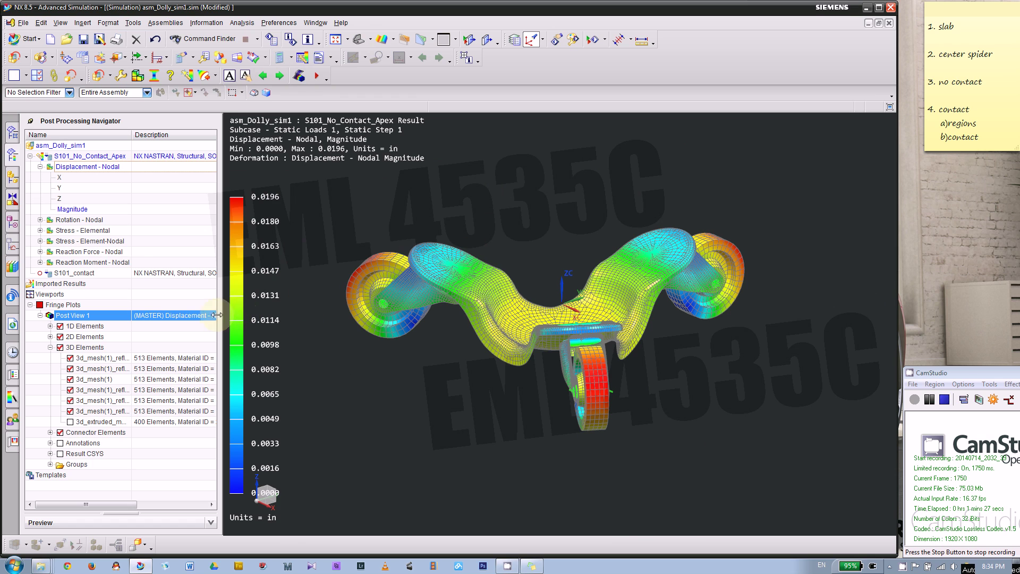
- Plot the Min Principal component of the element-nodal stress on the deformed dolly
click(39, 241)
scroll(135, 301, down, 2)
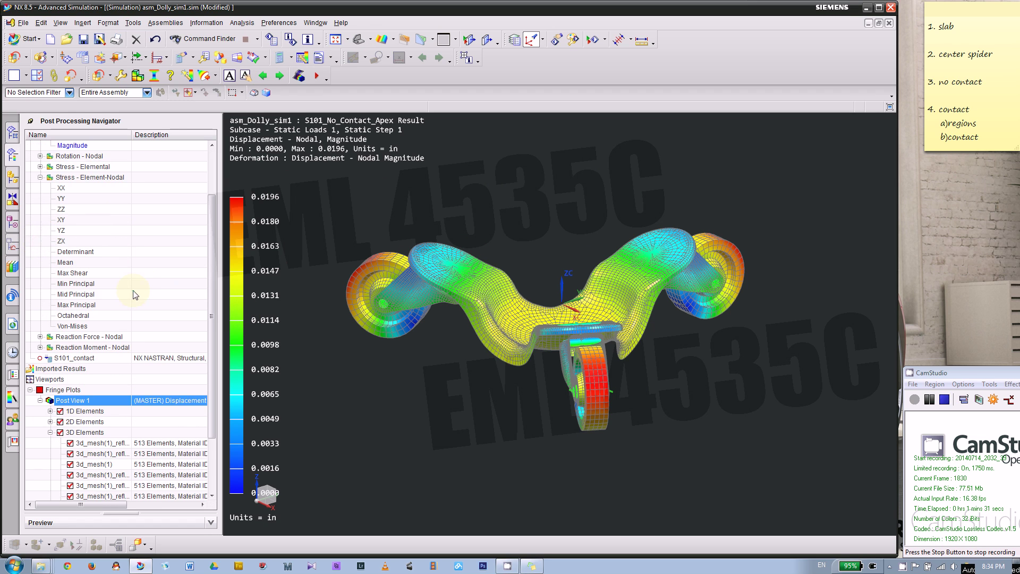
double_click(74, 286)
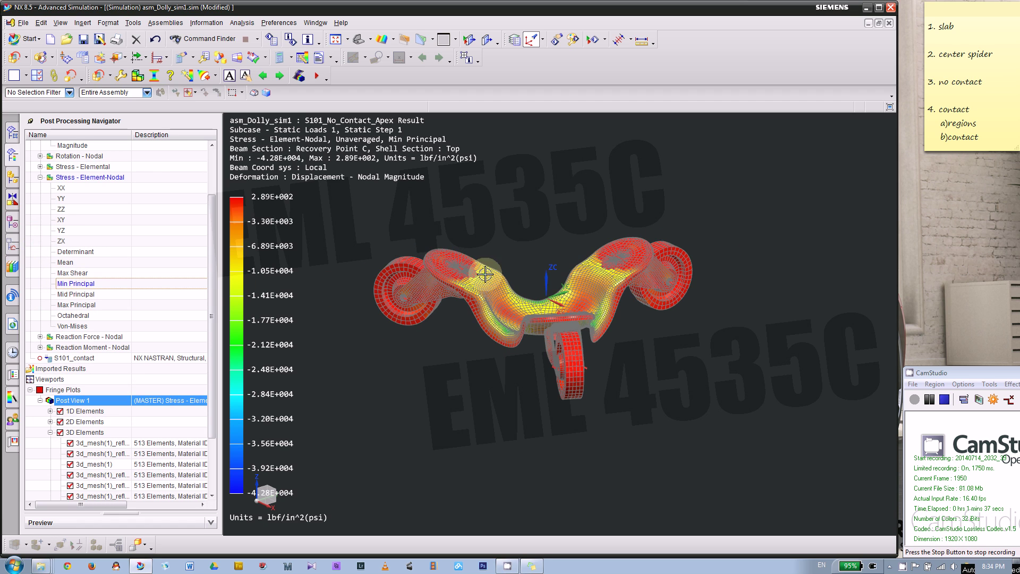
- Hide all 3D, 1D, connector and 2D elements in Post View 1
scroll(212, 280, down, 3)
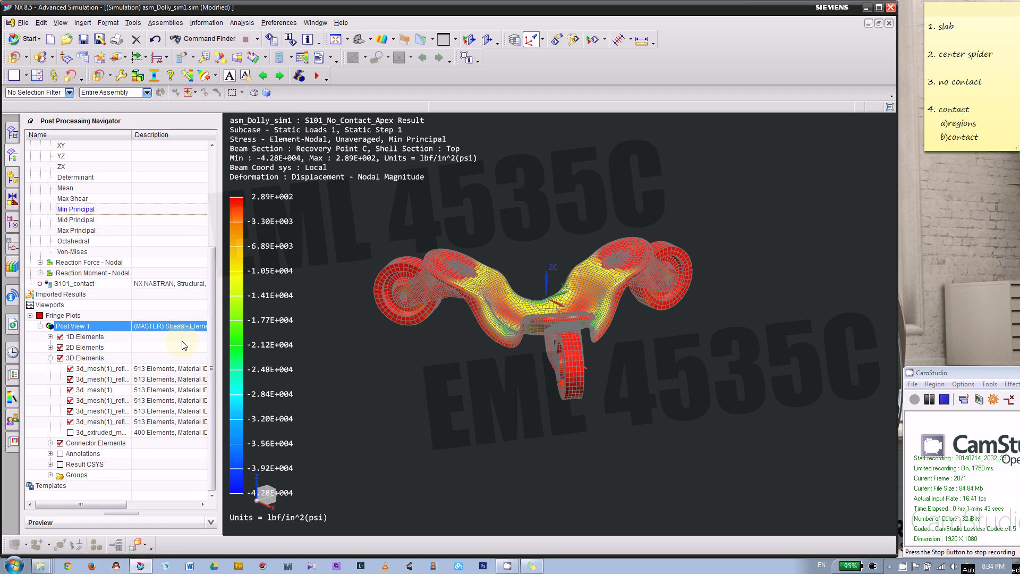
click(60, 358)
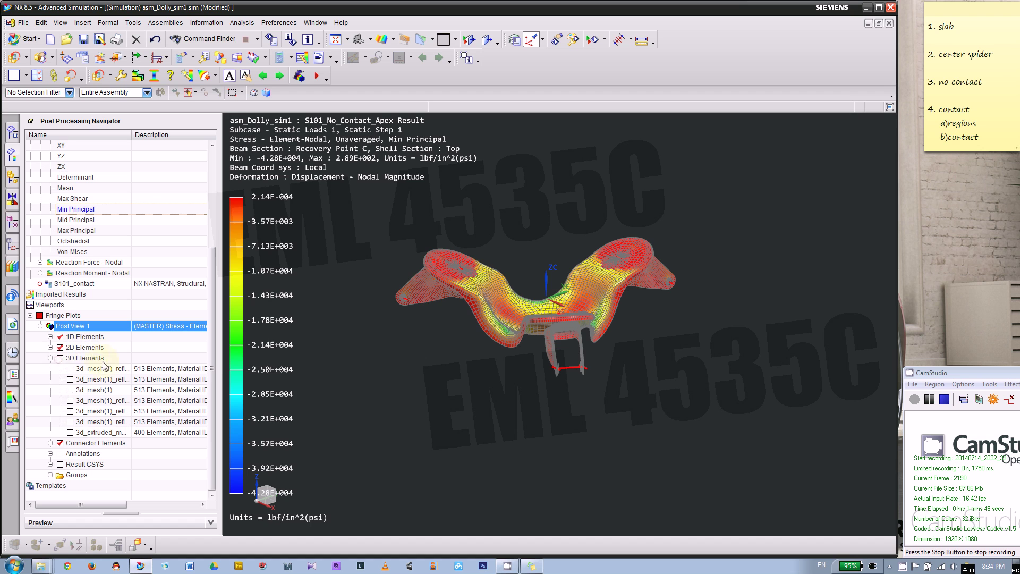
click(60, 337)
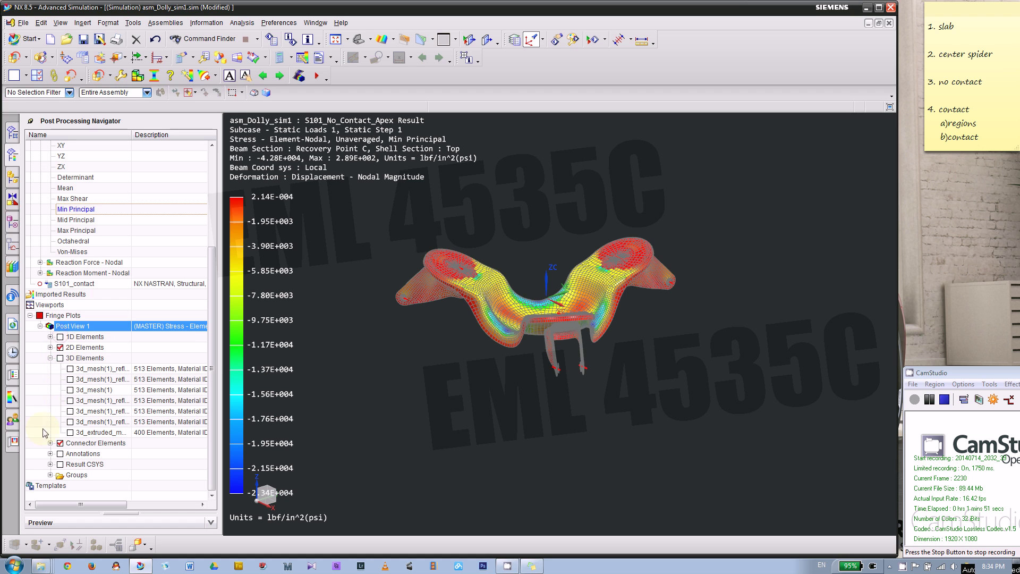
click(60, 444)
click(50, 348)
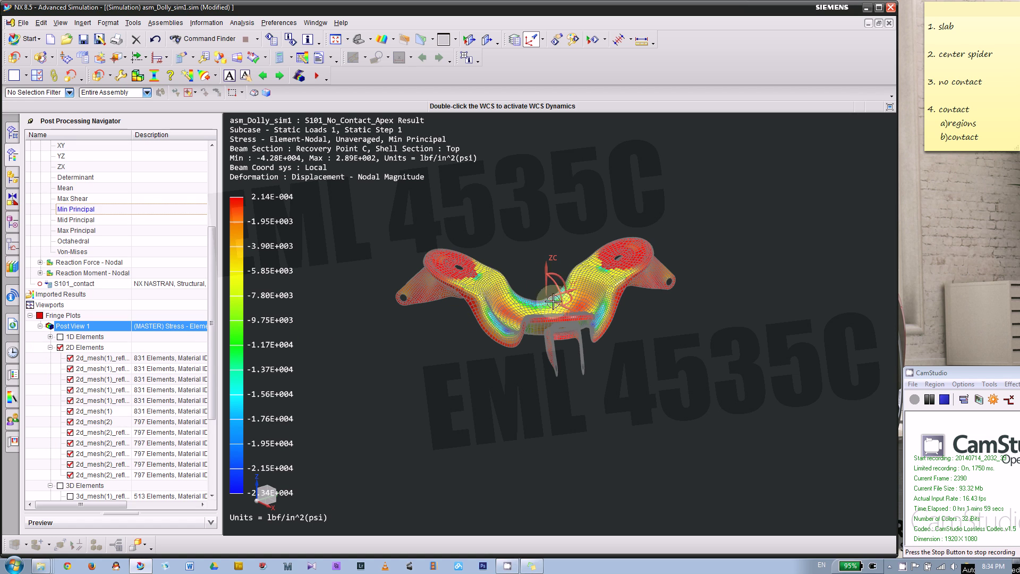
scroll(122, 412, down, 1)
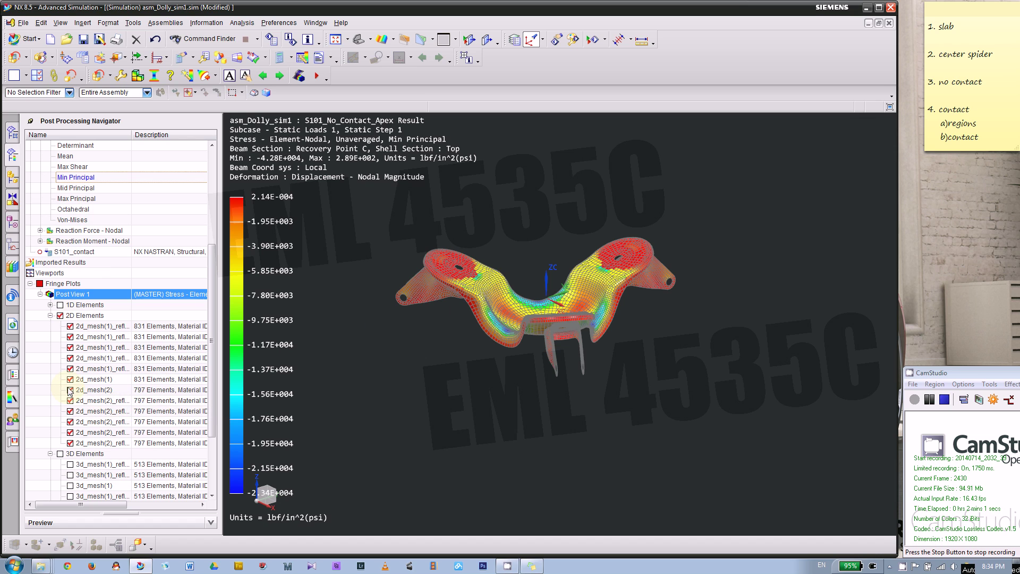
click(60, 315)
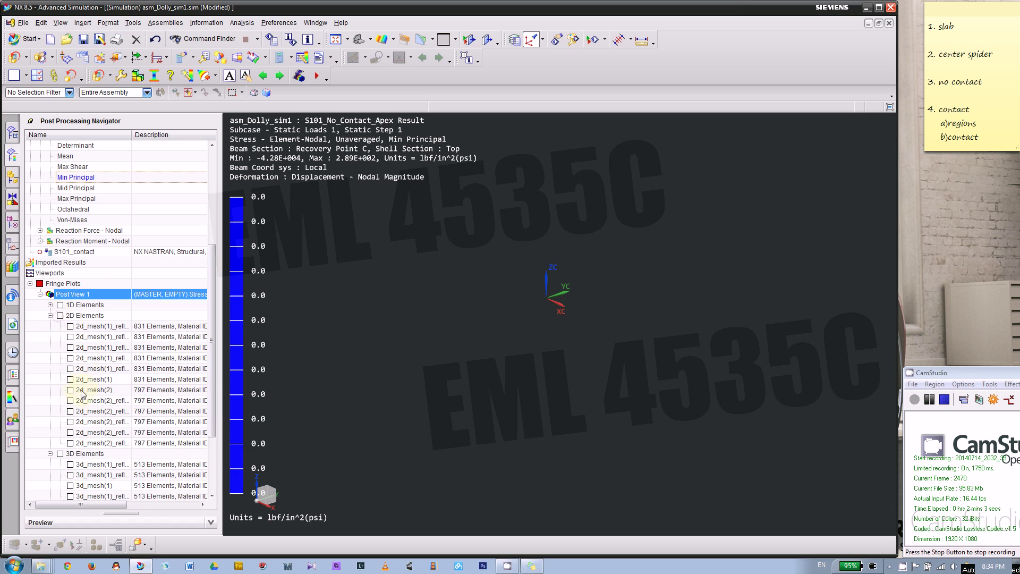
- Show only 2d_mesh(2) and its five reflected copies, which form the dolly's three-armed center frame
click(70, 390)
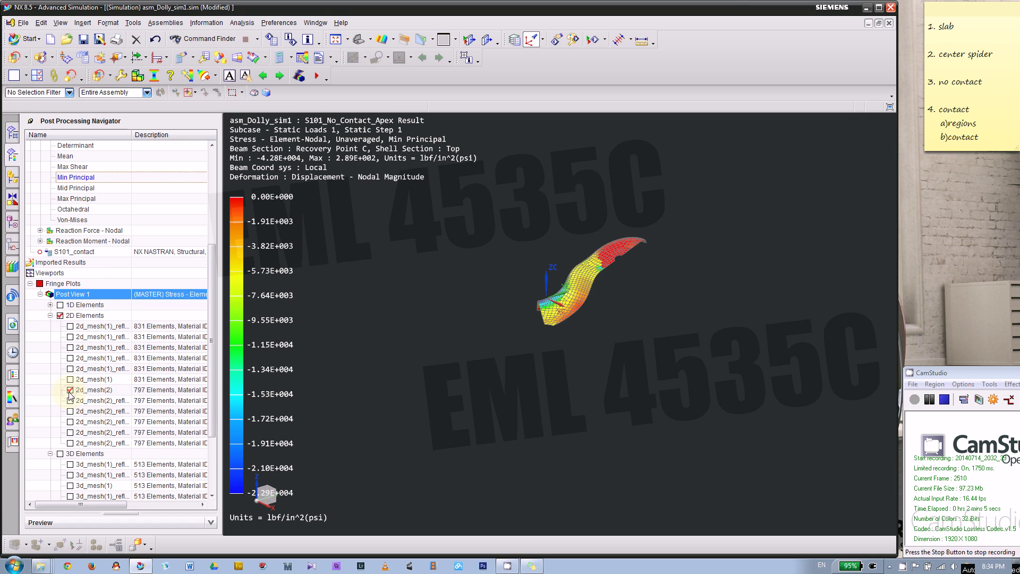
click(70, 400)
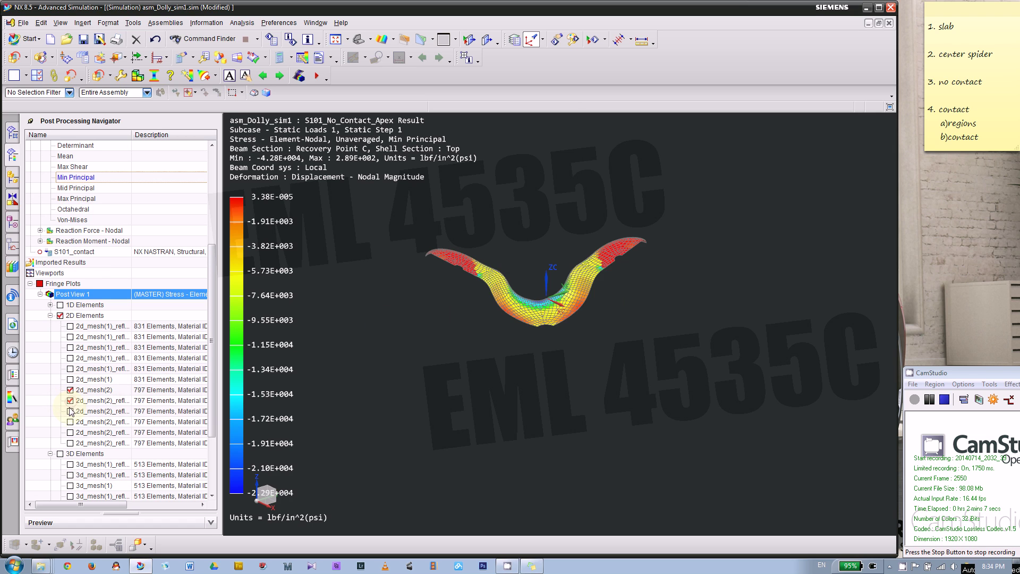
click(70, 411)
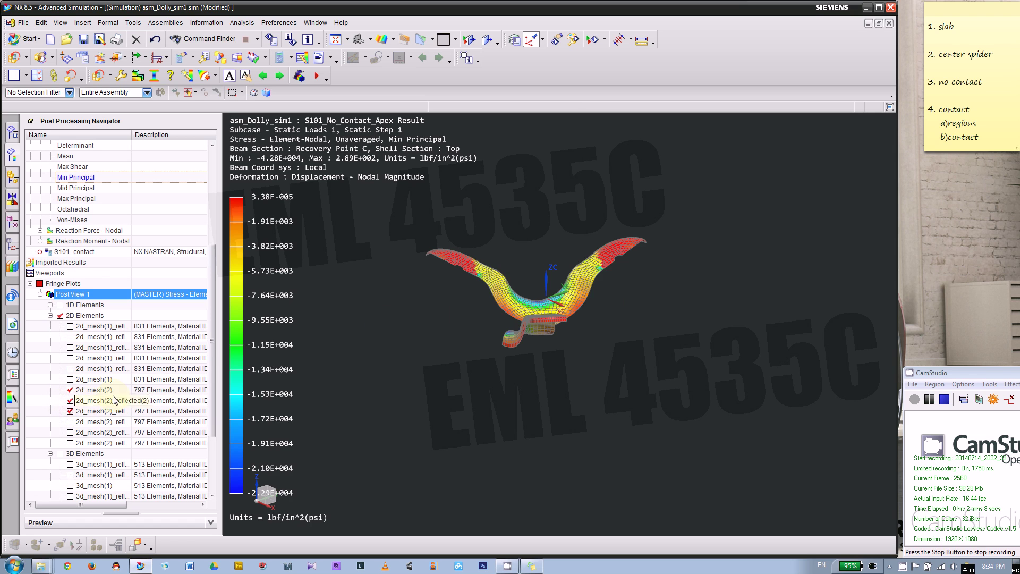
click(70, 423)
click(71, 432)
click(70, 443)
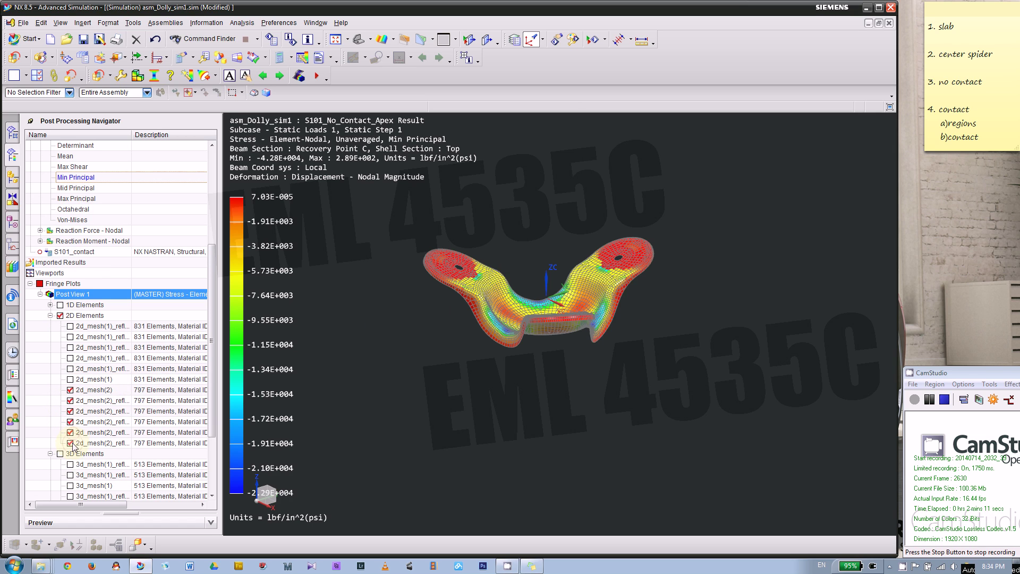
- Examine the minimum principal stress distribution over the center frame's arms, bends and center hole from several angles
scroll(509, 317, up, 2)
scroll(510, 292, down, 2)
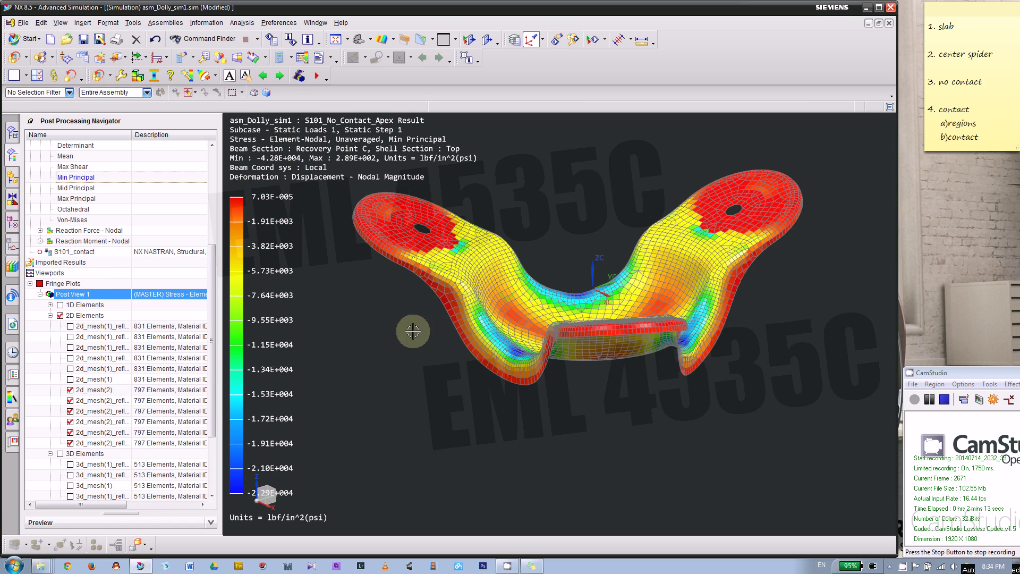
middle_drag(420, 335, 444, 356)
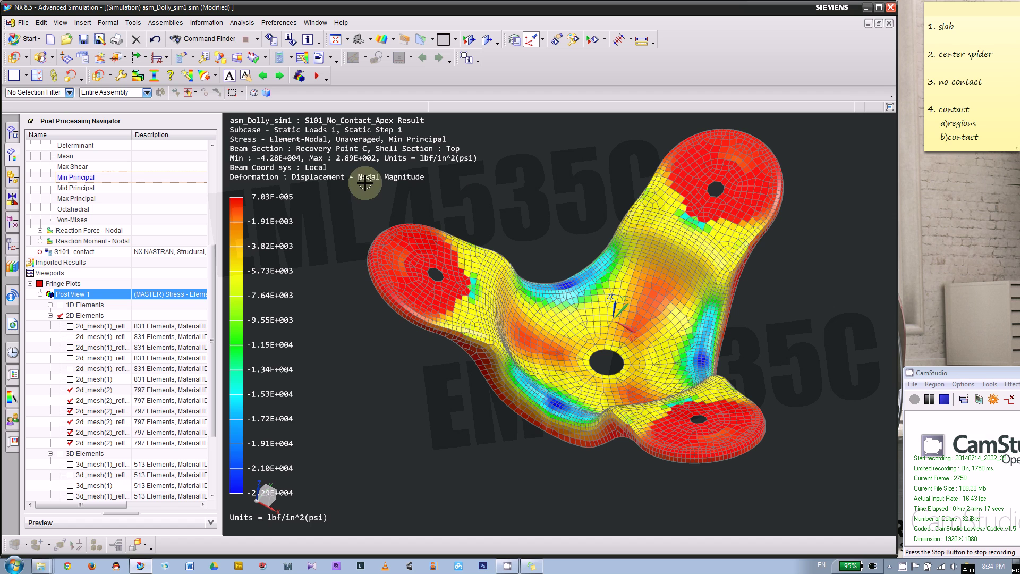
middle_drag(365, 200, 592, 294)
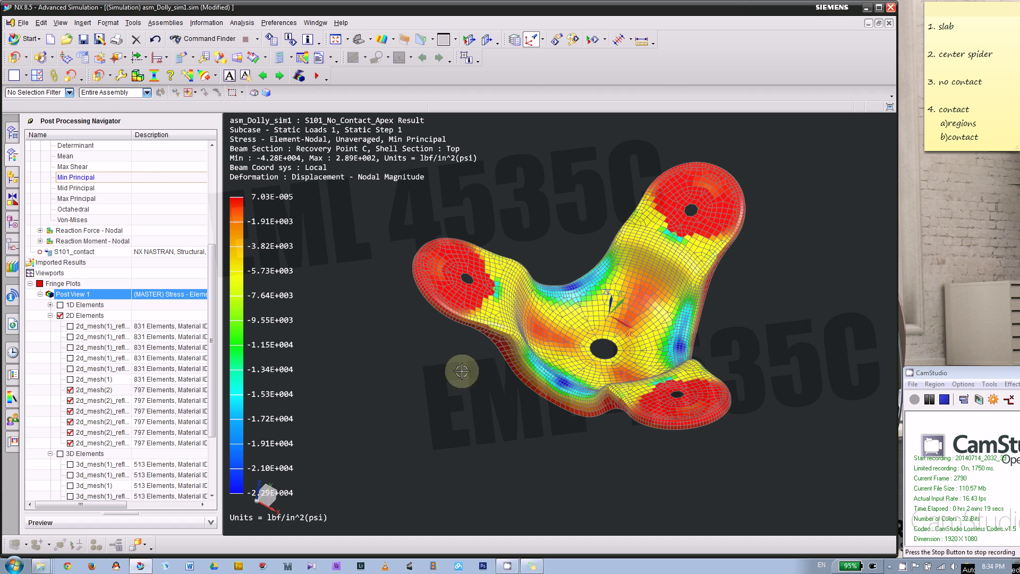
mouse_move(463, 372)
middle_down()
mouse_move(448, 416)
mouse_move(456, 364)
mouse_move(464, 371)
middle_up()
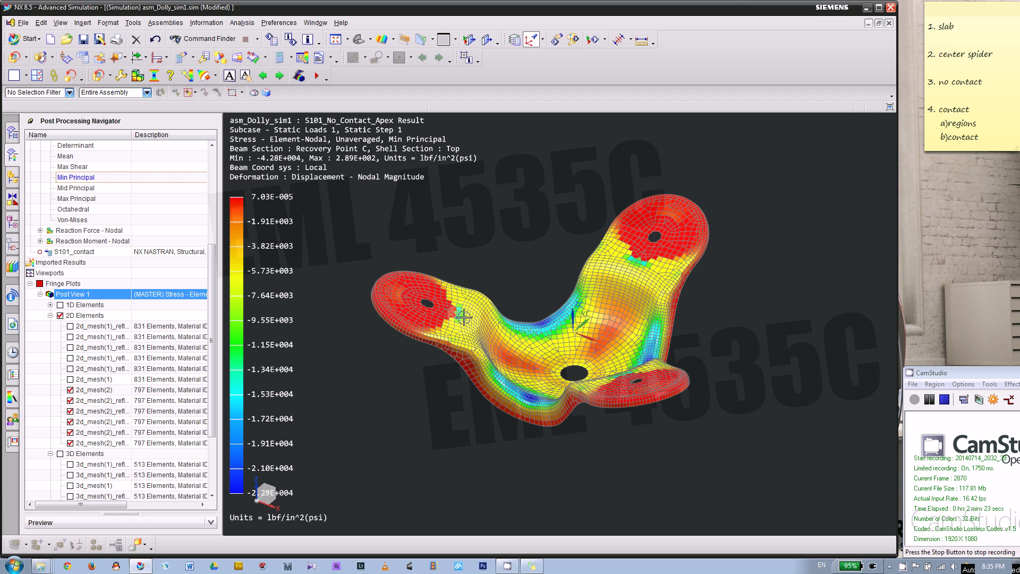
scroll(463, 317, up, 1)
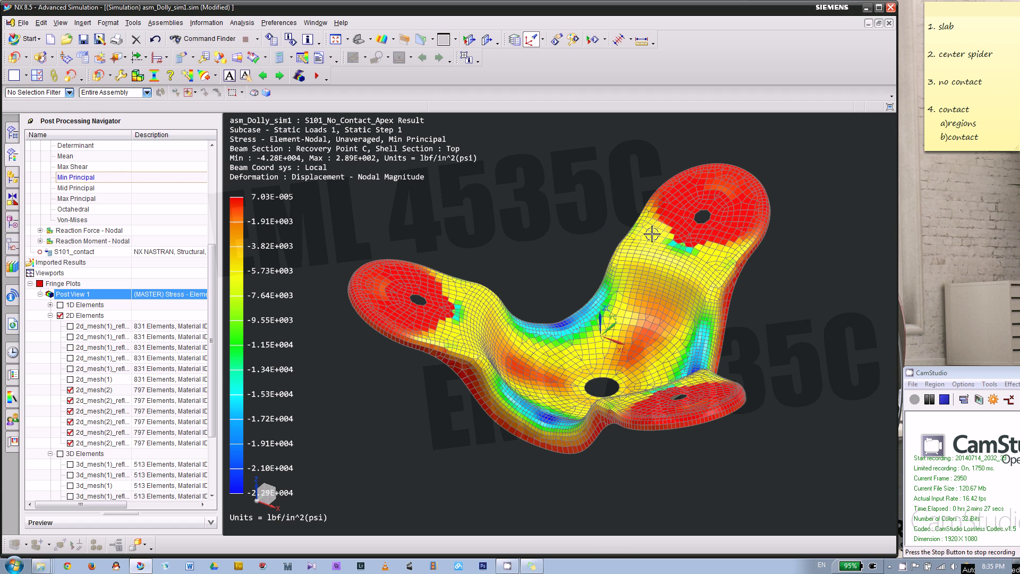
scroll(505, 302, up, 1)
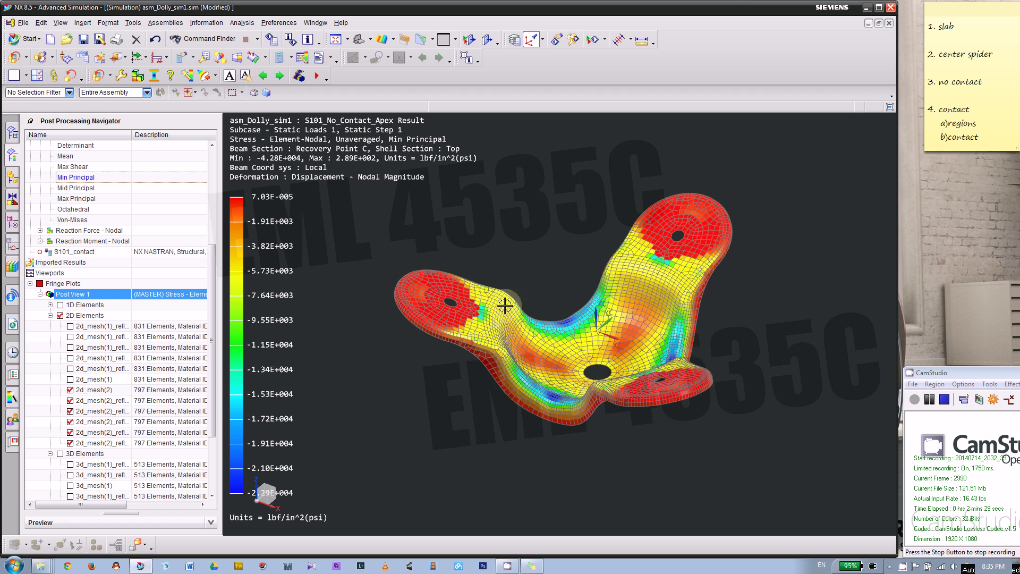
scroll(417, 316, down, 1)
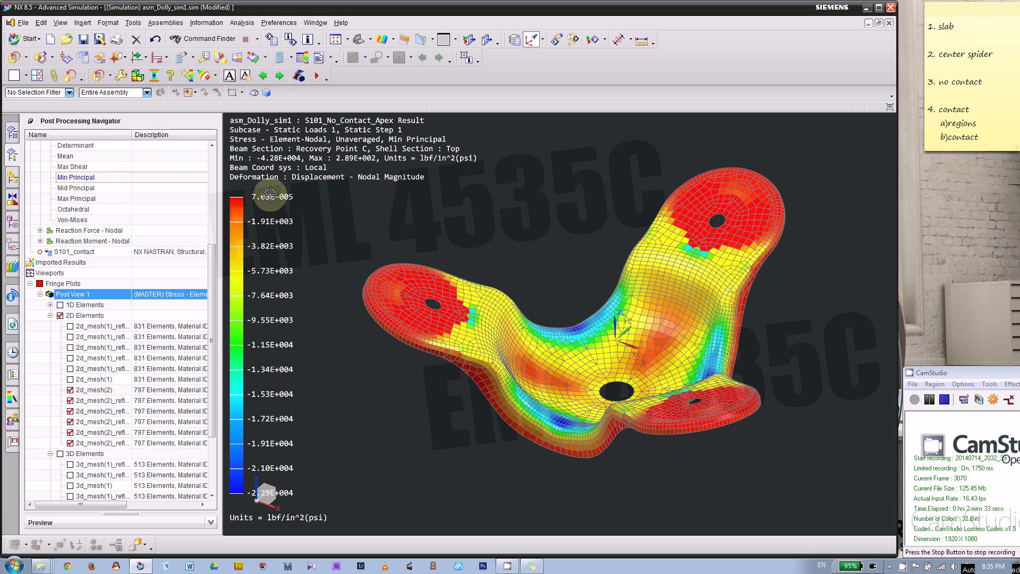
mouse_move(558, 271)
middle_down()
mouse_move(553, 262)
mouse_move(559, 285)
mouse_move(548, 340)
middle_up()
mouse_move(576, 223)
middle_down()
mouse_move(483, 262)
mouse_move(485, 244)
middle_up()
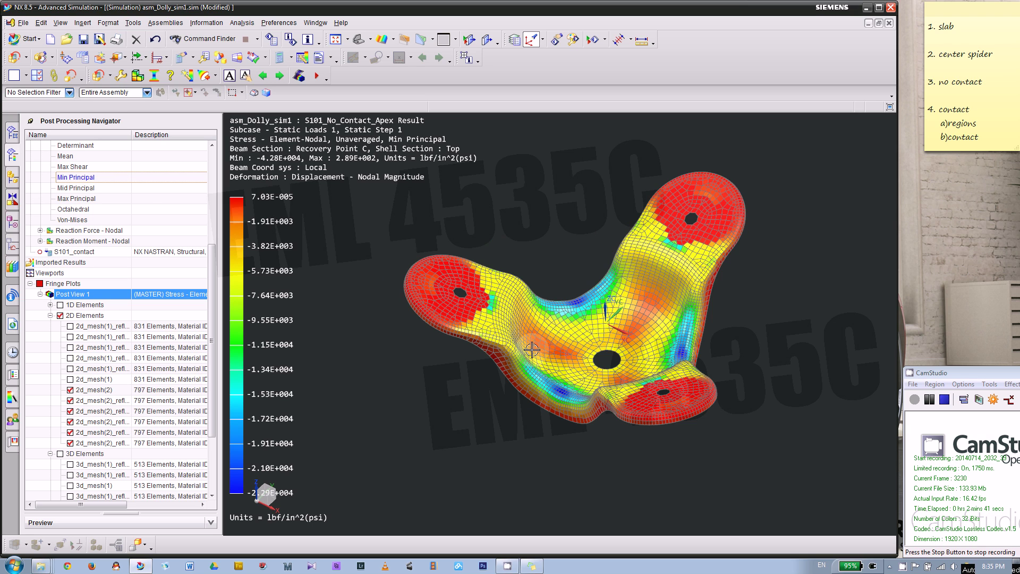
middle_drag(508, 358, 486, 371)
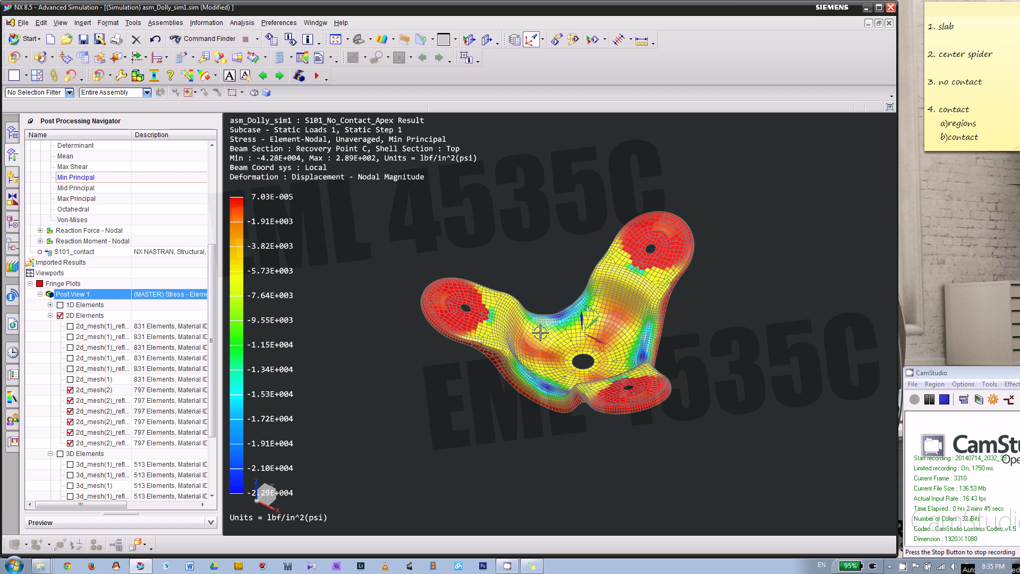
mouse_move(541, 333)
middle_down()
mouse_move(528, 298)
mouse_move(415, 295)
middle_up()
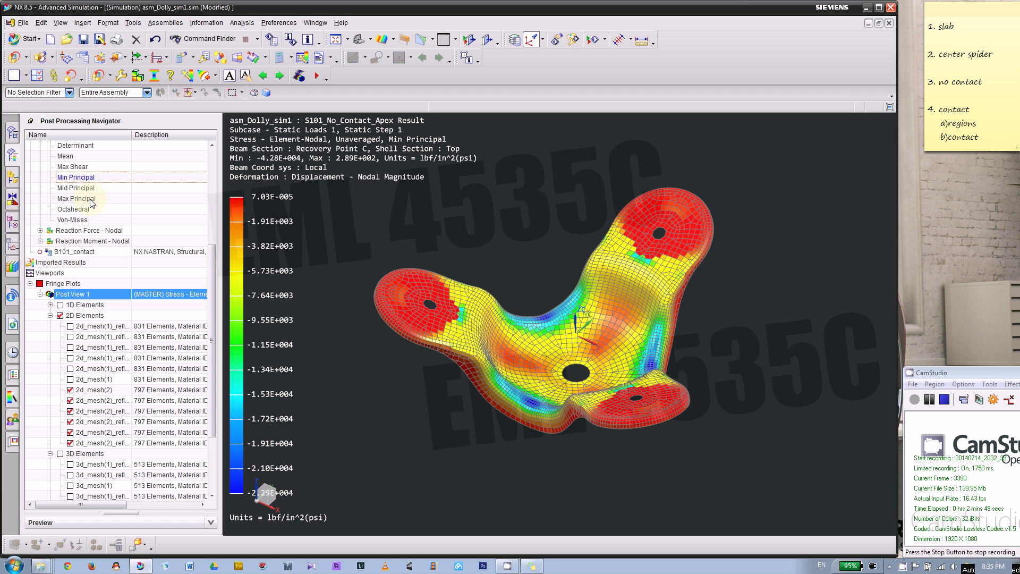
- Switch the stress plot to Max Principal and inspect the lower edge of the frame between the arms up close
click(80, 198)
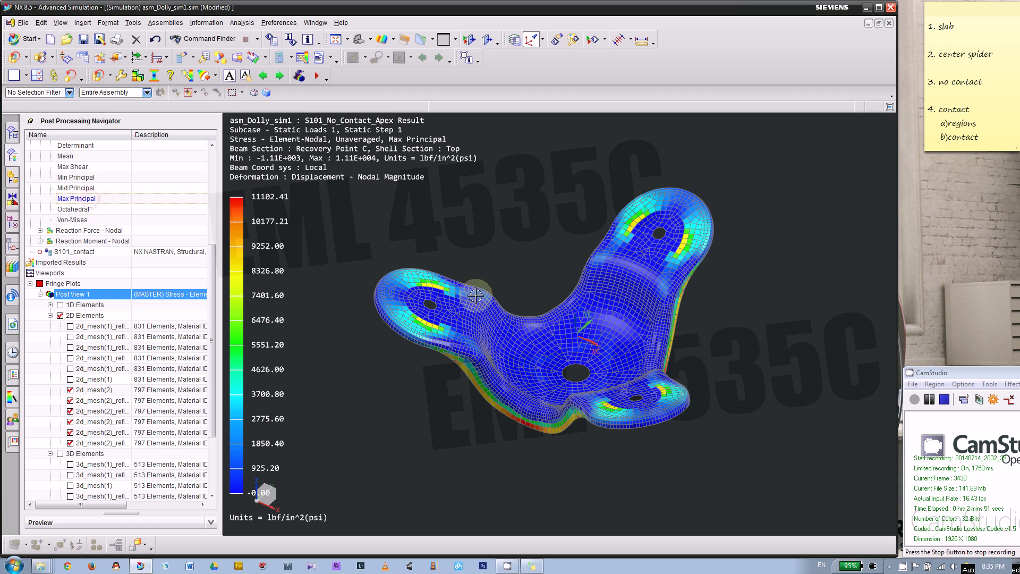
middle_drag(518, 280, 540, 266)
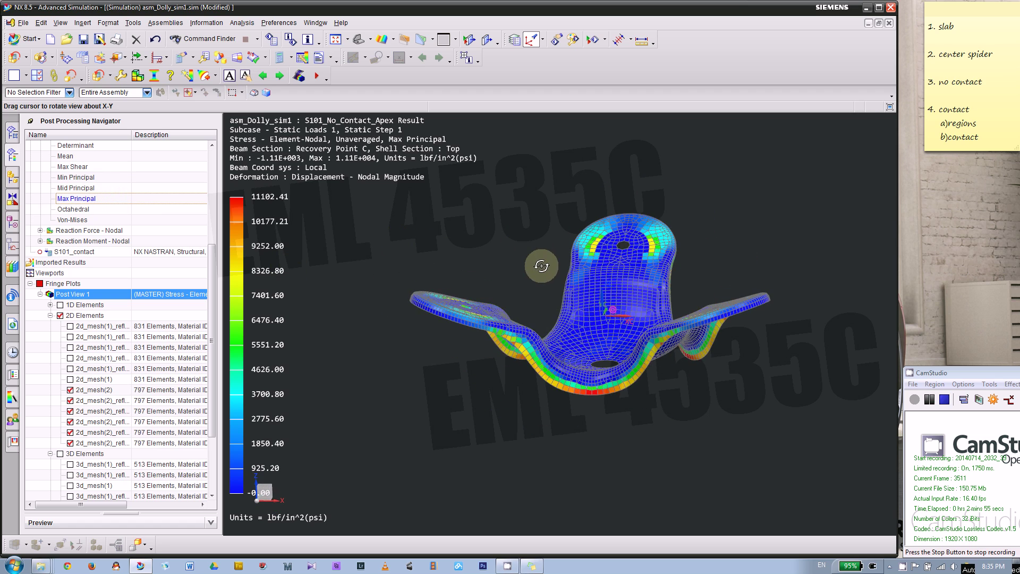
scroll(577, 350, up, 2)
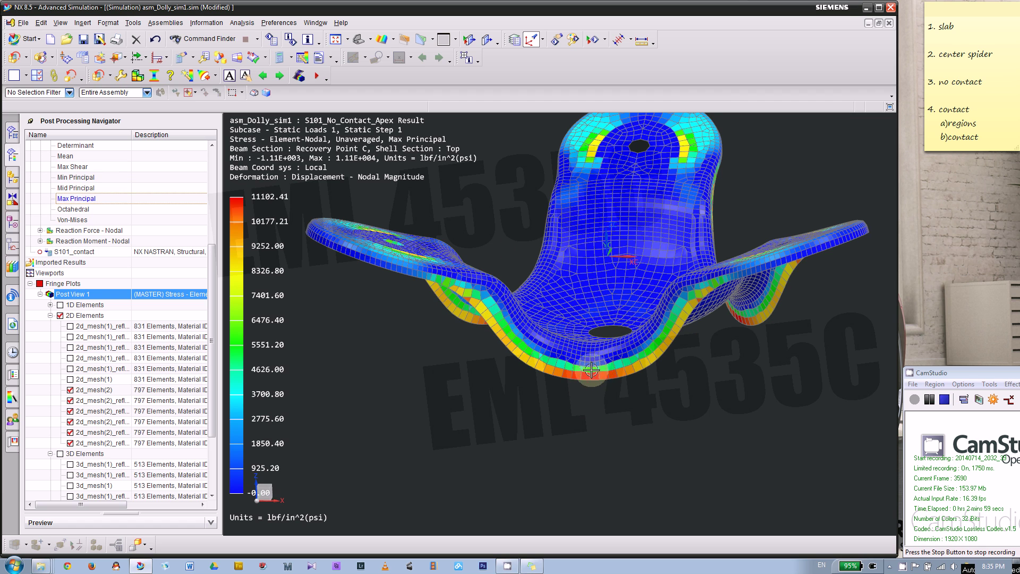
- Examine the maximum principal stress around the arm-end holes and along the lower edge of the center frame
scroll(590, 373, down, 2)
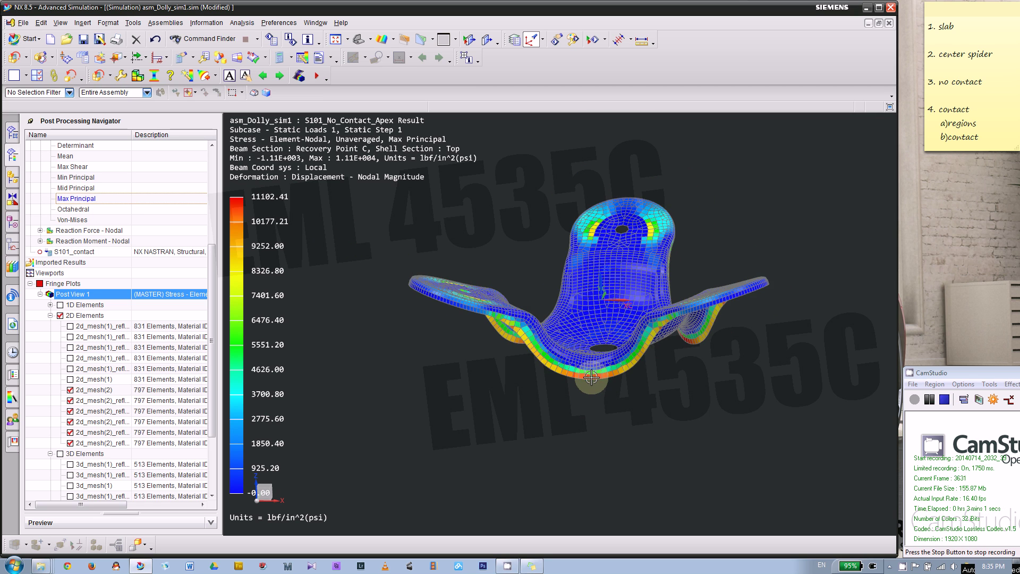
middle_drag(593, 376, 564, 410)
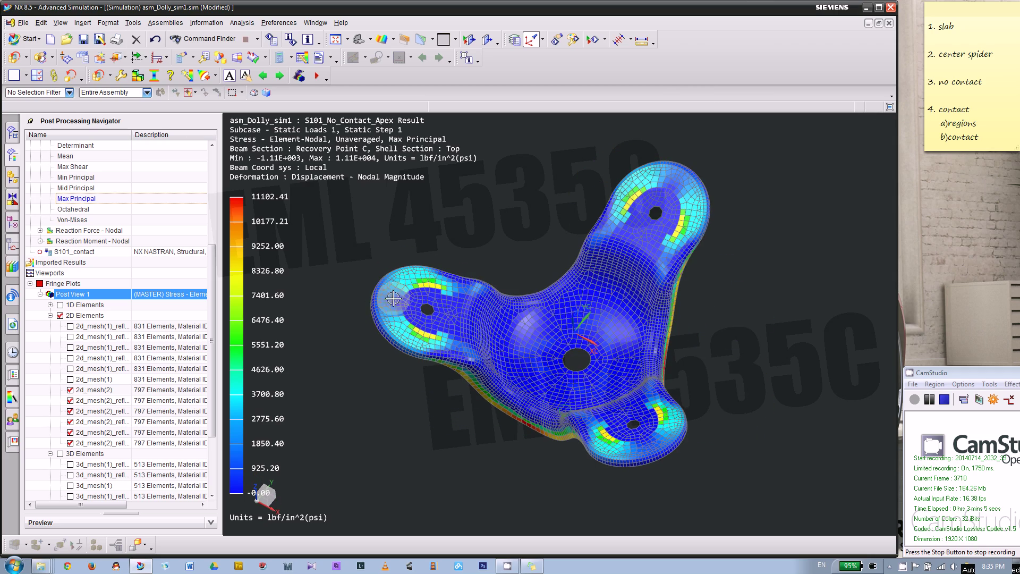
scroll(432, 291, up, 5)
scroll(509, 273, down, 3)
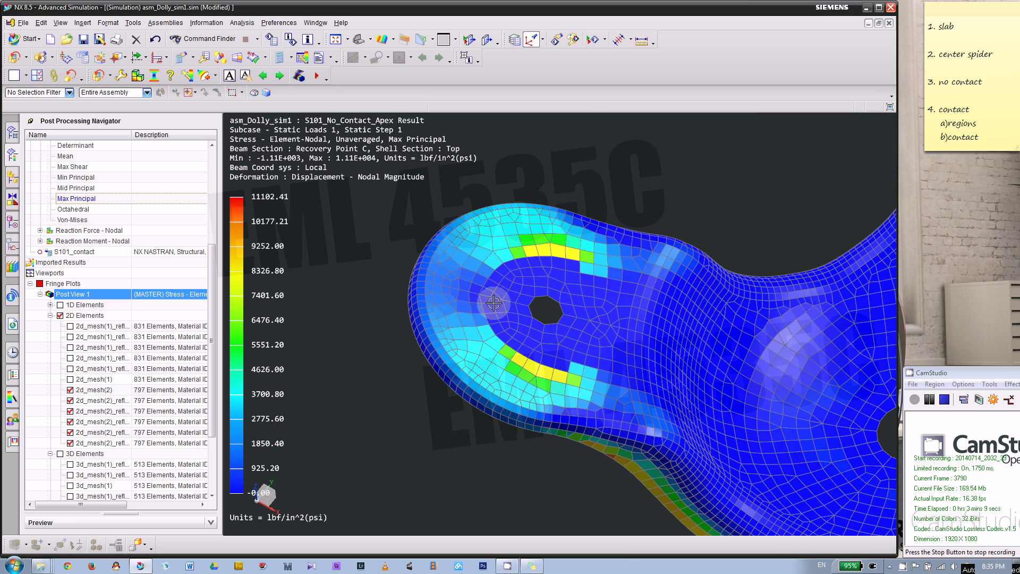
scroll(459, 273, down, 2)
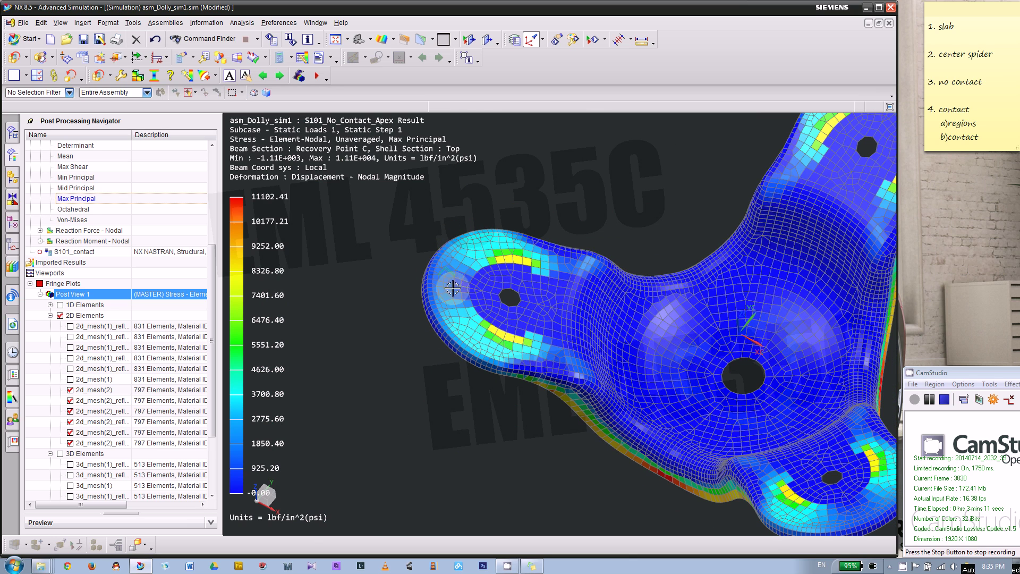
scroll(477, 272, down, 3)
middle_drag(544, 269, 582, 269)
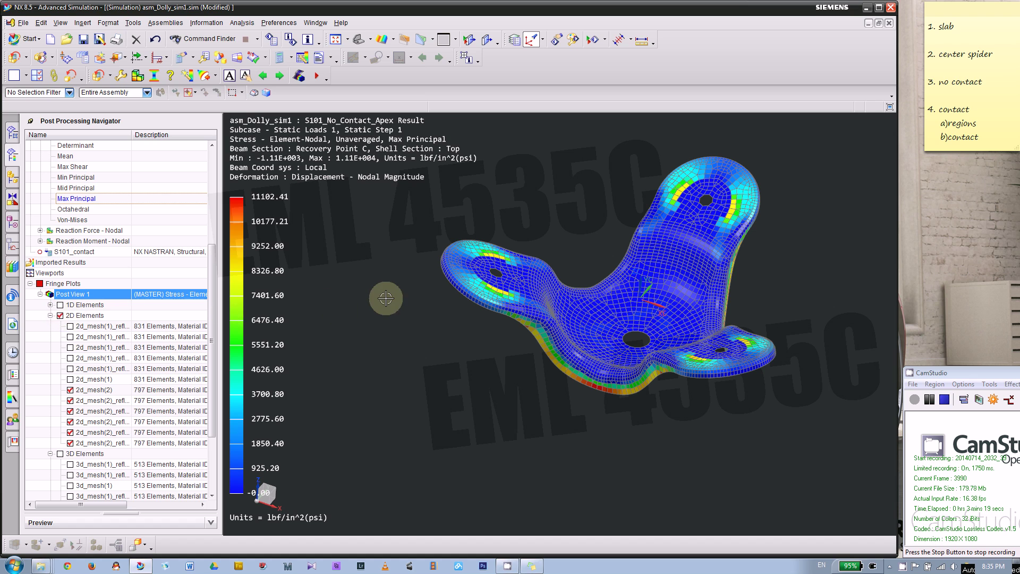
- Collapse the expanded result and mesh lists and display all 1D, 2D, 3D and connector elements in Post View 1
click(50, 316)
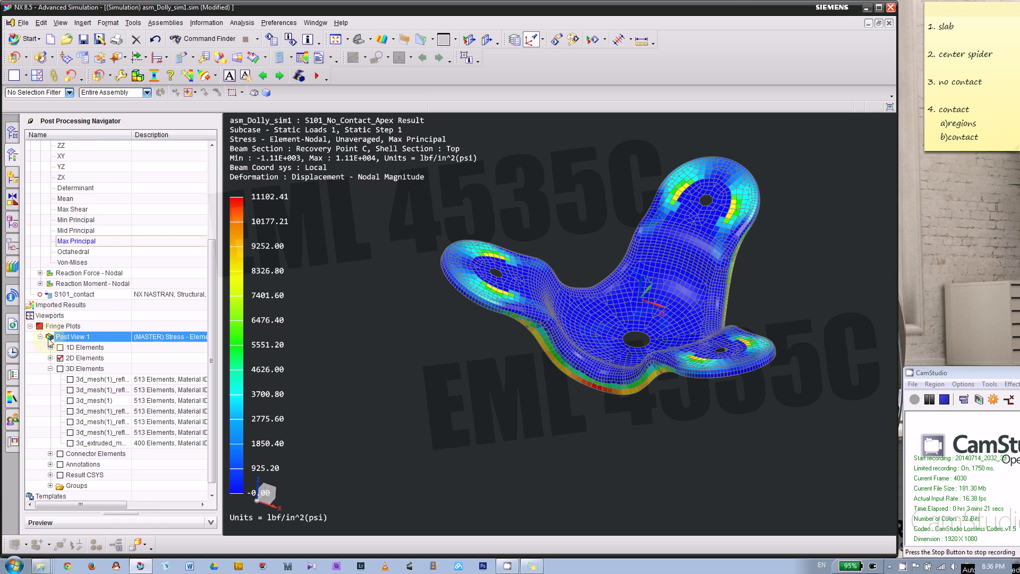
click(50, 368)
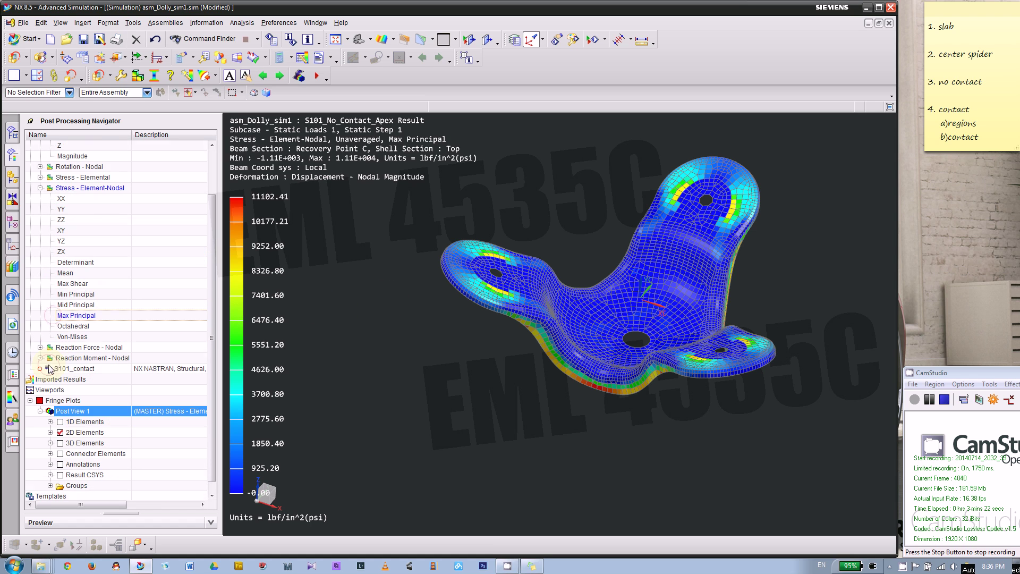
click(40, 187)
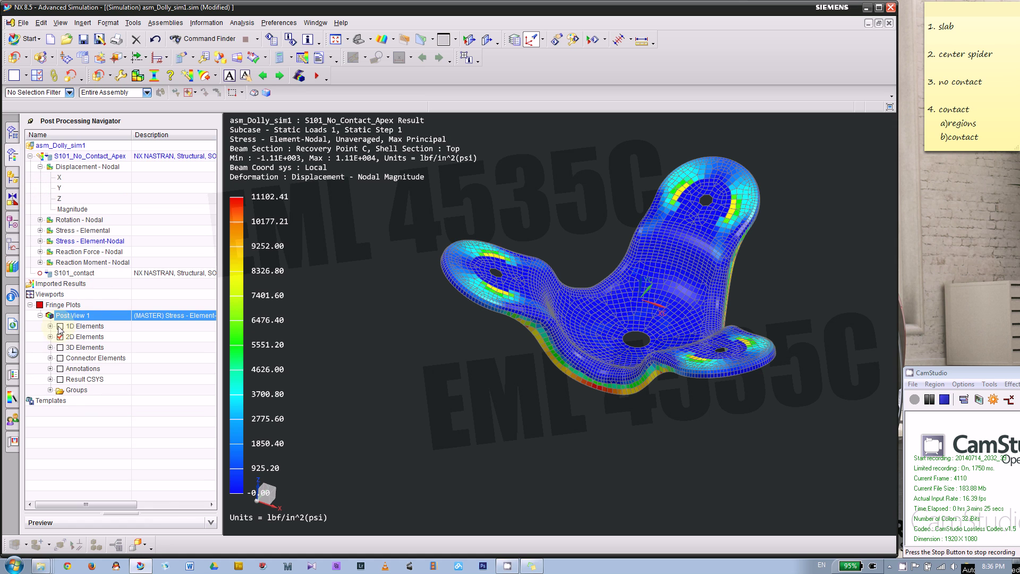
click(60, 326)
click(60, 337)
click(60, 347)
scroll(550, 302, down, 3)
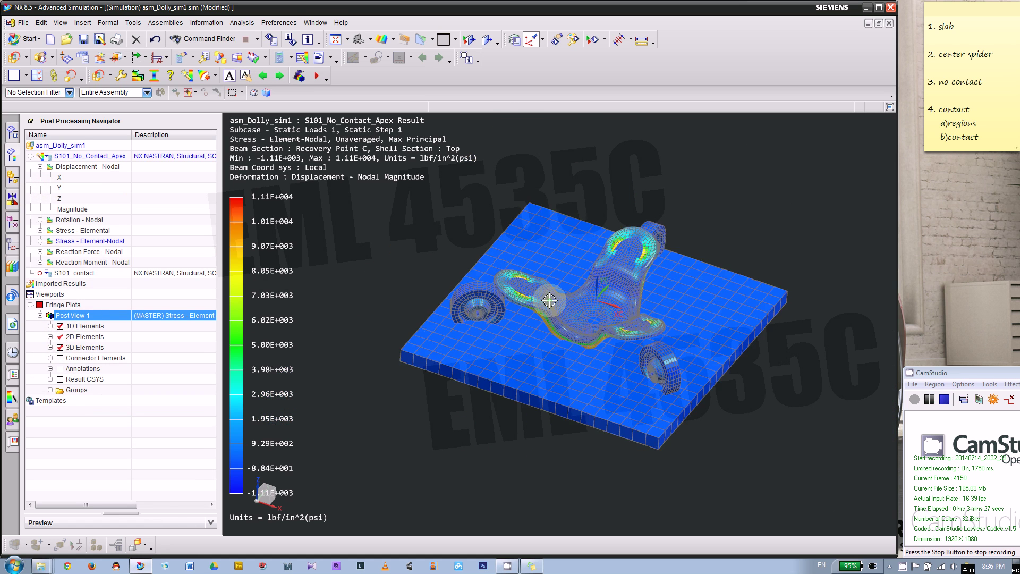
click(60, 357)
scroll(345, 291, down, 2)
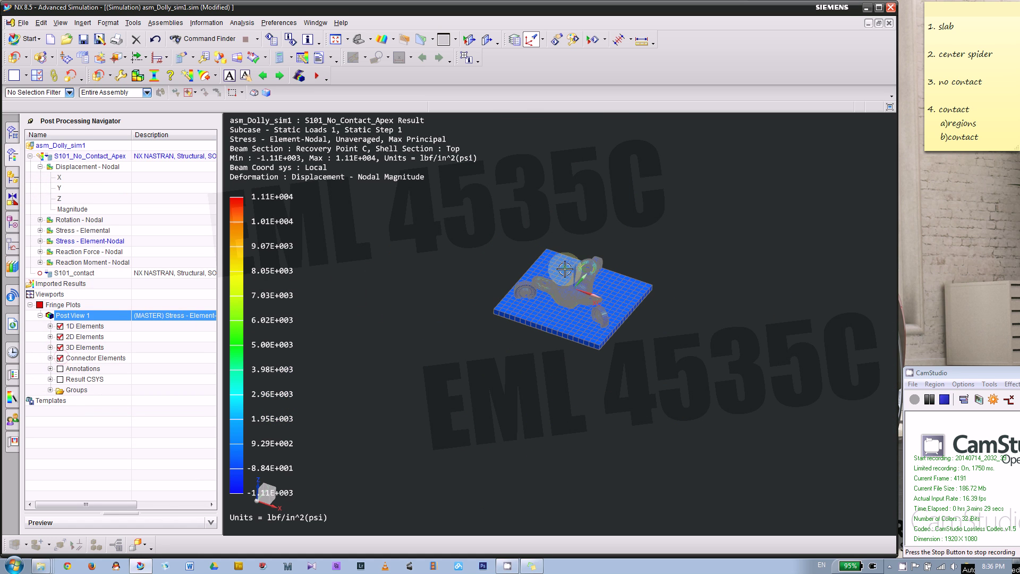
- Return from the results display to the simulation model, with the S101_No_Contact_Apex solution collapsed in the Simulation Navigator
click(14, 134)
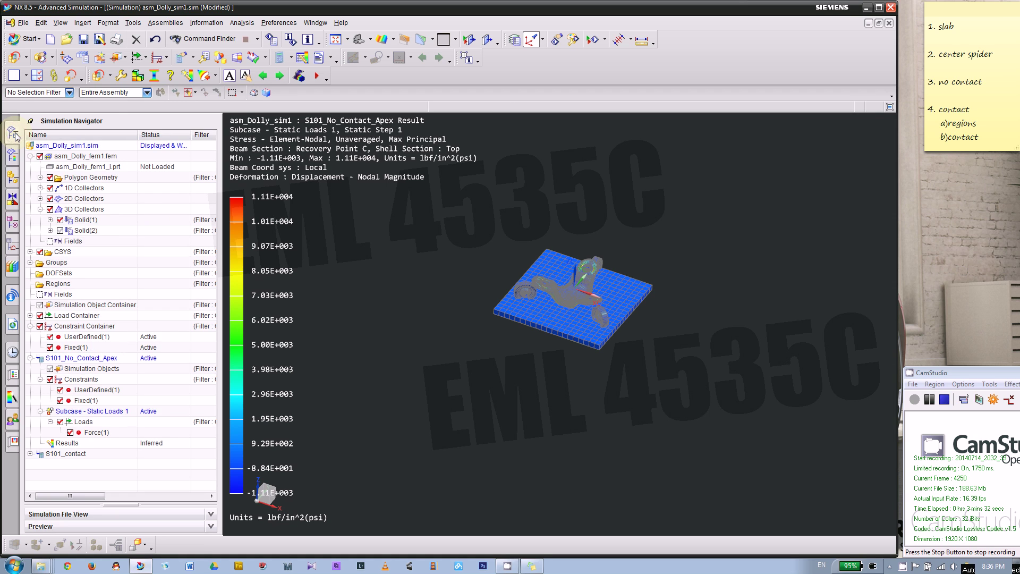
click(31, 358)
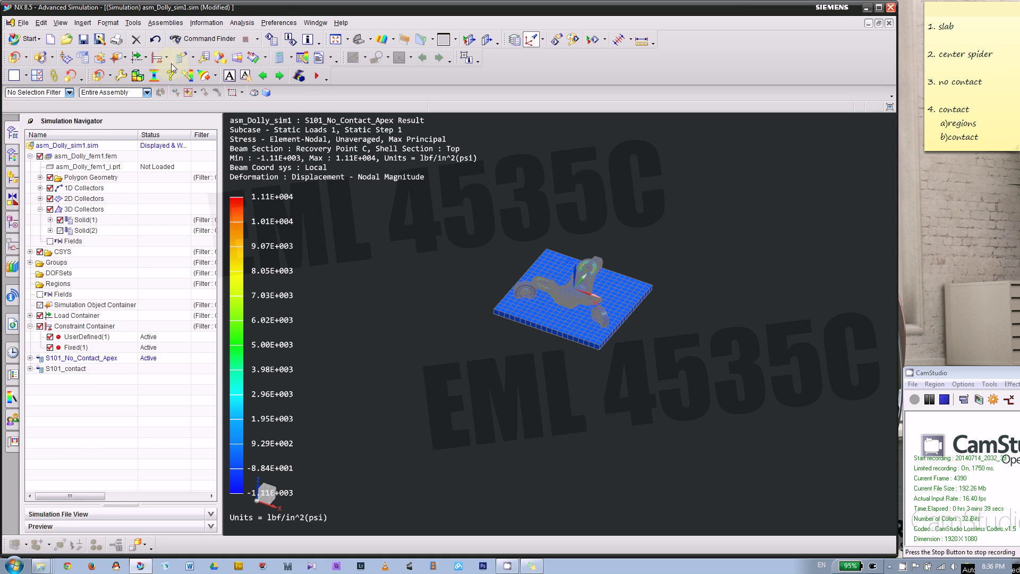
click(71, 76)
middle_drag(505, 273, 326, 230)
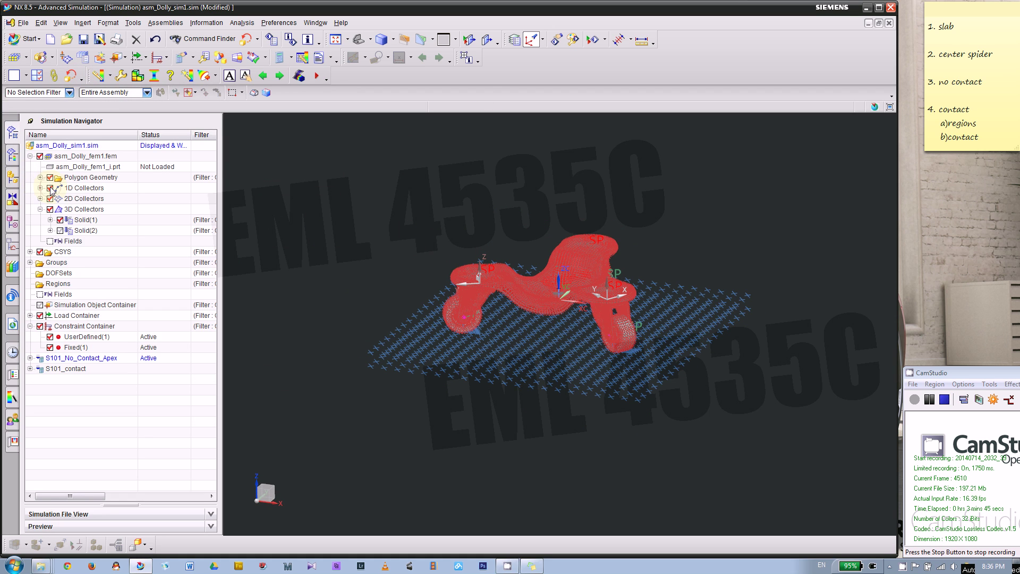
- Turn on the display of all 3D collectors, including the Solid(2) slab mesh beneath the dolly
click(50, 210)
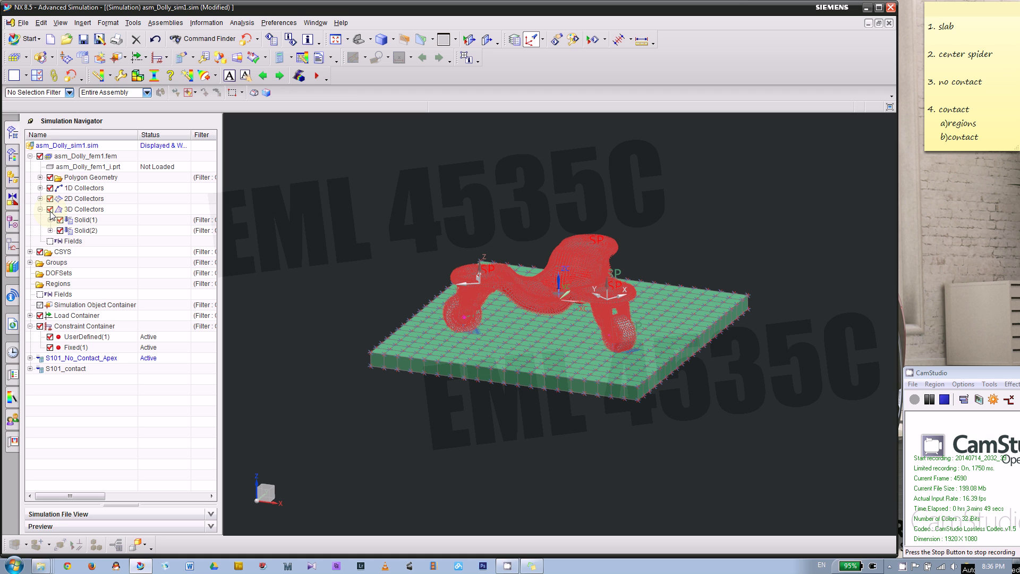
scroll(459, 341, up, 5)
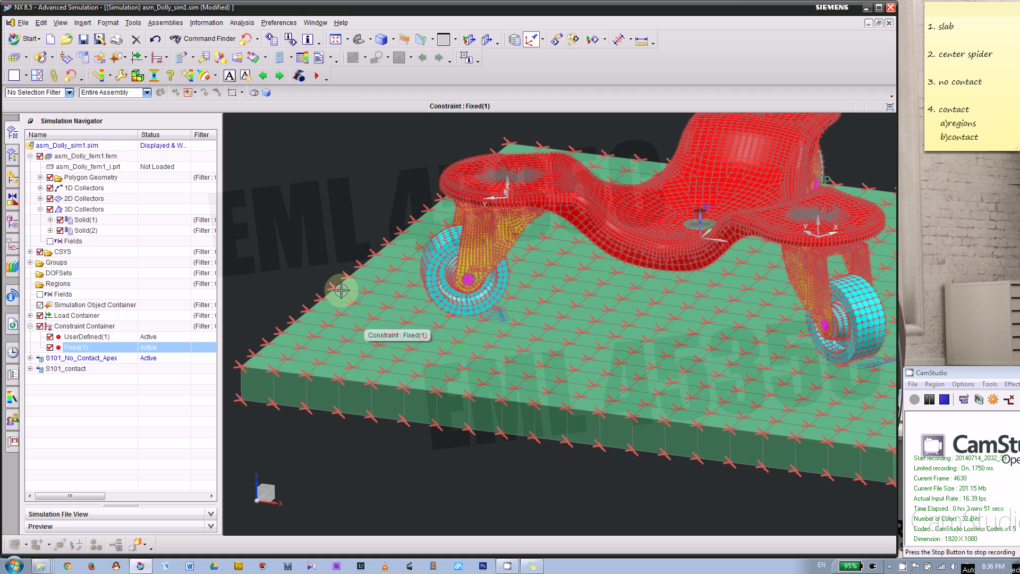
scroll(341, 290, down, 3)
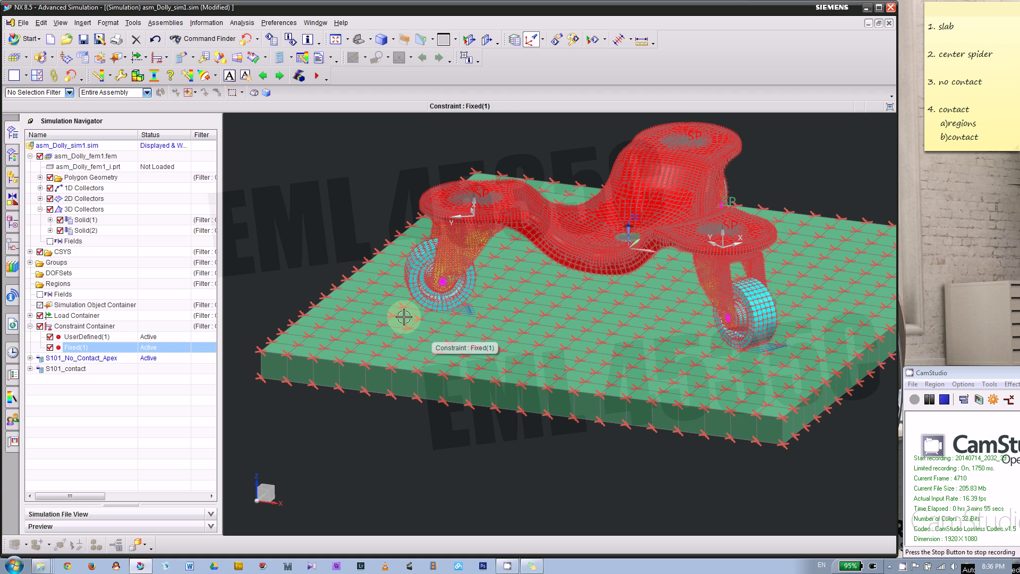
scroll(412, 346, down, 2)
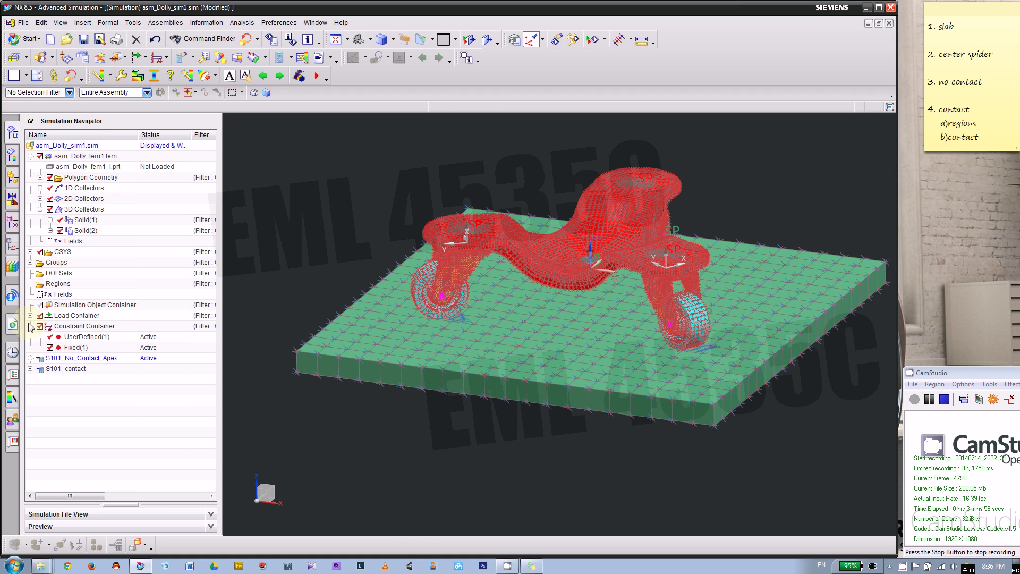
- Make S101_contact the active solution and view the wheels on the slab up close
click(85, 369)
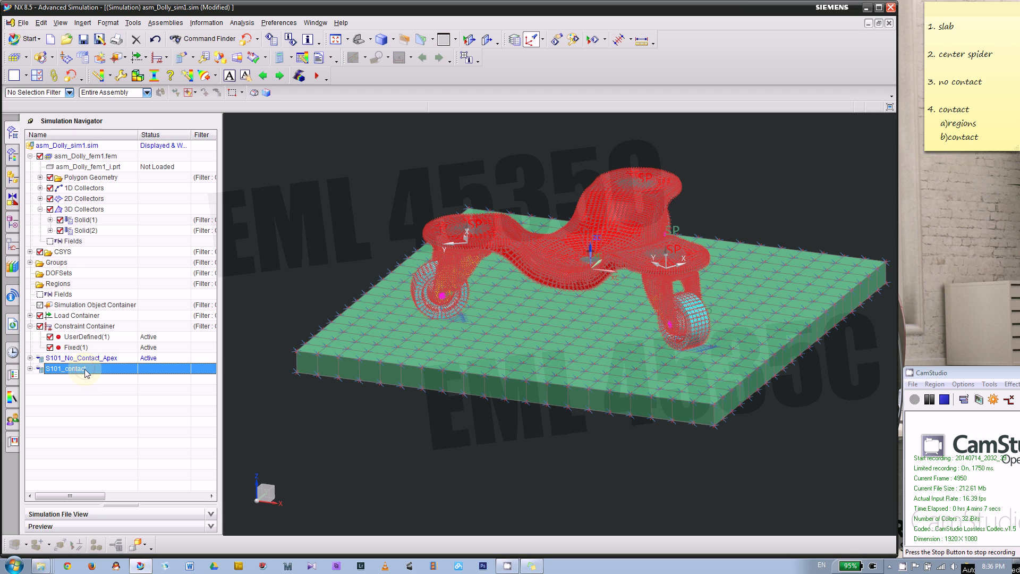
double_click(85, 370)
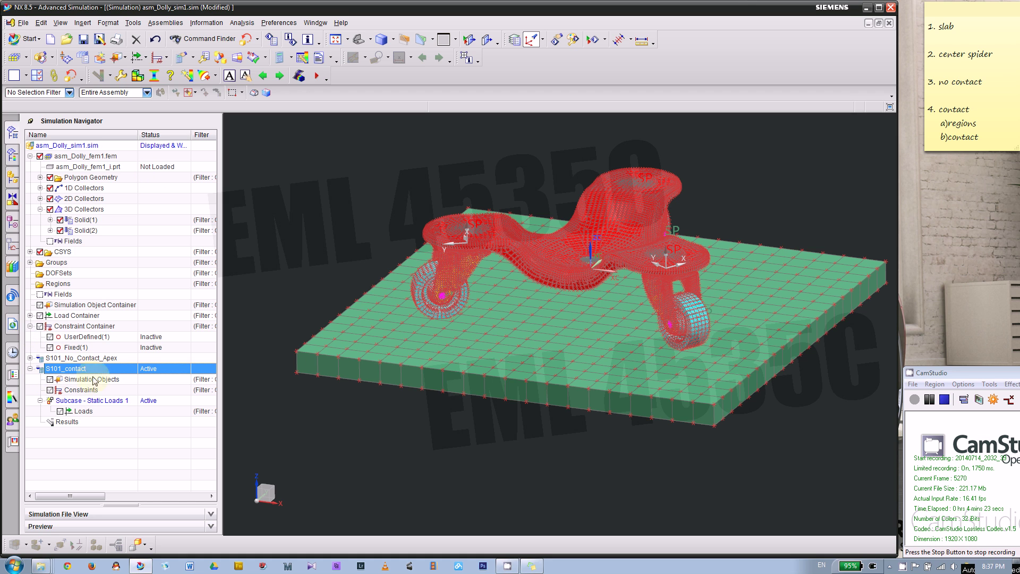
click(519, 320)
mouse_move(424, 423)
middle_down()
mouse_move(444, 405)
mouse_move(406, 428)
middle_up()
scroll(406, 428, up, 5)
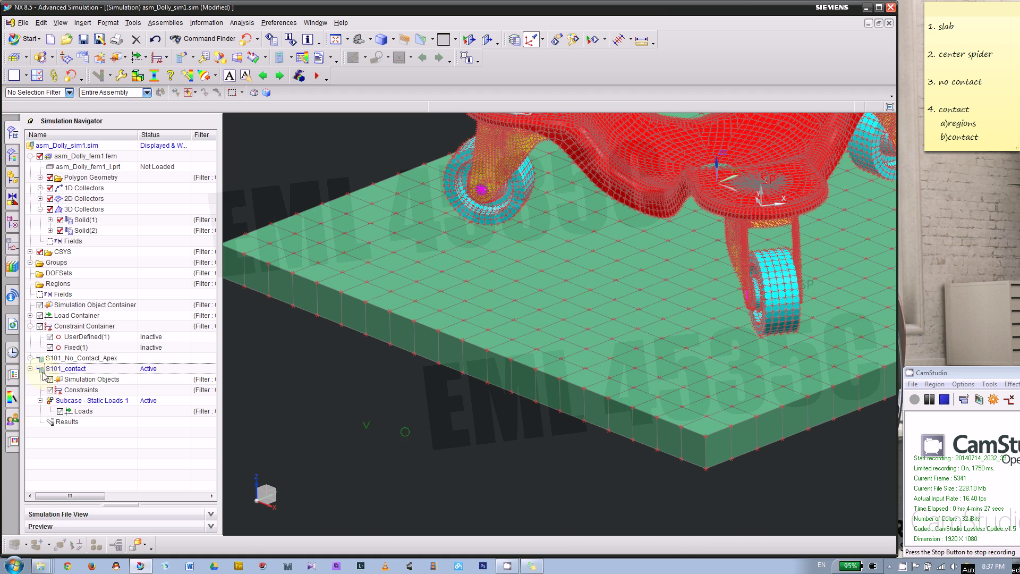
- Add the existing Fixed(1) slab constraint to the constraints of the S101_contact solution
click(72, 390)
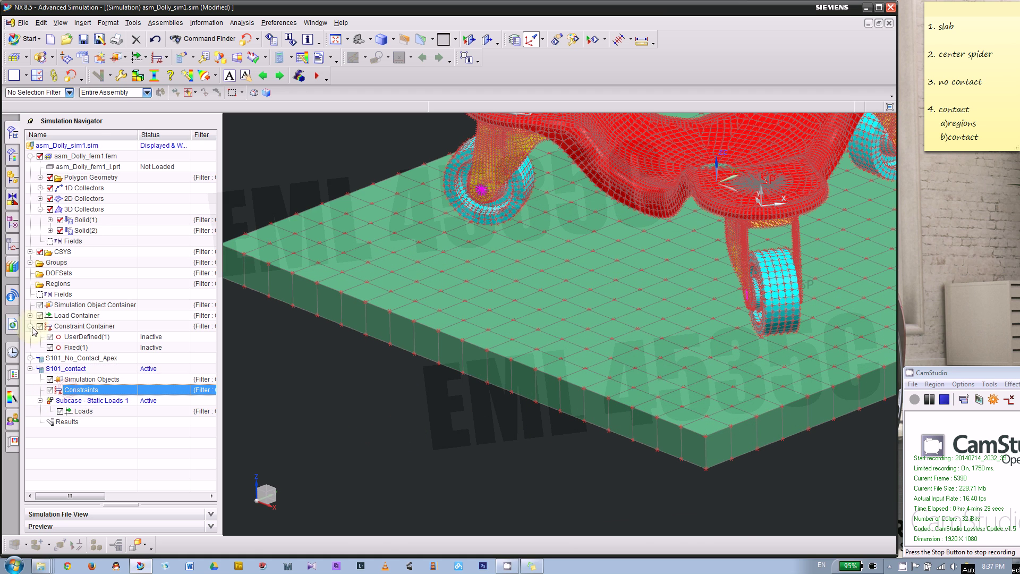
click(51, 347)
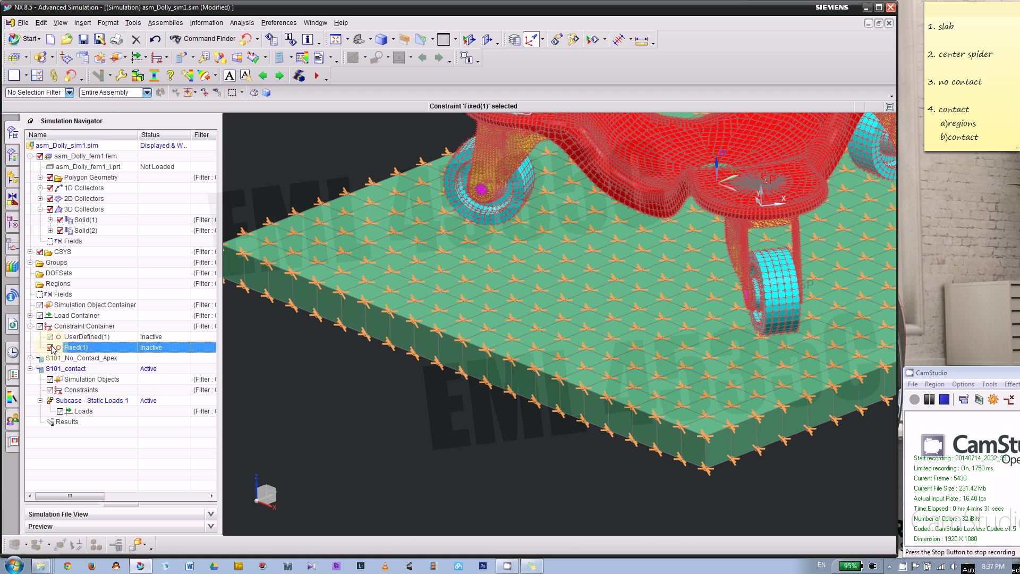
key(ctrl+f)
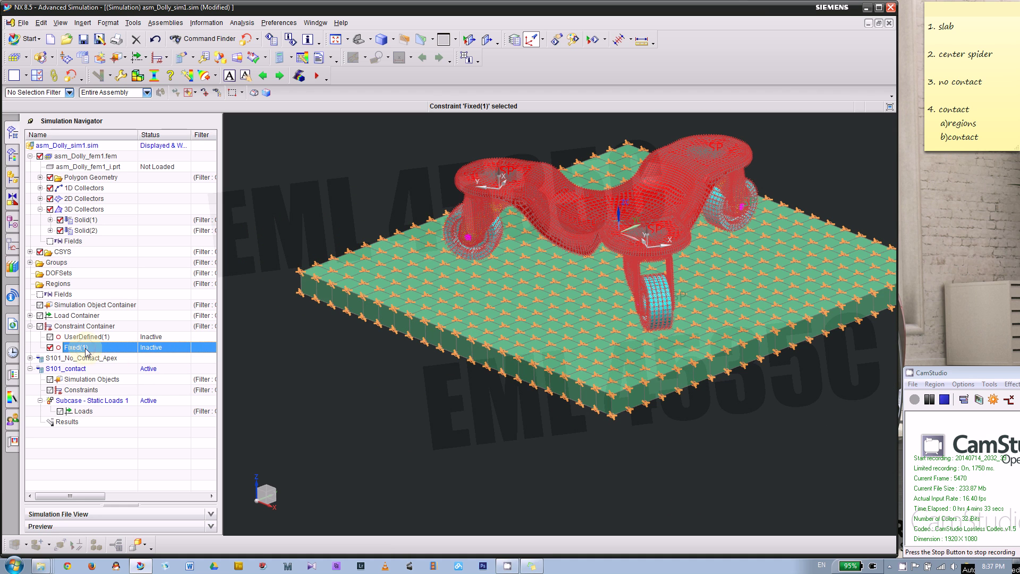
drag(85, 351, 86, 394)
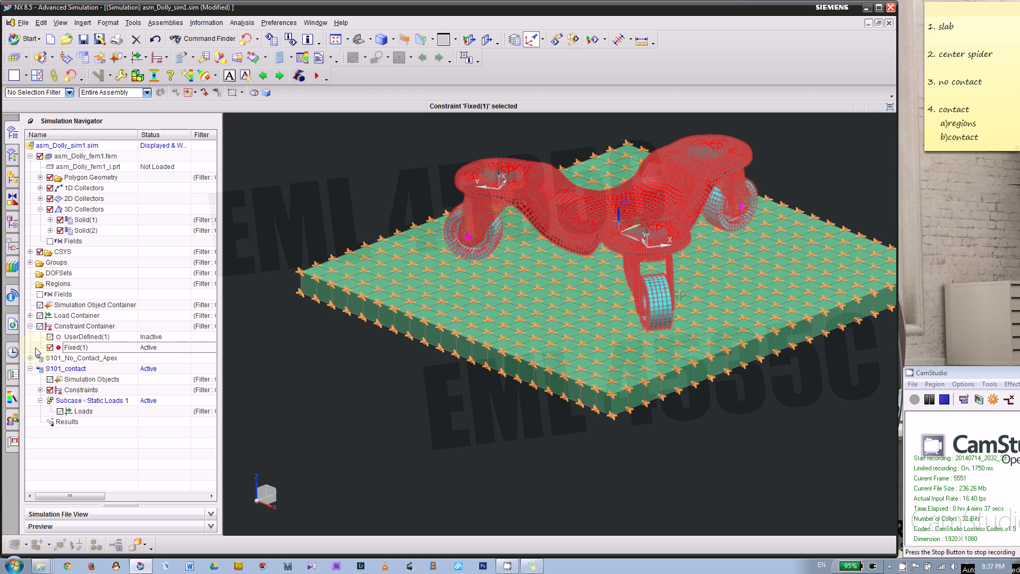
click(78, 347)
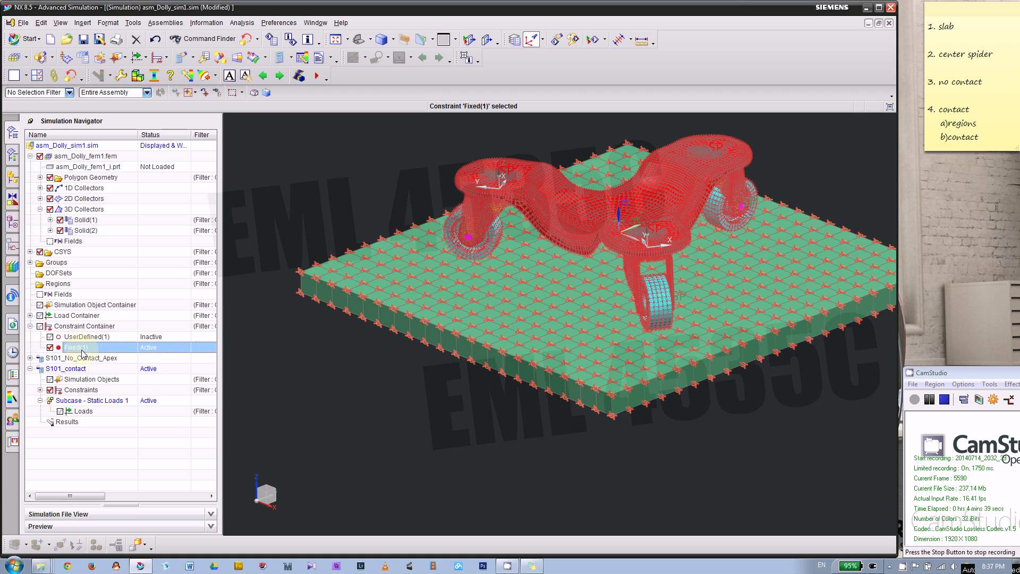
drag(83, 354, 104, 391)
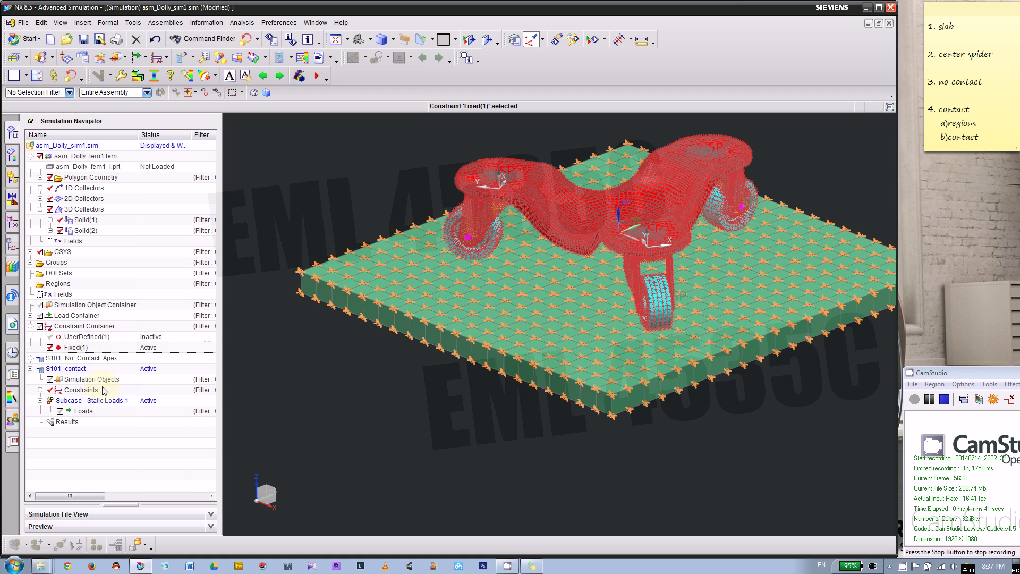
click(87, 349)
click(100, 338)
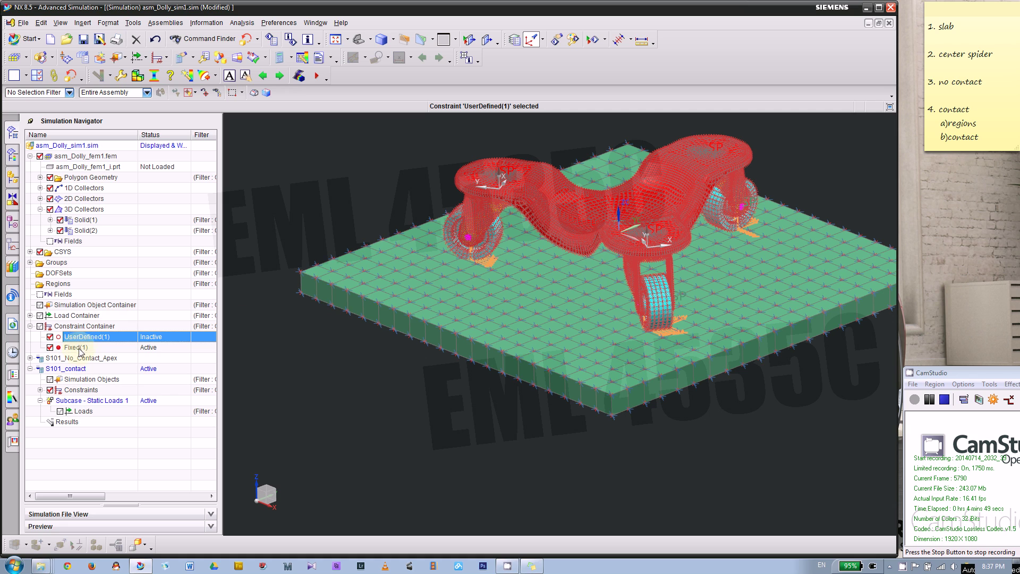
- Add the existing Force(1) load to the Static Loads 1 subcase of the S101_contact solution and collapse the solution
click(30, 326)
click(30, 315)
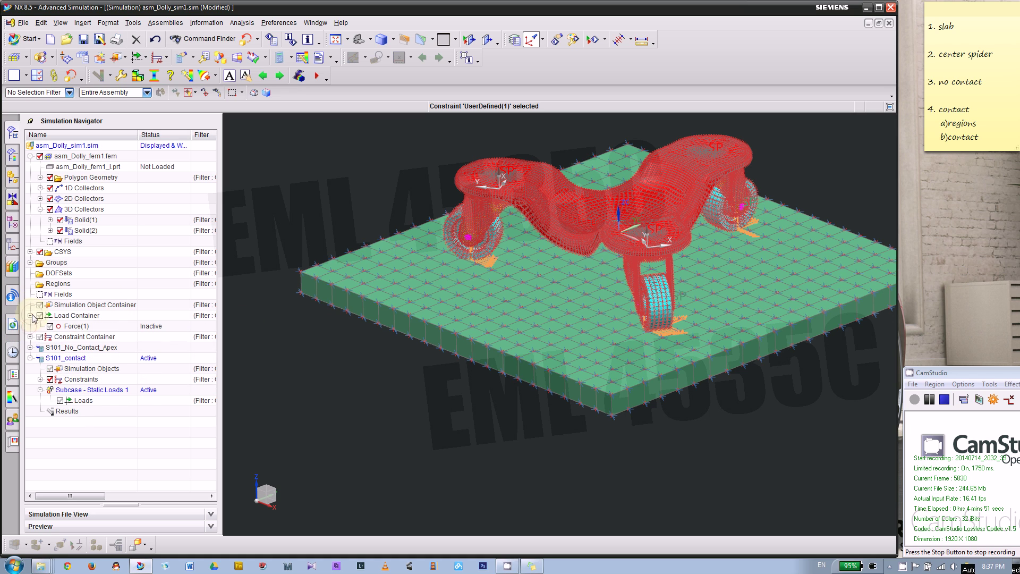
click(102, 325)
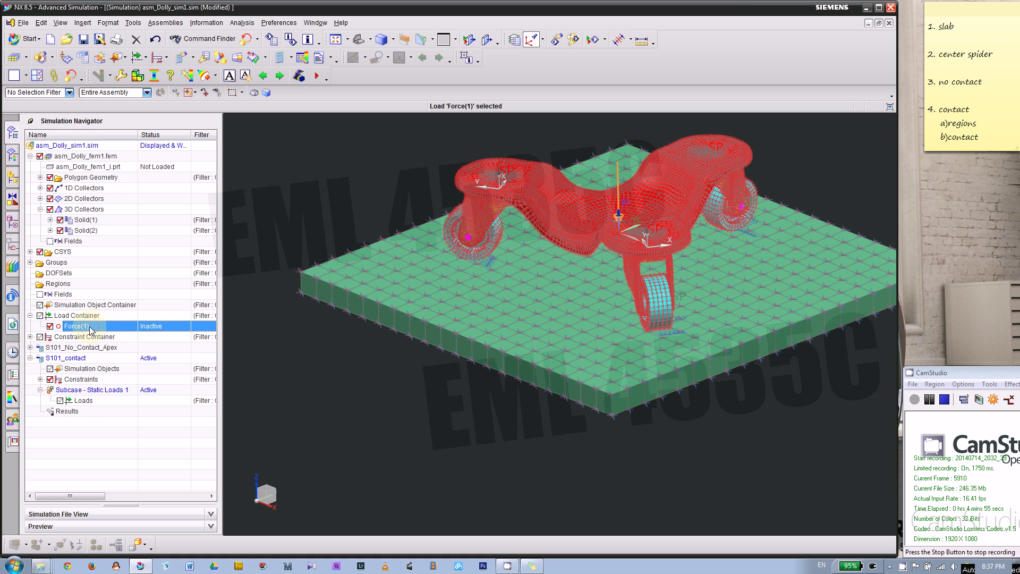
drag(90, 329, 79, 401)
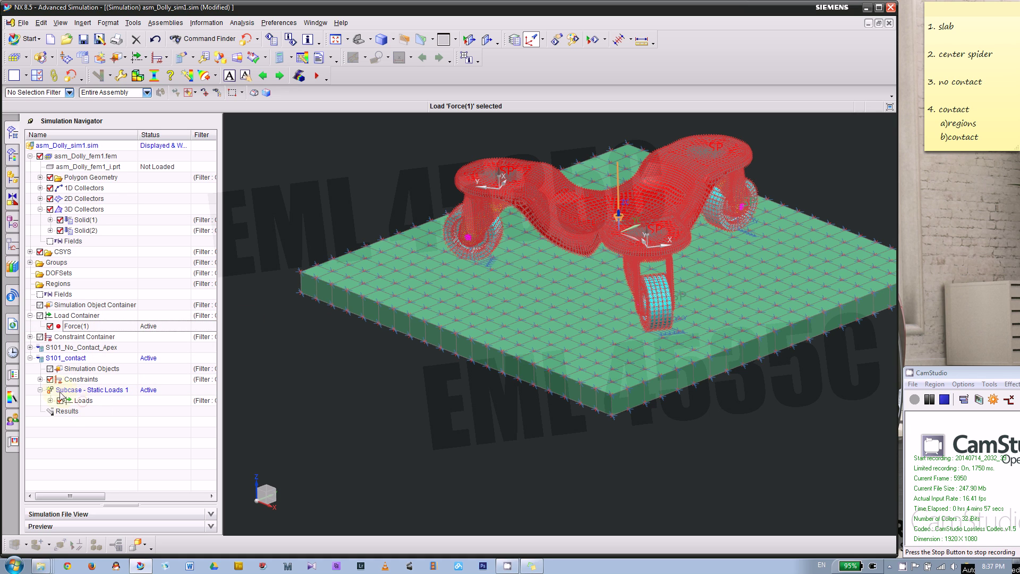
click(30, 358)
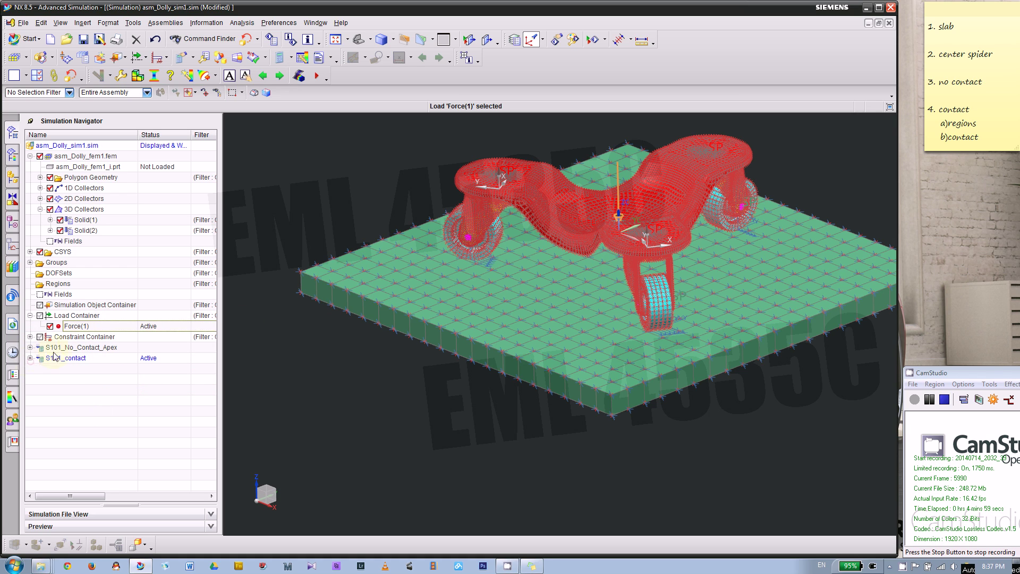
click(80, 337)
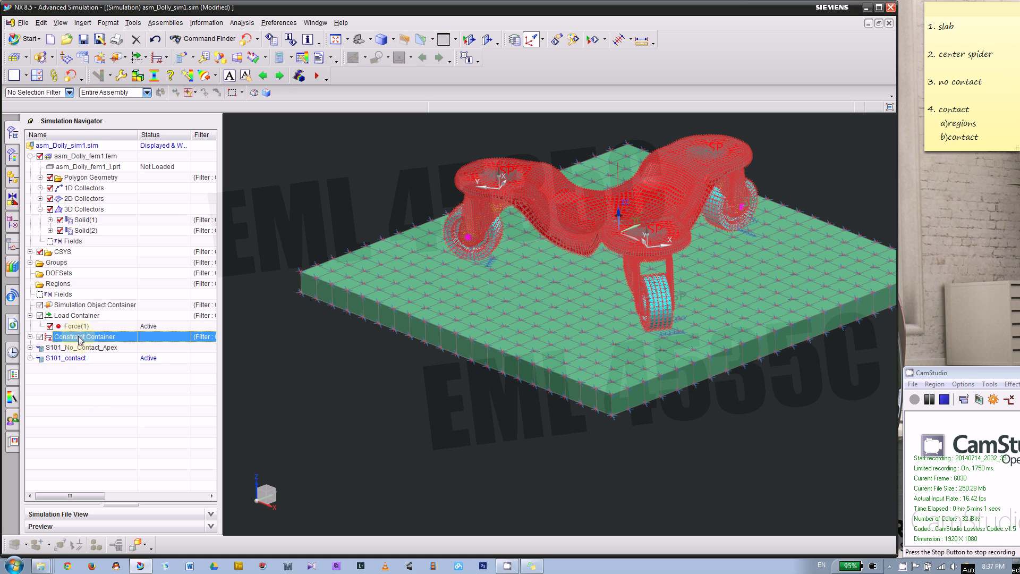
shift+click(100, 147)
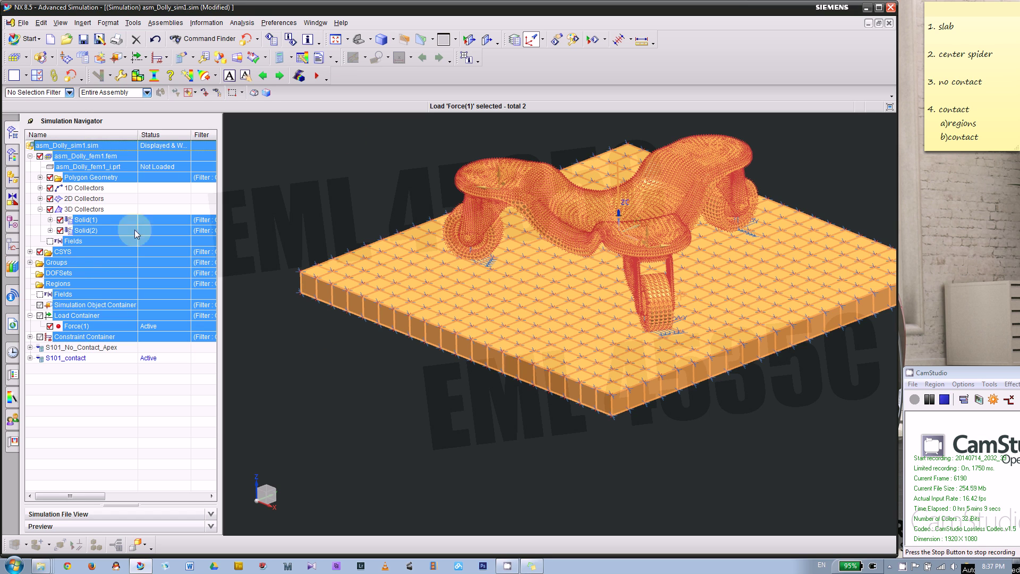
click(77, 347)
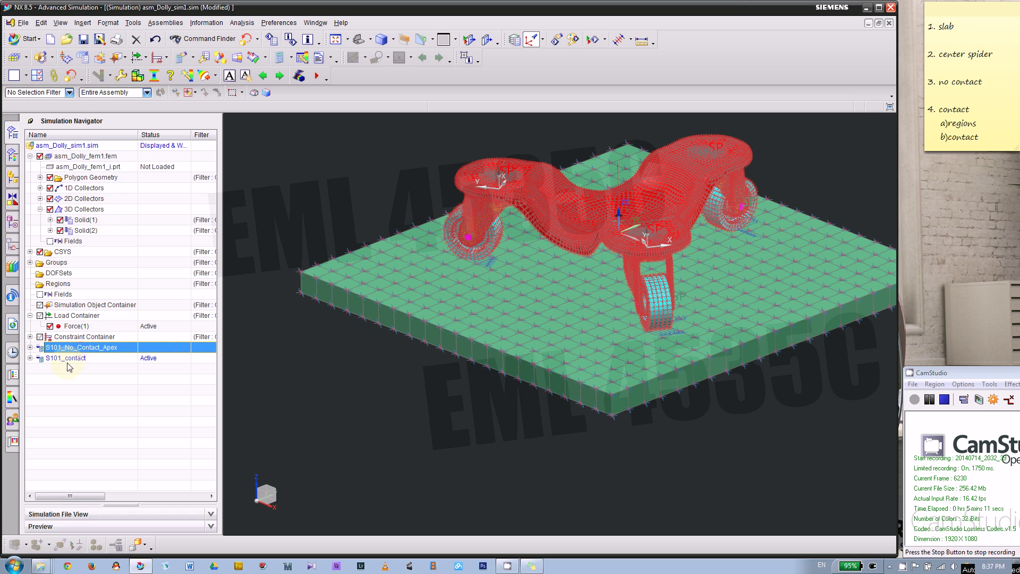
click(68, 360)
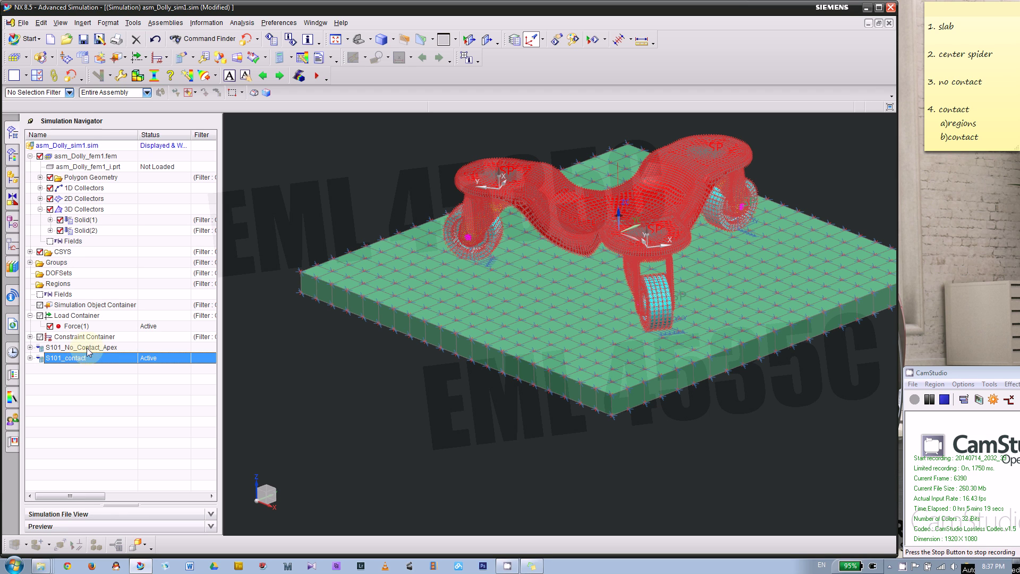
- Expand the S101_contact solution and start a Surface-to-Surface Contact simulation object with the Manual type
click(87, 347)
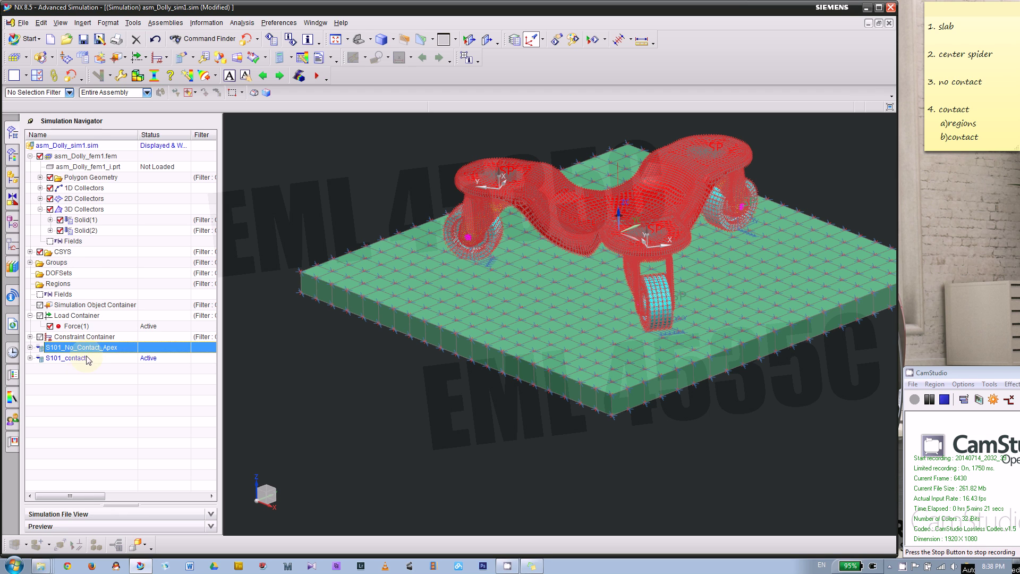
click(86, 360)
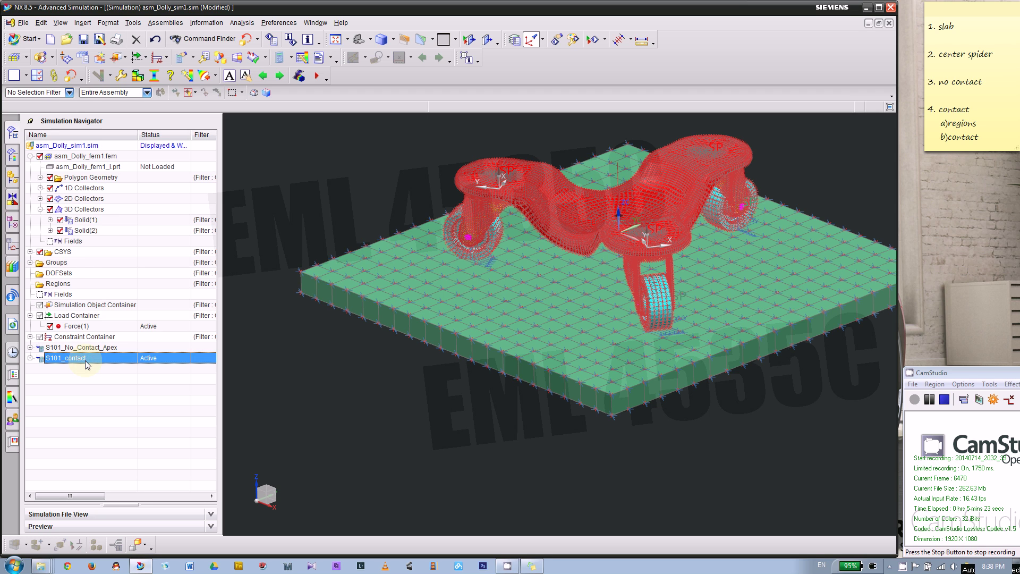
click(31, 358)
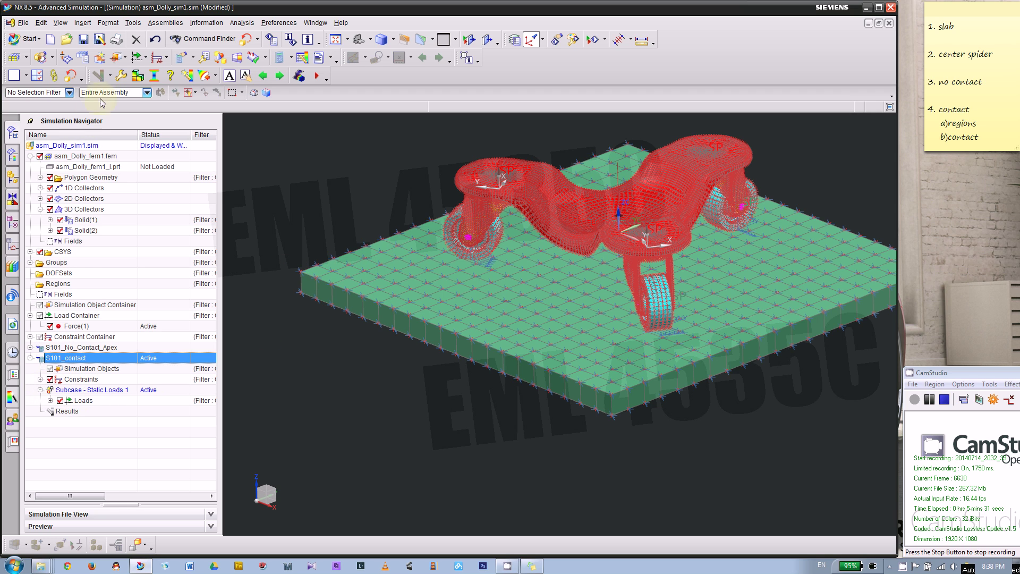
click(121, 59)
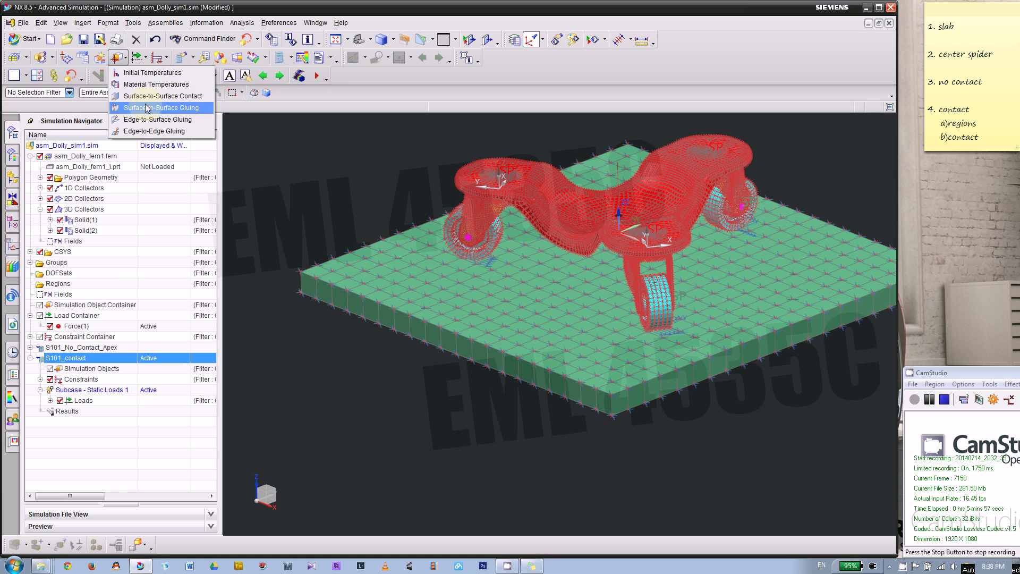
click(175, 98)
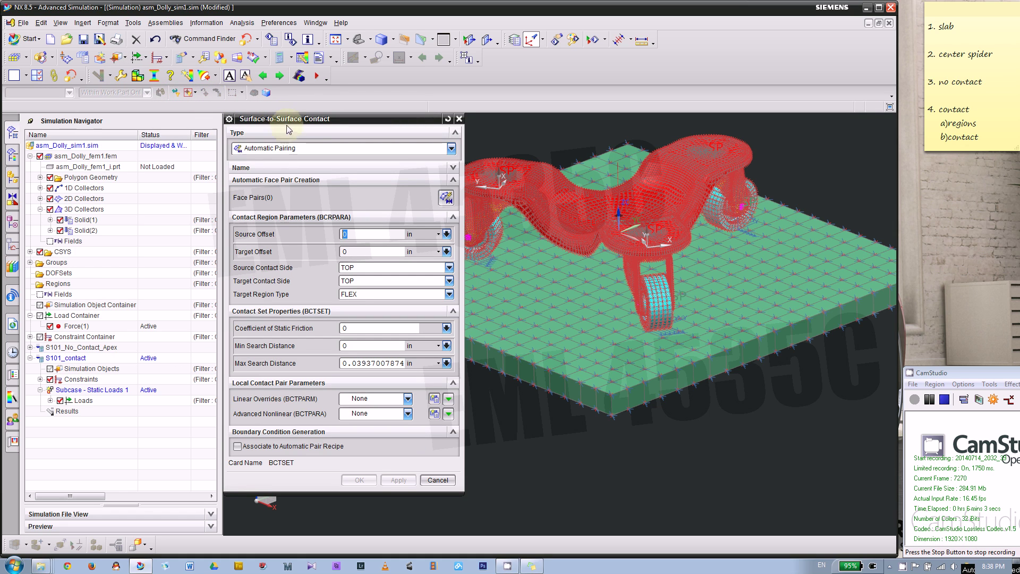
click(288, 153)
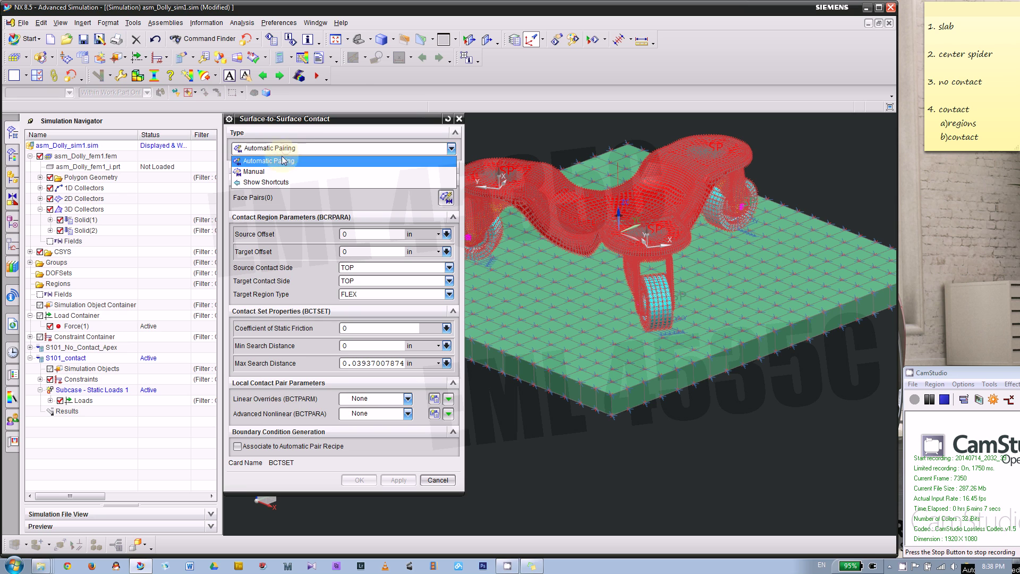
click(322, 168)
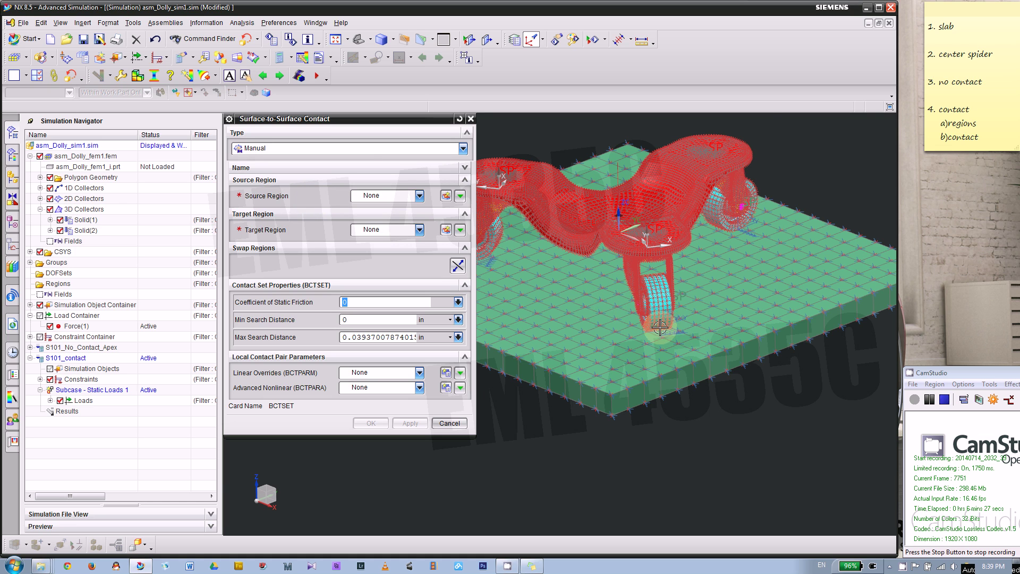
- Check the available source regions and examine how the dolly's wheels meet the slab, up close and from above
scroll(634, 290, up, 4)
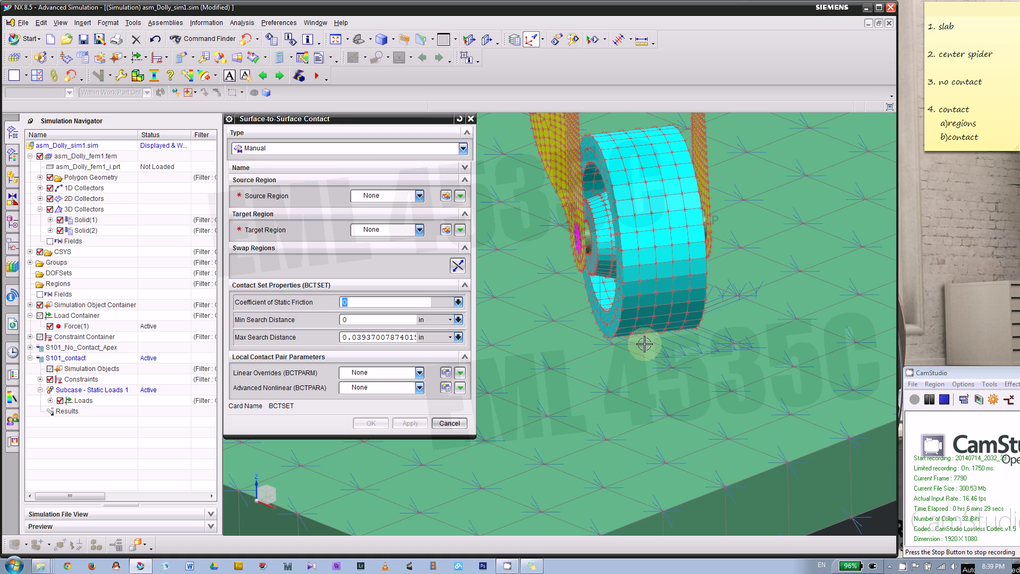
scroll(645, 343, up, 2)
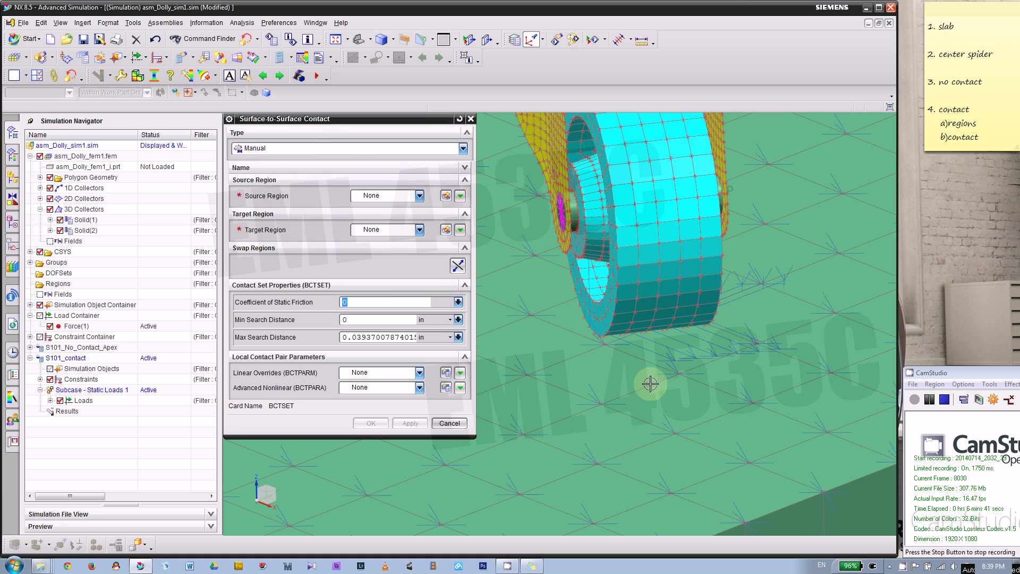
scroll(657, 380, down, 3)
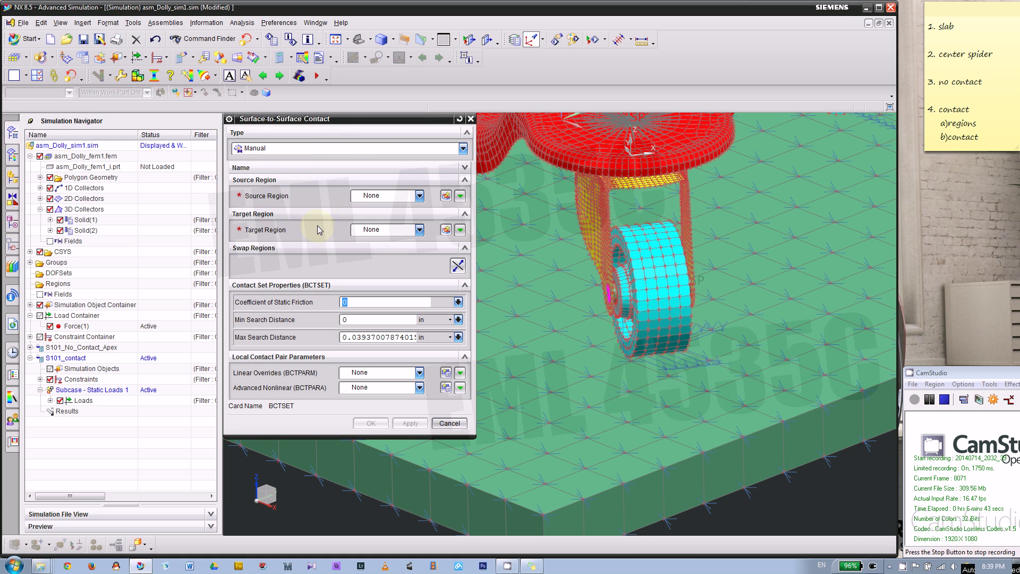
click(386, 196)
click(387, 207)
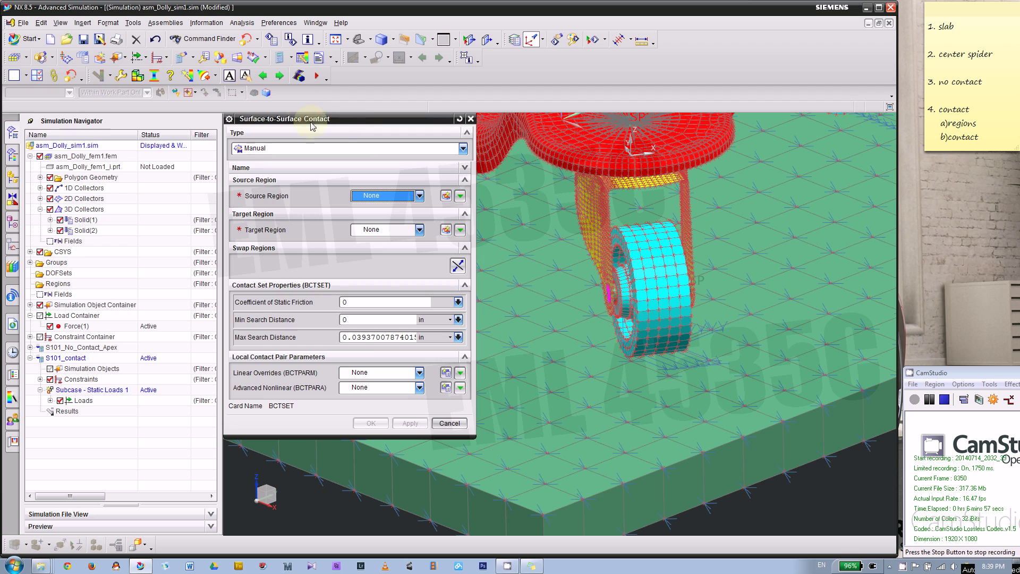
scroll(623, 378, down, 5)
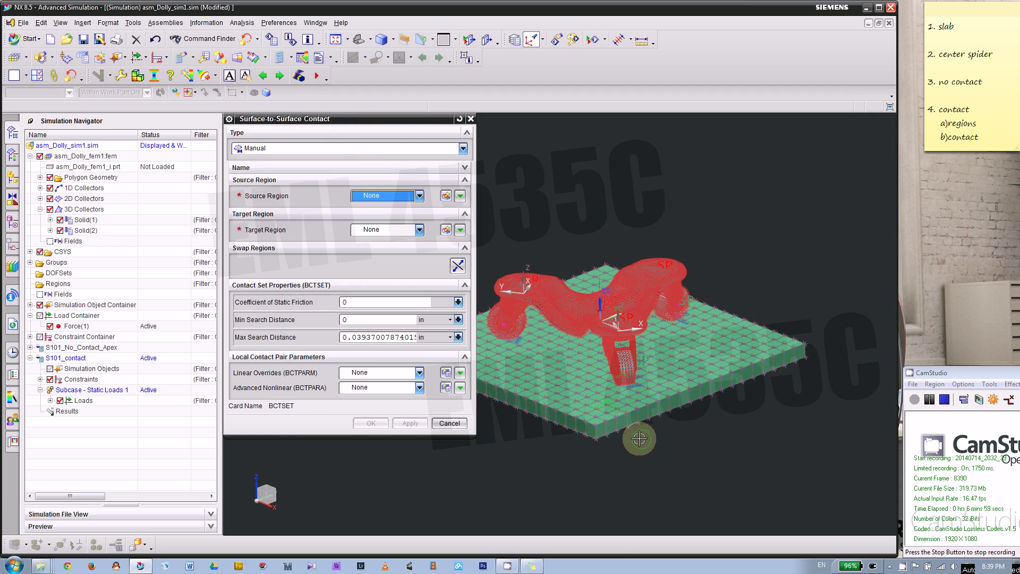
middle_drag(644, 433, 617, 467)
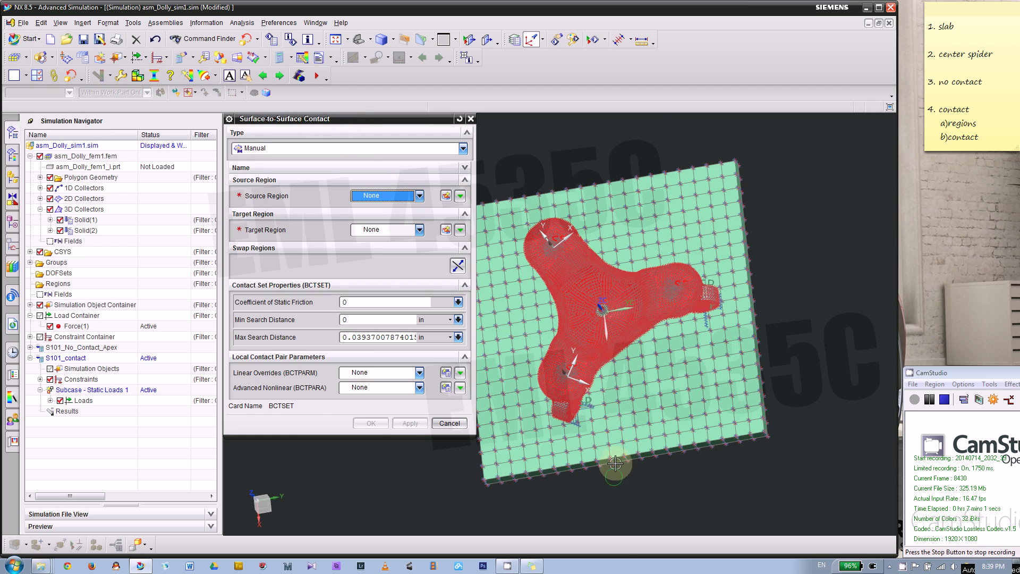
key(F8)
scroll(750, 336, up, 2)
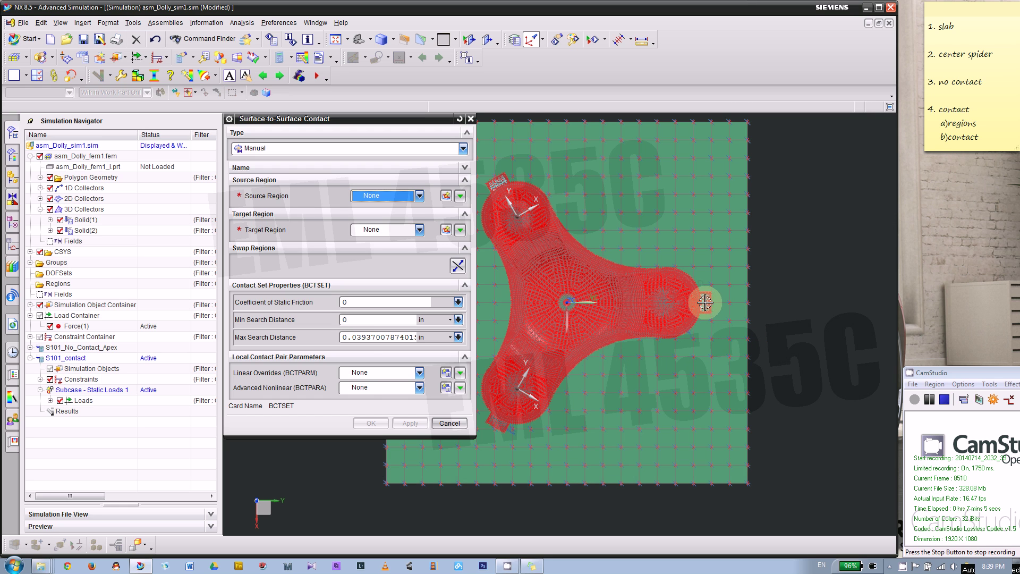
mouse_move(595, 303)
middle_down()
mouse_move(813, 304)
mouse_move(805, 262)
mouse_move(709, 353)
mouse_move(657, 244)
mouse_move(604, 306)
mouse_move(658, 311)
mouse_move(679, 299)
middle_up()
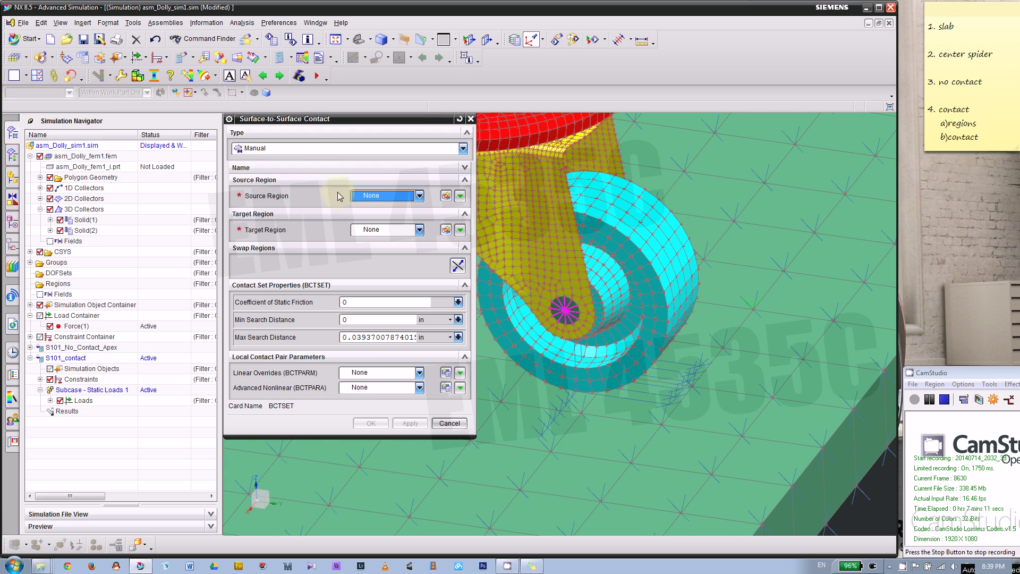
- Create a new source region named wheel1 and set its selection method to Feature Angle Element Faces
click(446, 197)
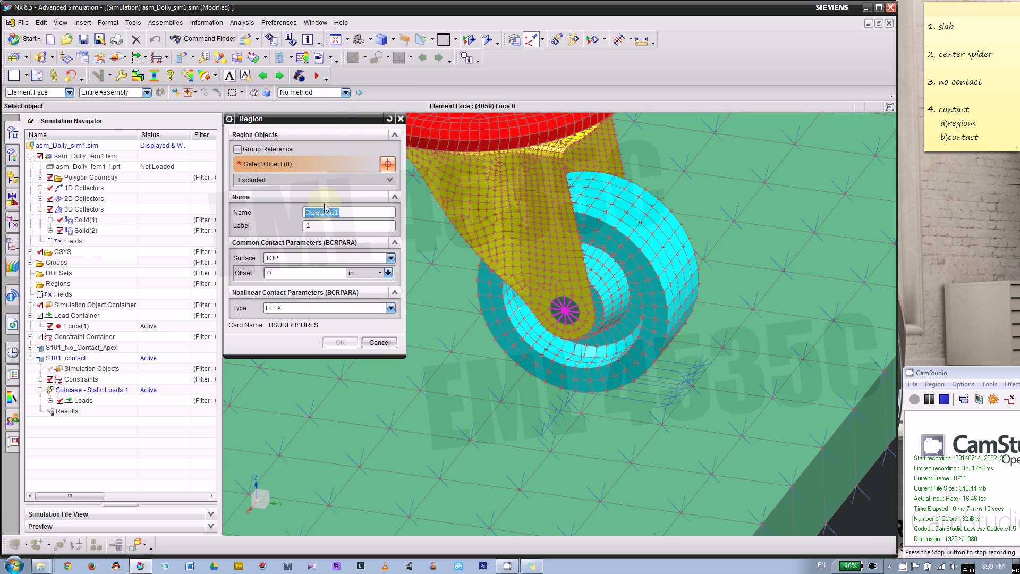
text(wheel1)
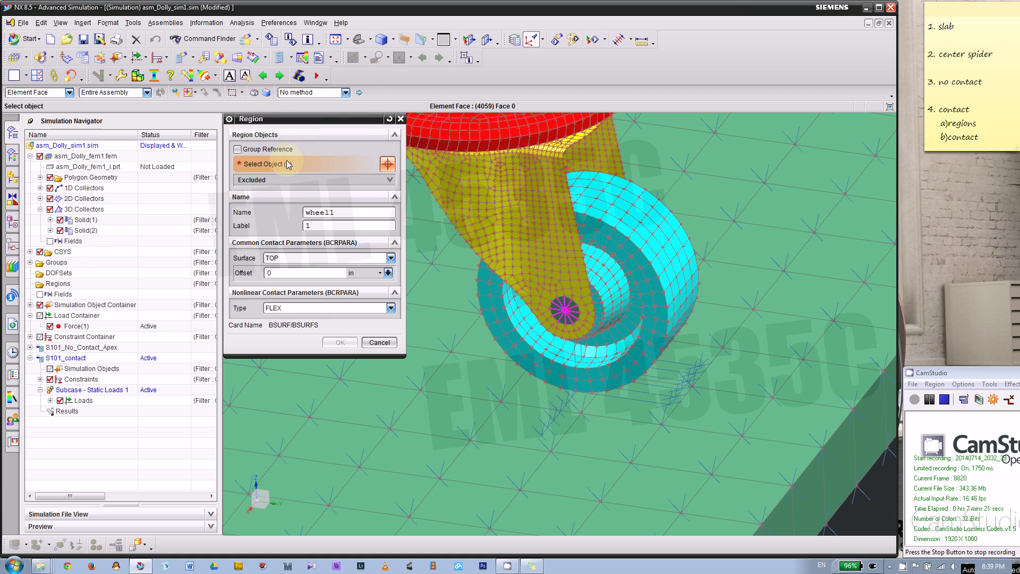
click(317, 92)
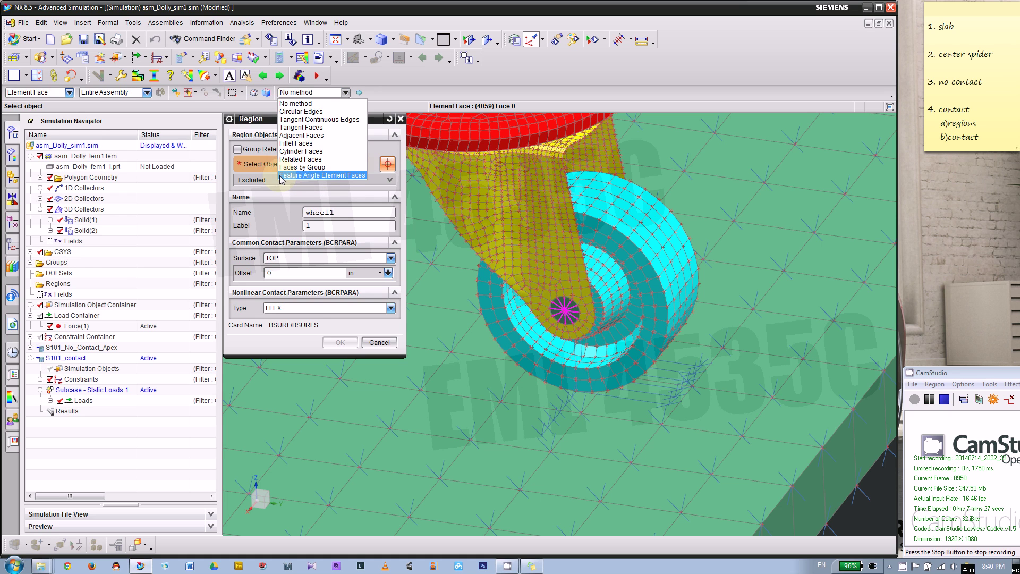
click(345, 178)
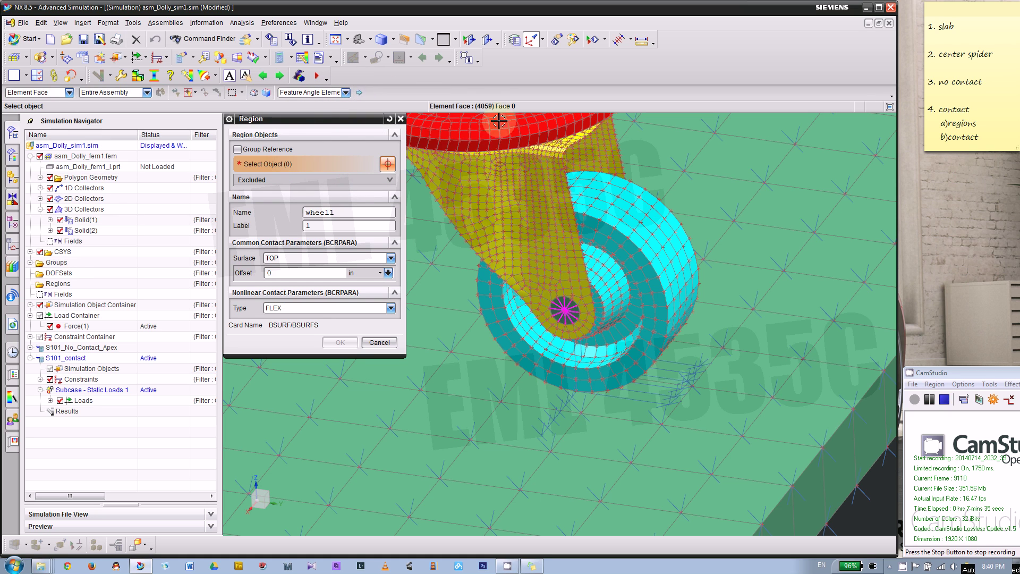
- Select all outer tread element faces of the first wheel as the objects of the wheel1 region
middle_drag(713, 193, 563, 185)
scroll(563, 185, up, 2)
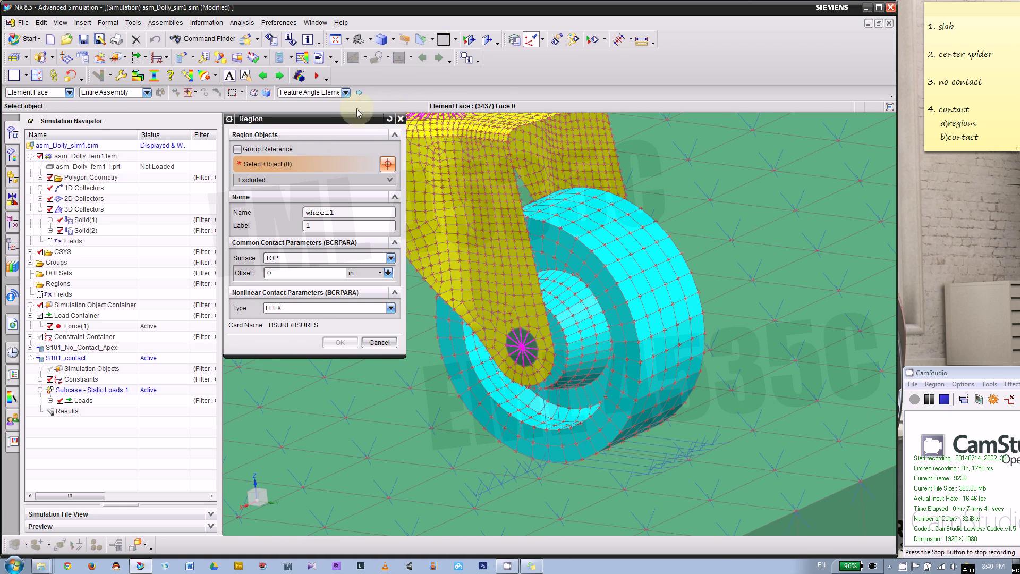
scroll(667, 337, up, 1)
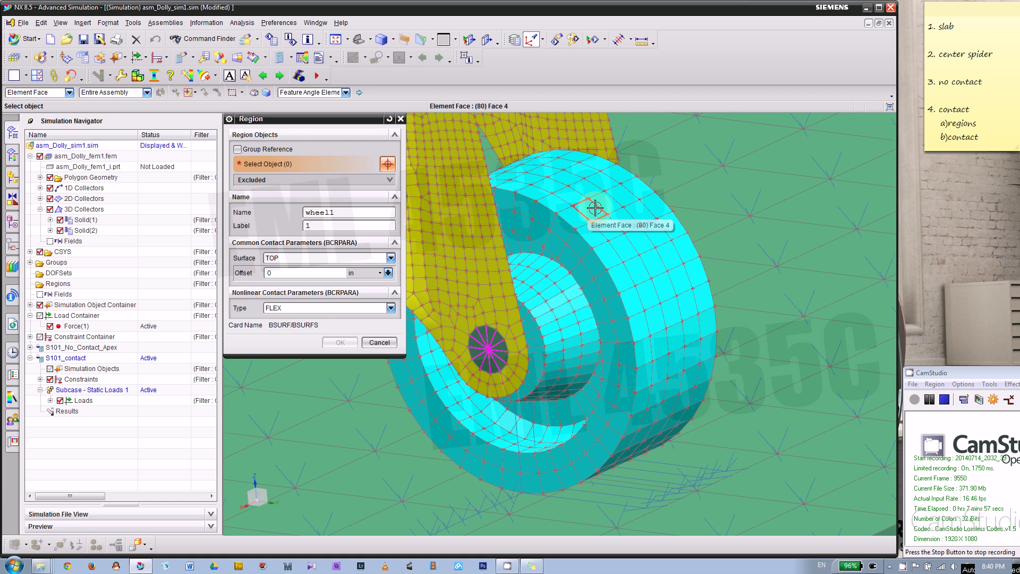
scroll(598, 202, up, 2)
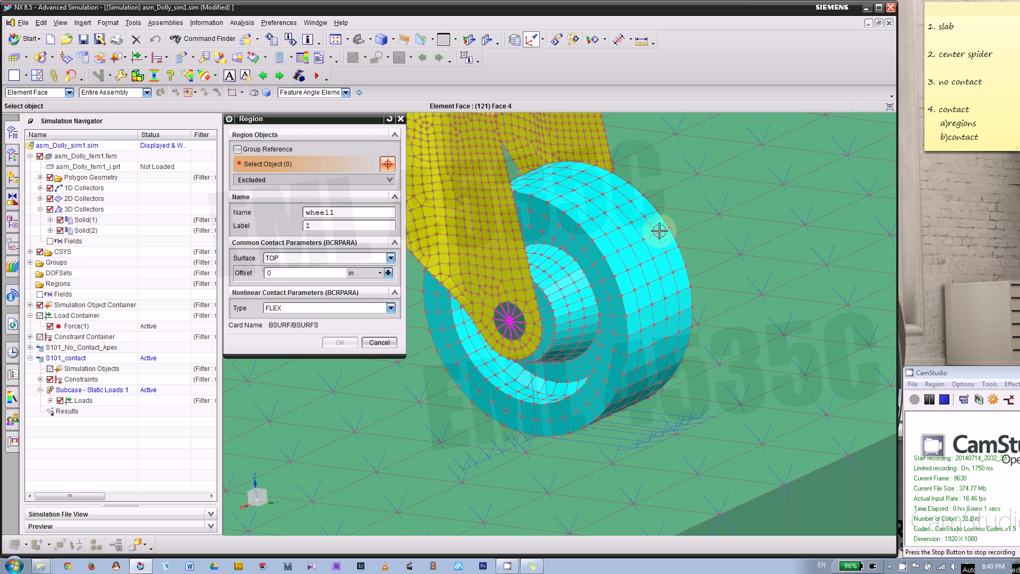
click(644, 244)
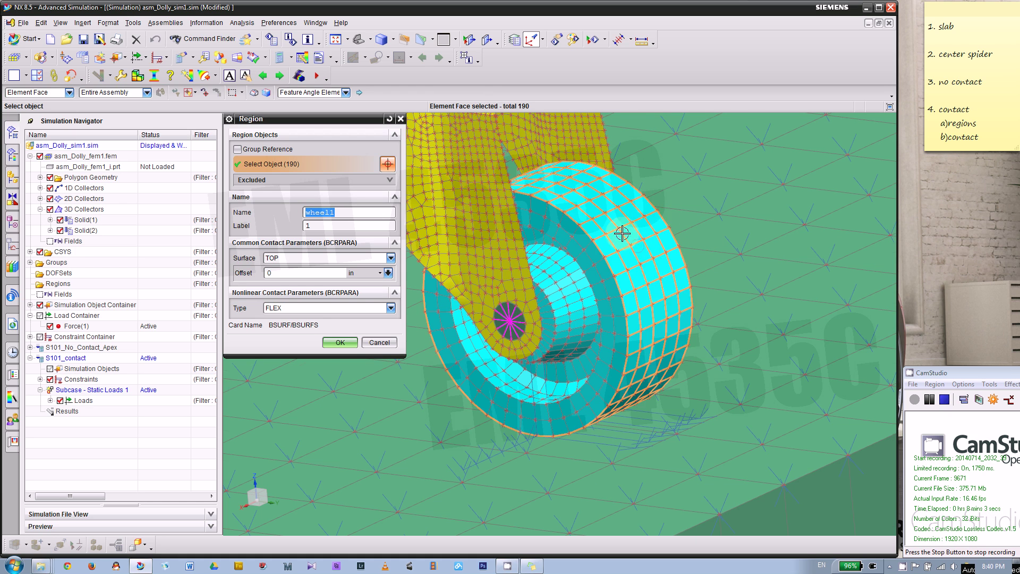
- Inspect the selected tread faces of the first wheel in wireframe display from several angles
scroll(619, 230, down, 3)
middle_drag(620, 230, 723, 471)
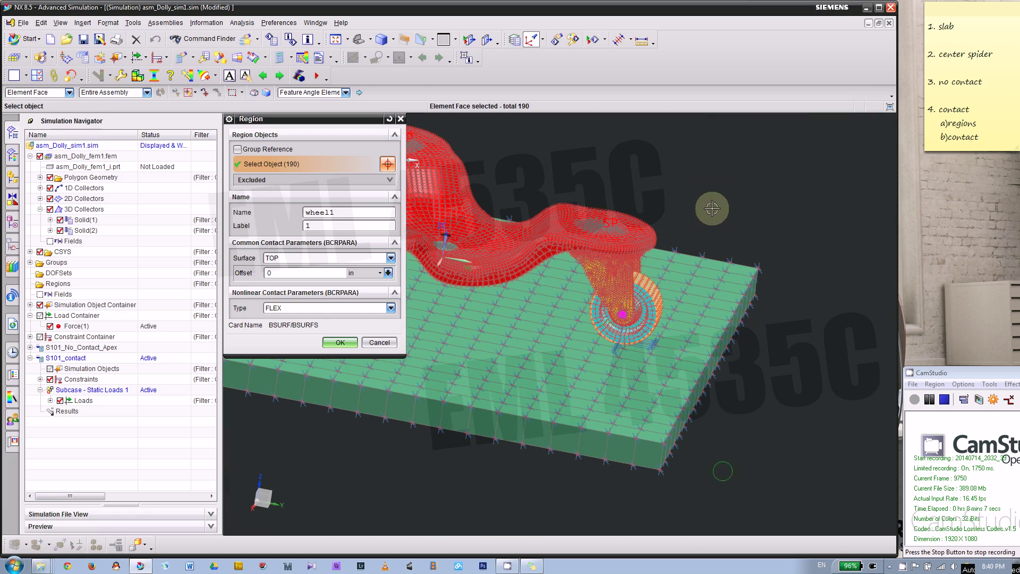
mouse_move(710, 206)
right_down()
mouse_move(719, 216)
mouse_move(707, 202)
right_up()
scroll(608, 321, up, 4)
scroll(609, 321, down, 3)
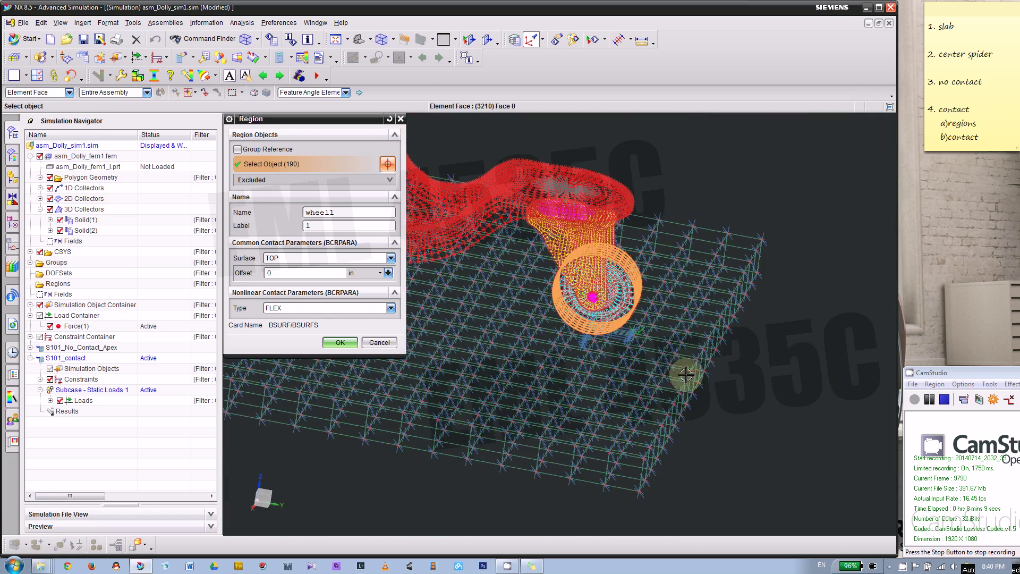
middle_drag(651, 372, 654, 371)
scroll(544, 342, up, 3)
scroll(544, 341, down, 3)
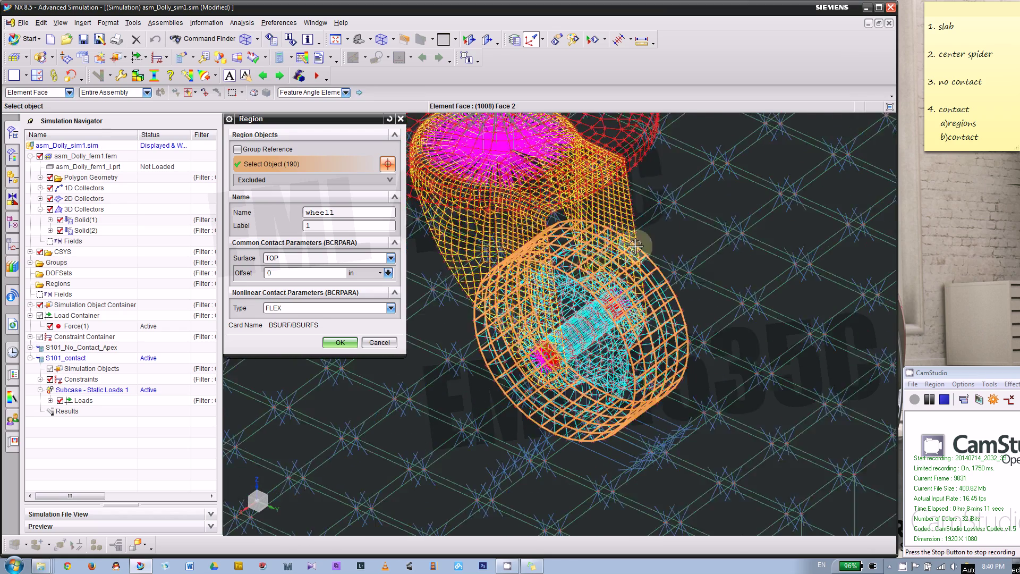
- Hide the 2D Collectors and 1D Collectors so only the solid wheel and slab meshes are displayed
click(50, 199)
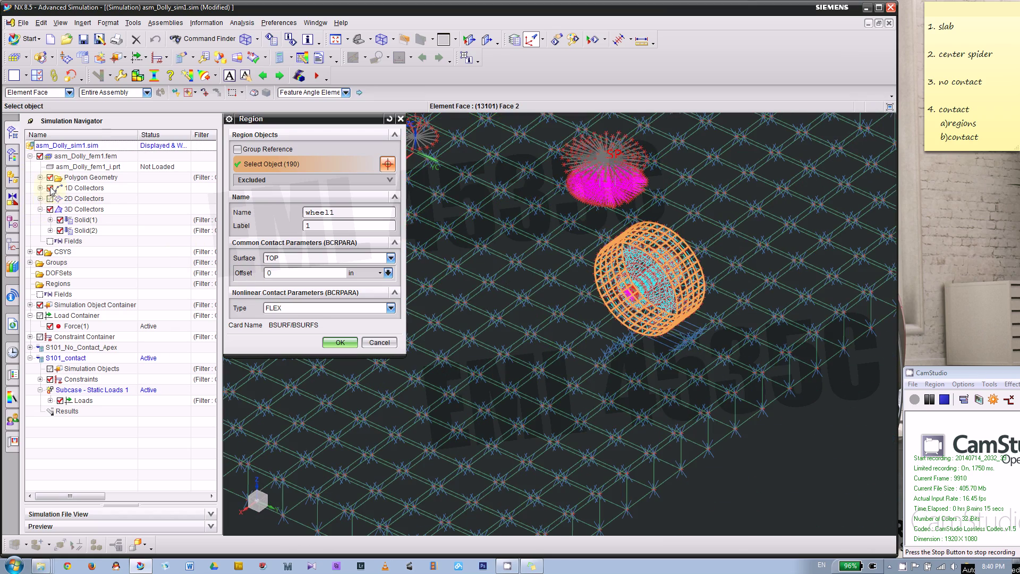
click(50, 188)
scroll(528, 226, down, 3)
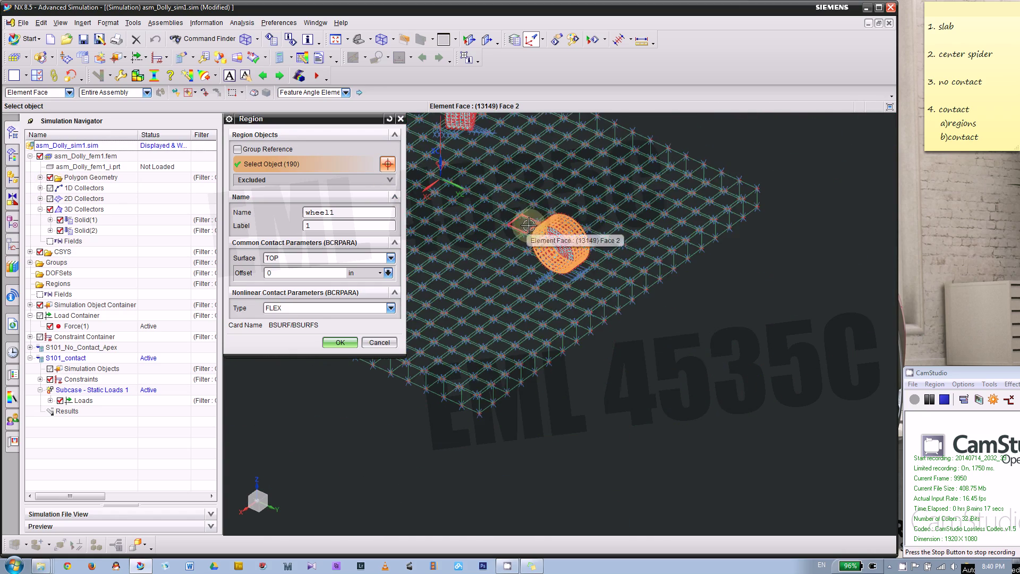
scroll(528, 226, up, 3)
mouse_move(527, 220)
middle_down()
mouse_move(514, 207)
mouse_move(526, 209)
middle_up()
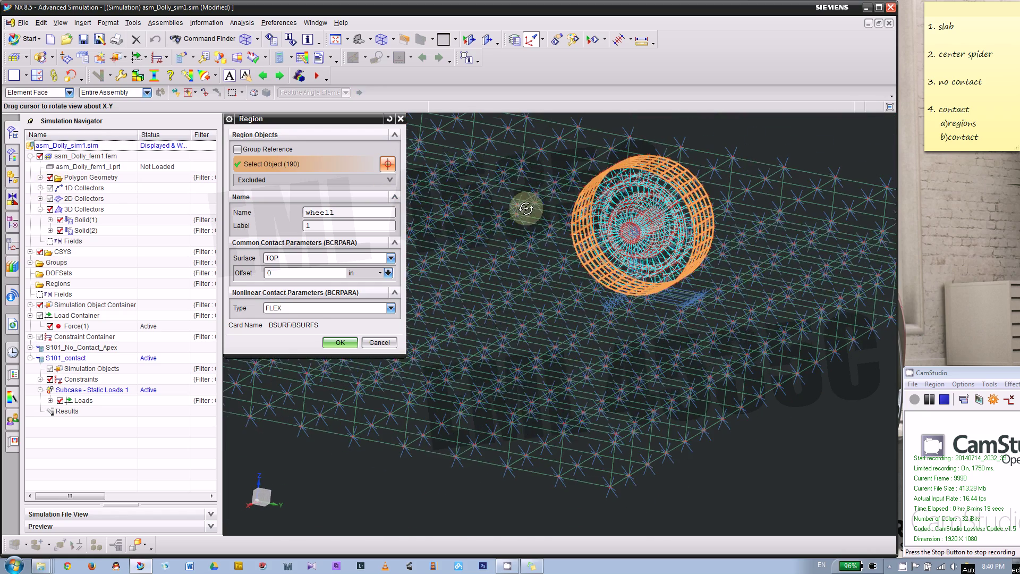
- Hide the constraints and loads of the S101_contact solution and the remaining constraint symbols beneath the wheels
click(50, 379)
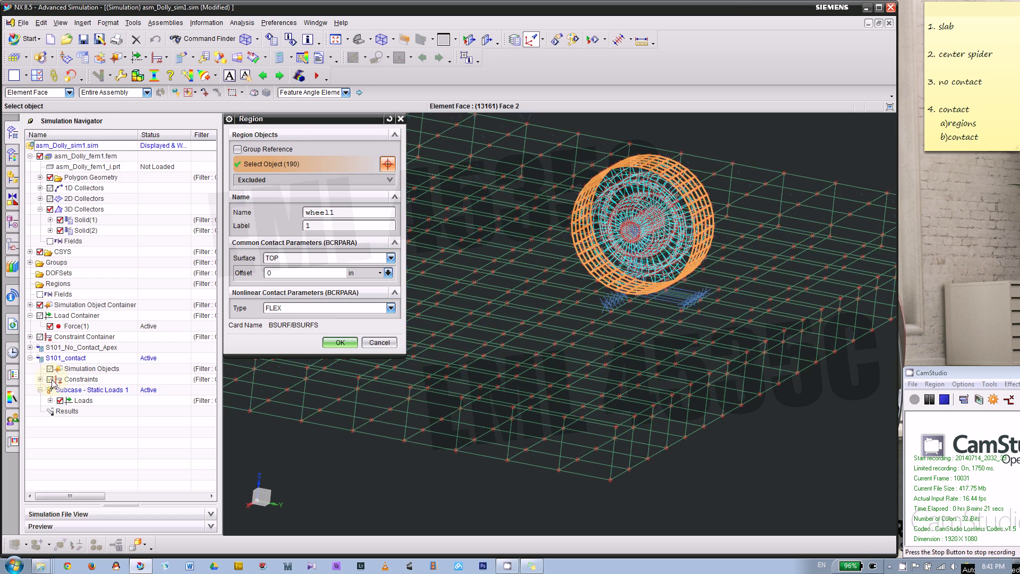
scroll(517, 269, down, 2)
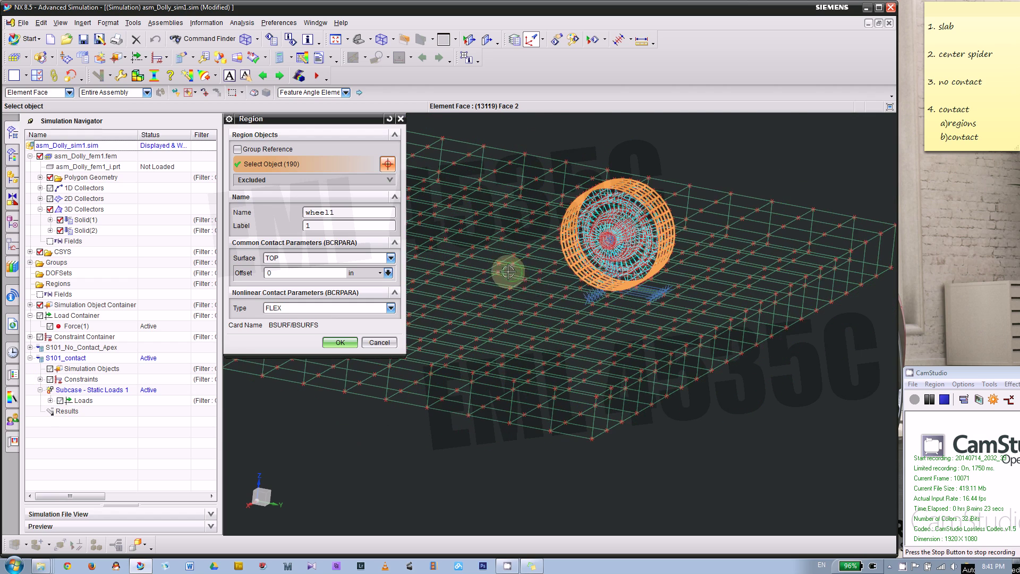
middle_drag(510, 271, 478, 286)
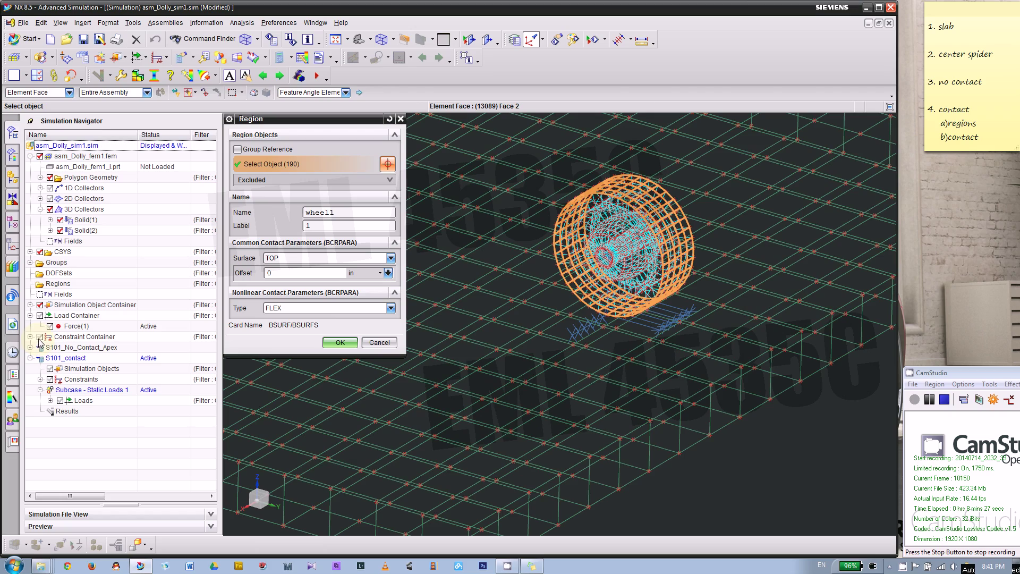
scroll(517, 303, down, 2)
middle_drag(518, 303, 599, 198)
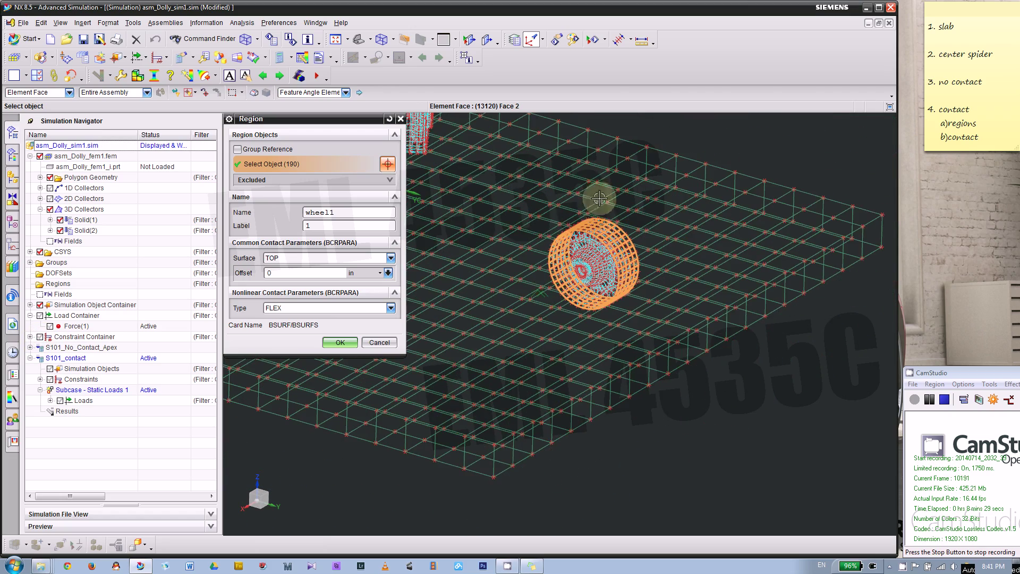
- Return the model to shaded display and view the selected wheel above the slab's edge
scroll(531, 273, up, 3)
middle_drag(531, 273, 514, 273)
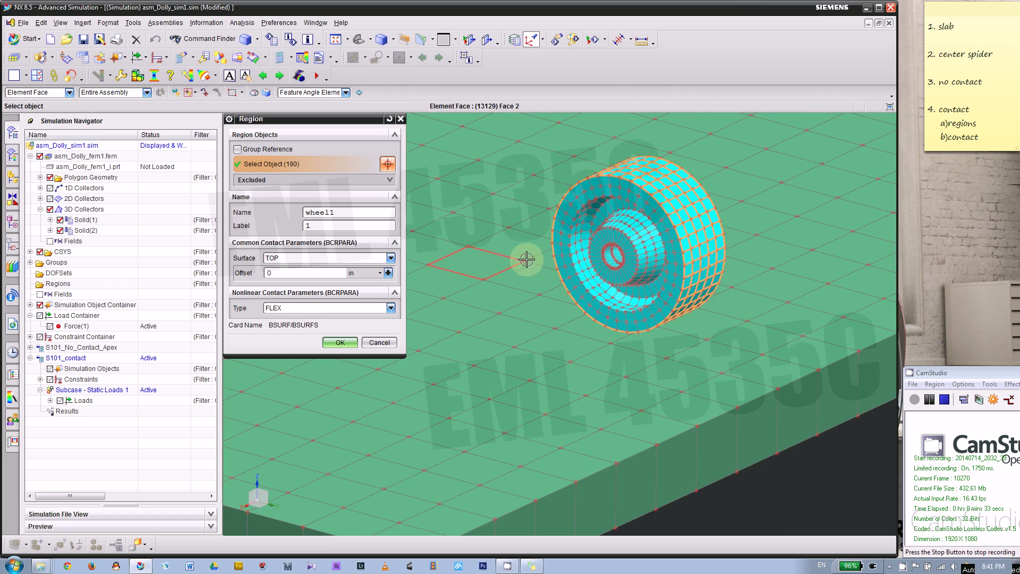
scroll(526, 259, down, 2)
mouse_move(631, 409)
middle_down()
mouse_move(703, 414)
mouse_move(638, 416)
middle_up()
scroll(638, 416, up, 2)
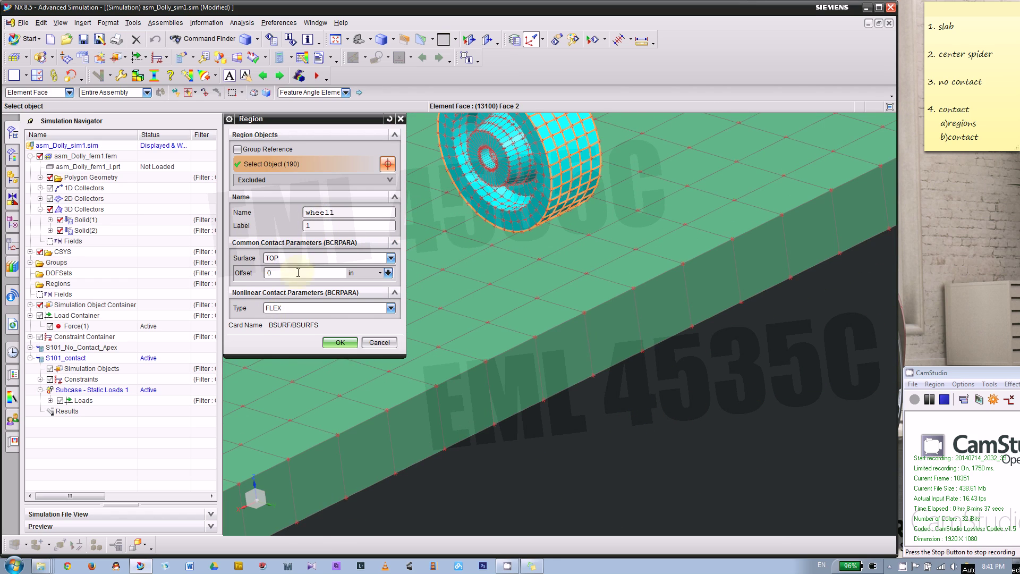
- Finish the wheel1 source region using the selected tread faces of the first wheel
scroll(289, 268, down, 2)
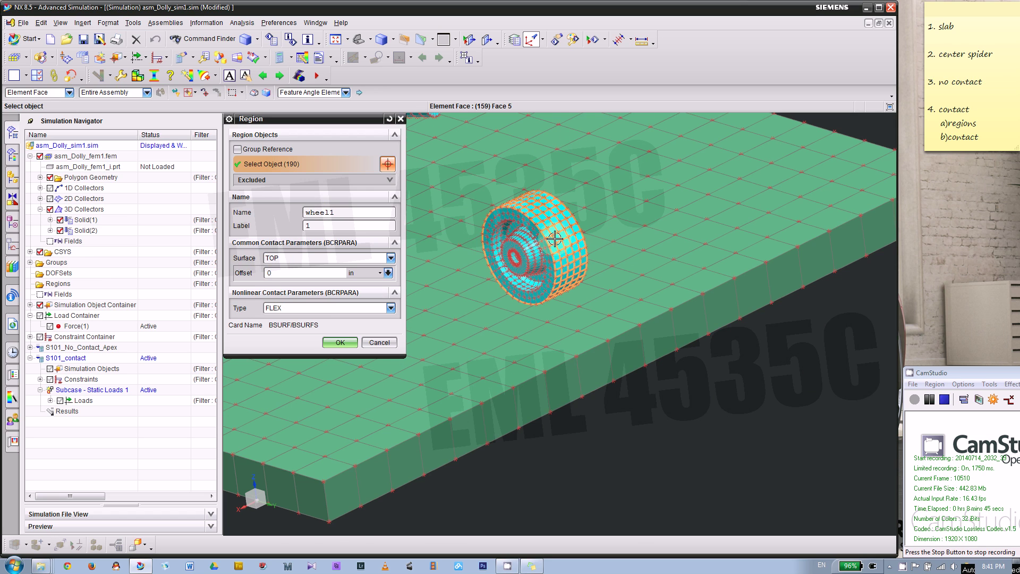
scroll(548, 234, up, 3)
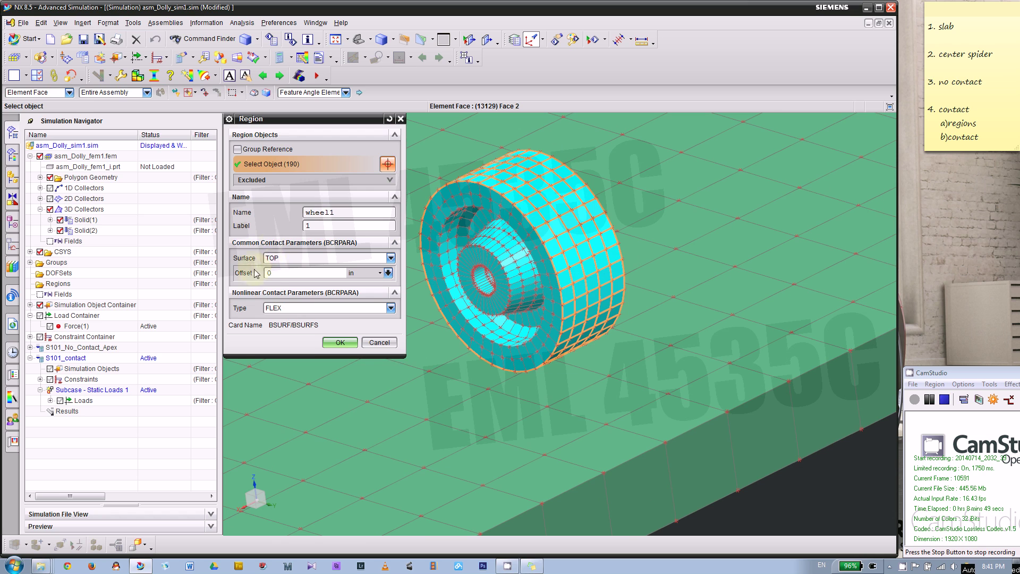
click(339, 342)
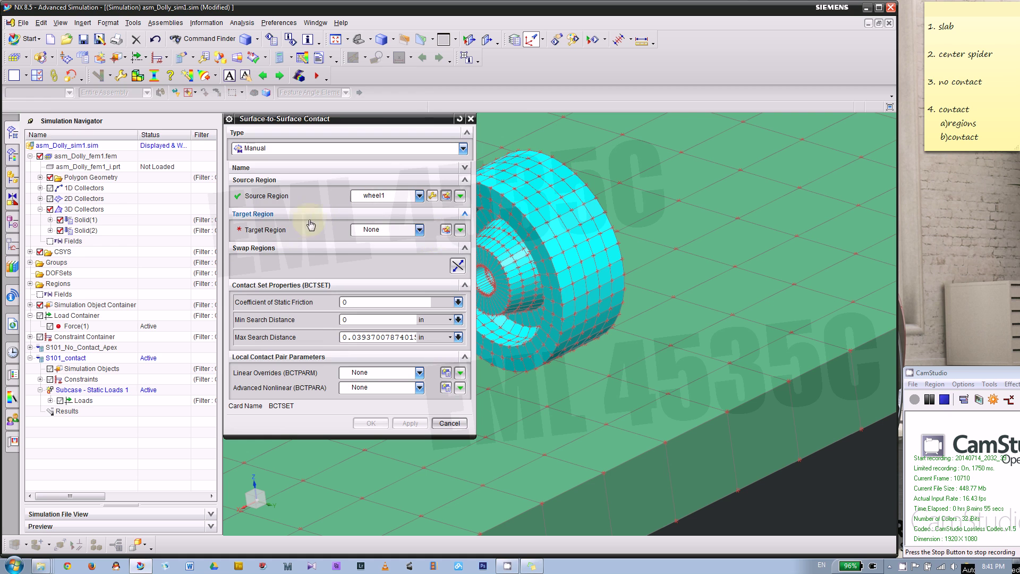
- Create the contact's target region named Group from all element faces on the slab's top surface
click(446, 230)
scroll(686, 307, down, 3)
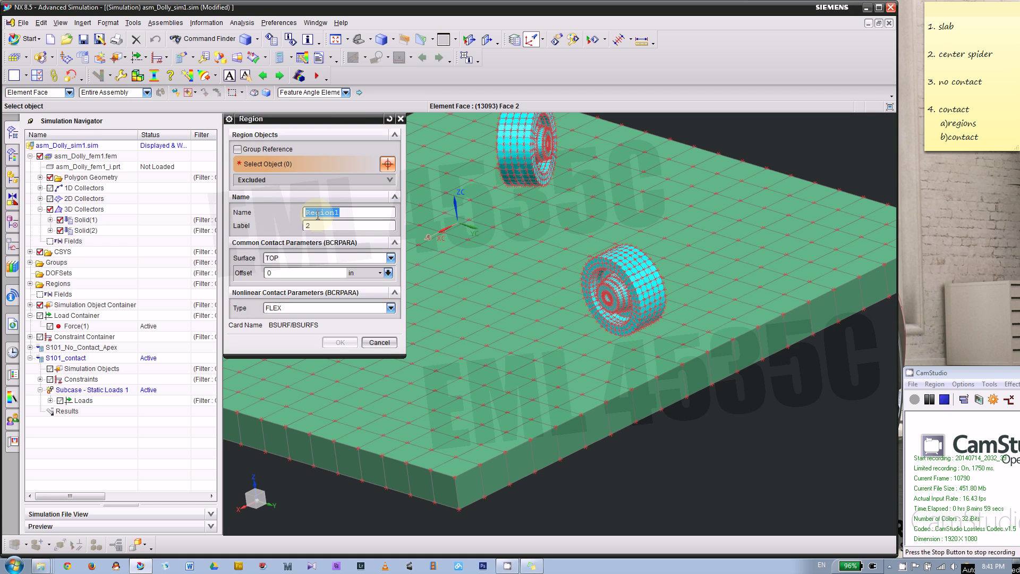
text(Group)
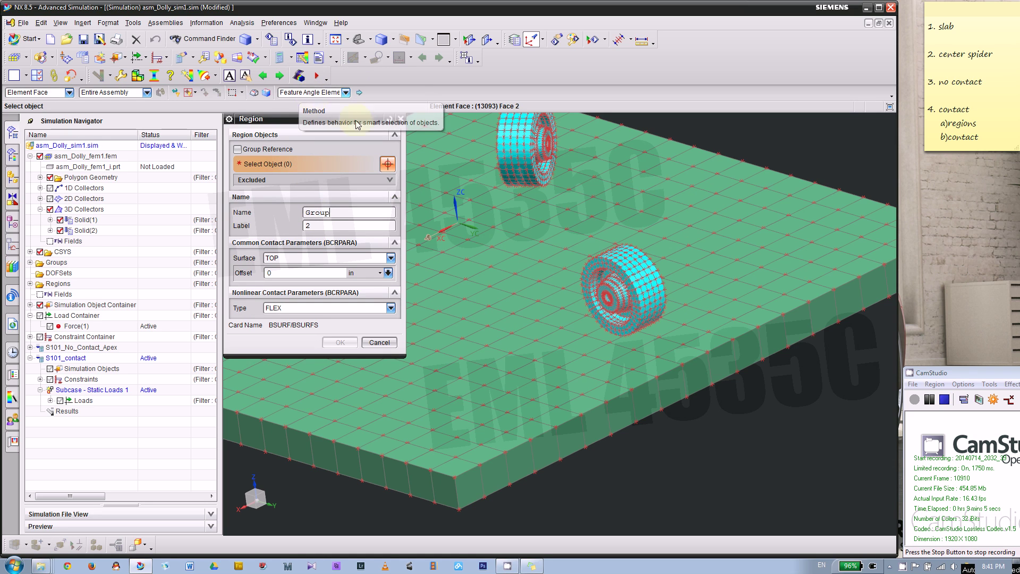
click(592, 209)
middle_drag(592, 209, 735, 436)
scroll(653, 284, up, 3)
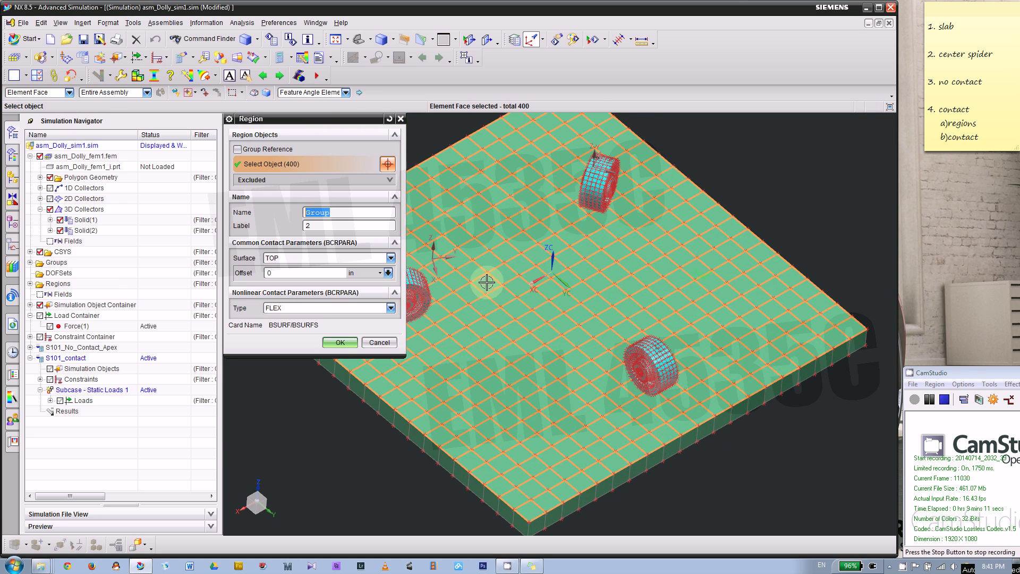
click(340, 342)
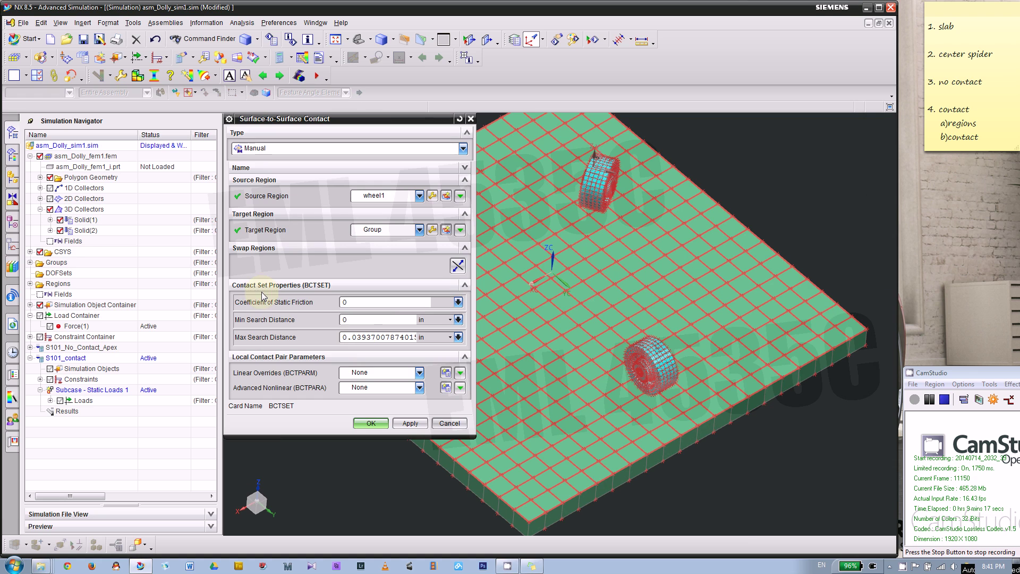
- Set the contact's minimum search distance to -0.3 in and maximum to .3 in, and create the contact
double_click(361, 320)
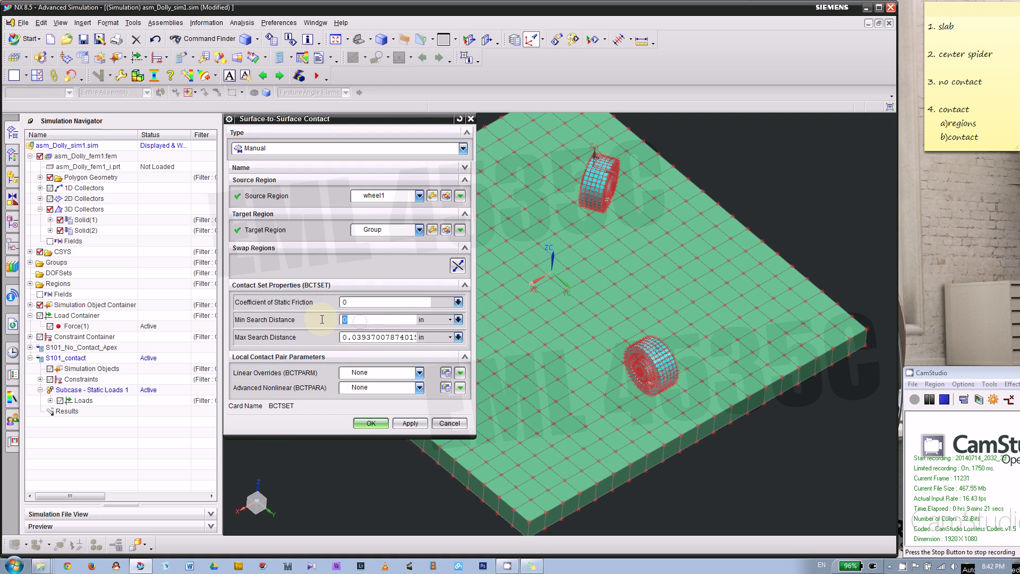
click(321, 319)
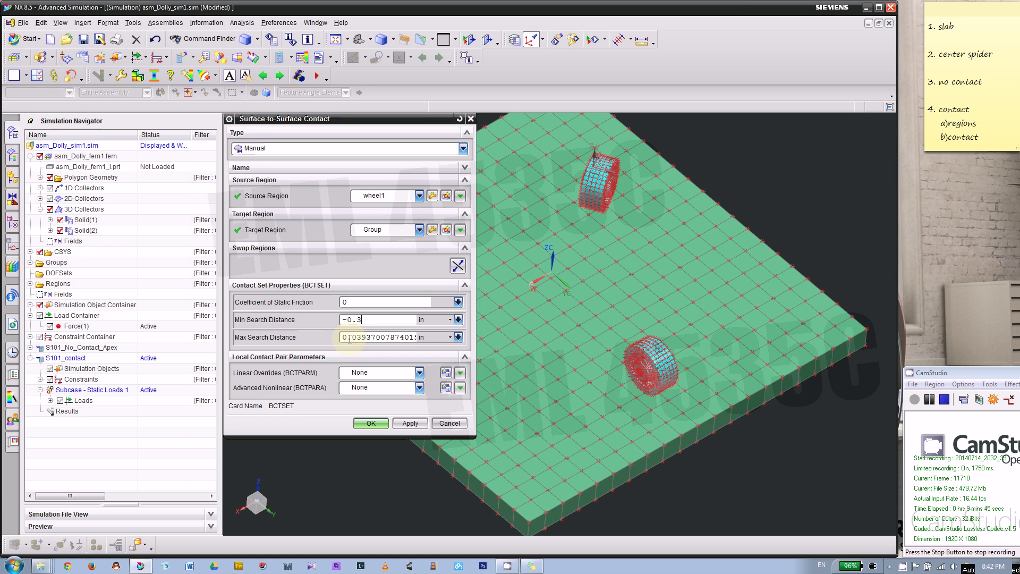
double_click(353, 337)
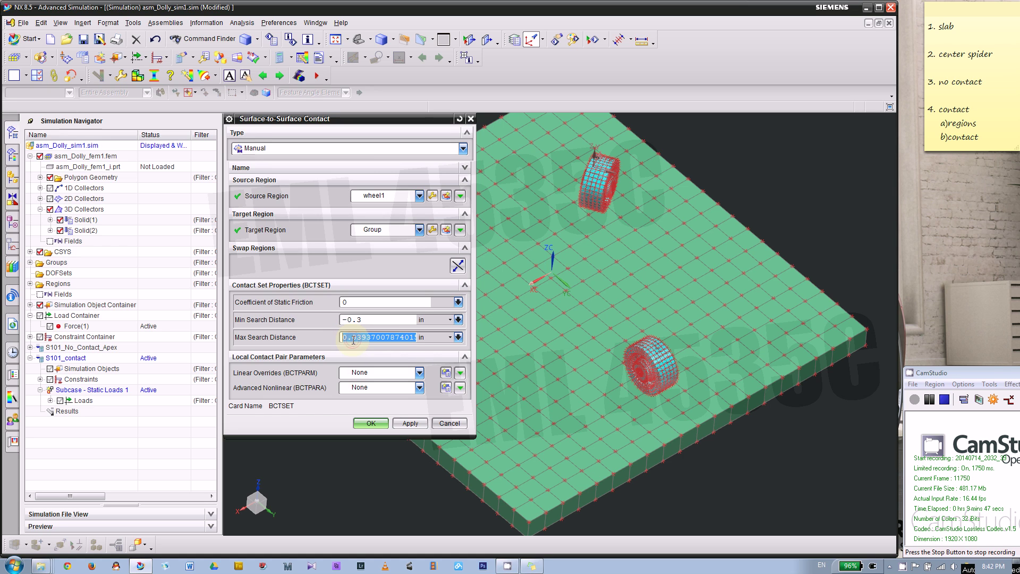
text(.3)
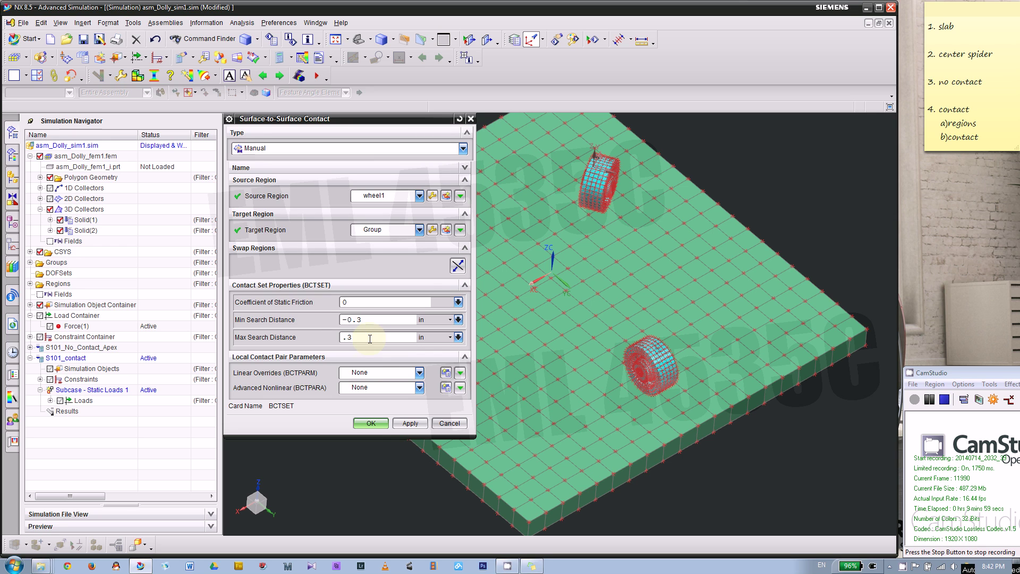
click(370, 423)
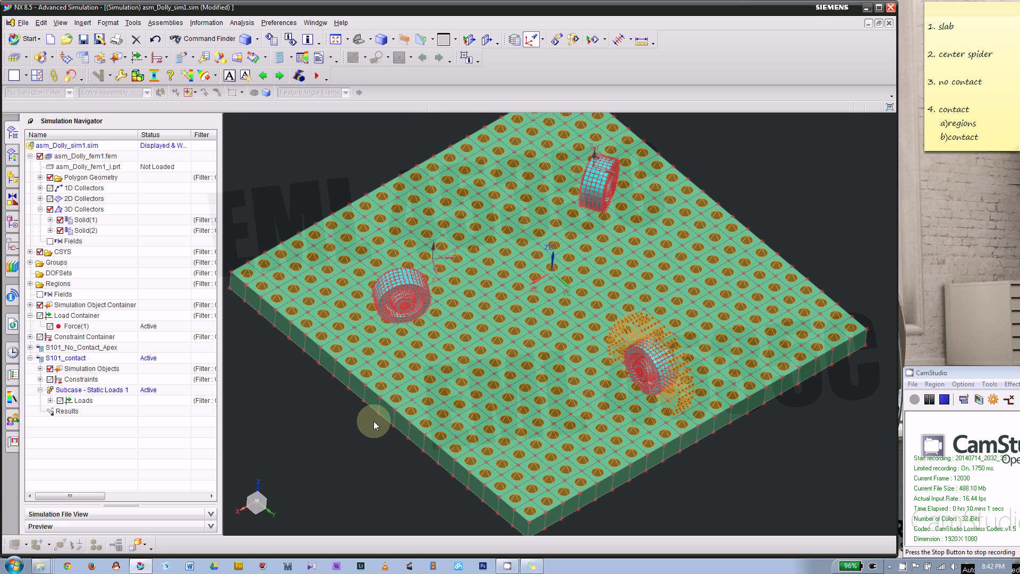
- Examine the contact symbols around the first wheel and across the slab's top from several angles
middle_drag(418, 406, 346, 387)
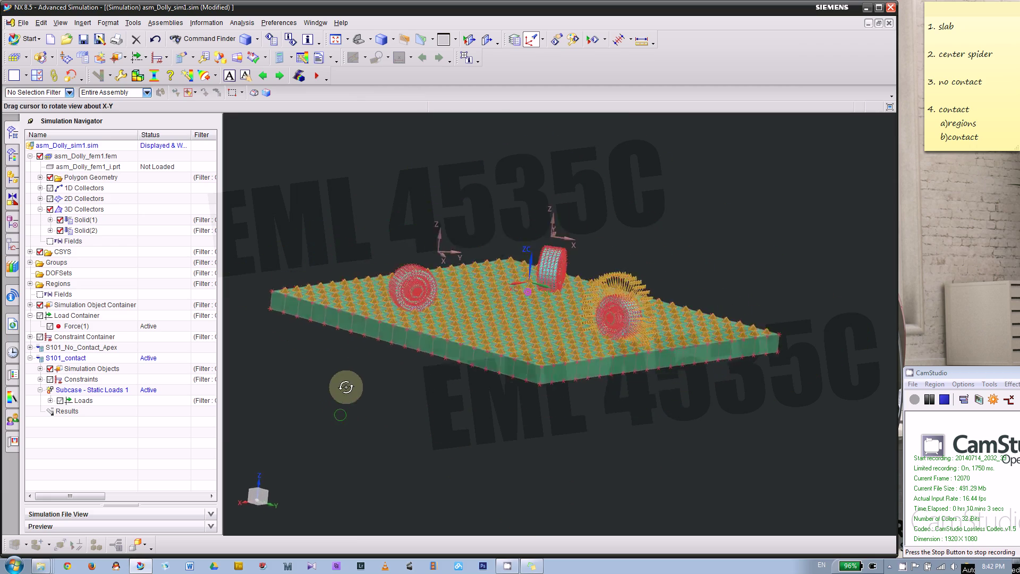
scroll(638, 329, up, 4)
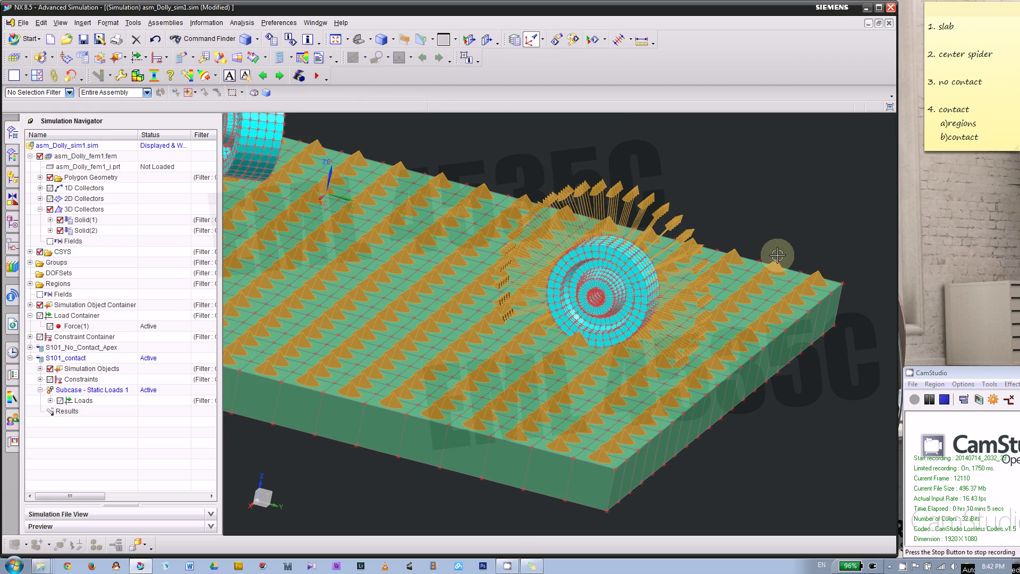
scroll(730, 181, down, 2)
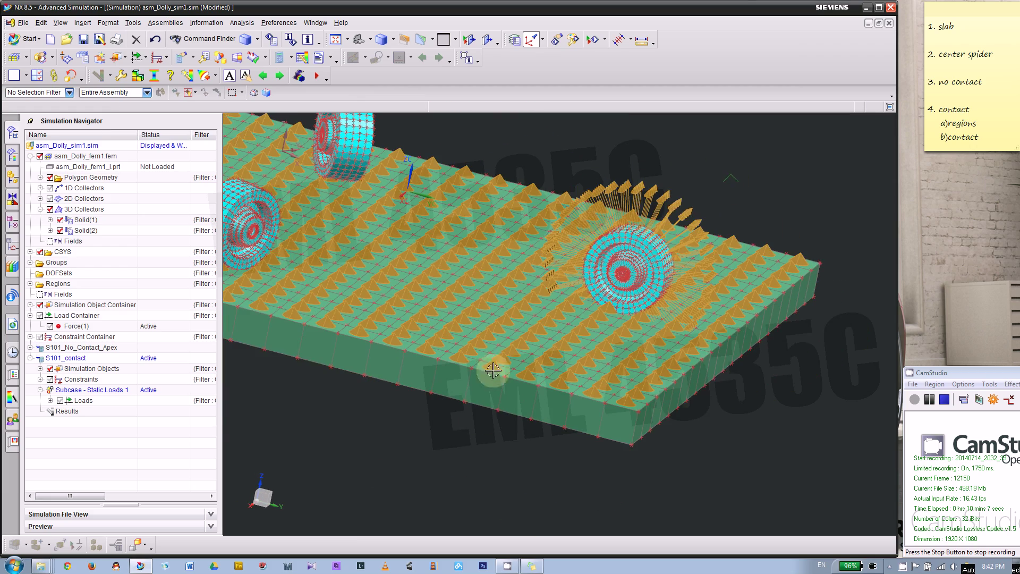
middle_drag(493, 371, 715, 208)
scroll(714, 208, up, 2)
scroll(765, 168, down, 1)
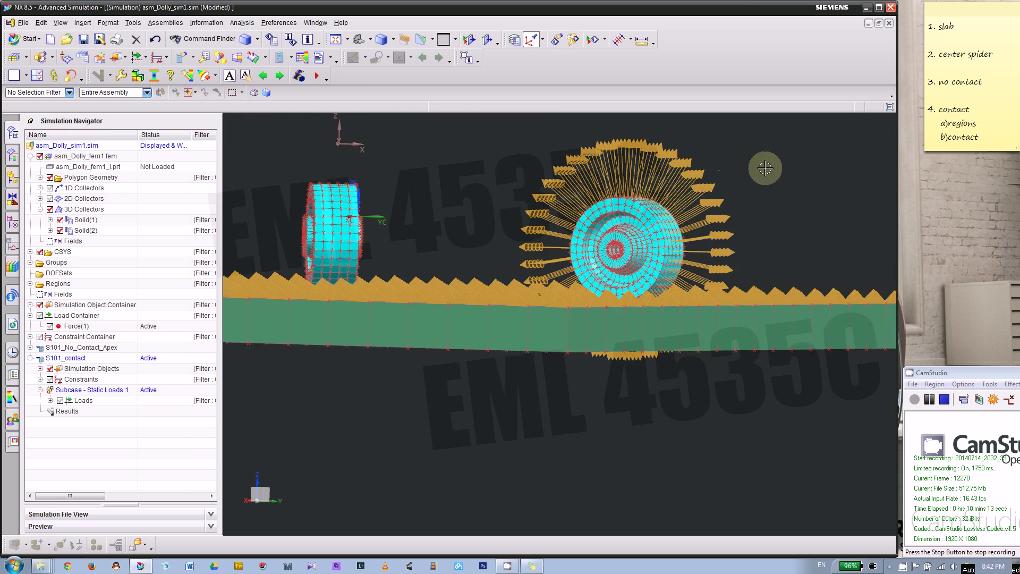
key(Home)
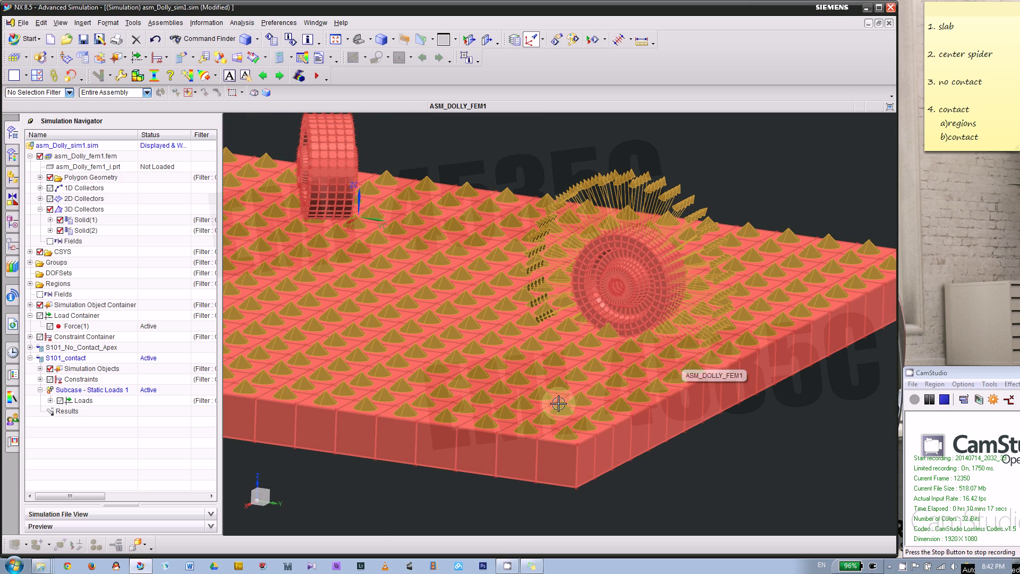
scroll(558, 404, down, 3)
middle_drag(531, 409, 737, 199)
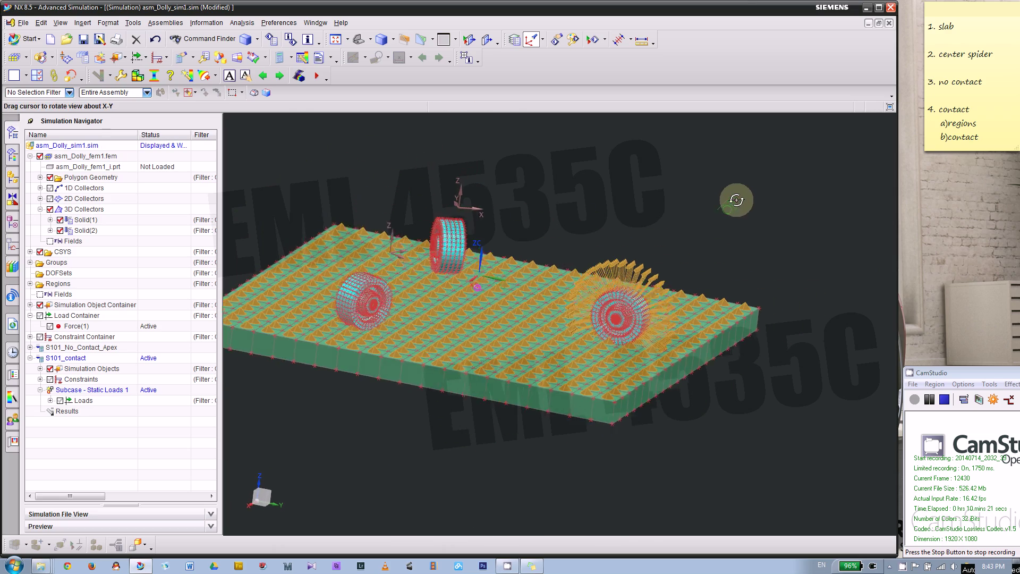
scroll(661, 262, up, 3)
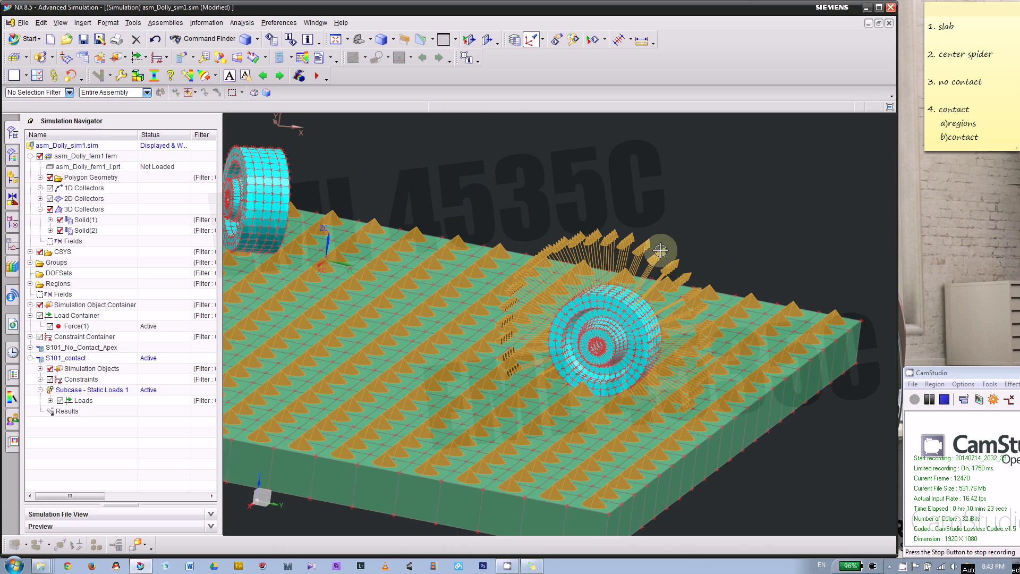
mouse_move(681, 222)
middle_down()
mouse_move(687, 209)
mouse_move(678, 219)
mouse_move(687, 221)
mouse_move(666, 229)
mouse_move(671, 216)
middle_up()
scroll(672, 216, down, 3)
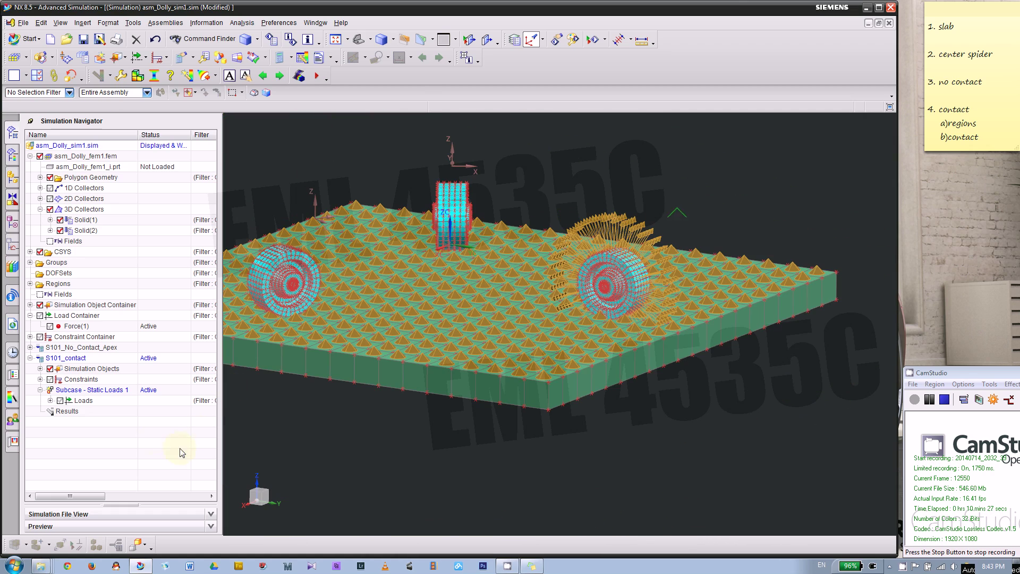
- List the simulation objects of the S101_contact solution and view the two wheels that still lack contact
click(40, 368)
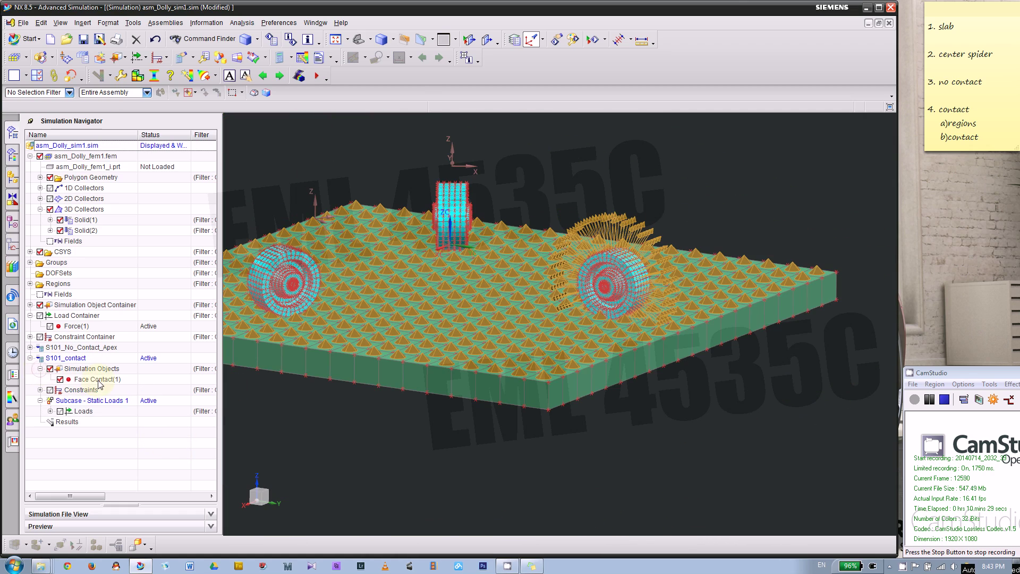
middle_drag(444, 425, 200, 346)
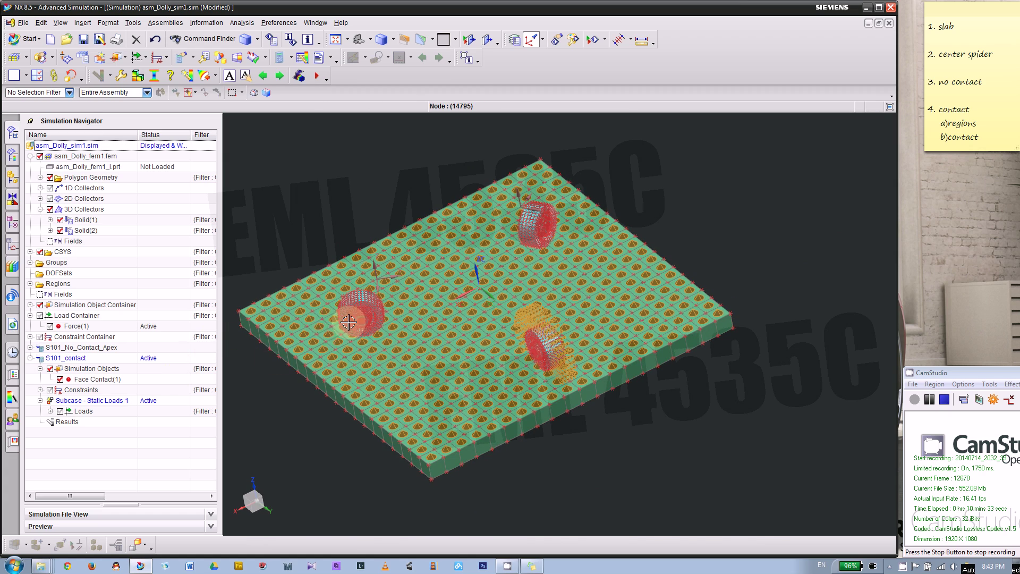
middle_drag(349, 322, 409, 205)
scroll(531, 204, up, 3)
middle_drag(512, 206, 492, 173)
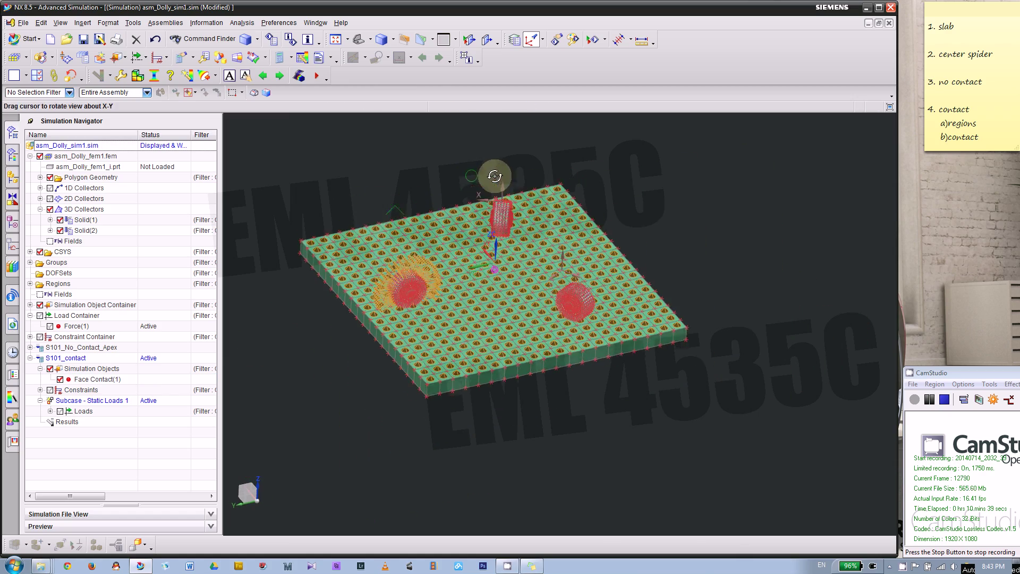
scroll(552, 273, up, 3)
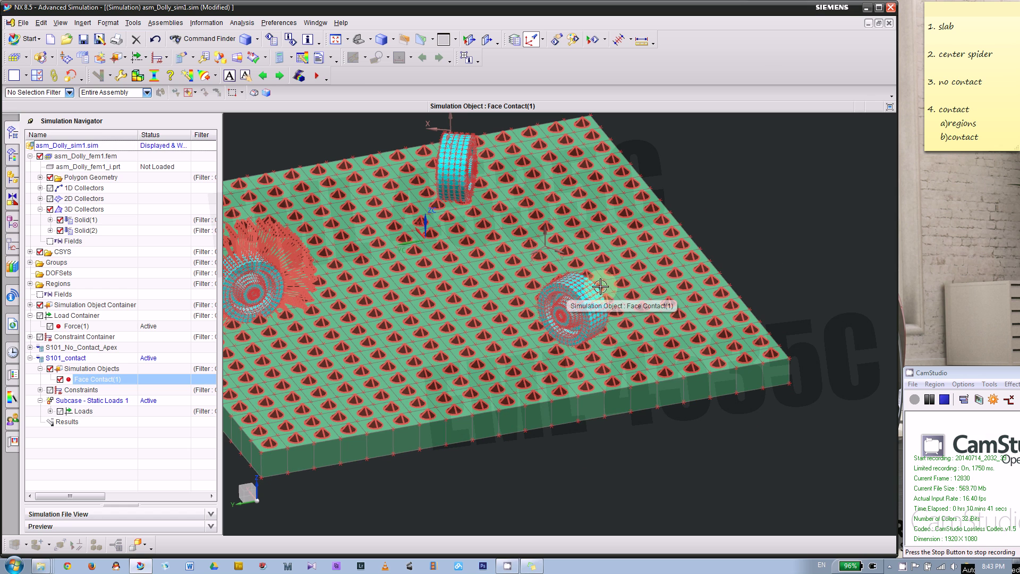
- List the simulation's existing contact regions and check the wheel and slab faces they cover in the model
click(125, 59)
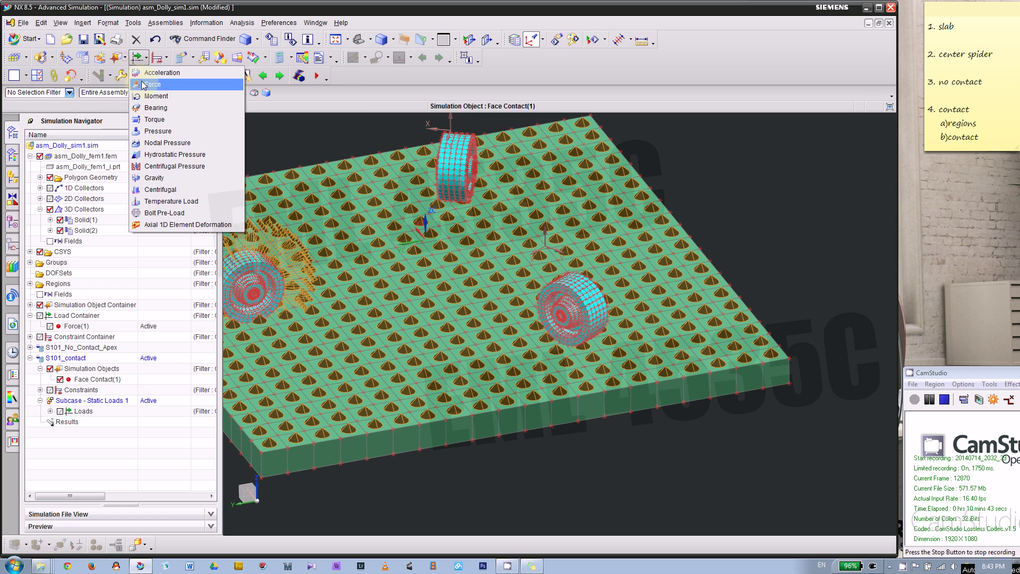
click(739, 162)
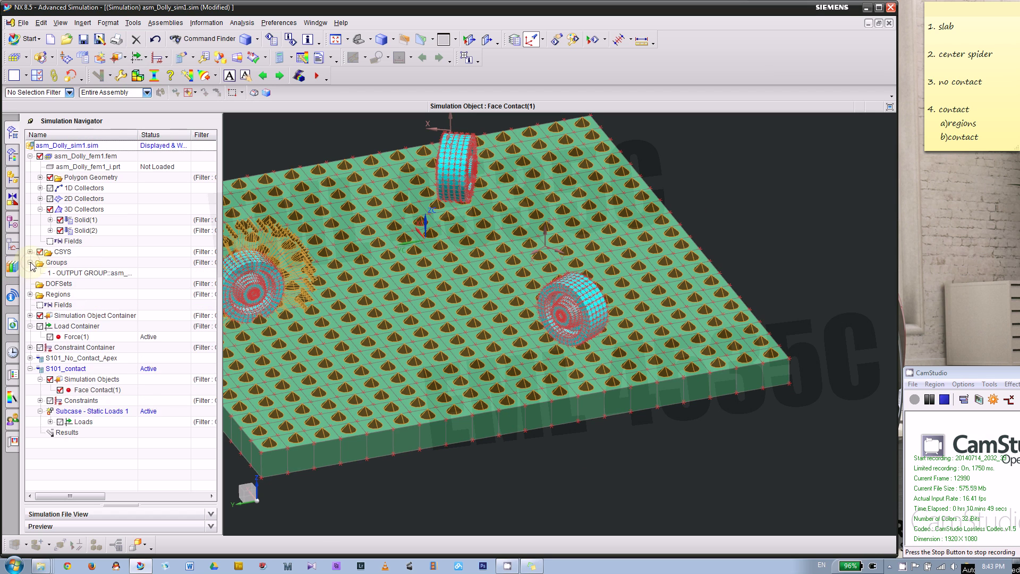
click(30, 285)
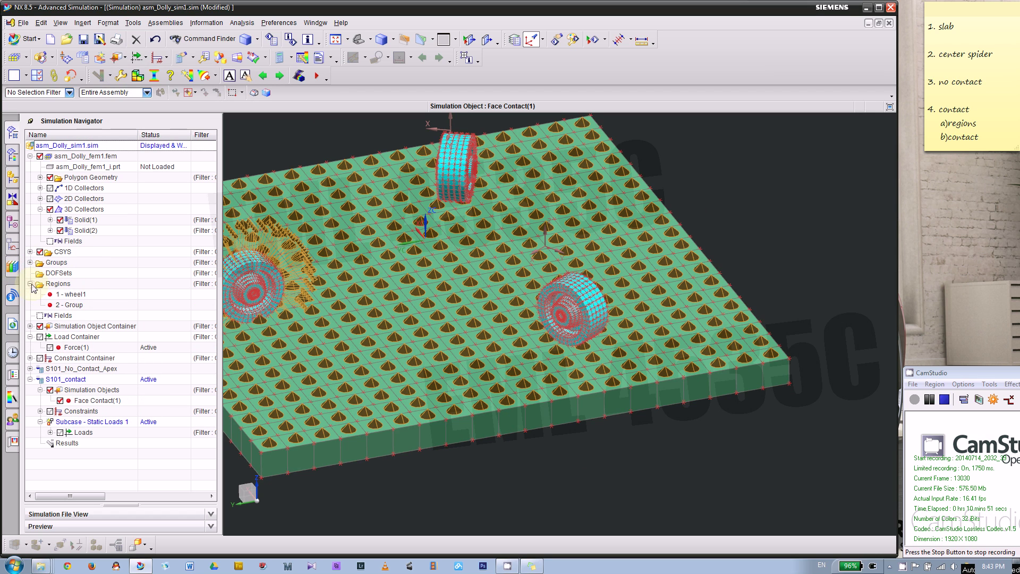
click(70, 286)
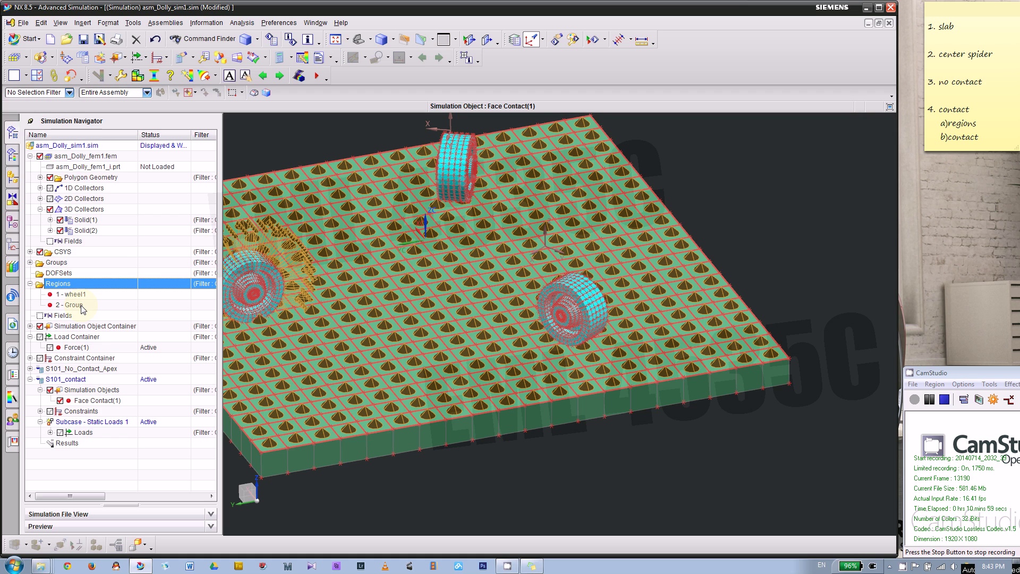
middle_drag(478, 404, 540, 362)
scroll(591, 268, up, 2)
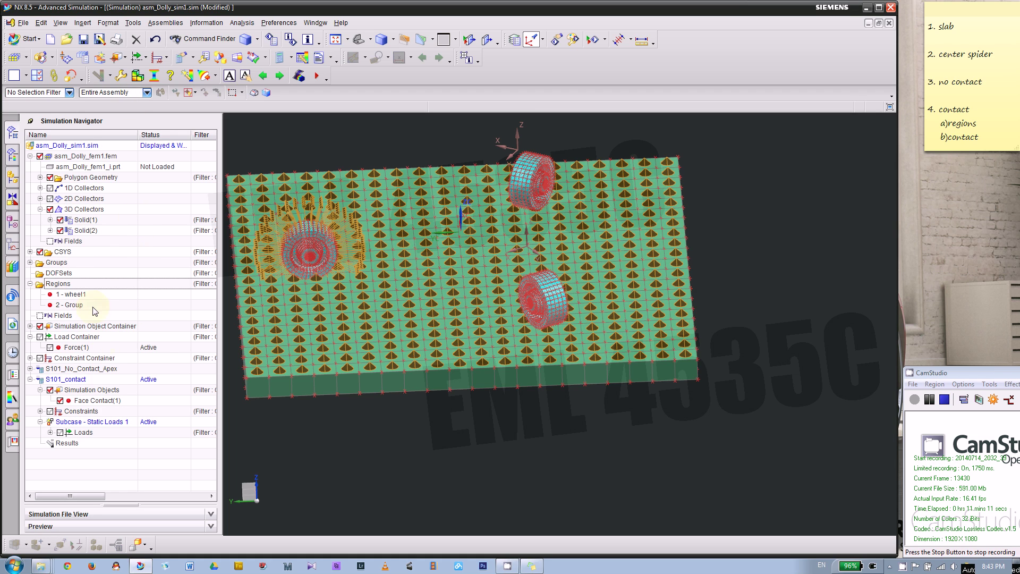
- Create a surface region named wheel2 from the outer tread faces of the wheel near the slab's far edge
click(55, 284)
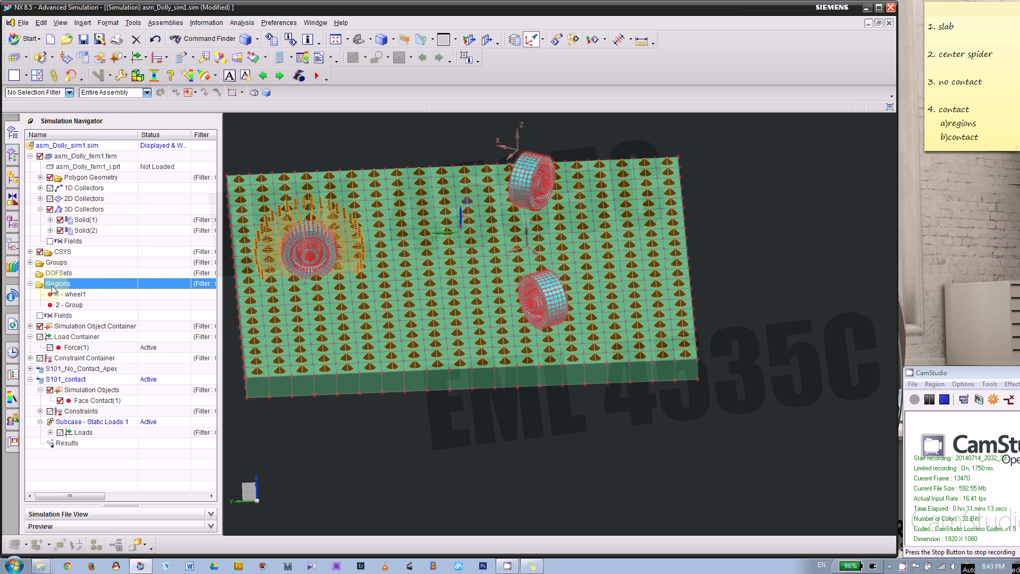
right_click(52, 287)
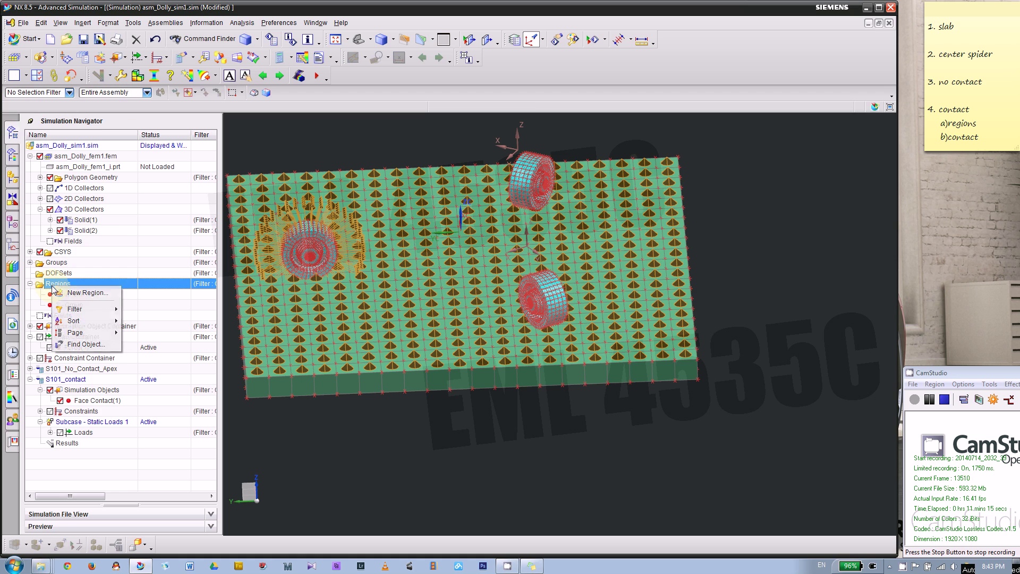
click(85, 293)
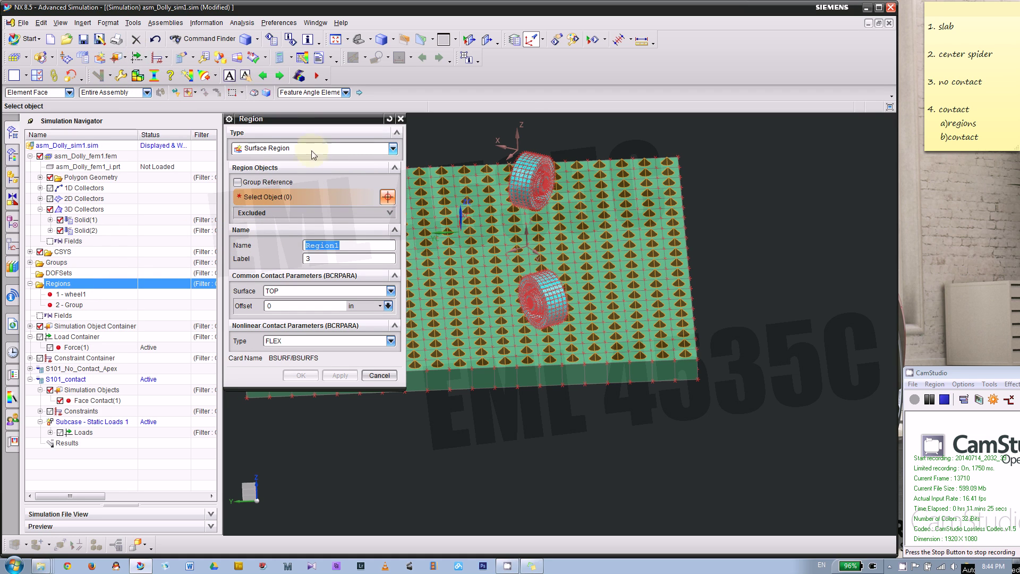
text(wheel2)
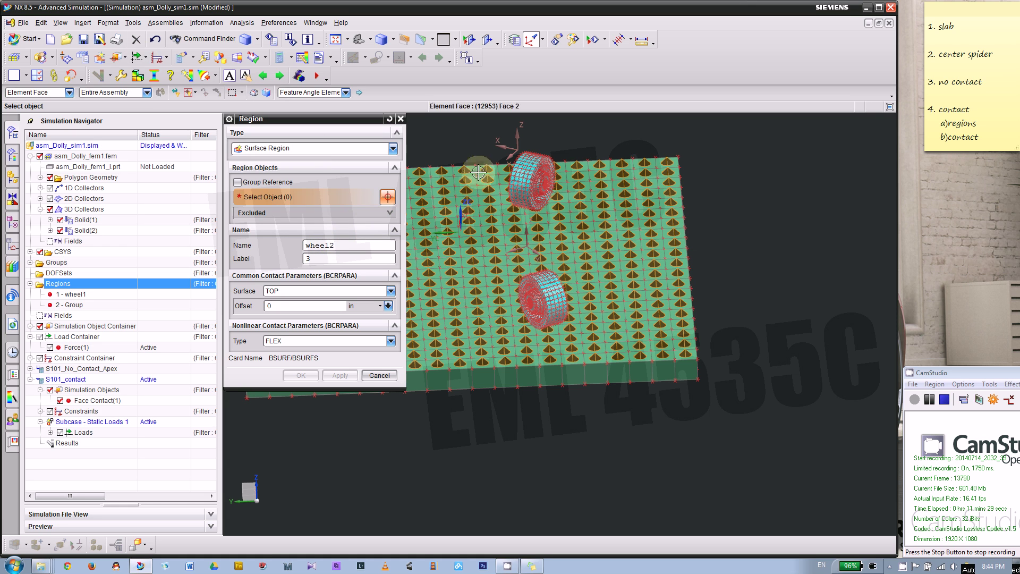
scroll(515, 142, up, 4)
scroll(620, 131, down, 4)
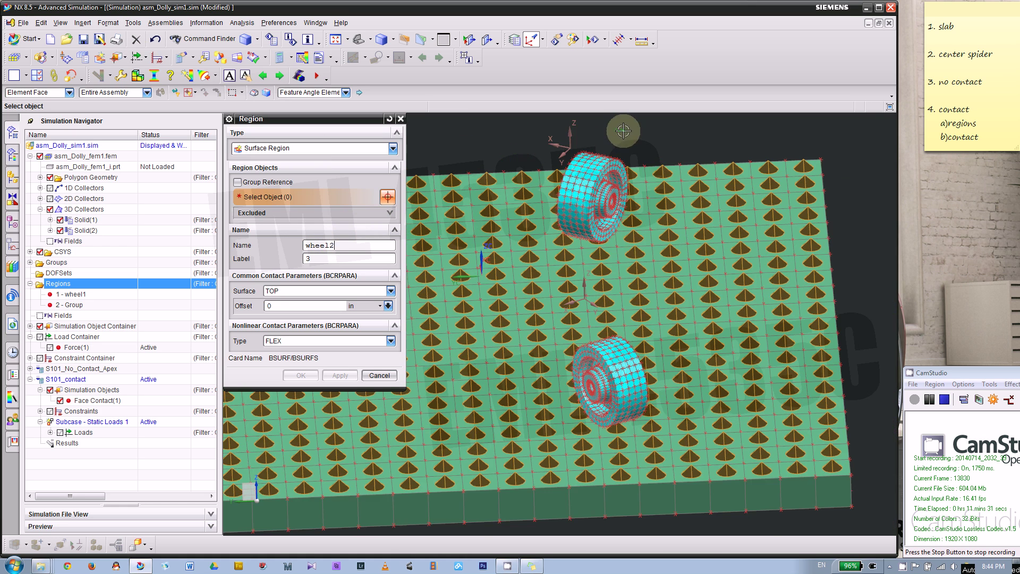
scroll(573, 148, up, 4)
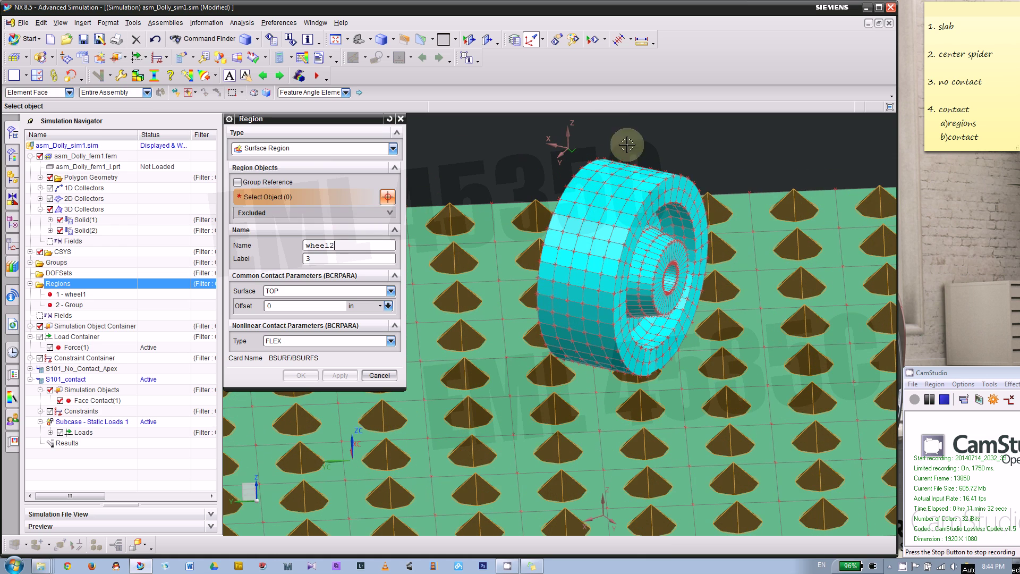
click(599, 209)
scroll(599, 209, down, 3)
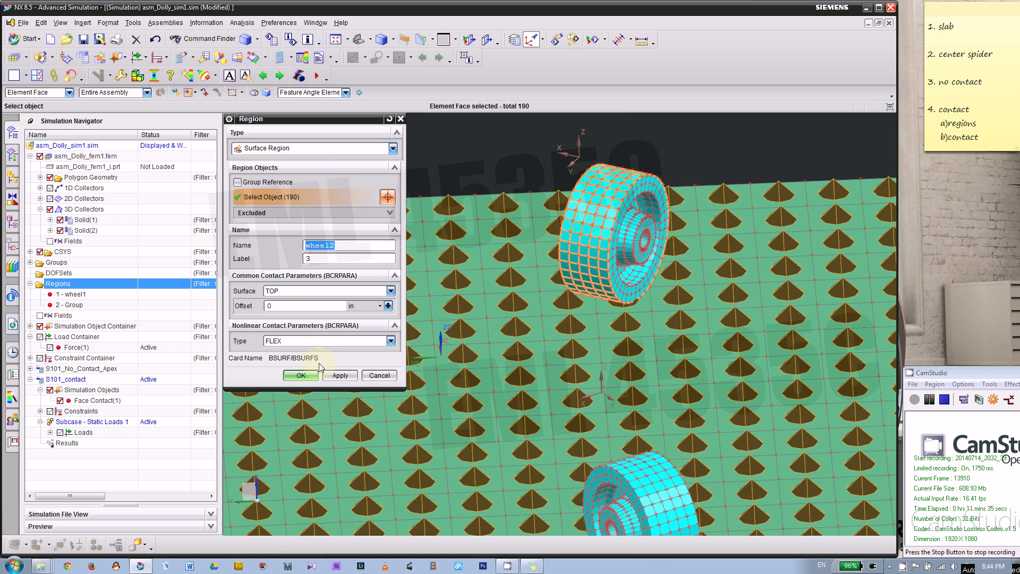
click(340, 376)
- Create a surface region named wheel3 from the outer tread faces of the remaining wheel
scroll(499, 157, down, 4)
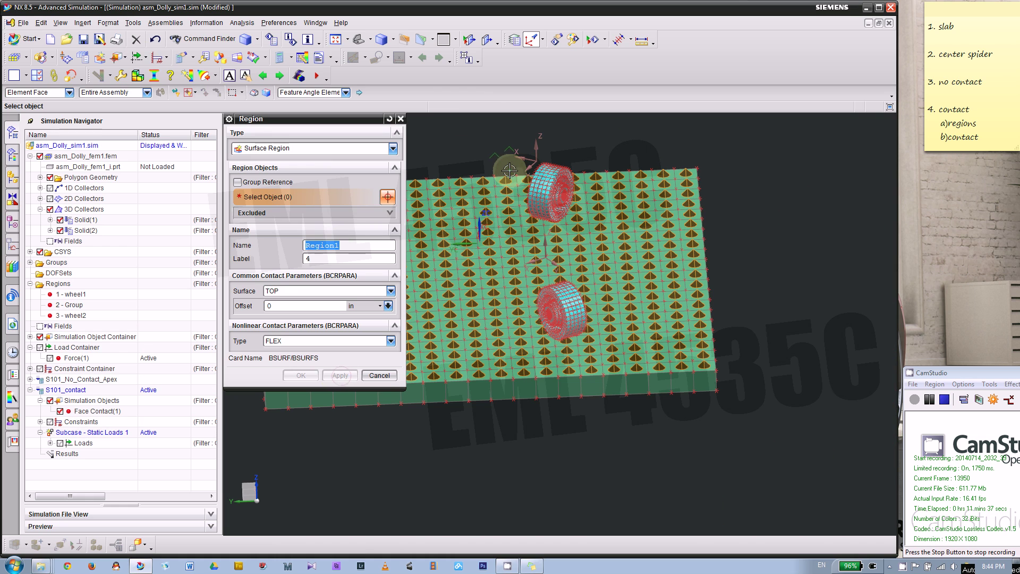
text(wheel3)
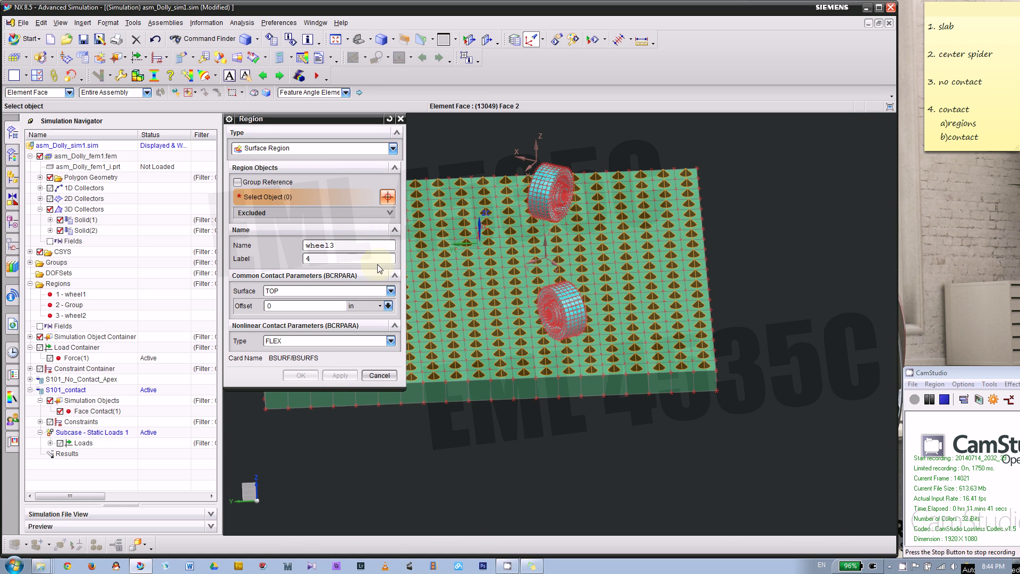
scroll(565, 222, up, 5)
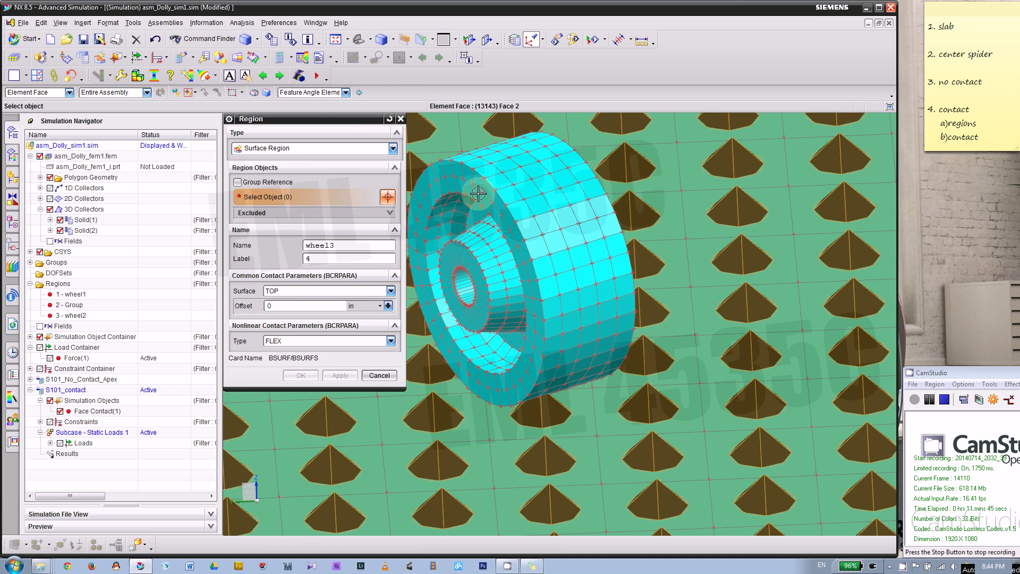
click(577, 189)
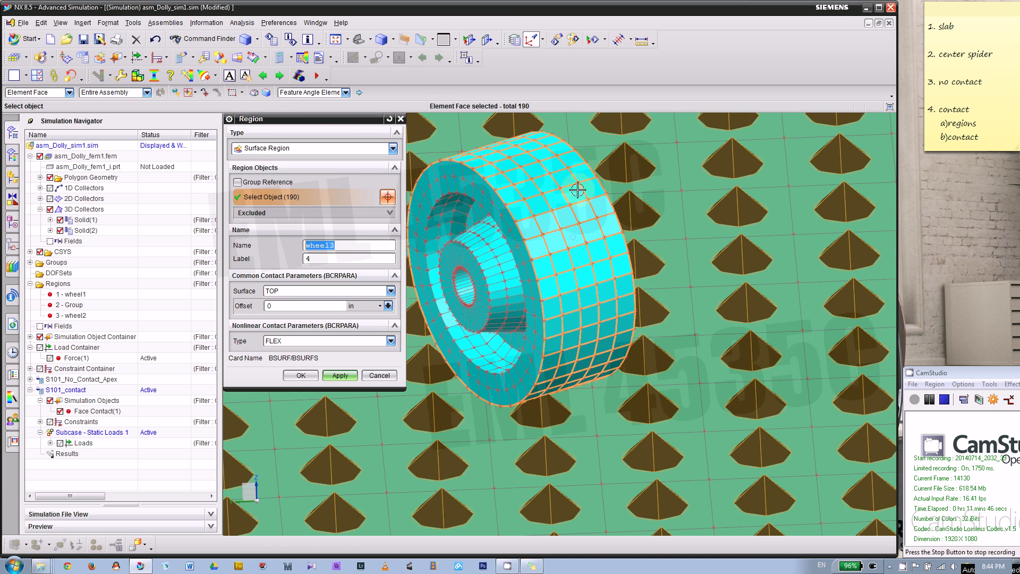
click(300, 375)
scroll(579, 260, down, 3)
scroll(579, 260, down, 2)
key(Escape)
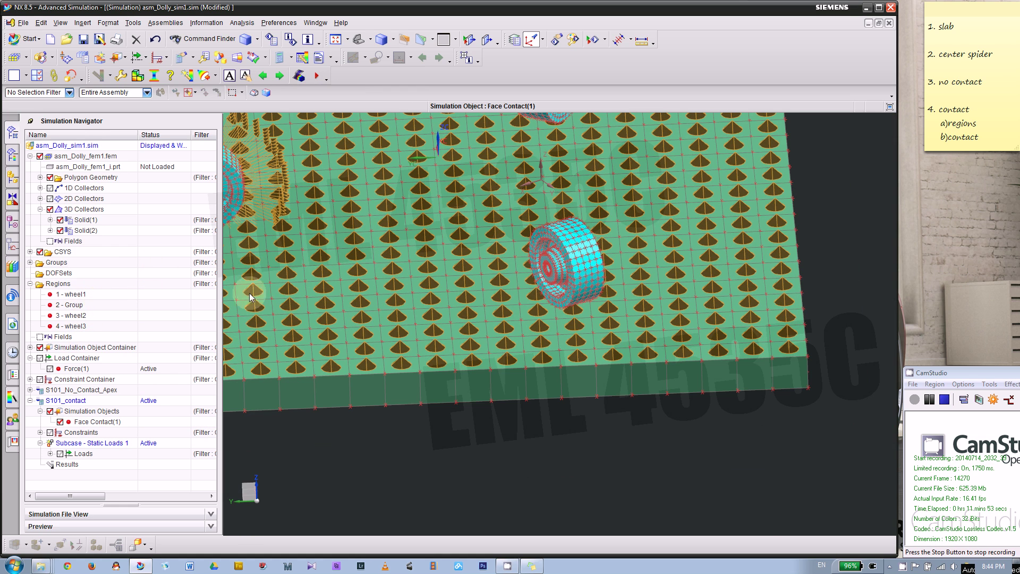
- Start a manual surface-to-surface contact with wheel2 as the source region and Group as the target region
scroll(250, 293, down, 3)
middle_drag(249, 293, 387, 444)
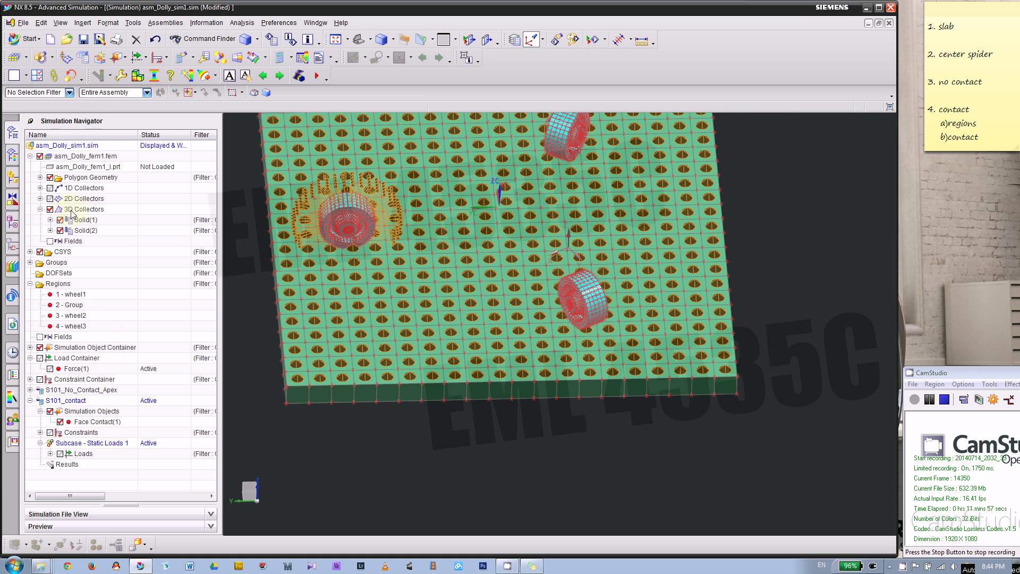
click(125, 61)
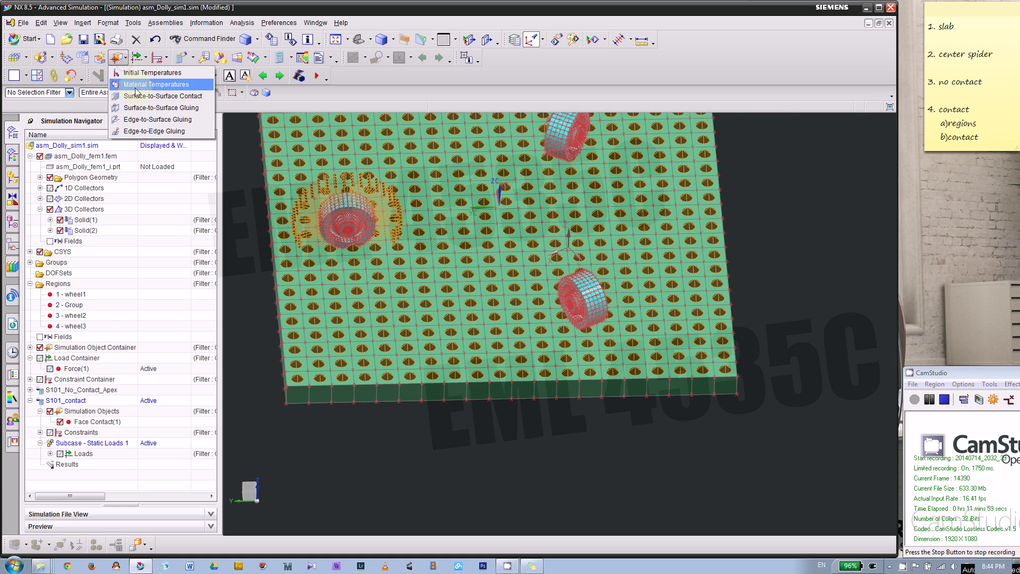
click(160, 96)
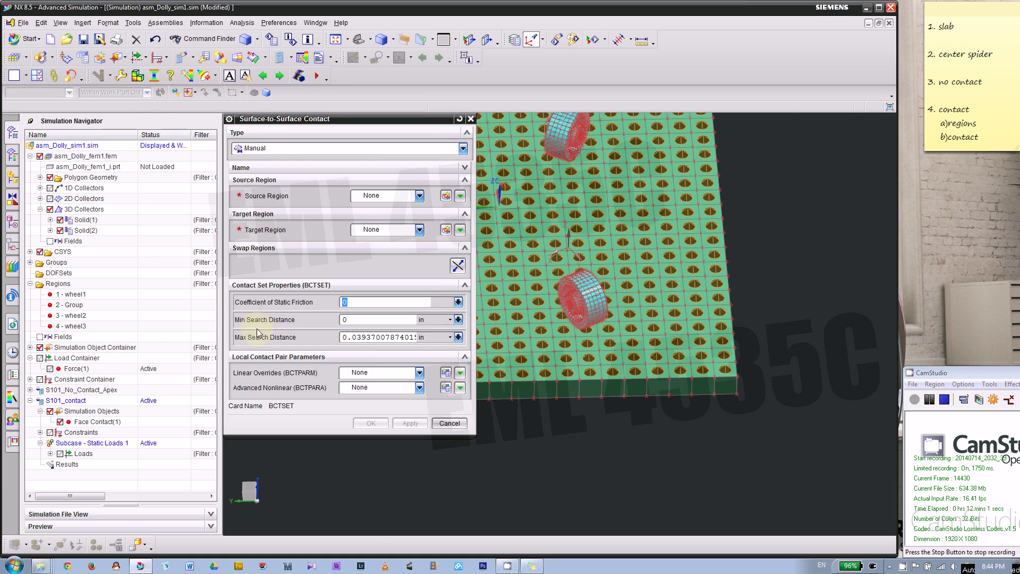
scroll(637, 444, down, 2)
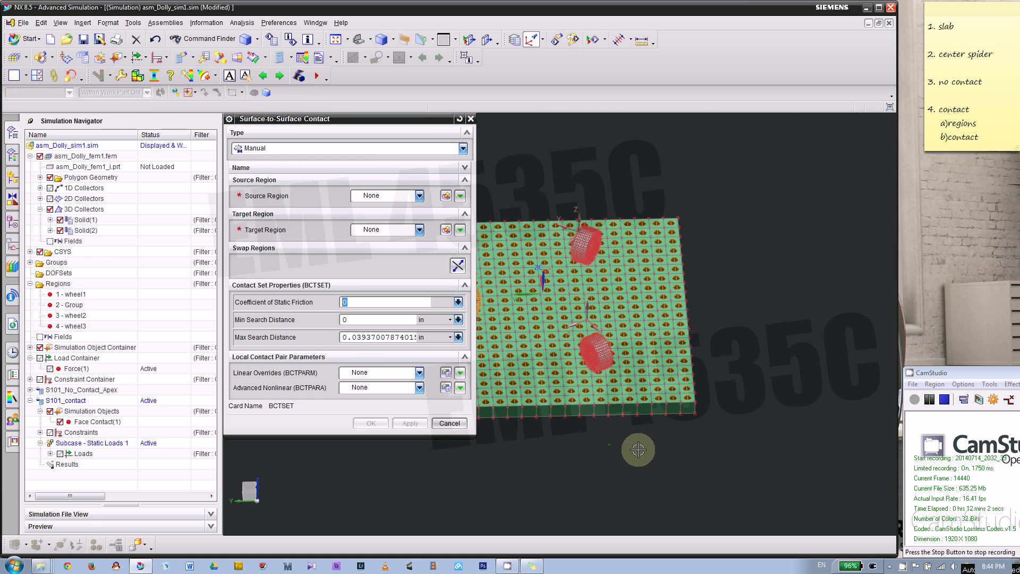
click(384, 197)
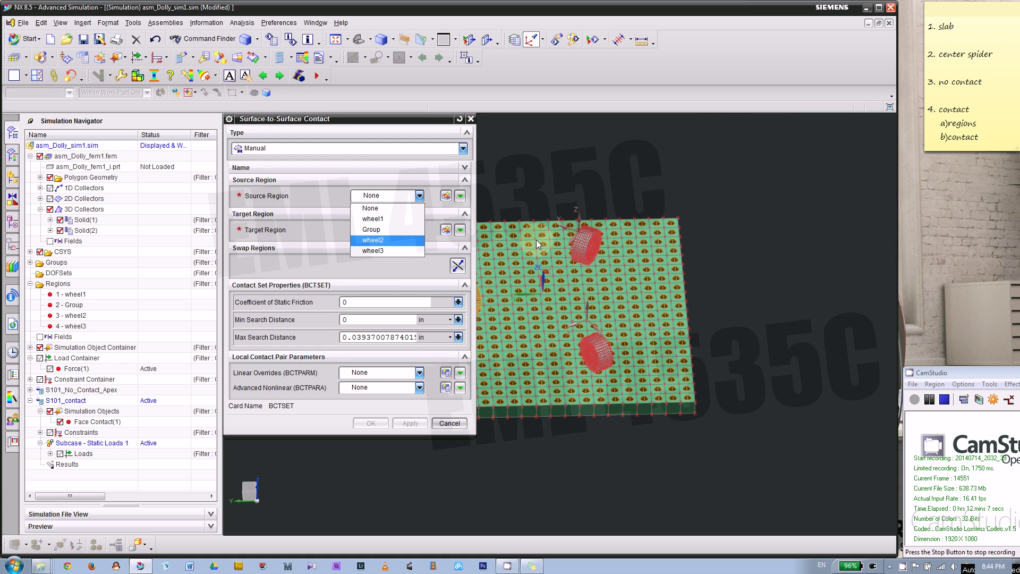
click(376, 240)
click(384, 230)
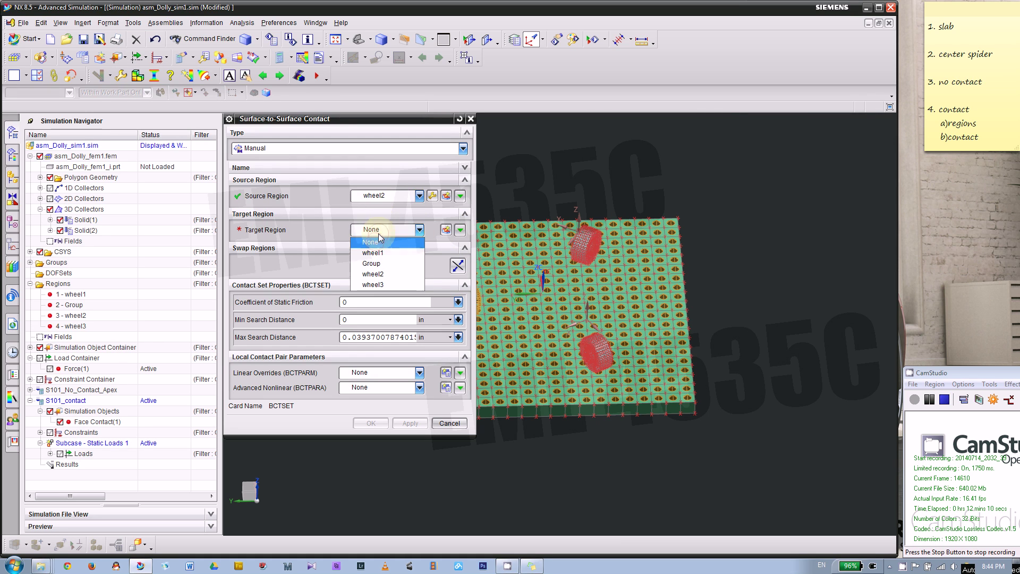
click(376, 264)
- Set the wheel2 contact's minimum search distance to -0.3 in and maximum to 0.3 in, and create it
click(340, 319)
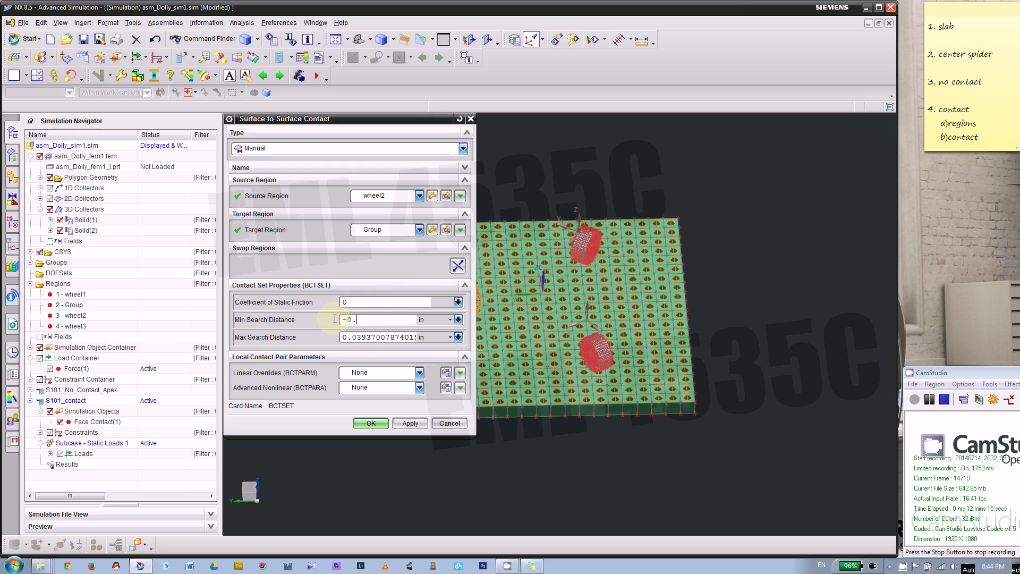
click(354, 338)
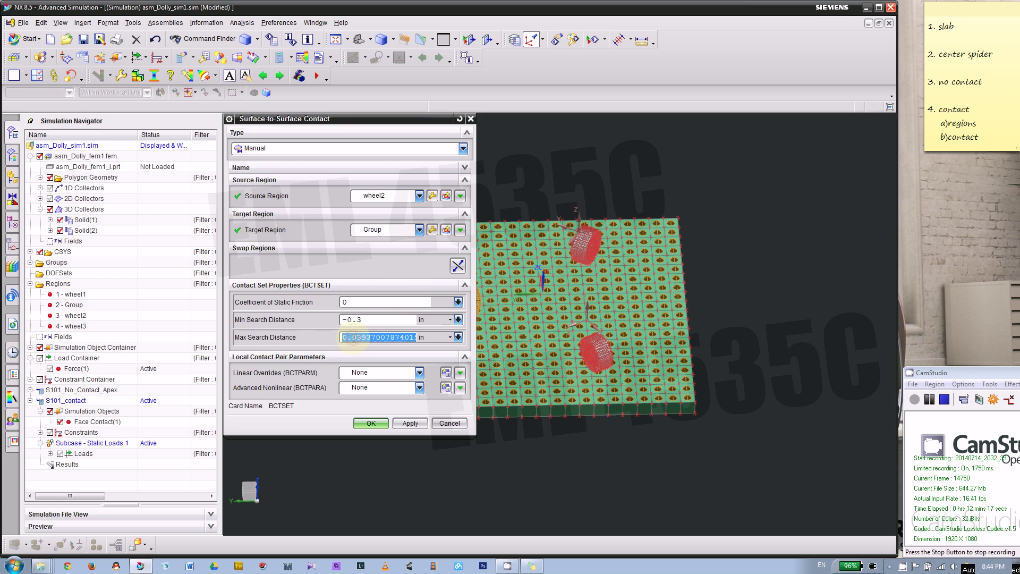
text(0.3)
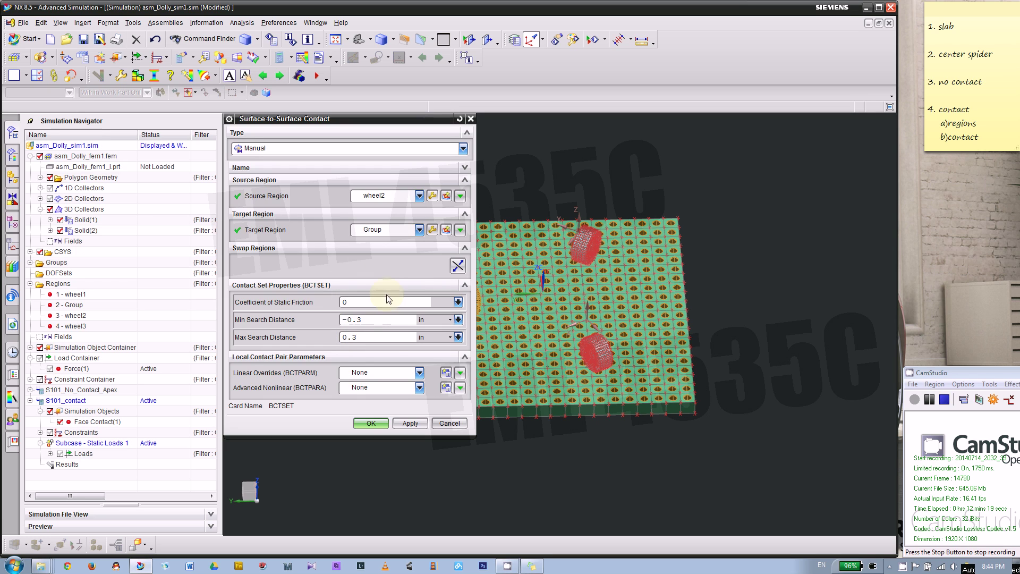
click(417, 428)
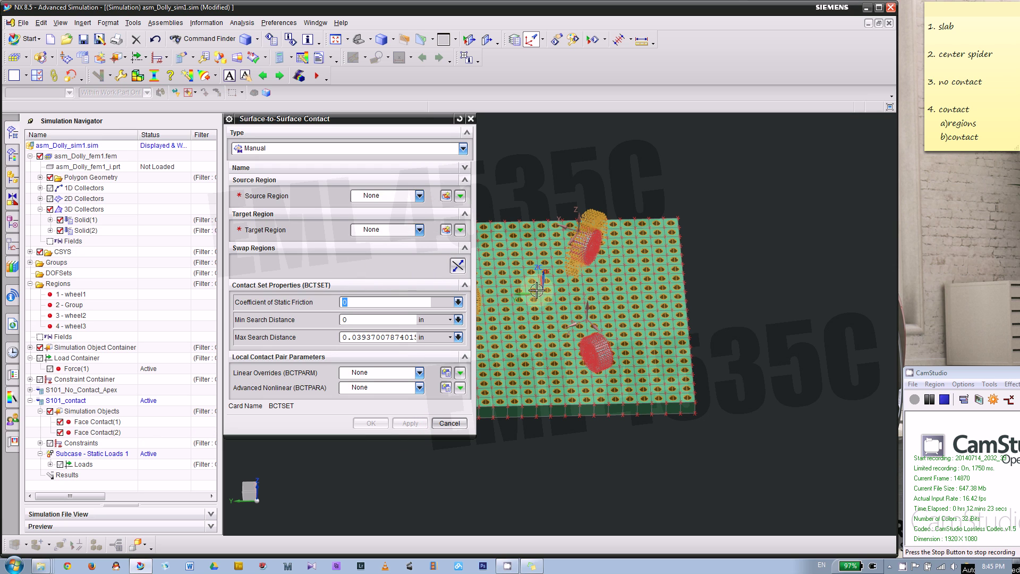
- Define another manual contact with wheel3 as the source region and Group as the target region
click(383, 195)
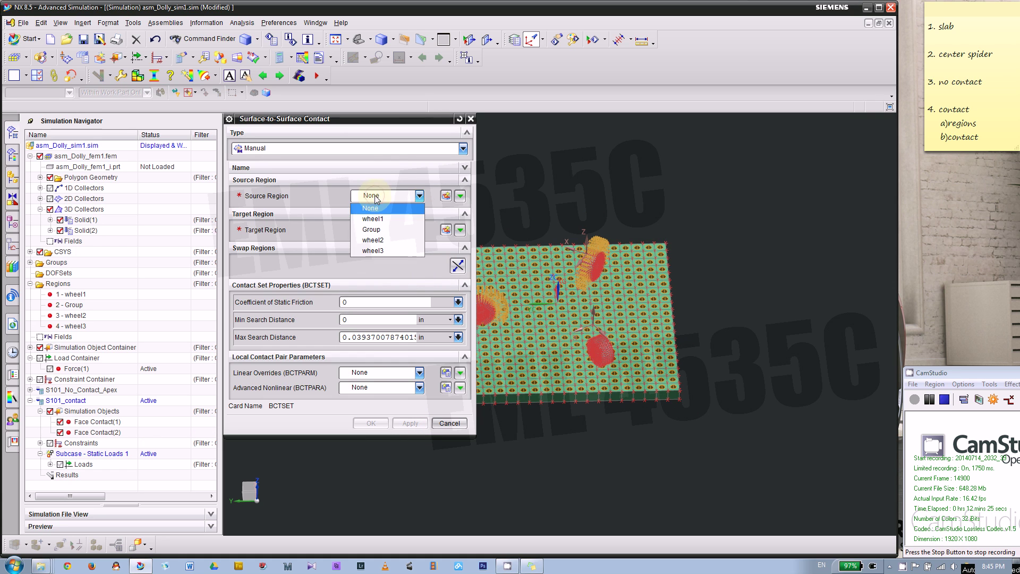
click(372, 252)
click(368, 230)
click(374, 263)
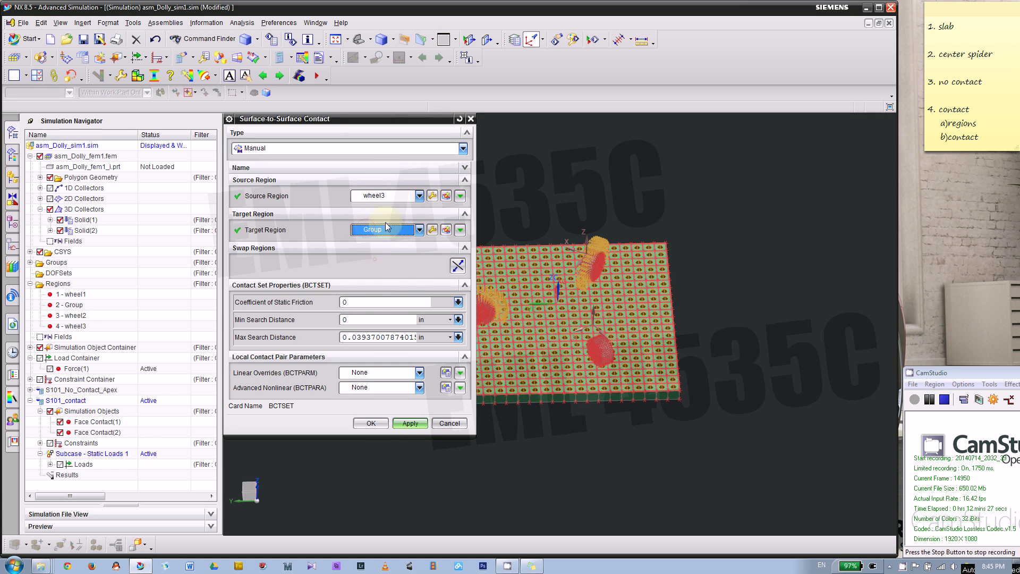
- Set the wheel3 contact's search distances to -0.3 in minimum and 0.3 in maximum, create it, and end the command
click(354, 321)
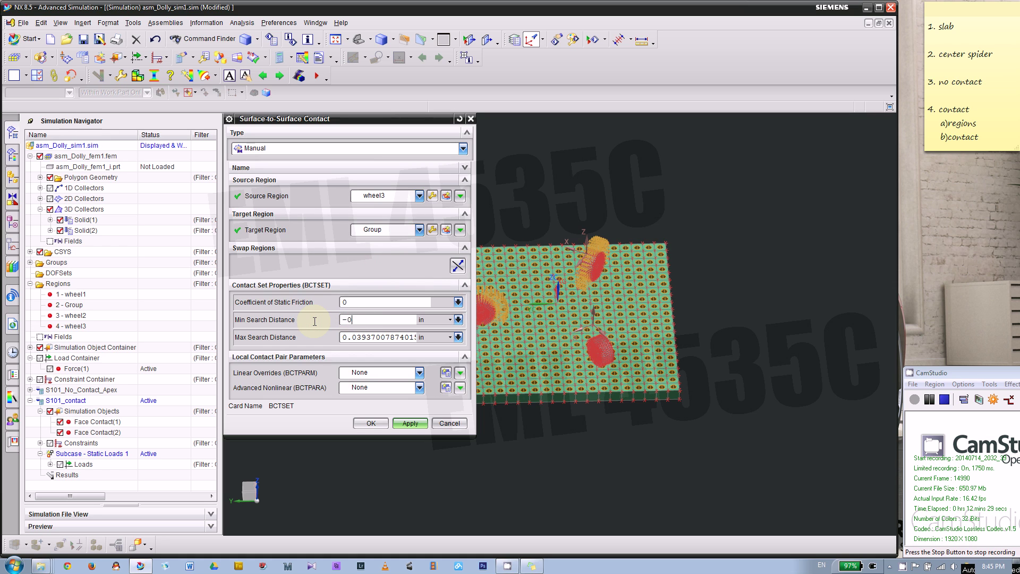
click(344, 335)
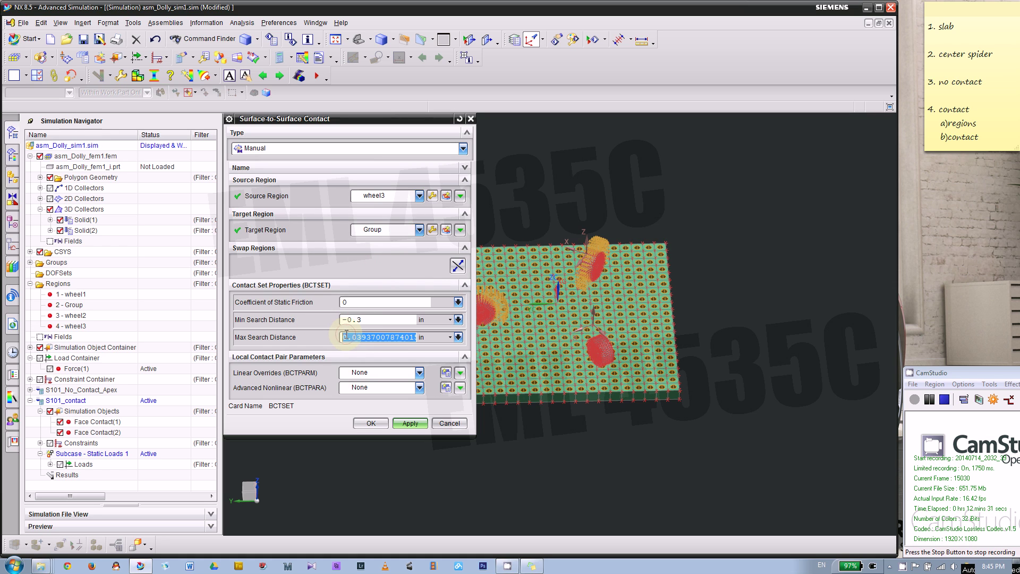
text(0.3)
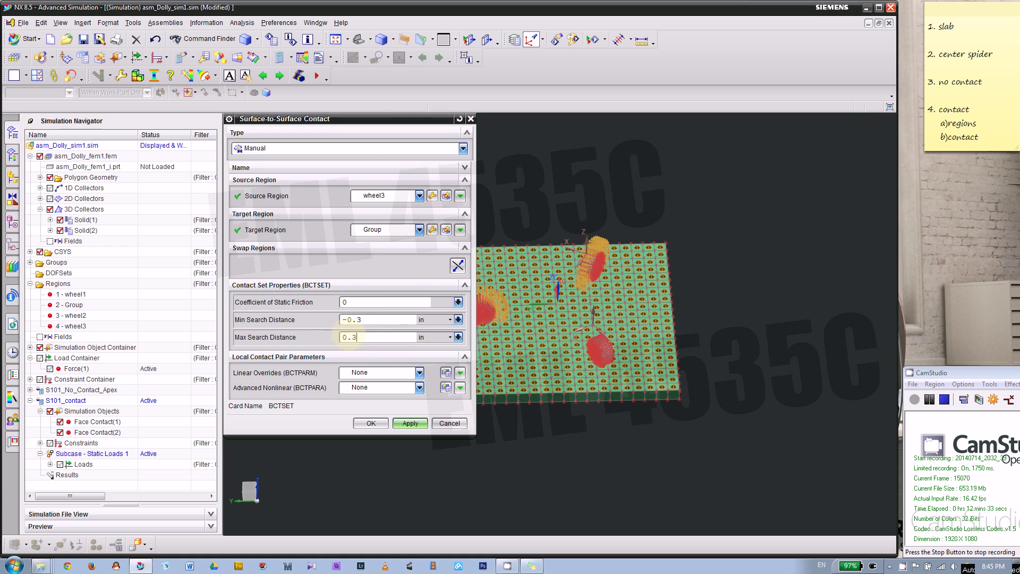
click(401, 423)
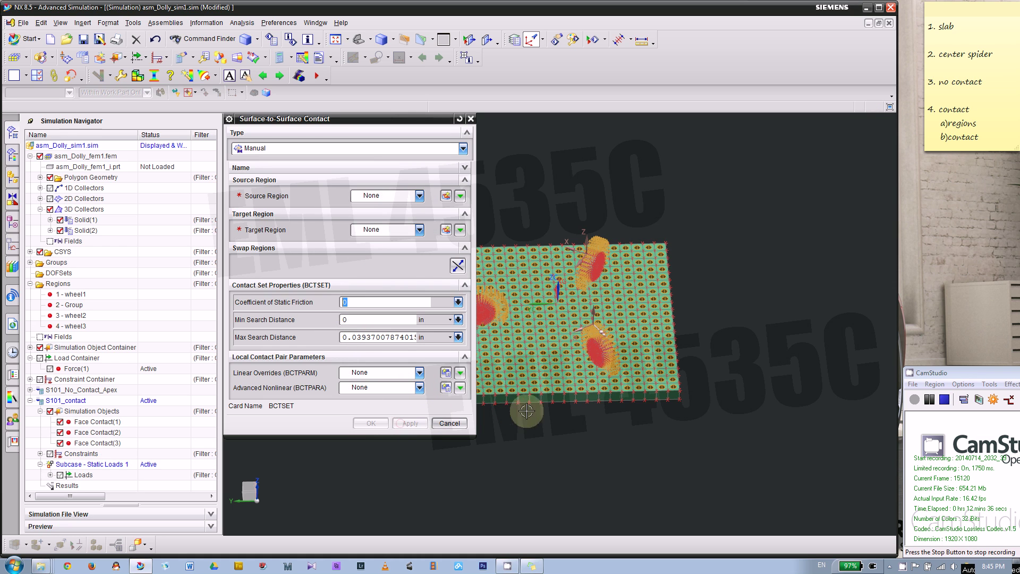
click(449, 423)
- Review the face contacts in the simulation object container while collapsing the FEM, regions and load container branches
scroll(593, 360, up, 3)
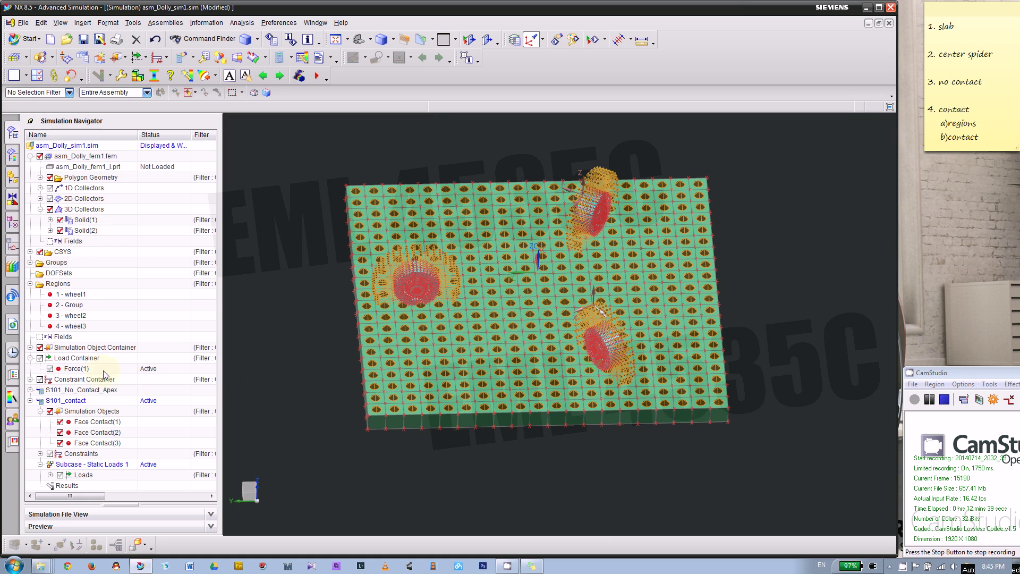
click(30, 156)
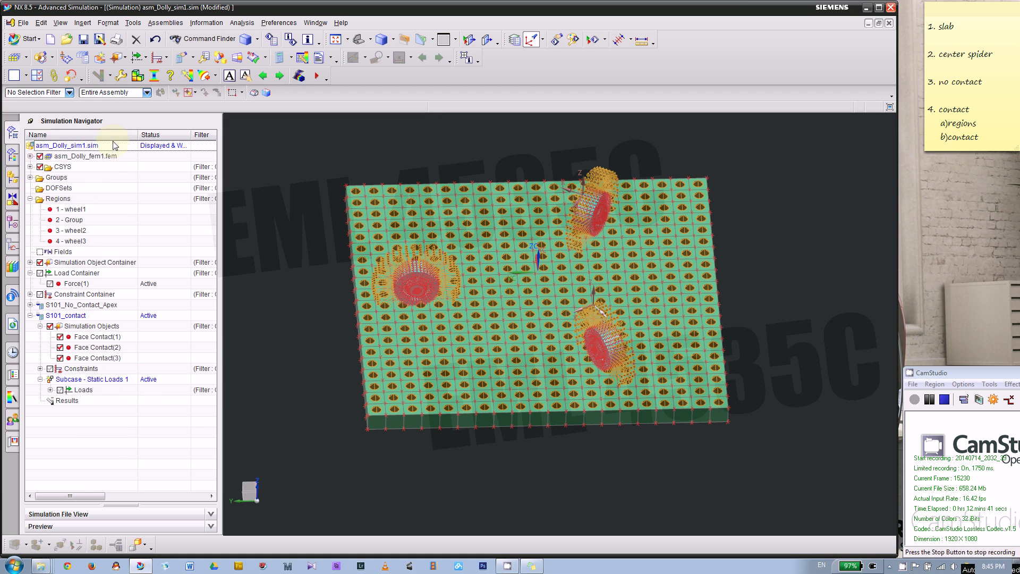
click(31, 200)
click(30, 220)
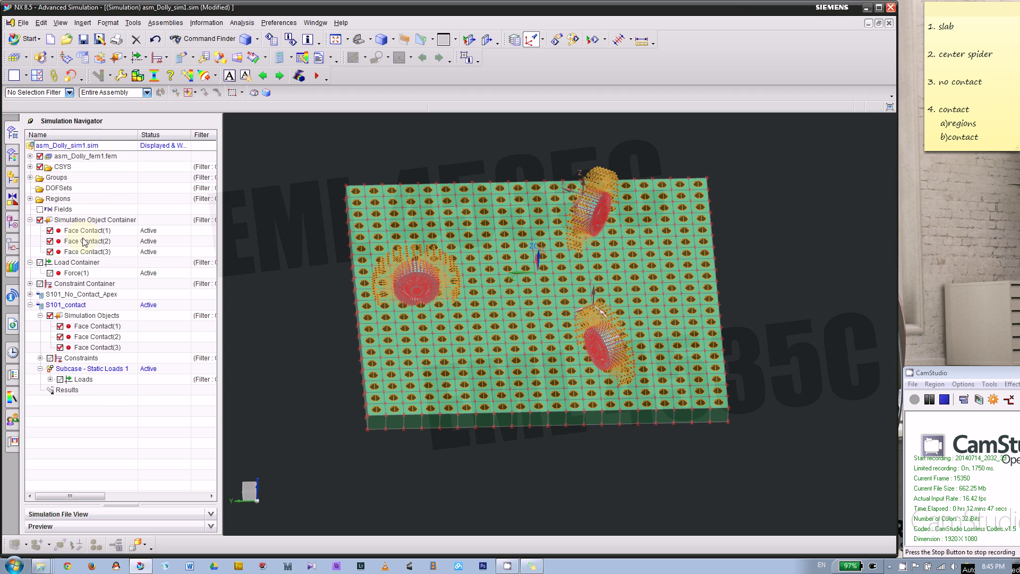
click(31, 220)
click(30, 231)
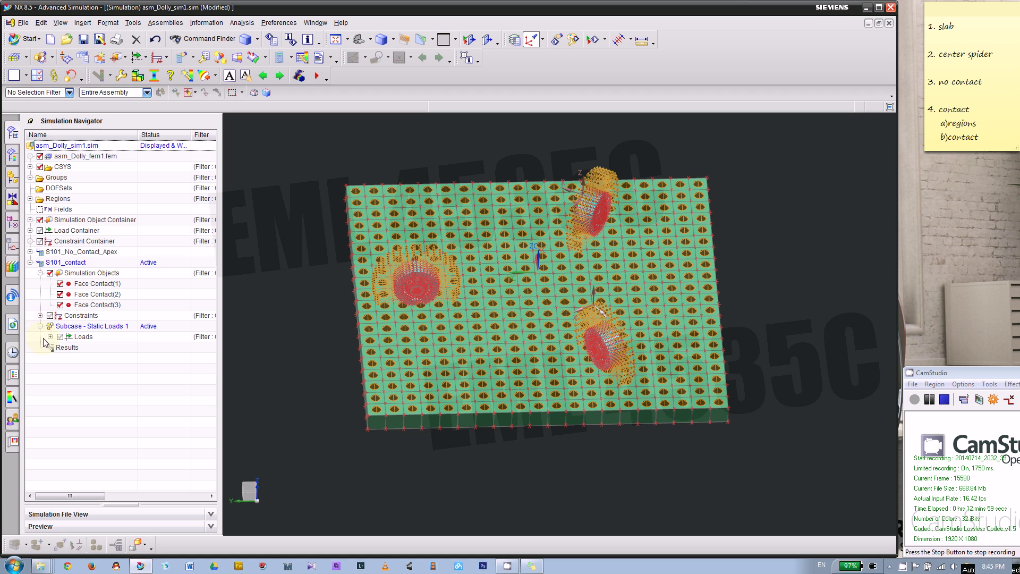
- Check the S101_contact solution's fixed constraint in the model and the force load under its static loads subcase
click(41, 316)
click(63, 327)
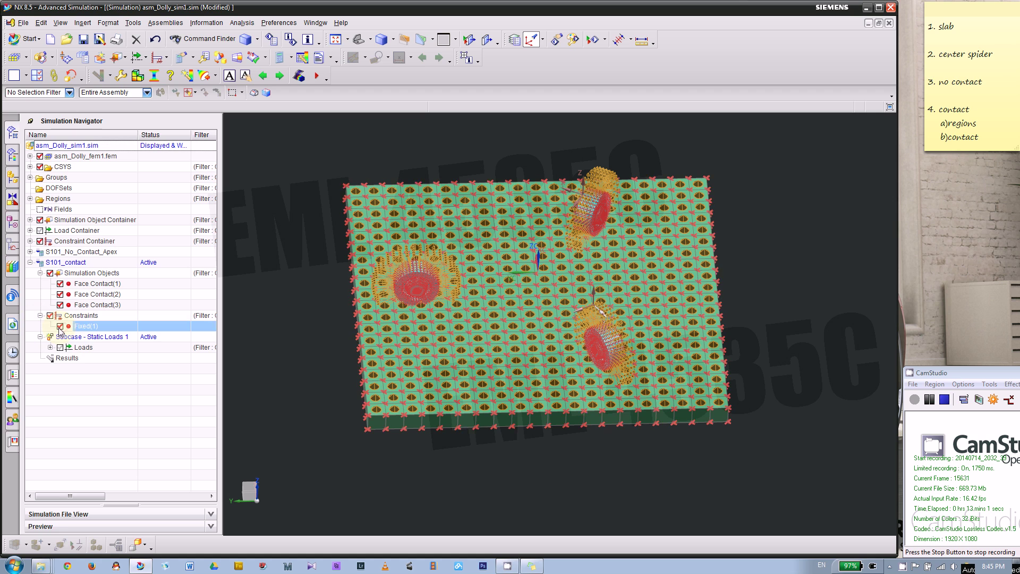
click(60, 326)
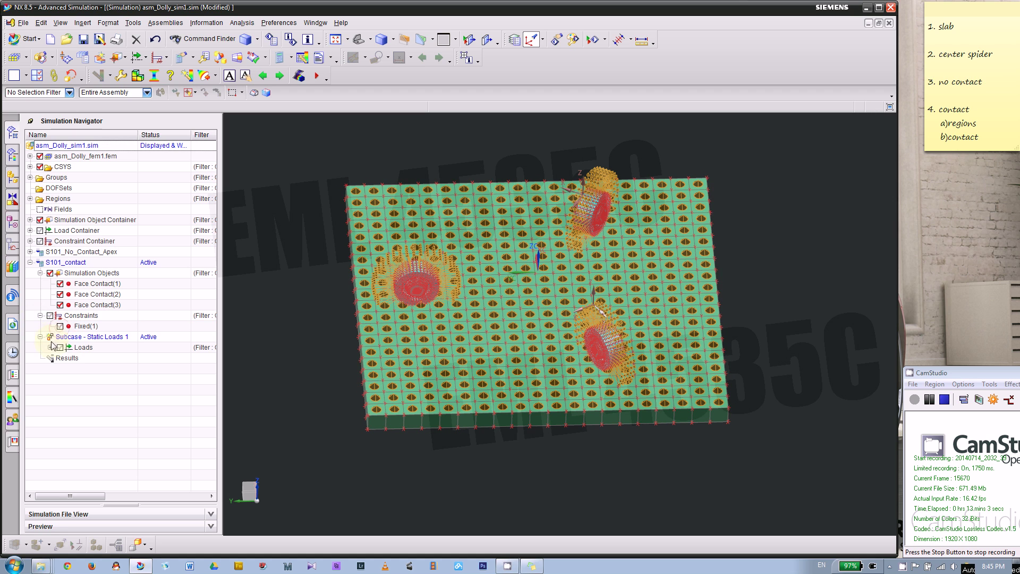
click(50, 347)
click(70, 358)
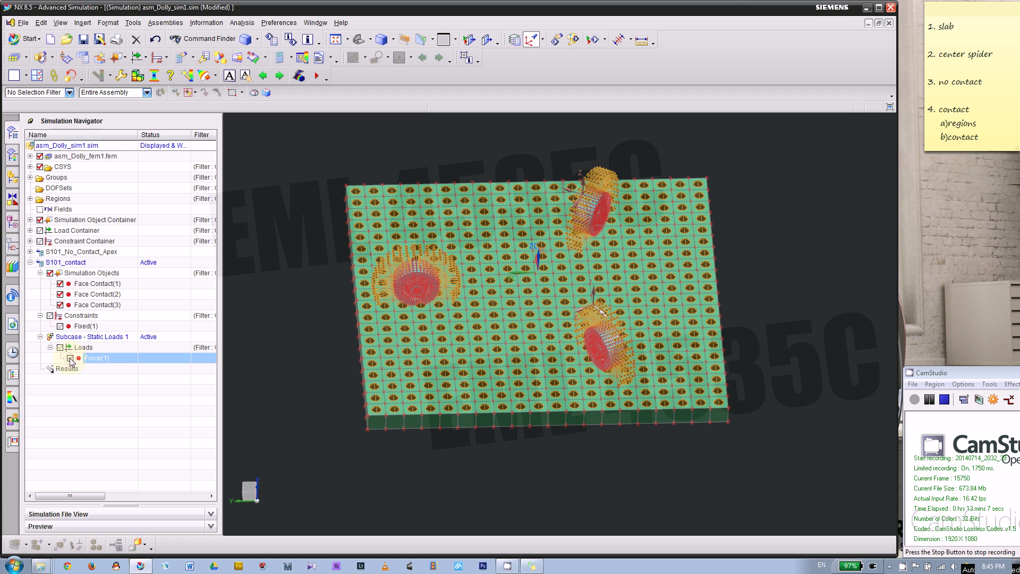
- Display the 1D collectors of asm_Dolly_fem1.fem and inspect the spider connections among the wheels and slab
middle_drag(295, 321, 325, 307)
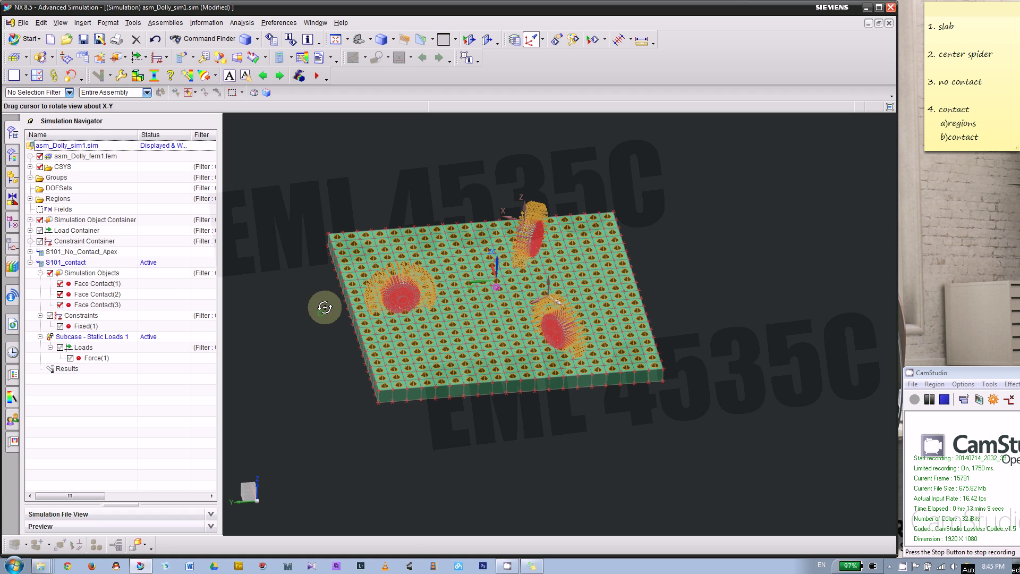
click(30, 157)
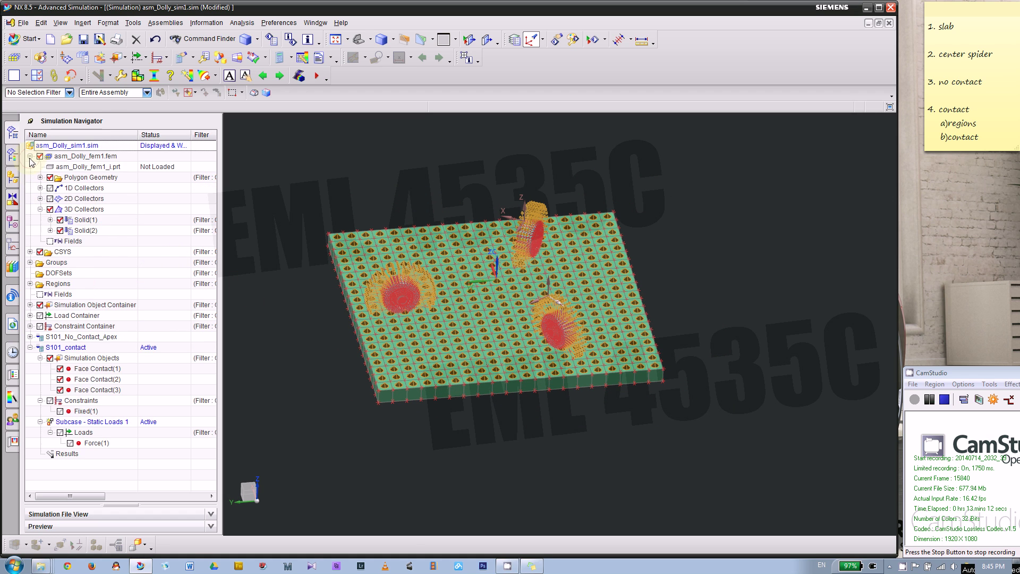
click(50, 188)
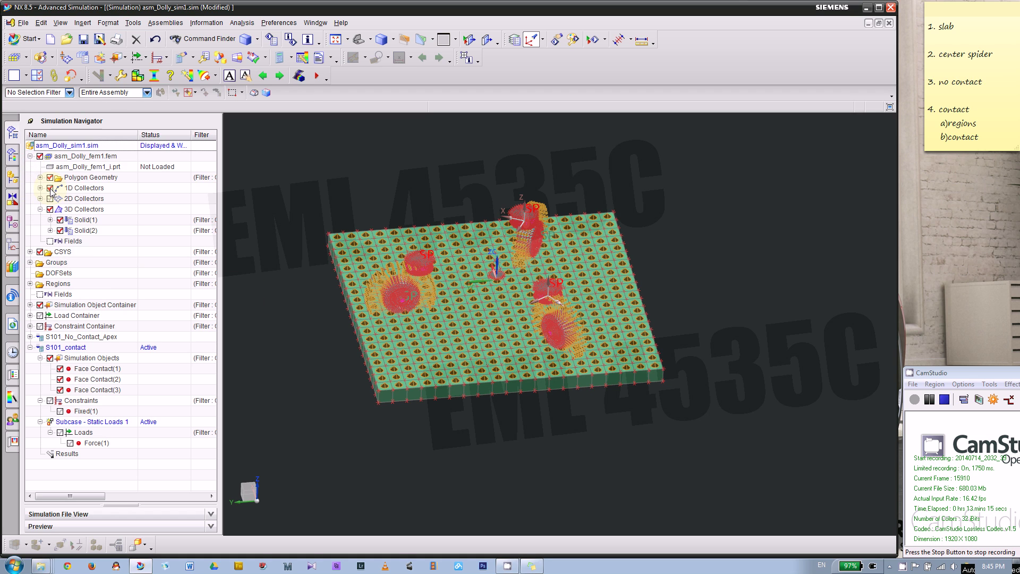
scroll(472, 279, up, 5)
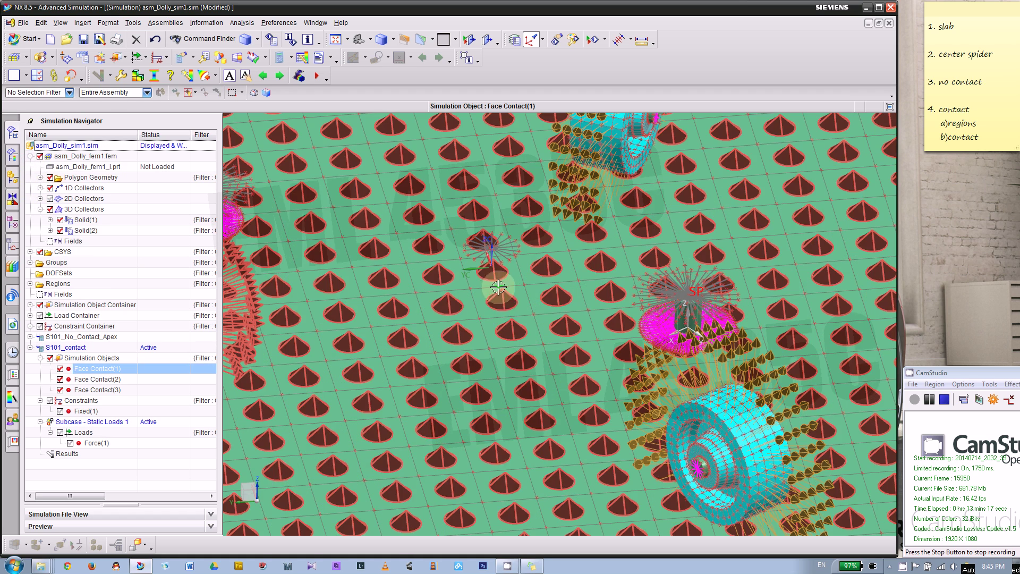
scroll(473, 279, down, 4)
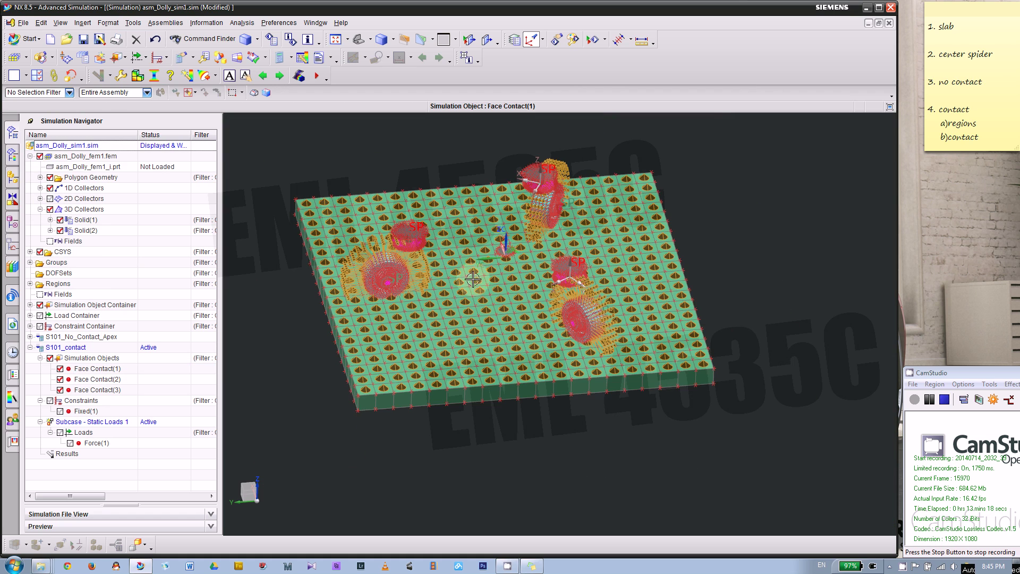
- Hide the 3D collectors of the FEM and the simulation objects of the S101_contact solution
click(50, 210)
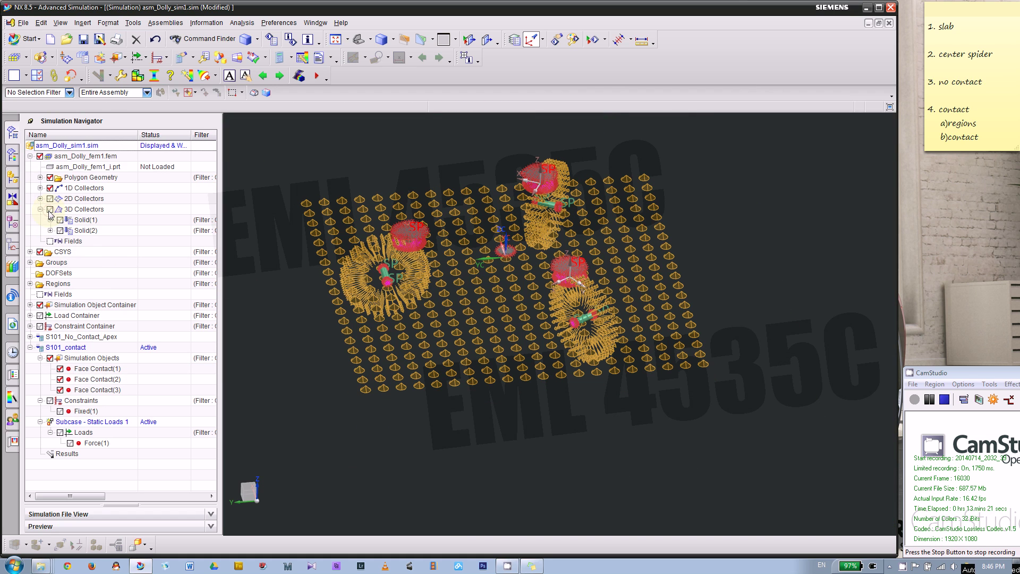
click(30, 156)
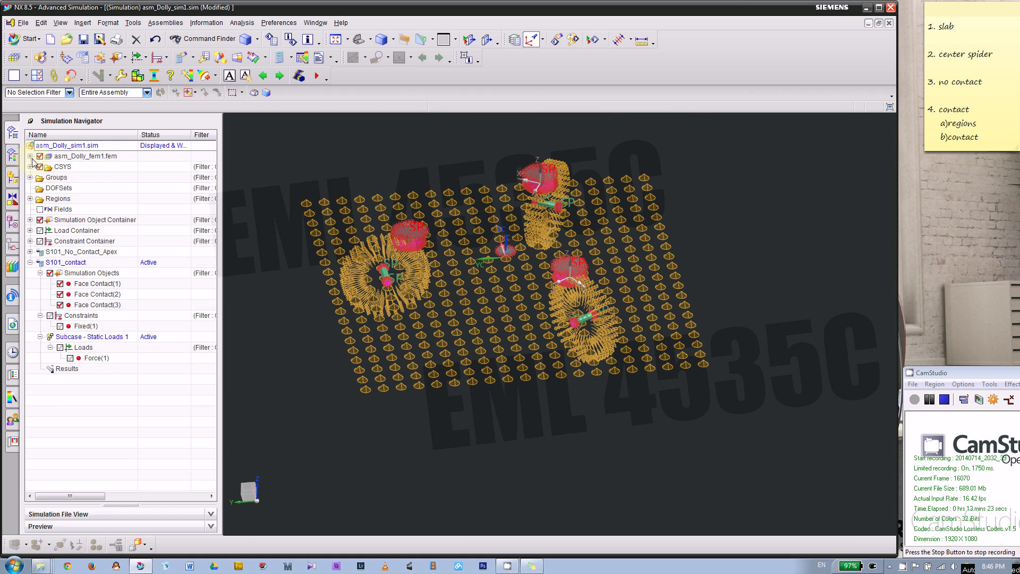
click(50, 273)
- Examine the centre spider and its position between the surrounding 1D wheel and caster connections
middle_drag(441, 258, 562, 225)
scroll(562, 225, down, 2)
scroll(522, 270, up, 4)
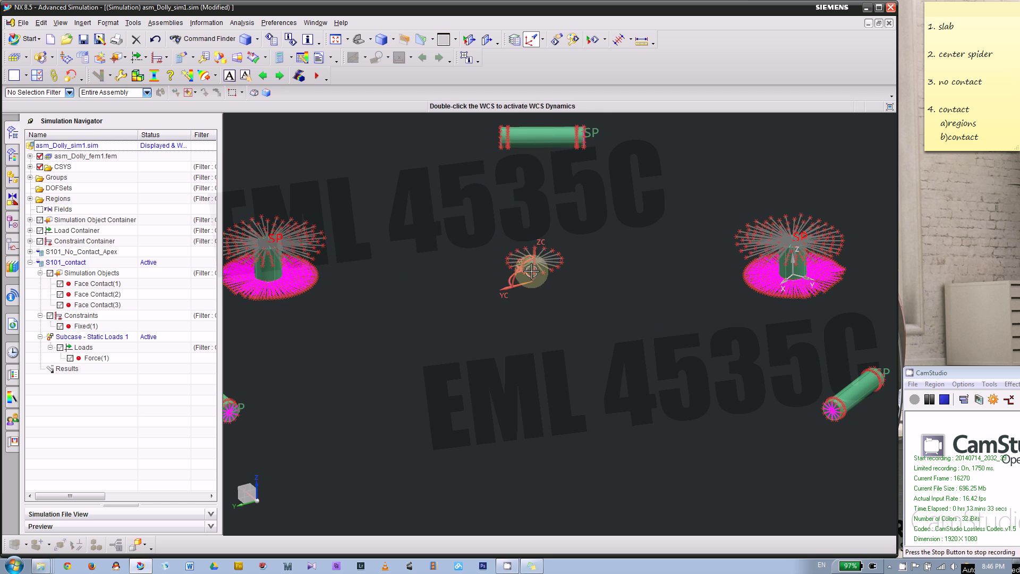
scroll(508, 282, up, 2)
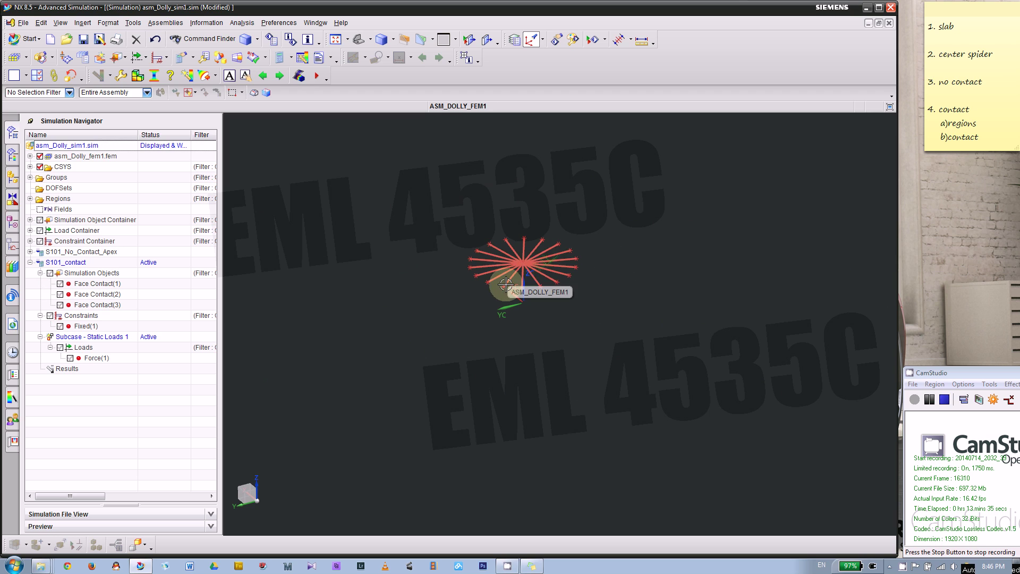
scroll(505, 285, up, 2)
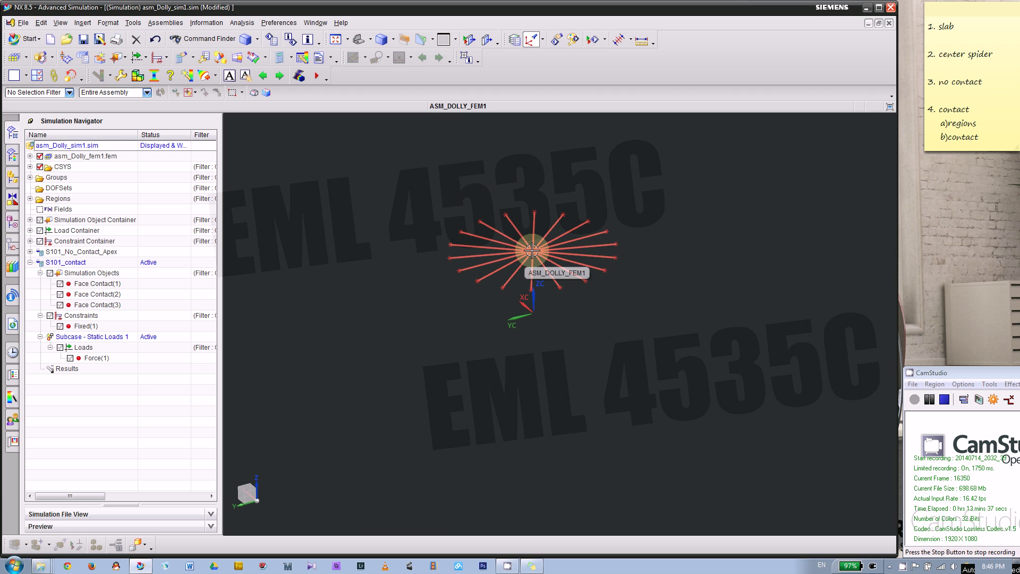
scroll(532, 250, down, 4)
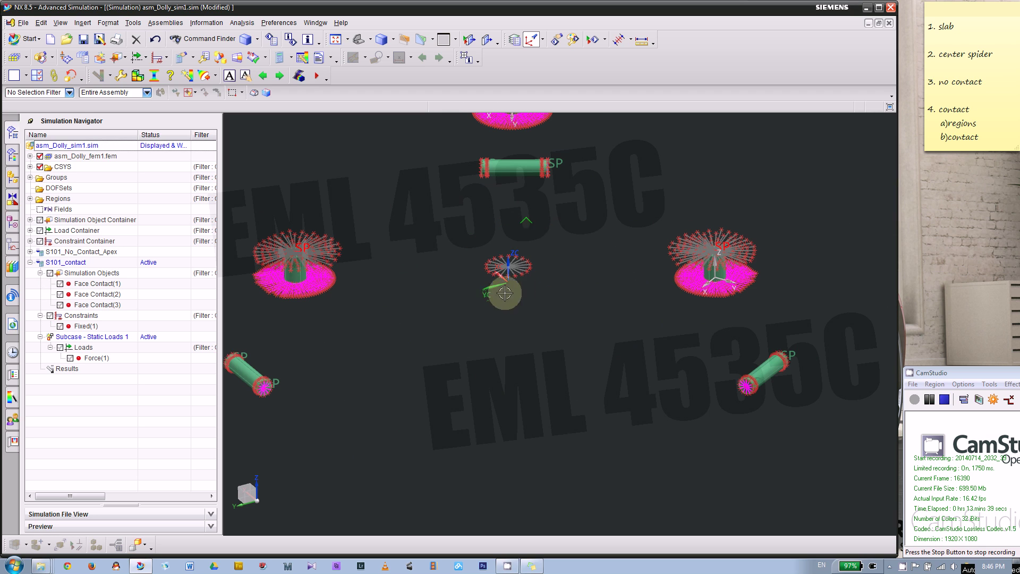
scroll(547, 244, down, 1)
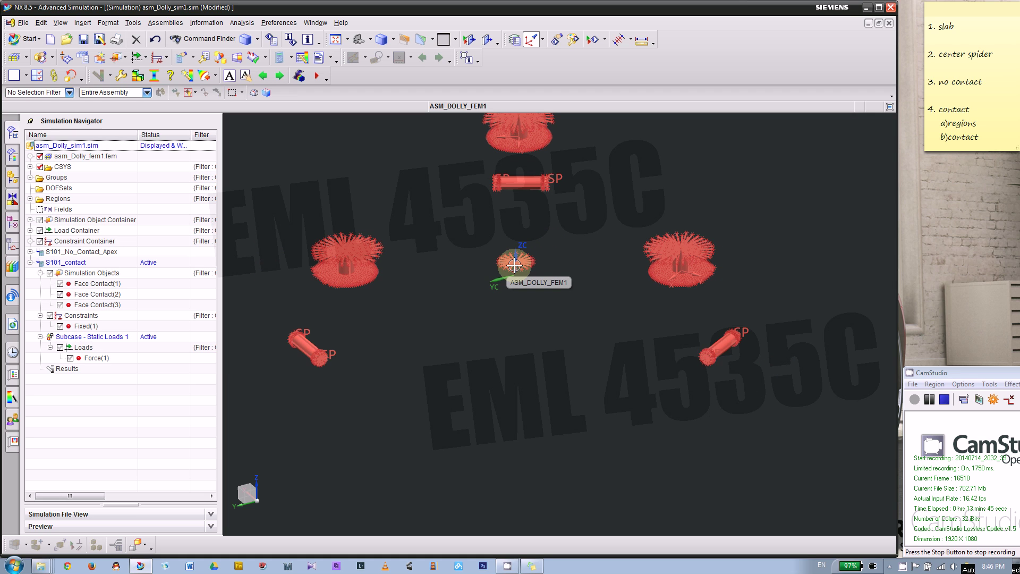
scroll(516, 260, down, 1)
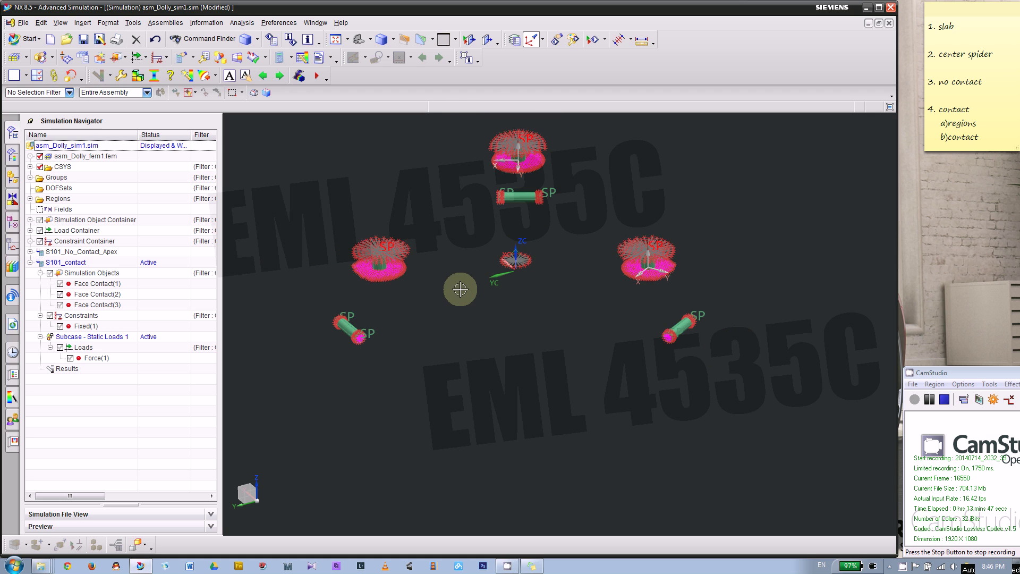
middle_drag(464, 288, 291, 278)
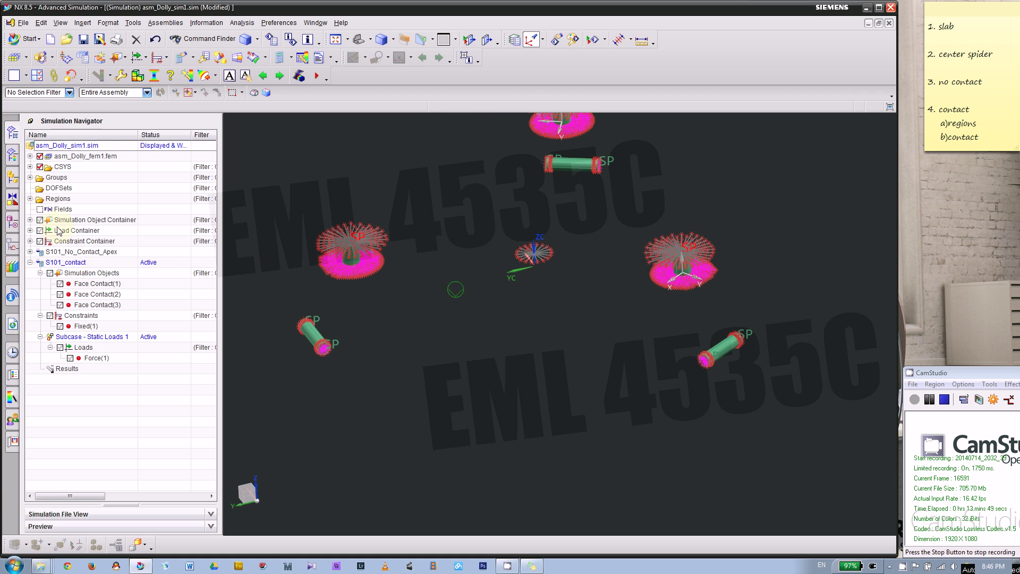
- Redisplay all meshes of asm_Dolly_fem1.fem, including the dolly and the slab
click(40, 156)
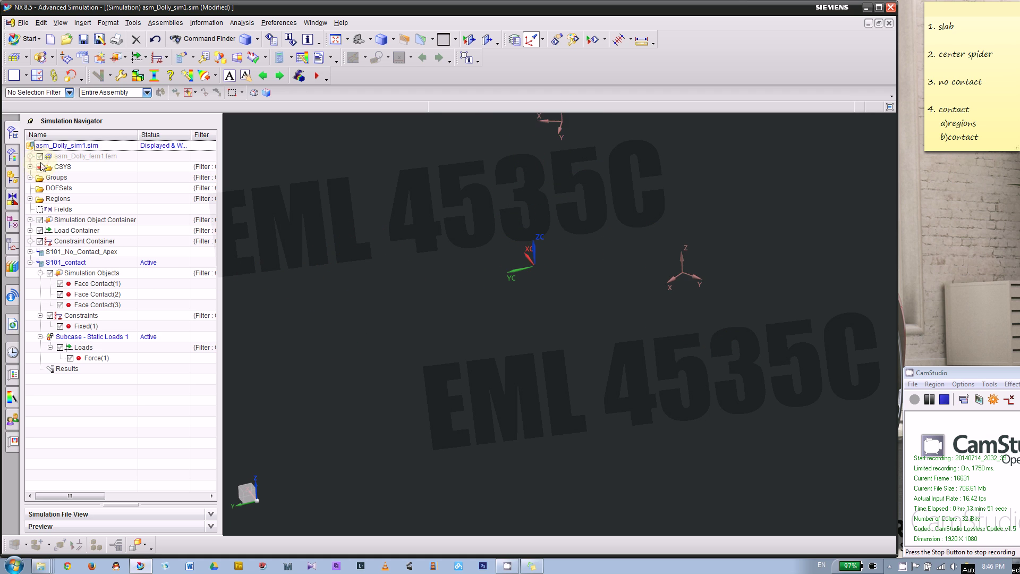
click(40, 156)
double_click(40, 156)
scroll(610, 273, down, 2)
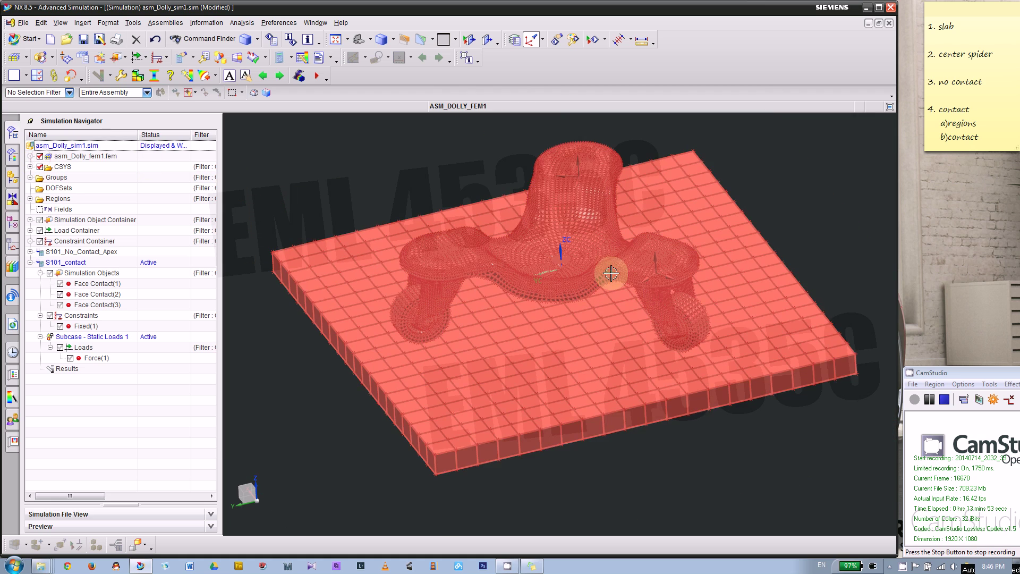
- Examine how the dolly's wheels and centre sit on the slab from several angles and distances
mouse_move(598, 447)
middle_down()
mouse_move(603, 435)
mouse_move(607, 445)
middle_up()
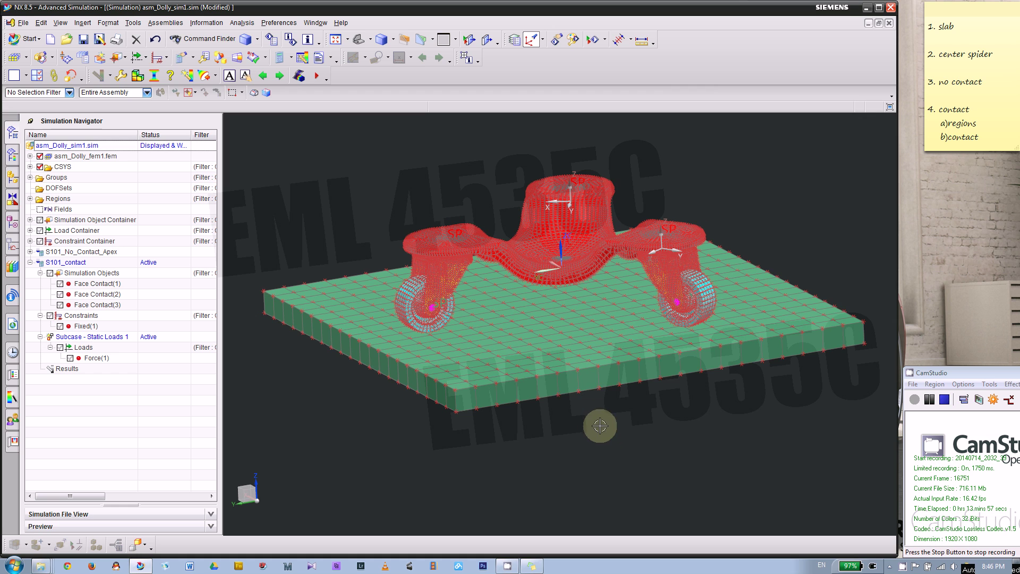
click(630, 269)
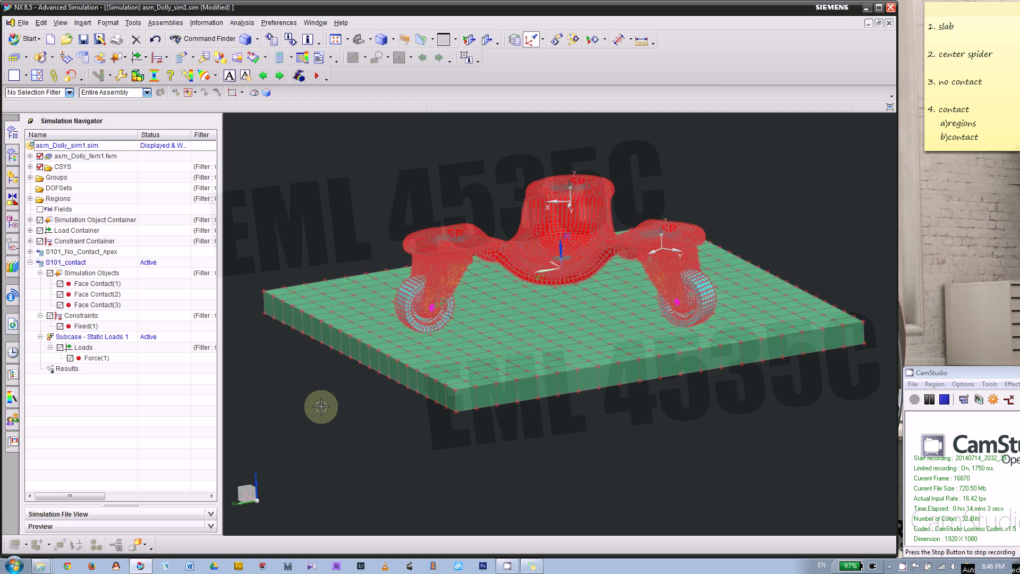
middle_drag(314, 412, 312, 433)
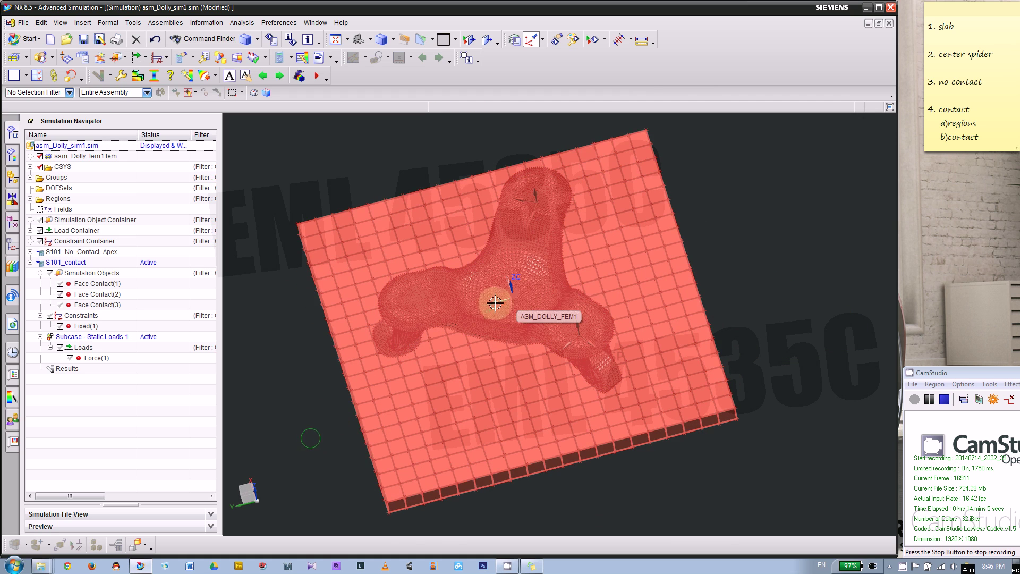
middle_drag(494, 299, 369, 315)
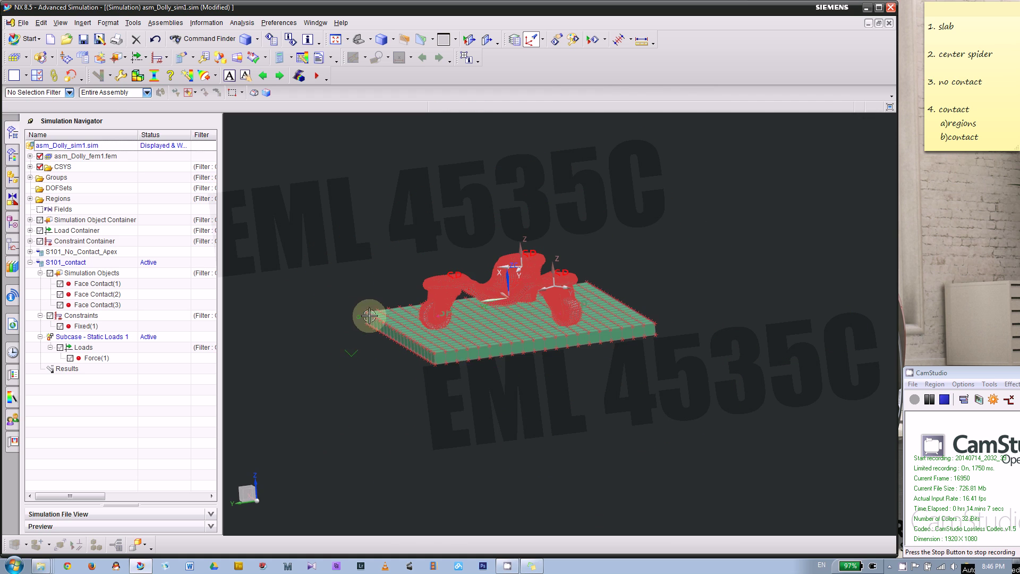
scroll(404, 308, up, 3)
scroll(485, 325, up, 3)
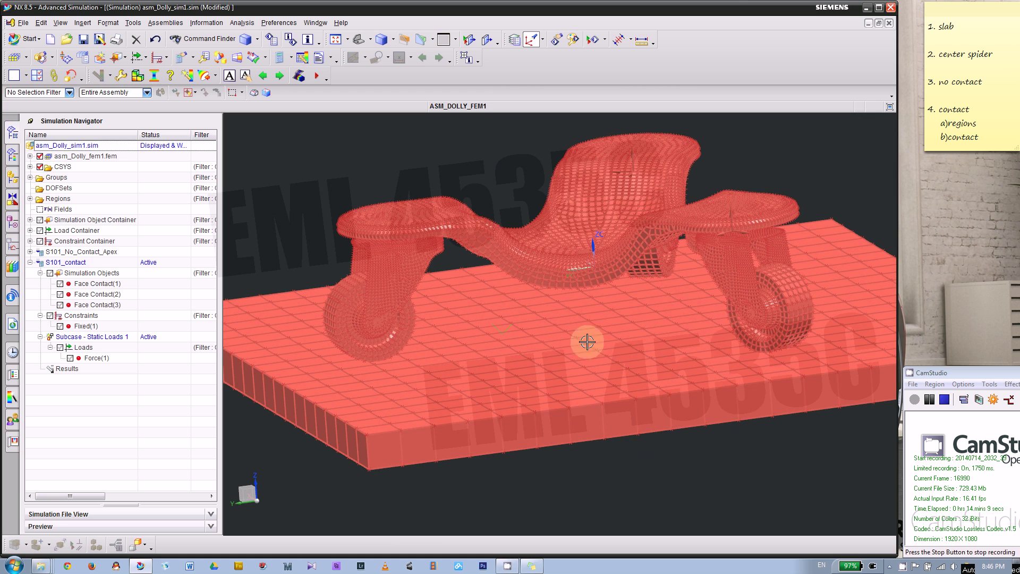
scroll(560, 291, down, 3)
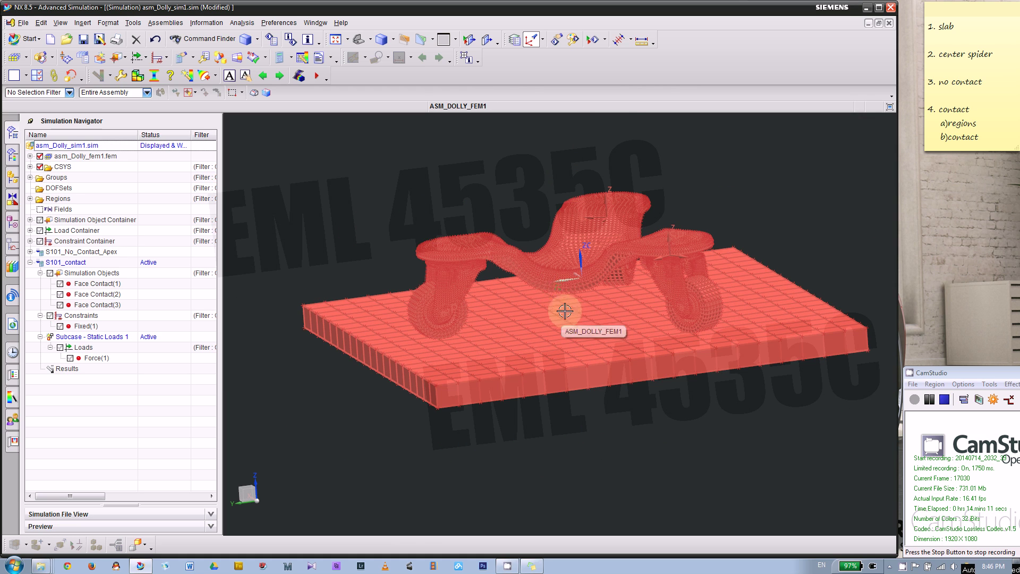
scroll(410, 285, up, 5)
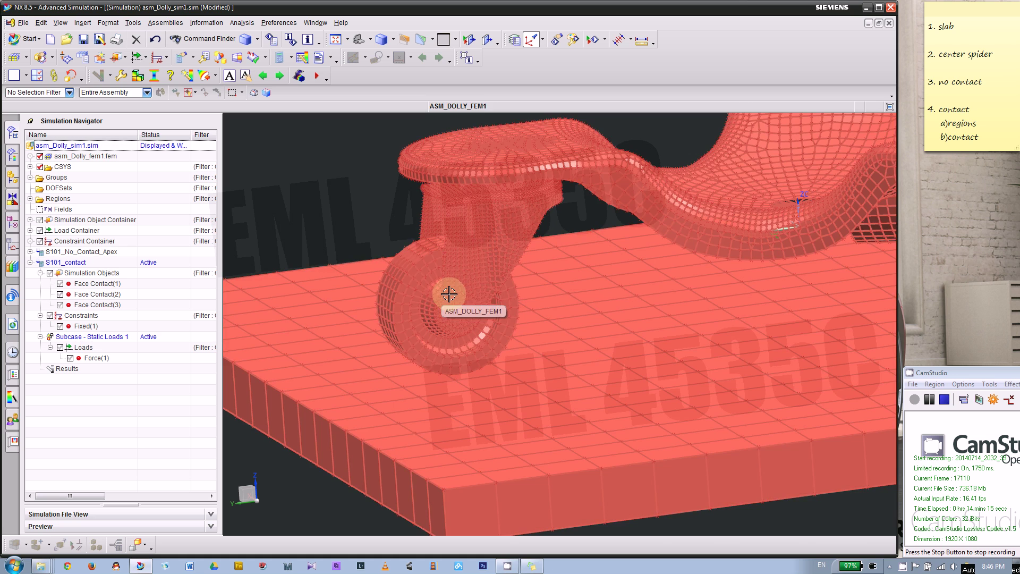
scroll(449, 293, down, 4)
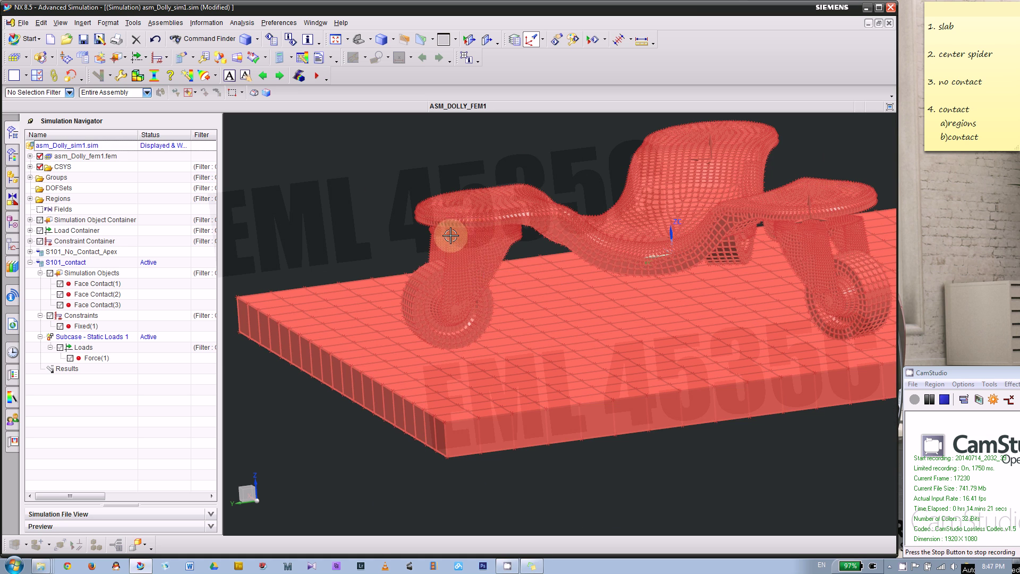
middle_drag(451, 236, 384, 186)
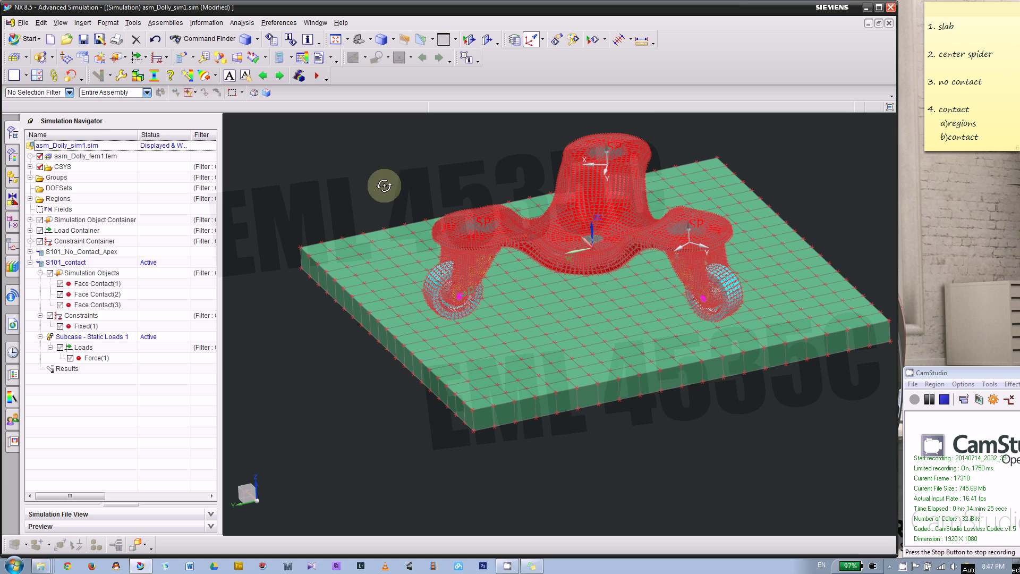
scroll(632, 240, up, 2)
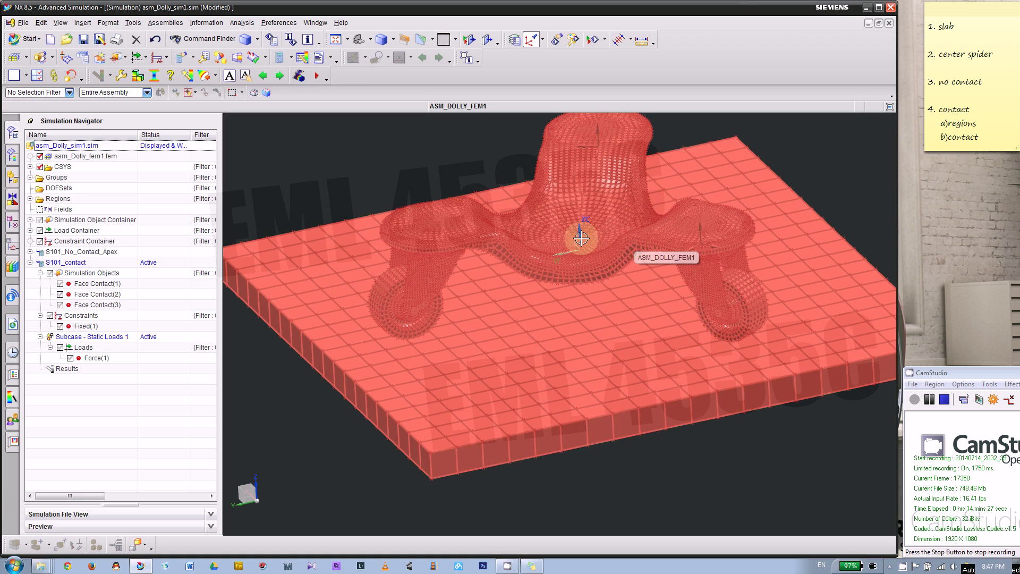
scroll(581, 235, up, 3)
scroll(581, 233, down, 2)
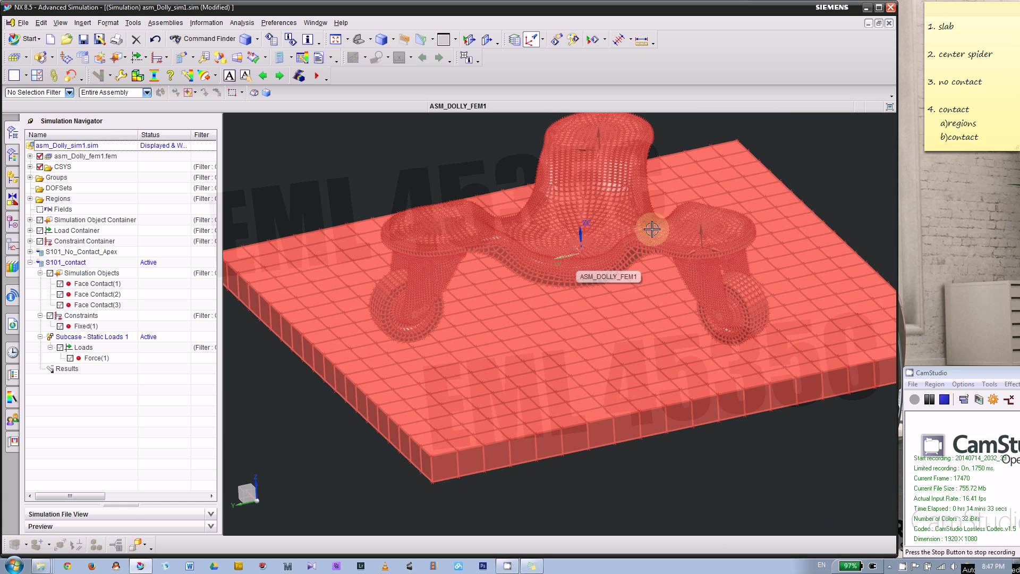
scroll(553, 242, down, 1)
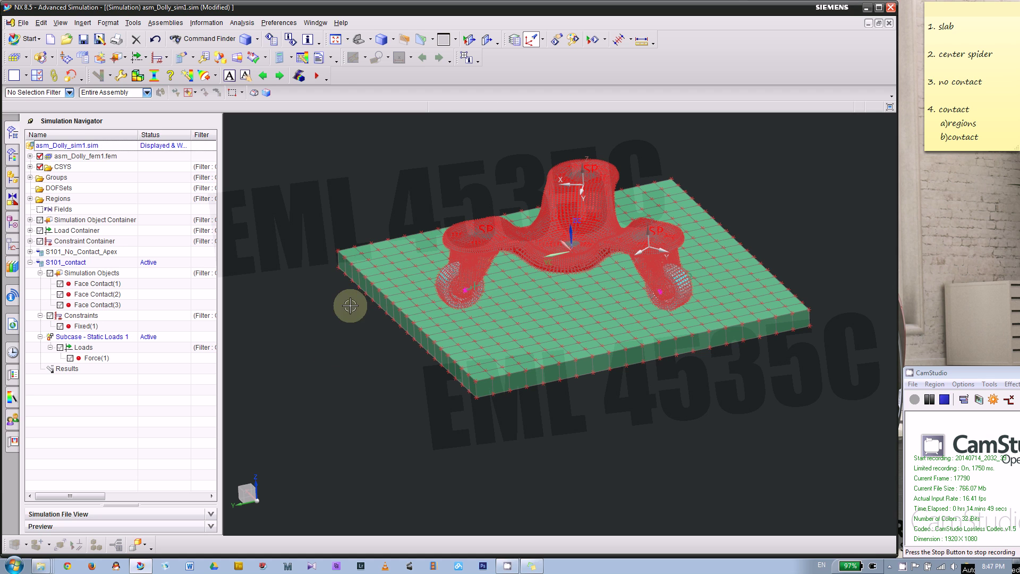
- Hide the FEM's 3D collectors to isolate the 1D connections and bring the centre spider into close view
click(30, 156)
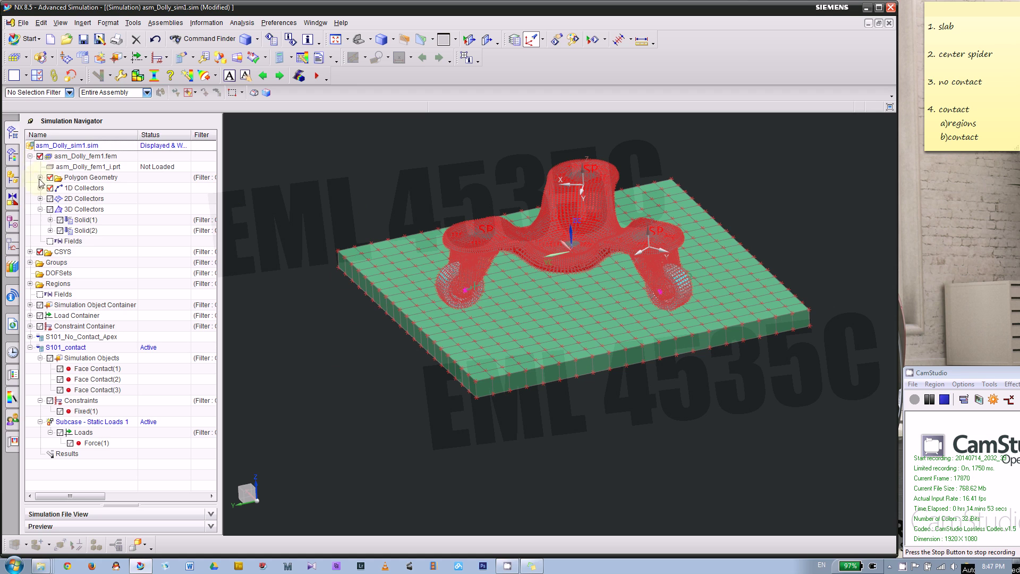
click(51, 209)
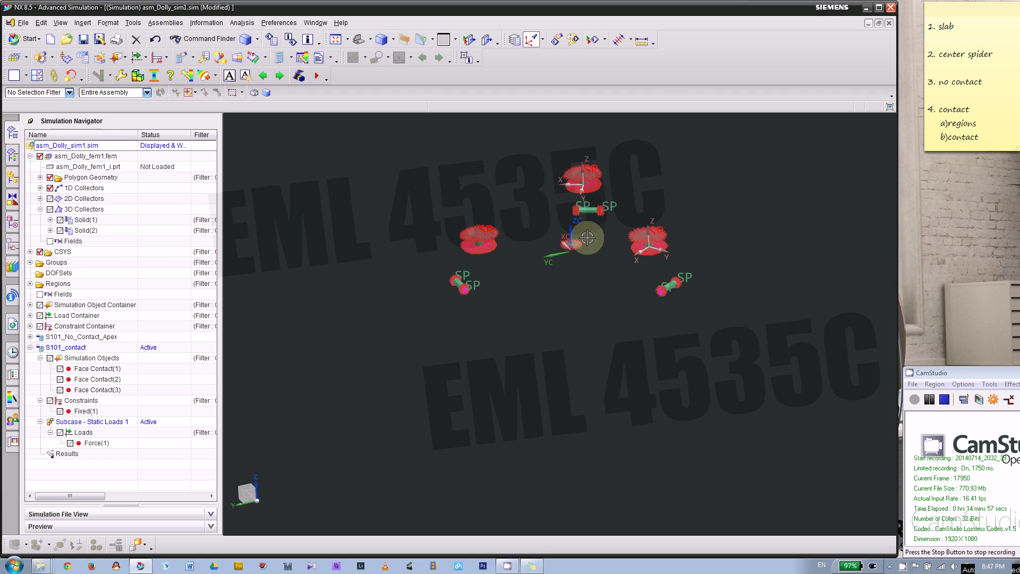
scroll(584, 238, up, 6)
scroll(542, 244, down, 3)
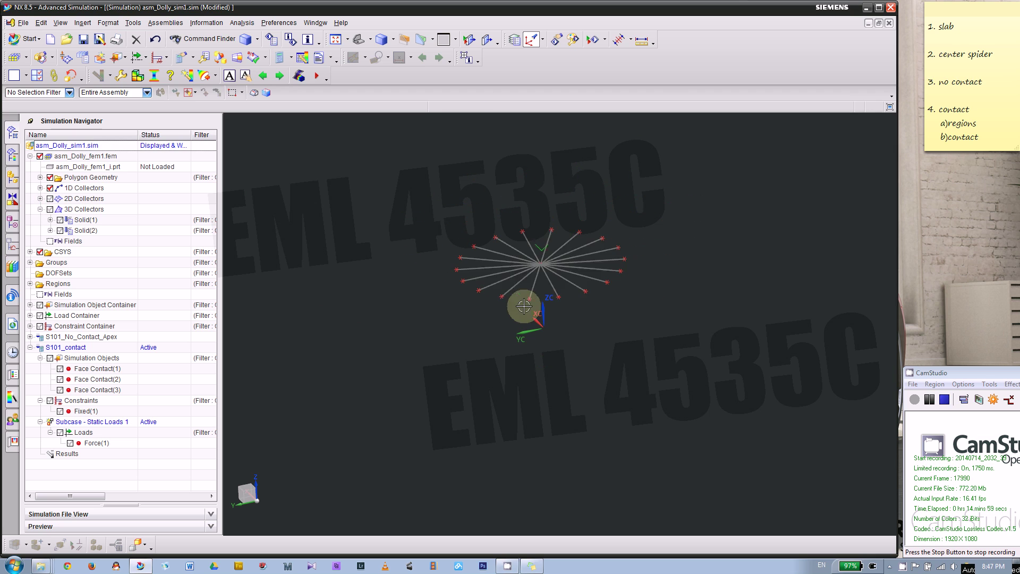
- Create a user-defined SPC constraint on the centre spider's middle node with all degrees of freedom fixed except DOF3, set to Free
click(156, 58)
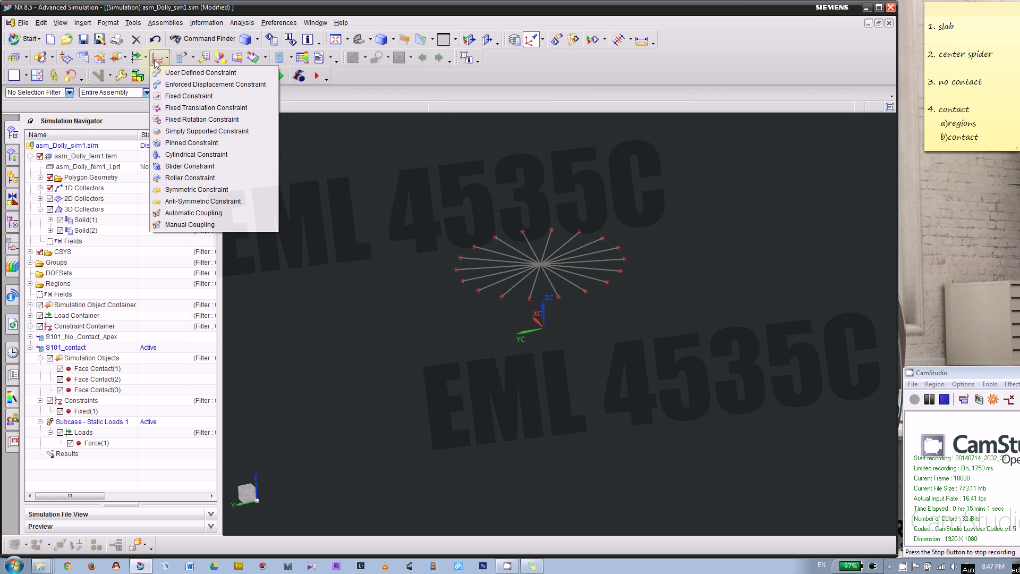
click(165, 73)
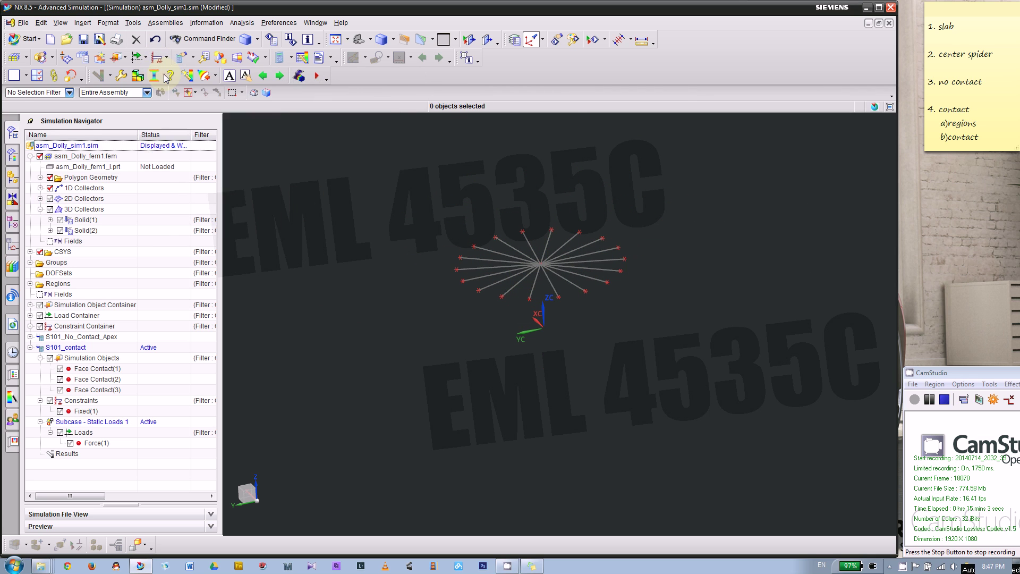
click(384, 393)
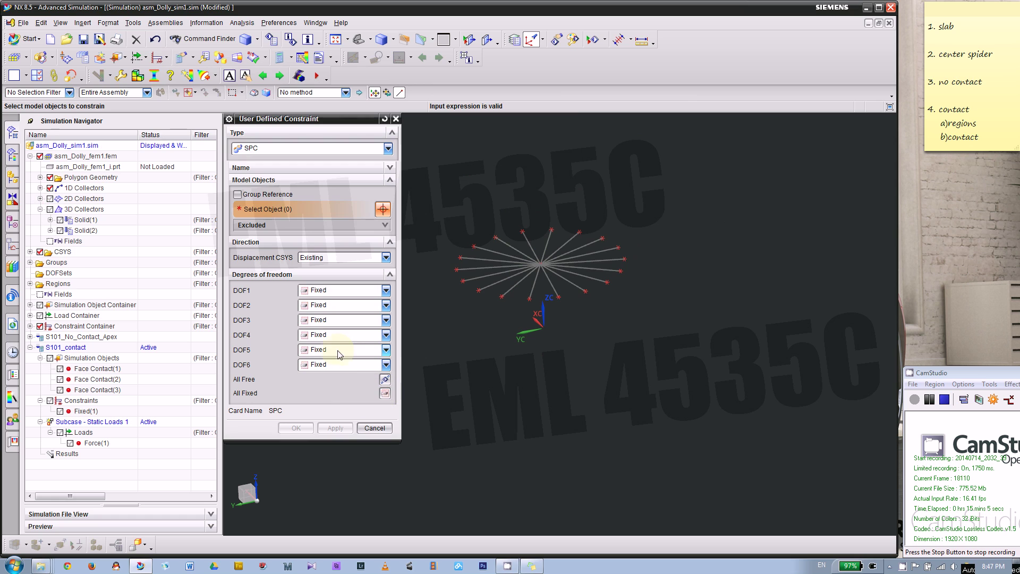
click(313, 320)
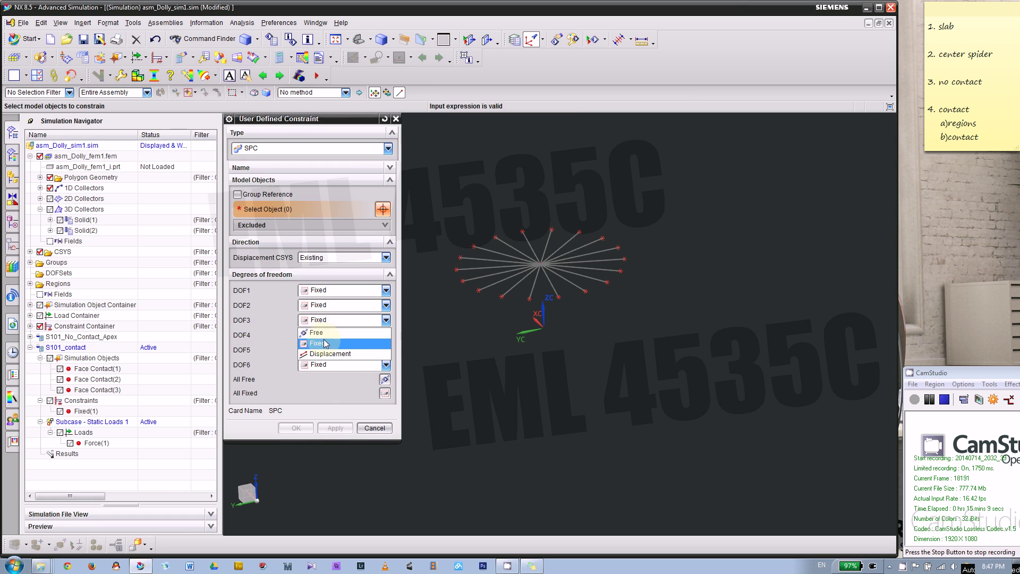
click(317, 331)
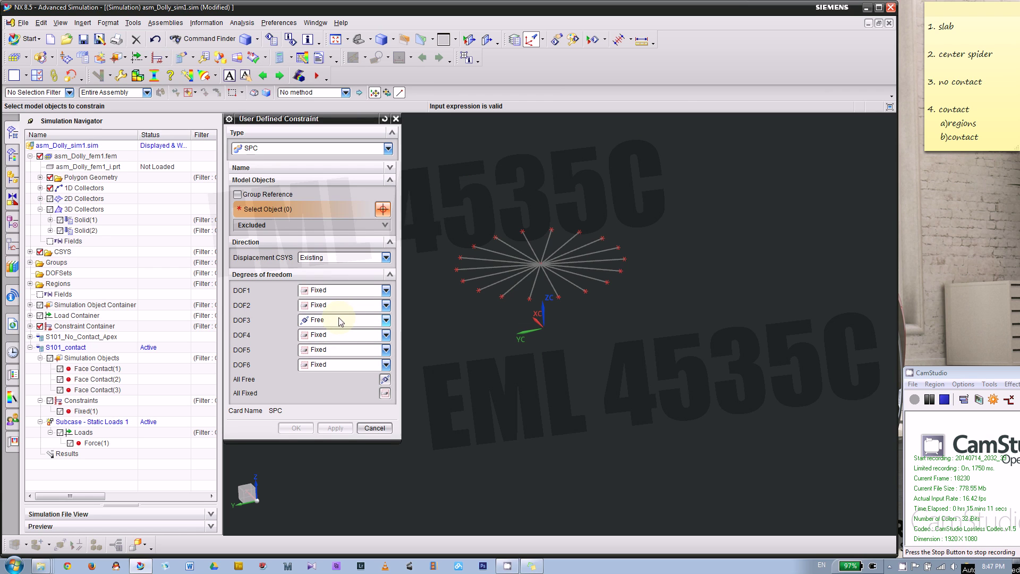
click(540, 263)
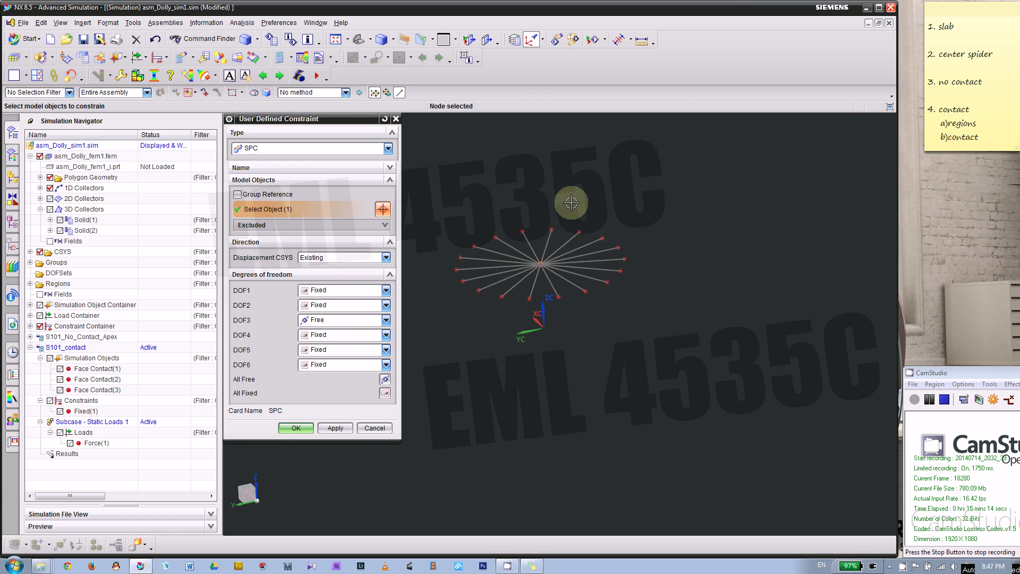
click(296, 428)
- Redisplay the asm_Dolly_fem1.fem meshes together with the S101_contact solution's simulation objects, constraints and loads
scroll(501, 234, down, 5)
mouse_move(463, 273)
middle_down()
mouse_move(455, 296)
mouse_move(456, 280)
mouse_move(483, 295)
mouse_move(464, 298)
mouse_move(472, 304)
mouse_move(444, 211)
middle_up()
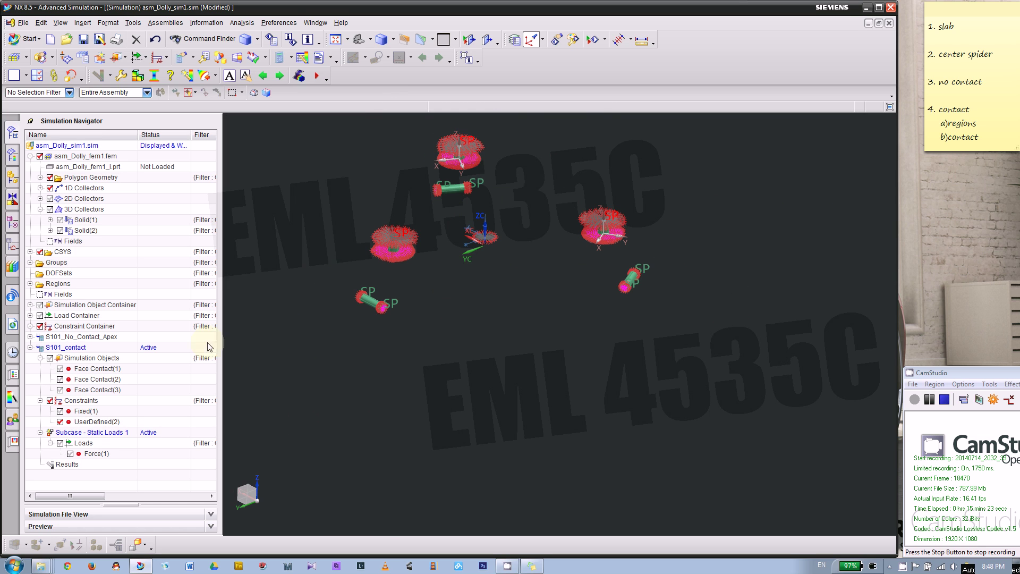
click(50, 359)
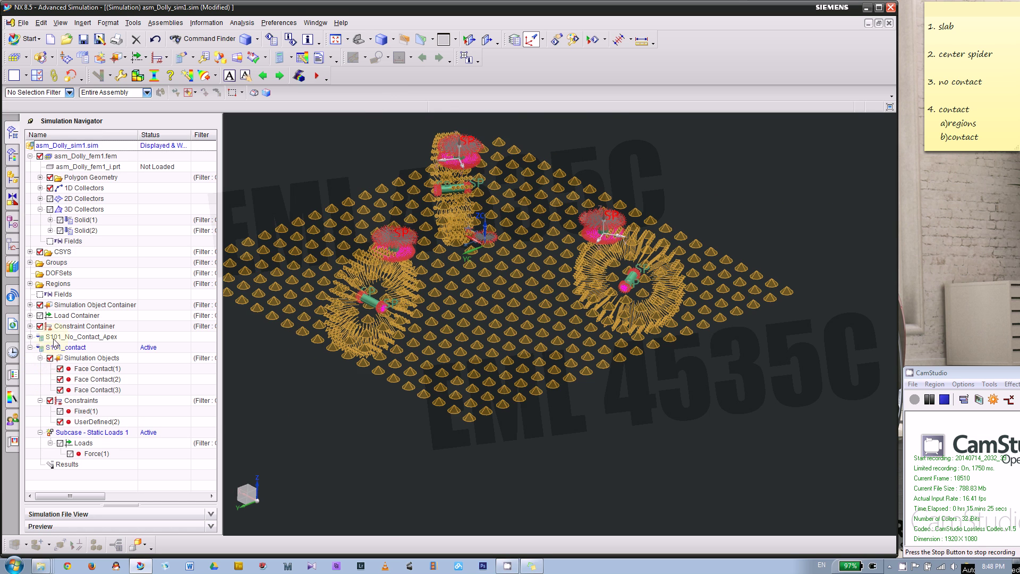
click(39, 156)
middle_drag(372, 325, 332, 320)
right_drag(296, 239, 281, 239)
drag(292, 250, 282, 244)
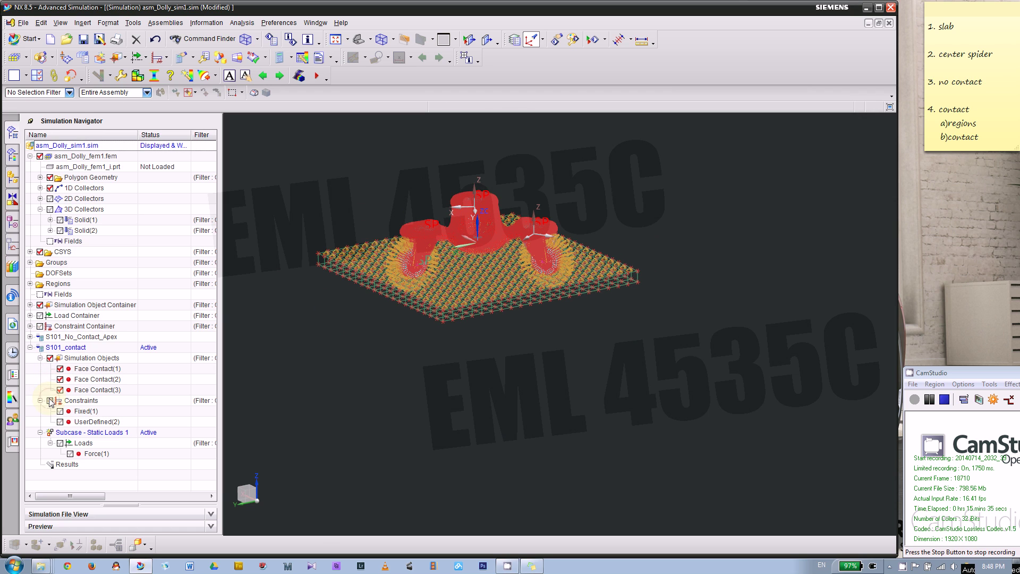
middle_drag(426, 198, 239, 400)
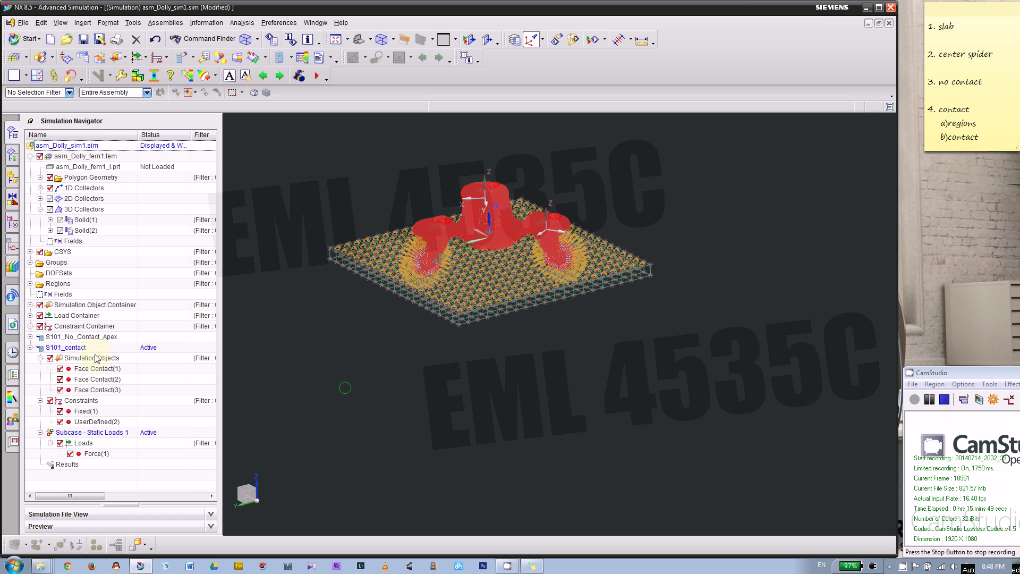
- Run a Model Setup Check on the S101_contact solution, read the Load/BC-based errors summary and close the report
right_click(80, 347)
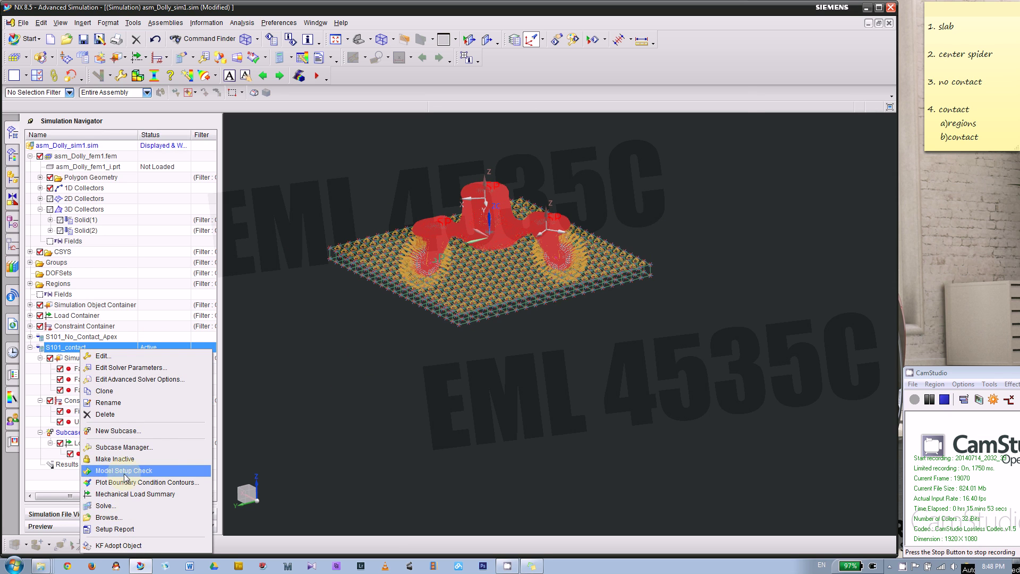
click(124, 470)
scroll(436, 282, down, 5)
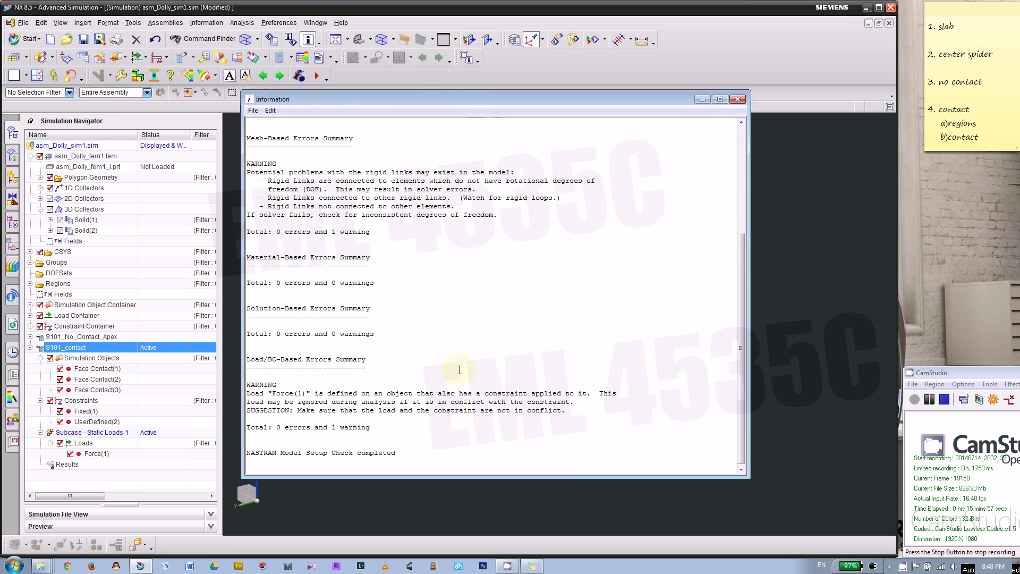
triple_click(305, 396)
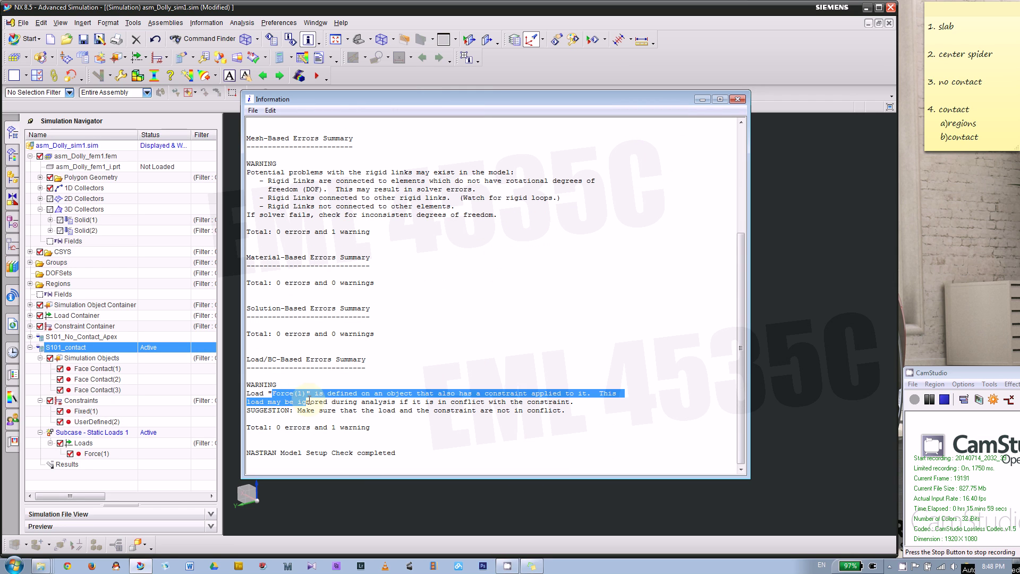
click(353, 396)
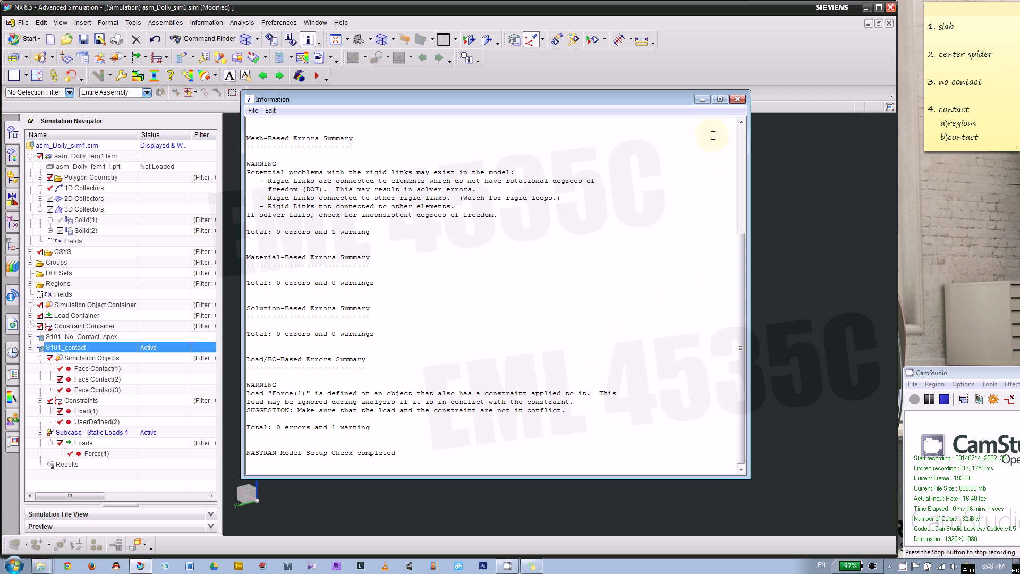
click(736, 100)
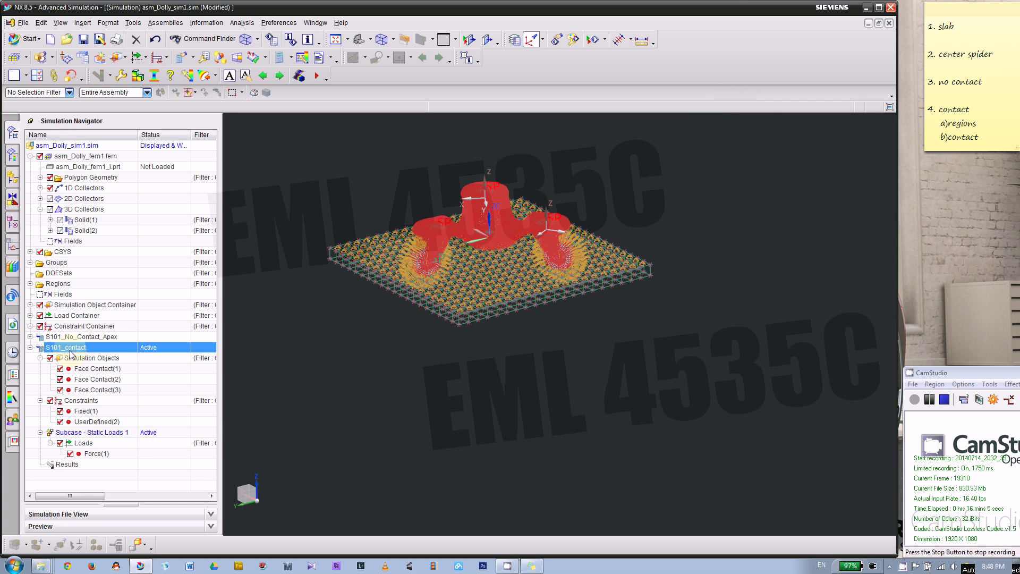
- Solve the S101_contact solution with Model Setup Check enabled
right_click(70, 351)
click(98, 508)
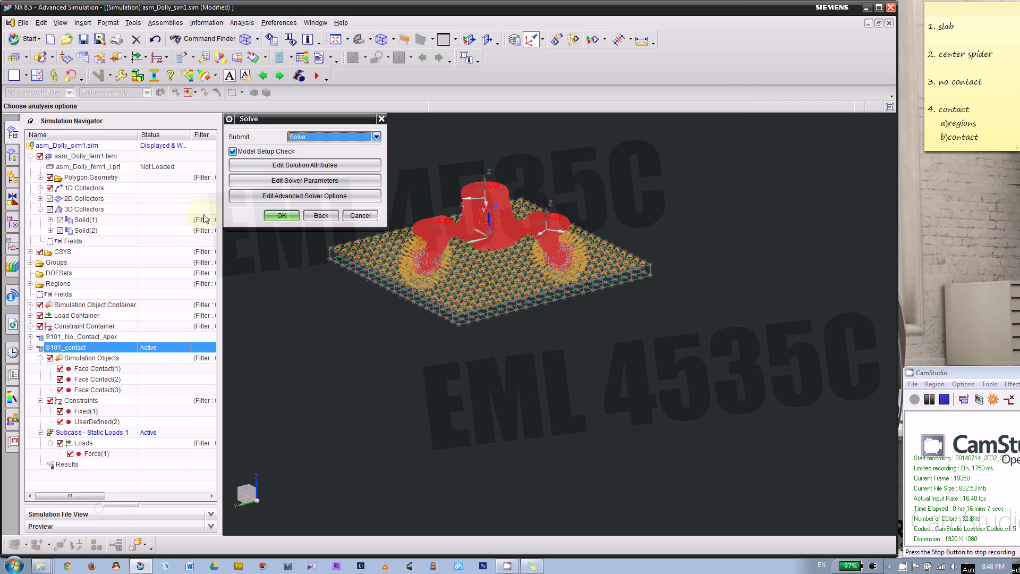
click(281, 216)
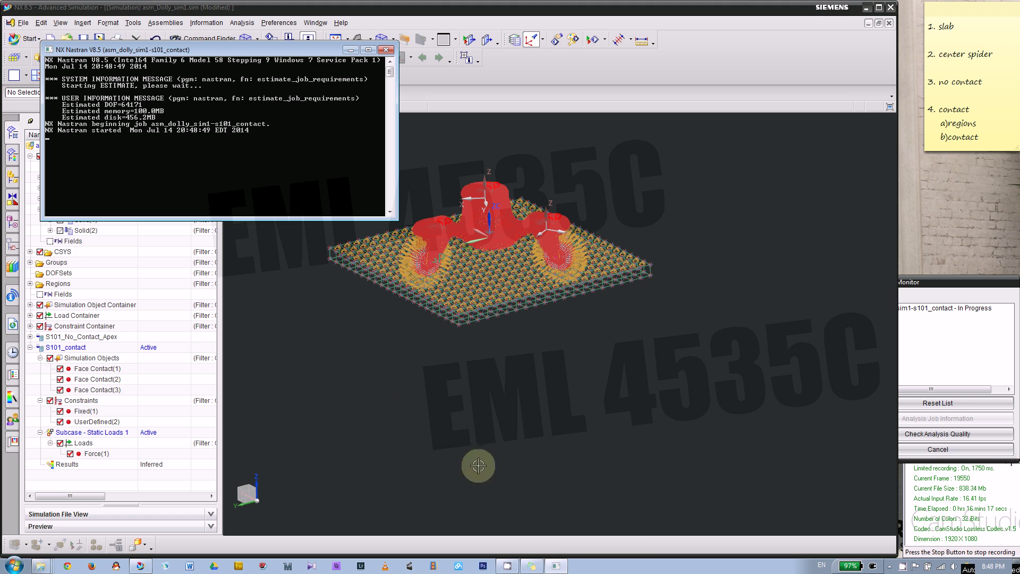
- Examine the contact analysis convergence plot and solution information for the job, and close the monitor and report windows
mouse_move(554, 567)
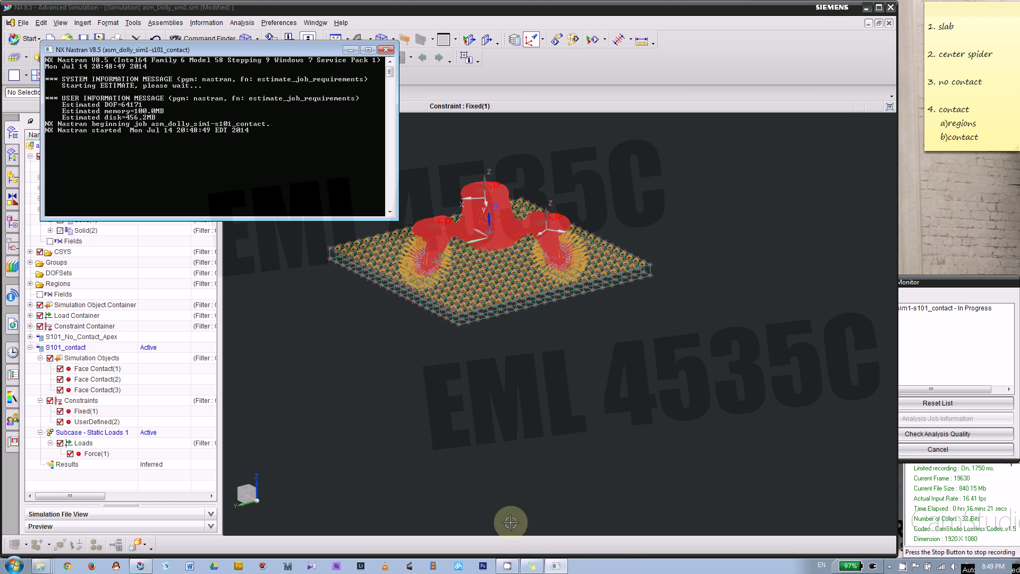
click(556, 566)
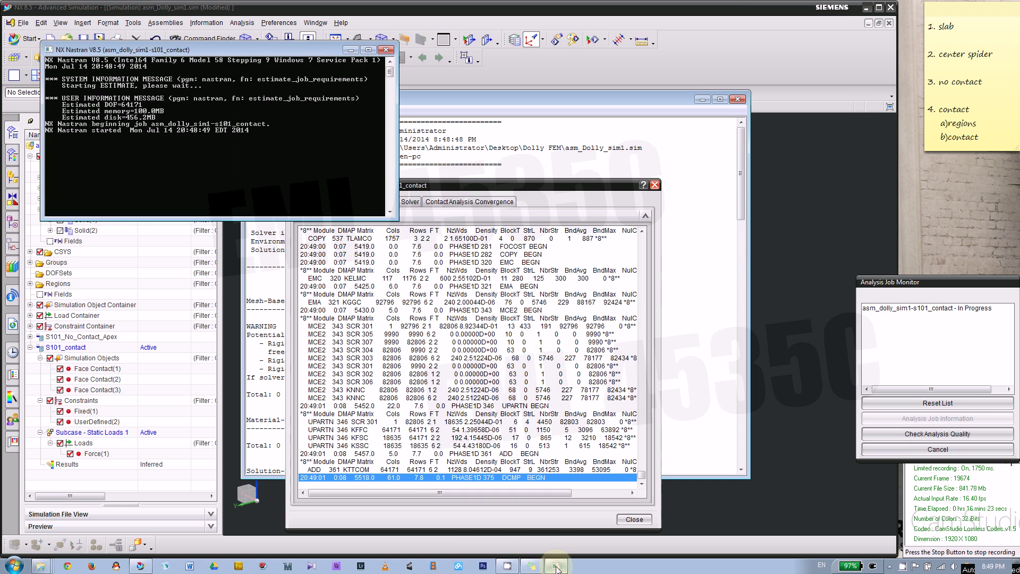
click(511, 185)
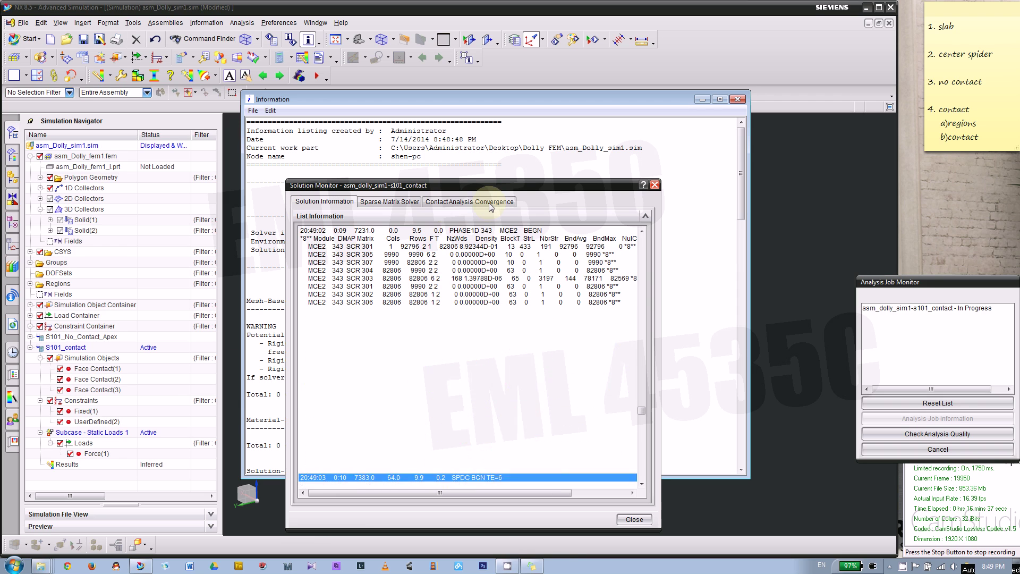
click(461, 201)
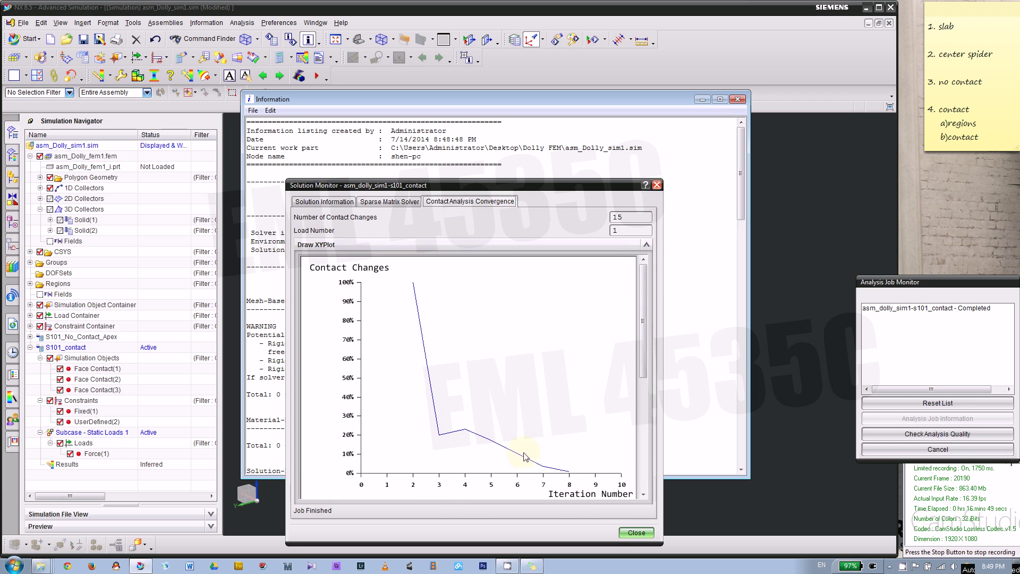
drag(534, 185, 542, 157)
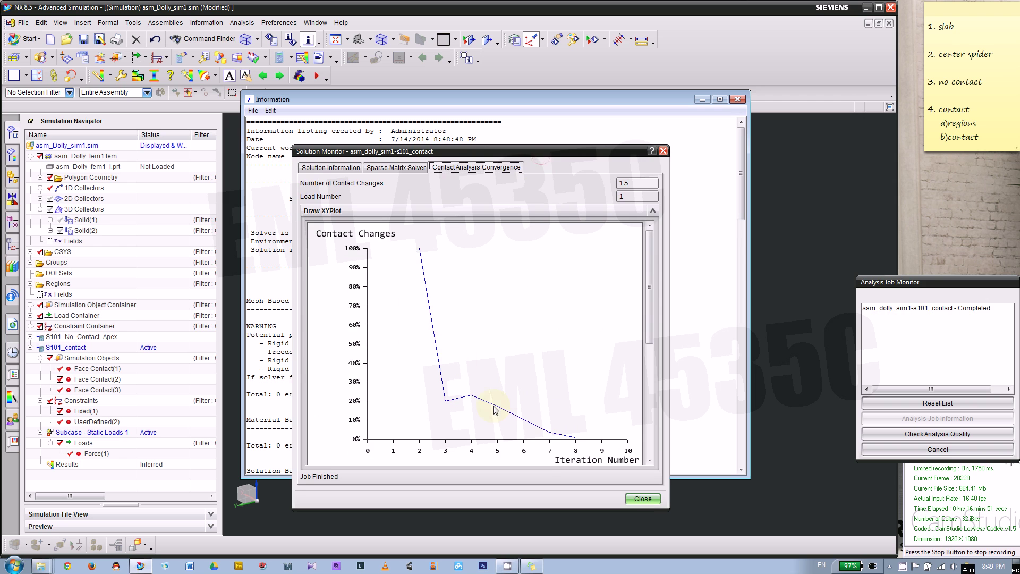
click(330, 168)
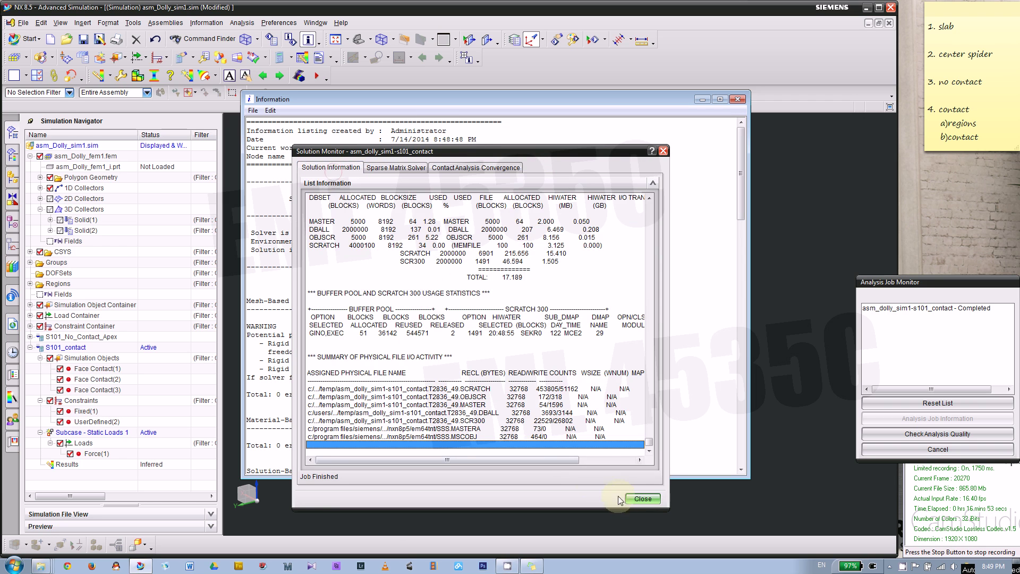
click(642, 498)
click(880, 448)
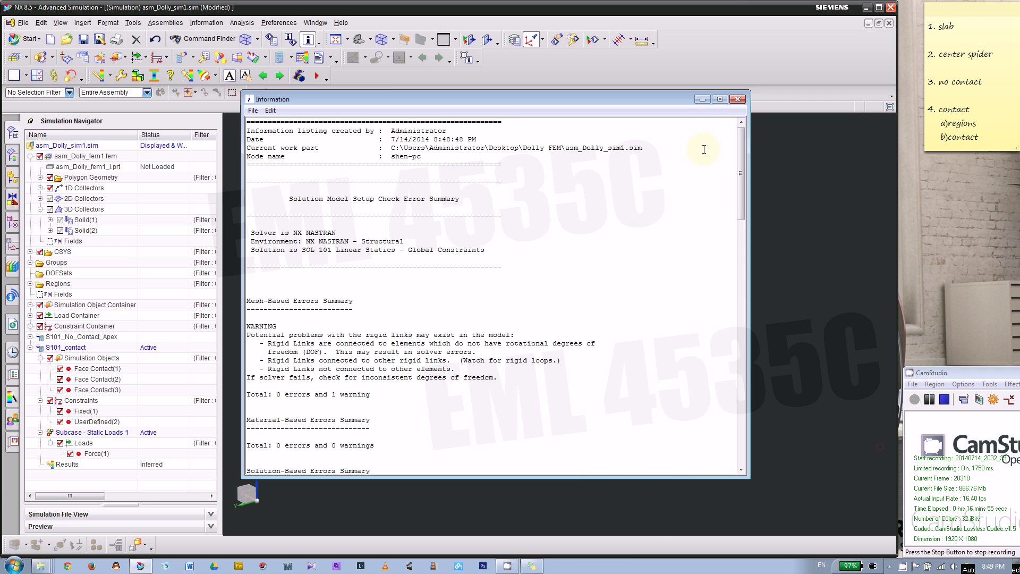
click(737, 99)
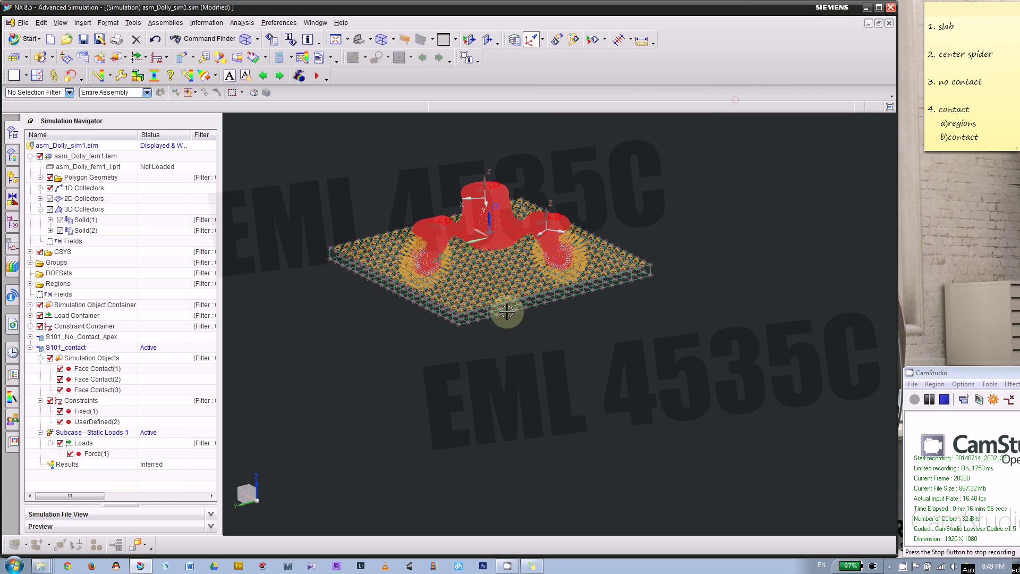
- Open the S101_contact results and display the Displacement - Nodal magnitude plot on the dolly and slab
double_click(74, 467)
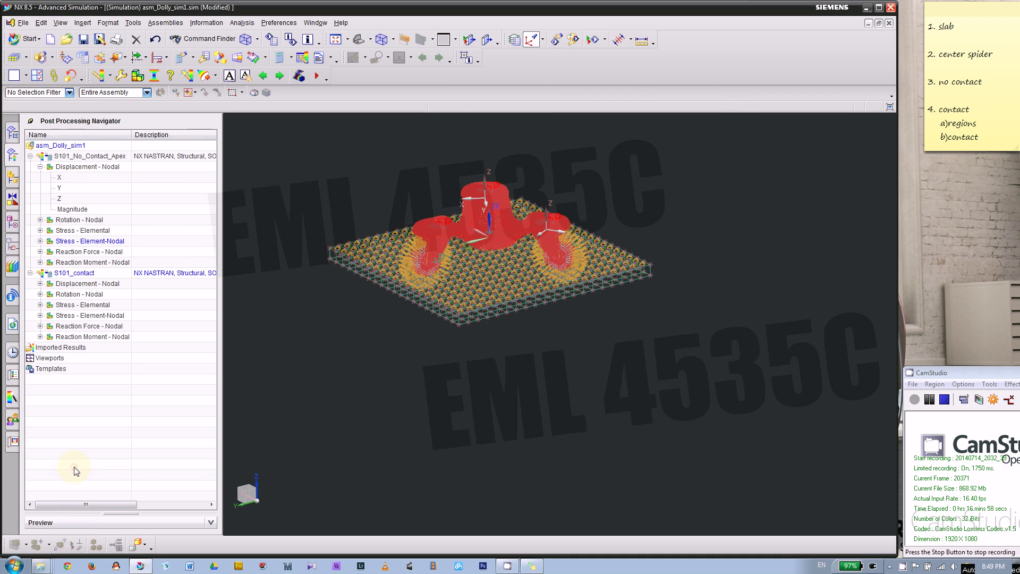
double_click(90, 283)
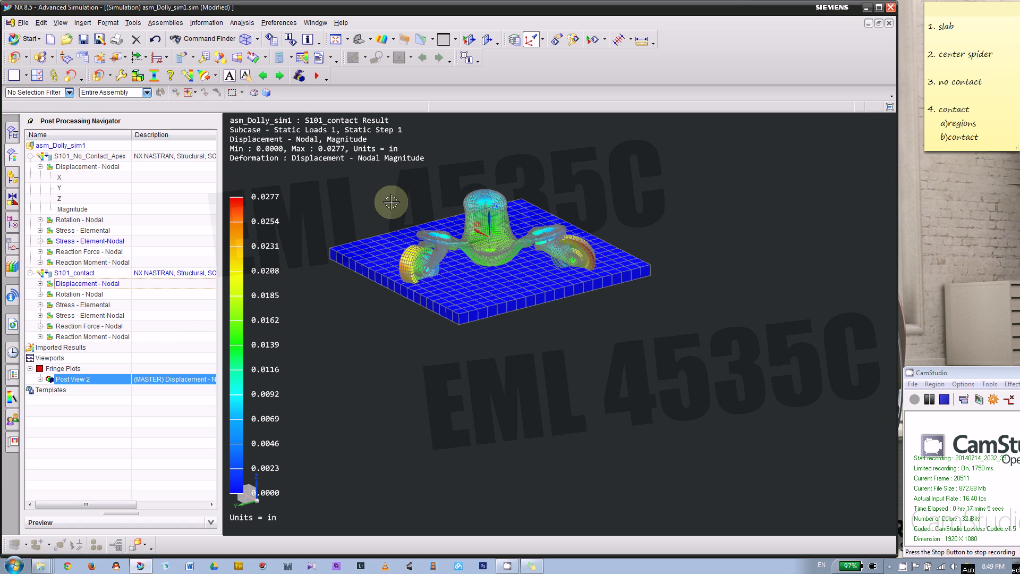
scroll(270, 190, up, 1)
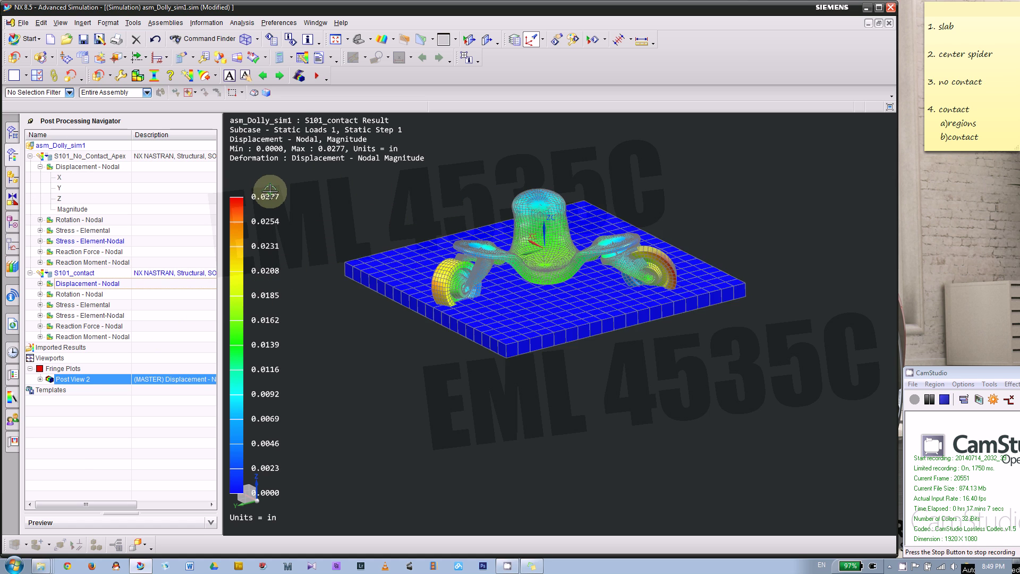
middle_drag(388, 204, 409, 296)
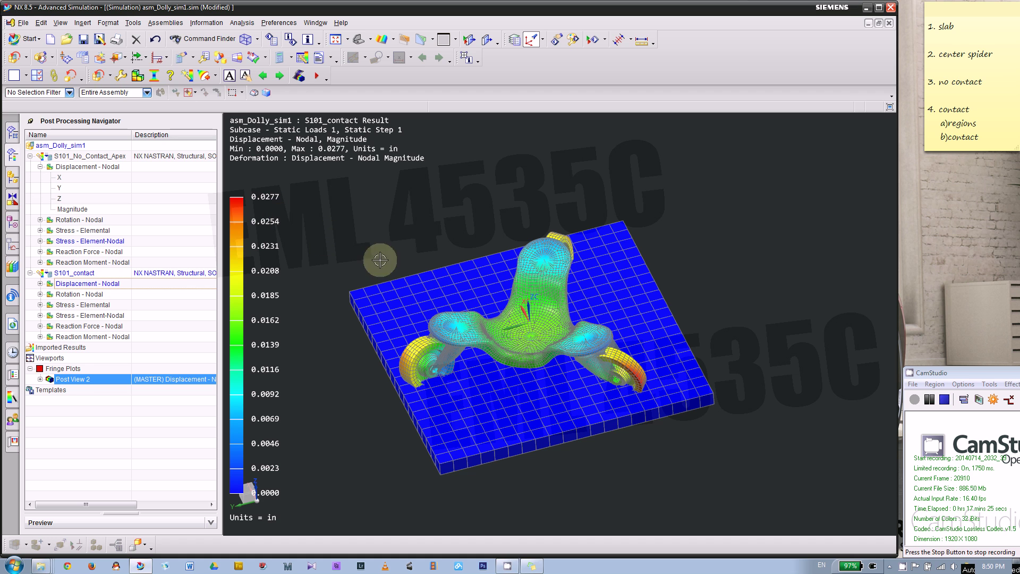
- Animate the nodal displacement result in a straight top view and examine how the wheels and centre move on the slab
middle_drag(354, 220, 394, 236)
key(F8)
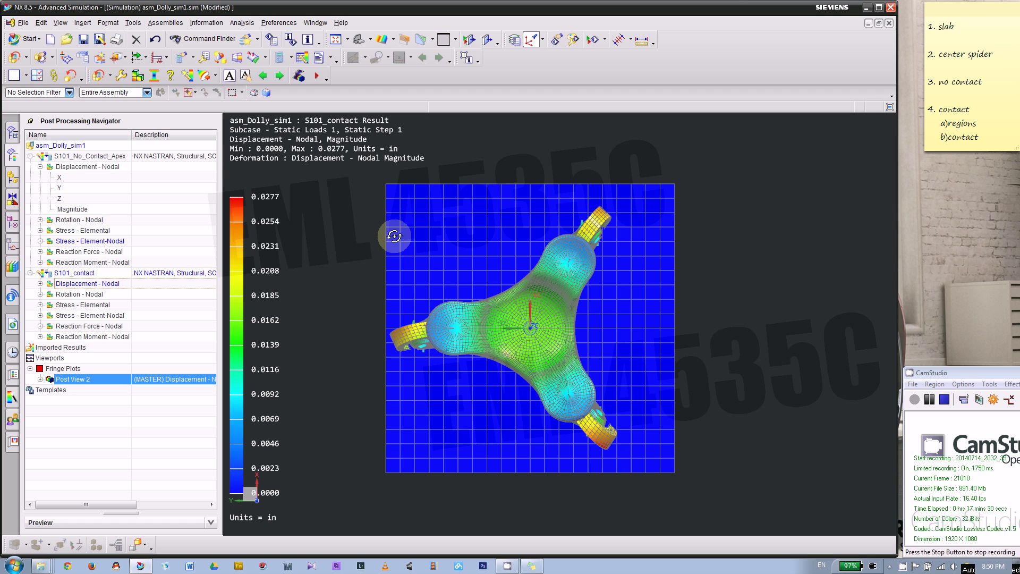
click(317, 75)
scroll(453, 272, up, 2)
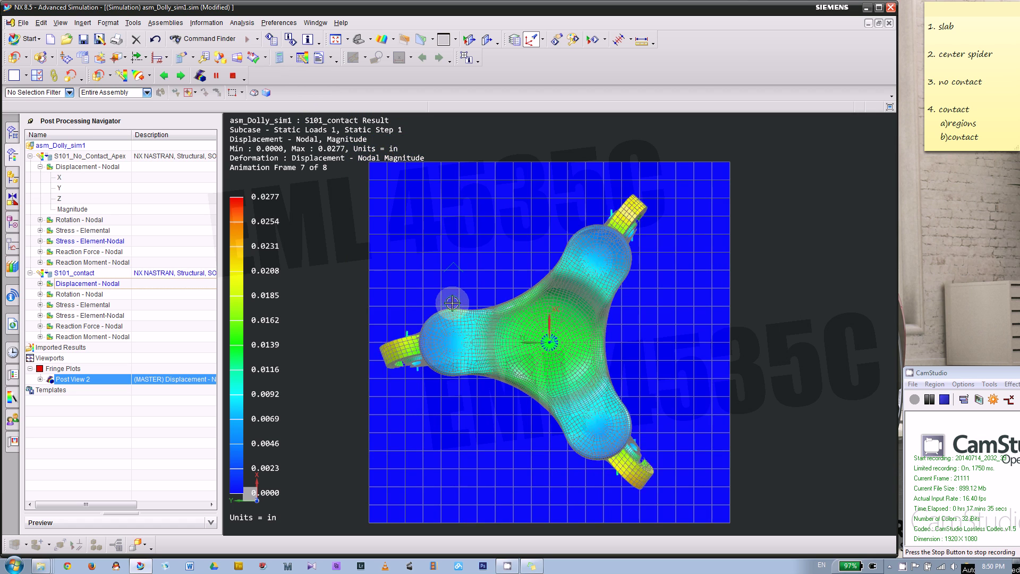
middle_drag(456, 298, 470, 292)
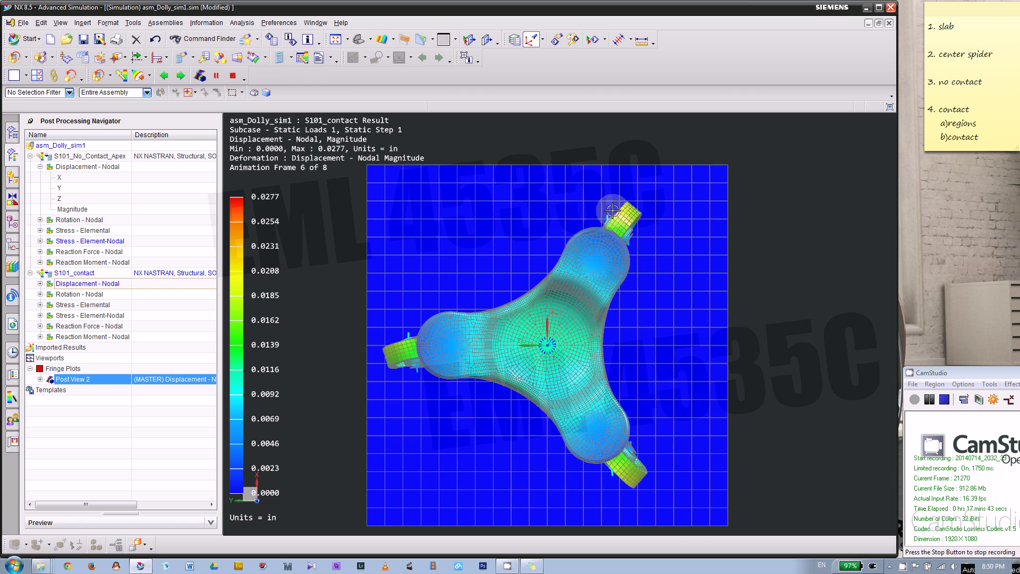
scroll(613, 210, down, 1)
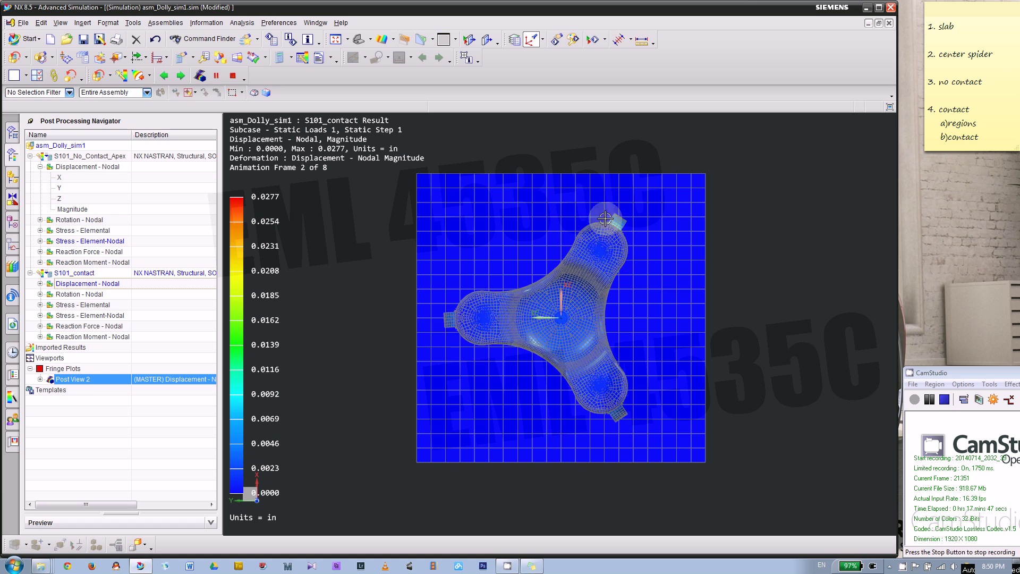
scroll(562, 242, down, 1)
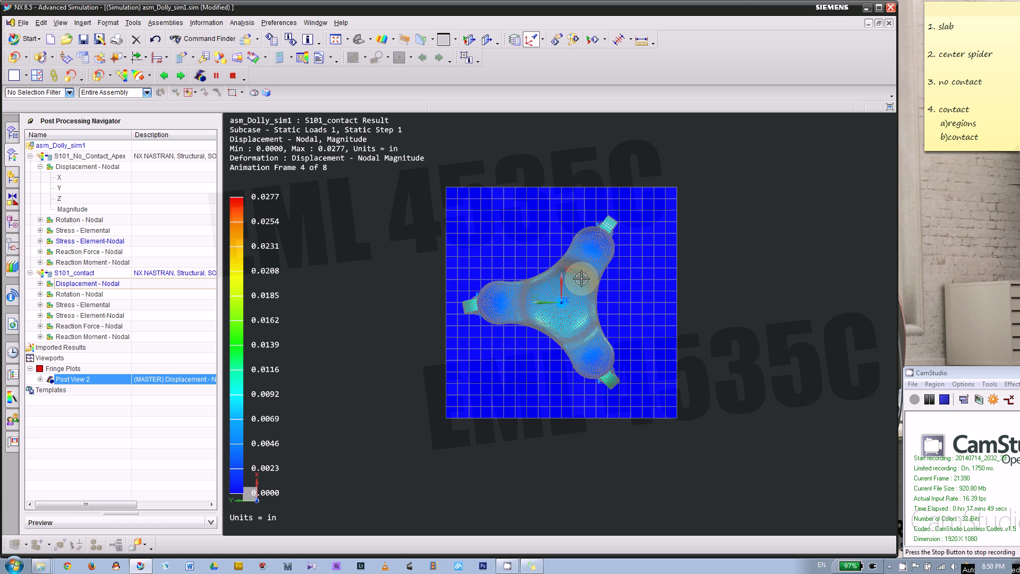
scroll(581, 279, up, 1)
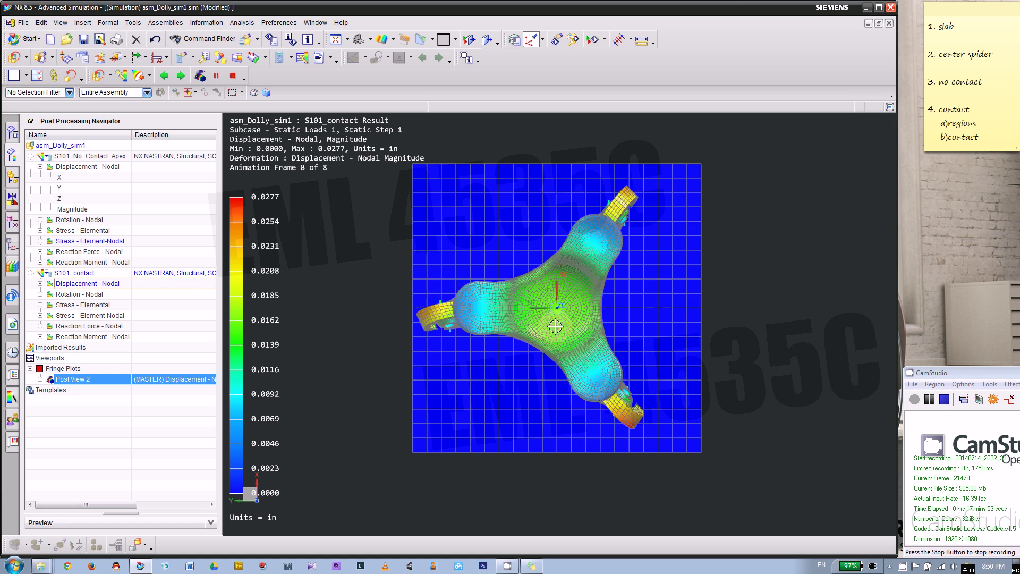
- Stop the displacement animation and display the Von-Mises Stress - Element-Nodal result of S101_contact on the dolly in an oblique side view
middle_drag(605, 223, 627, 274)
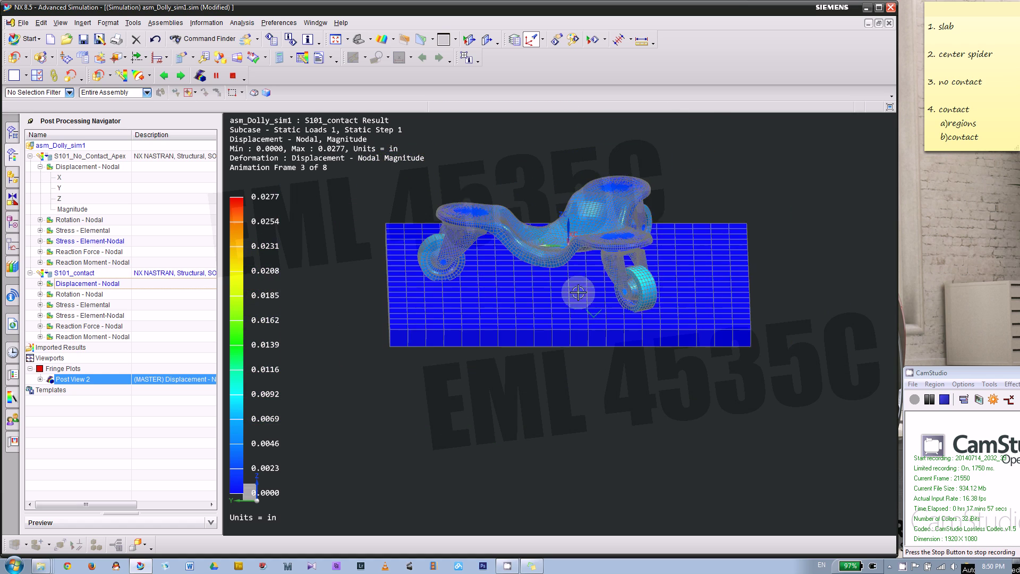
click(233, 76)
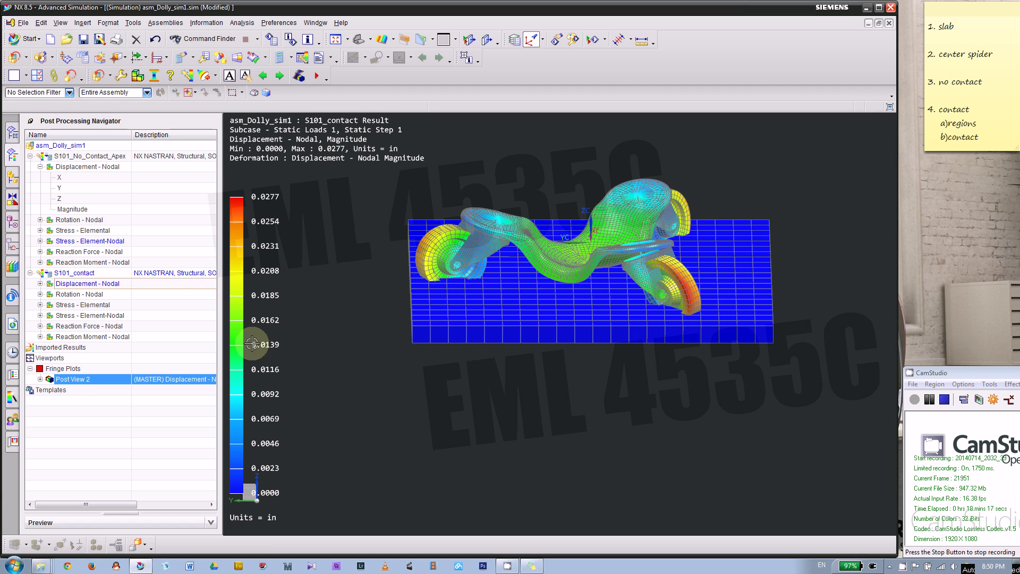
click(40, 315)
click(79, 316)
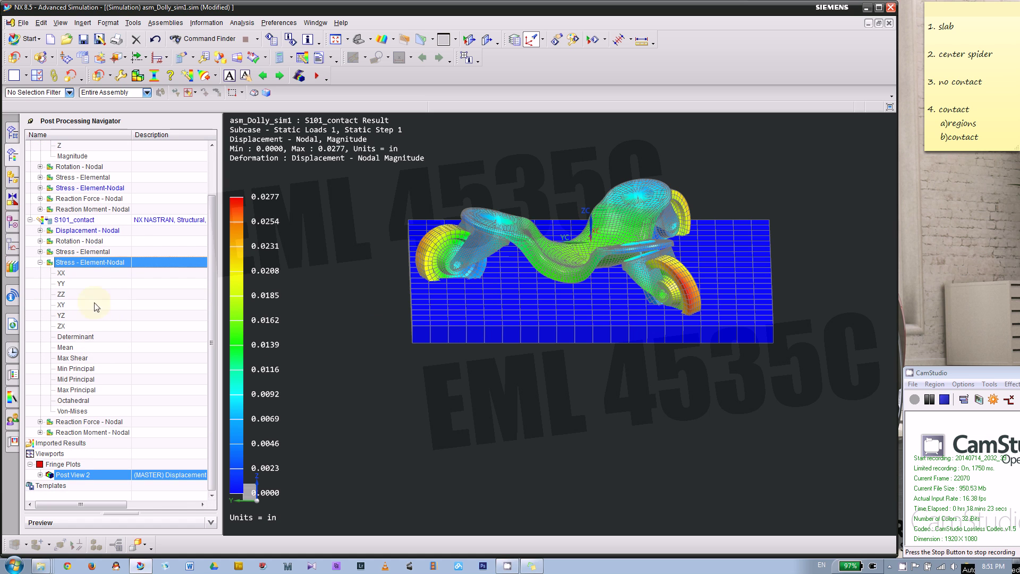
double_click(72, 411)
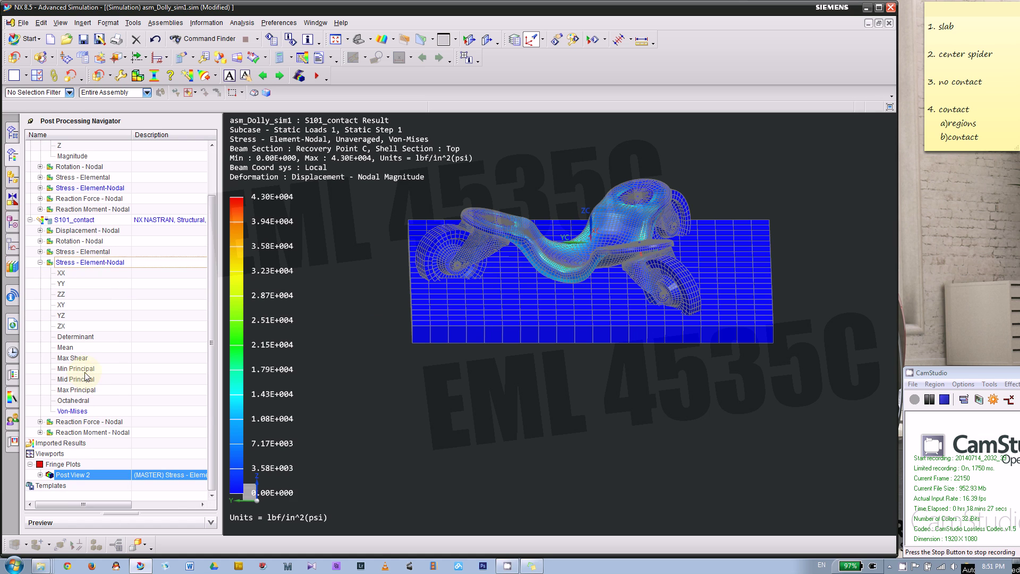
- Compare the element-nodal Von-Mises and Mid Principal stress plots of S101_contact, and leave the Max Principal plot displayed
double_click(84, 369)
double_click(79, 412)
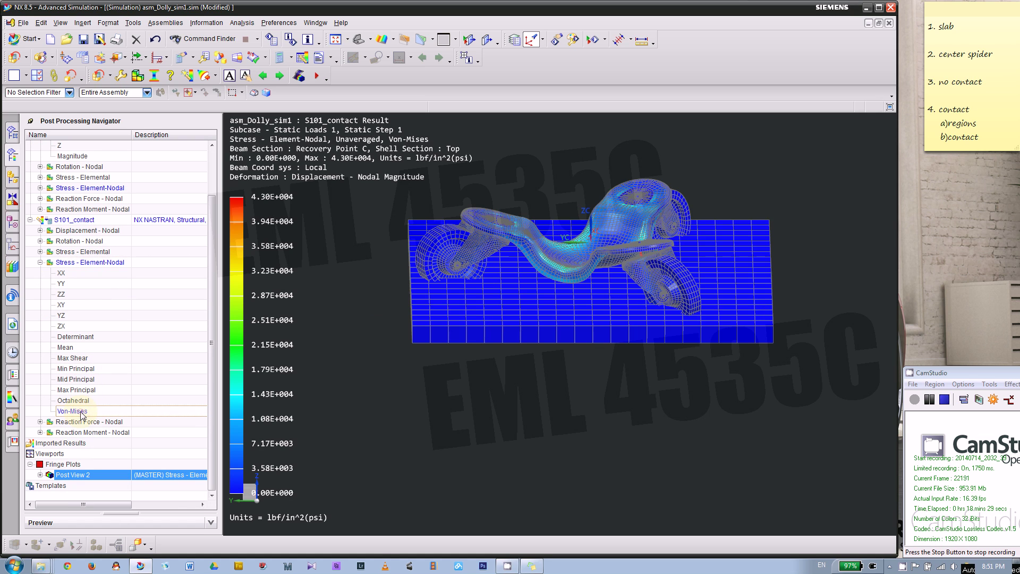
double_click(77, 369)
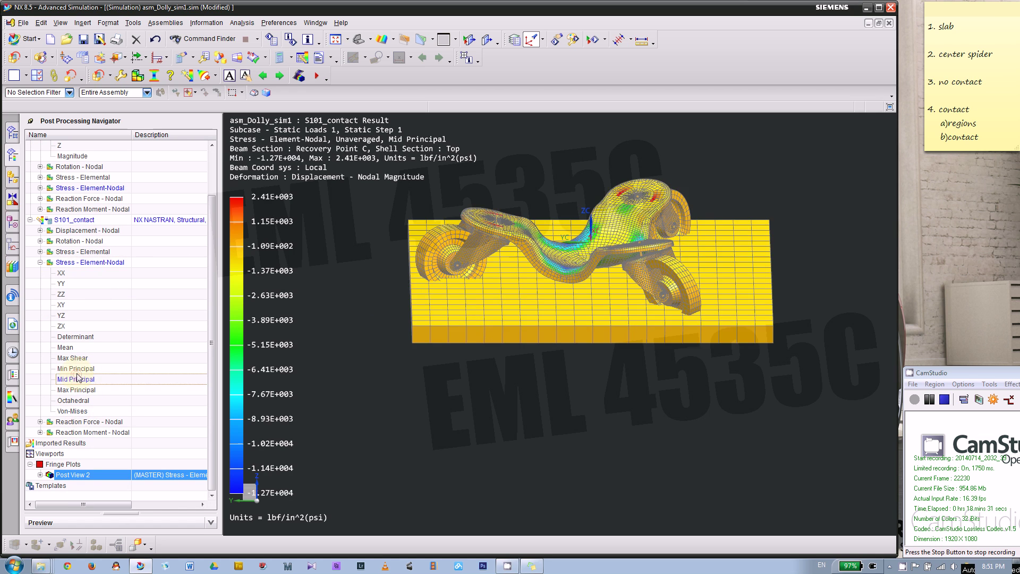
double_click(80, 390)
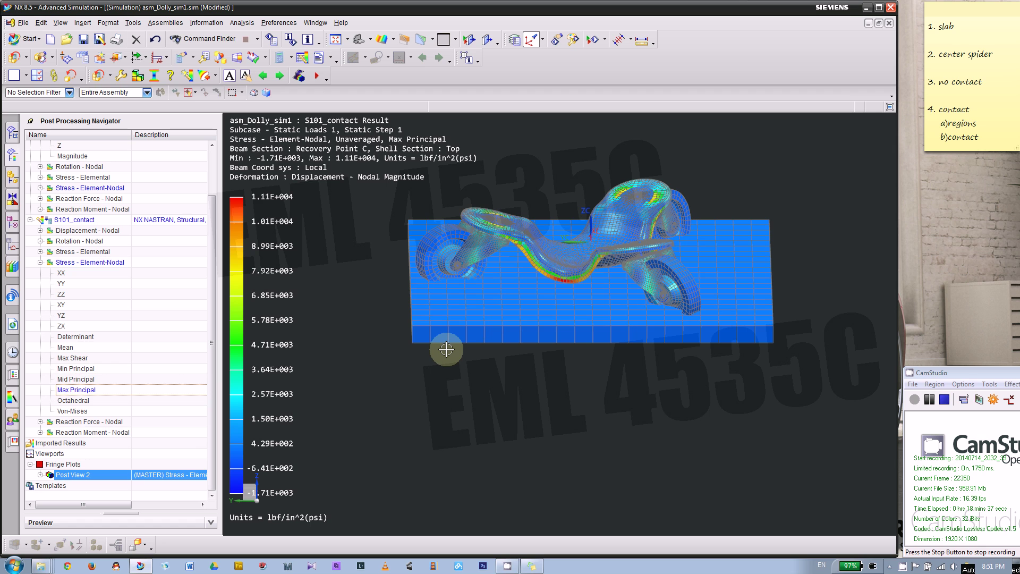
scroll(630, 281, down, 1)
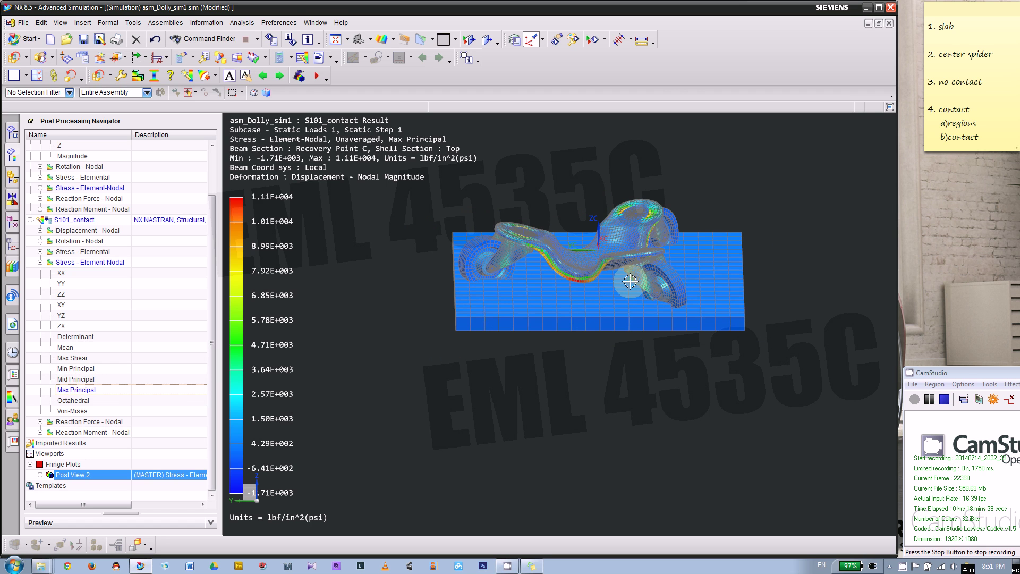